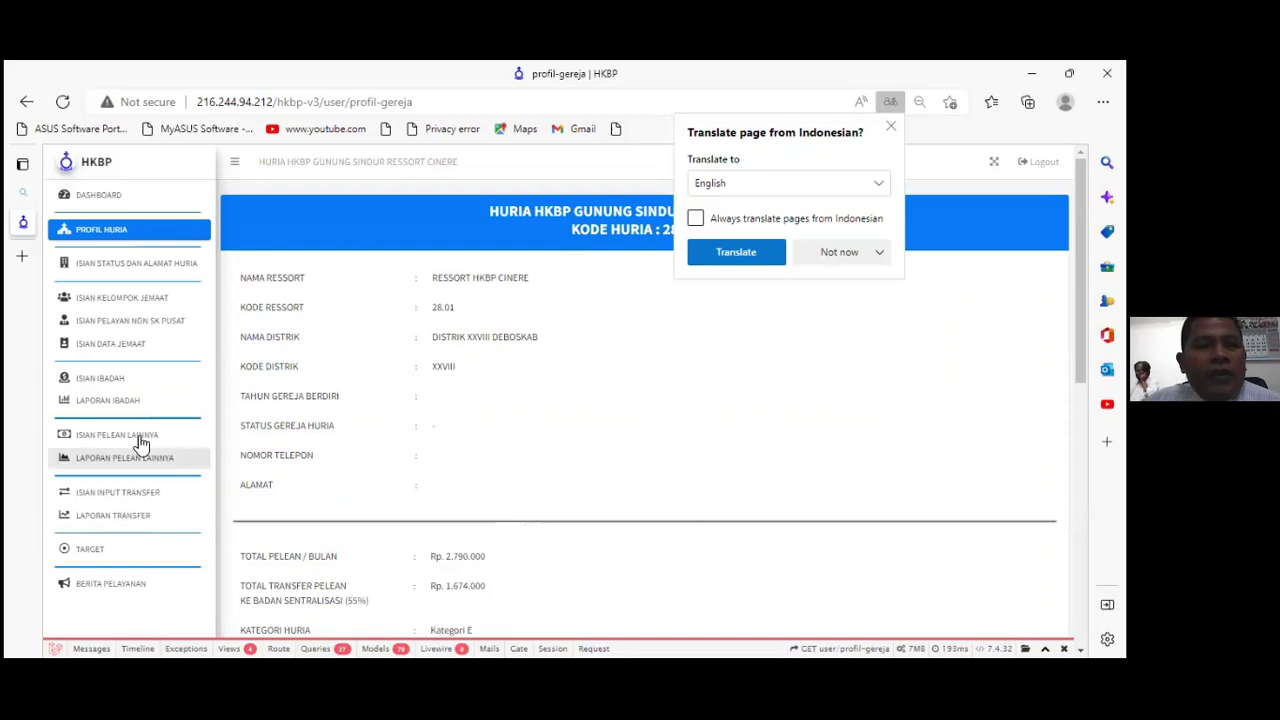
# Step: Review the church's address and telephone fields and the group counts, then go to Pelayan Non SK Kantor Pusat
pyautogui.click(115, 272)
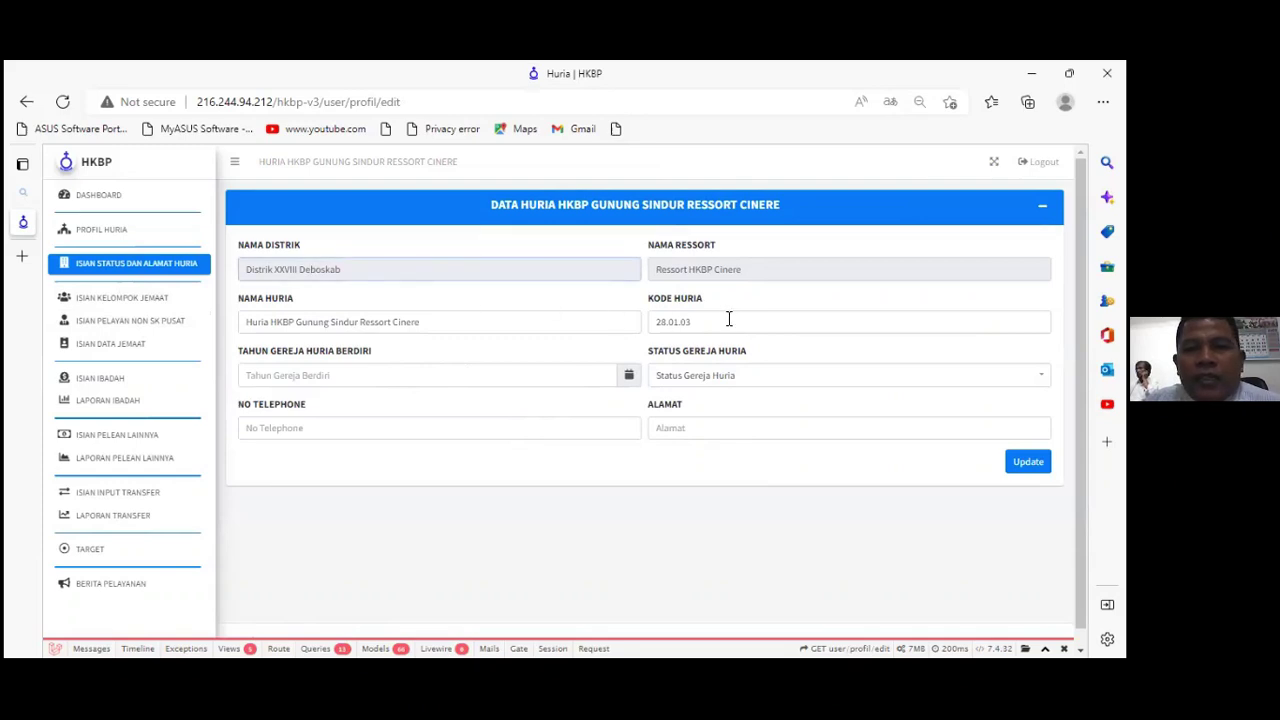
pyautogui.click(695, 435)
pyautogui.click(294, 433)
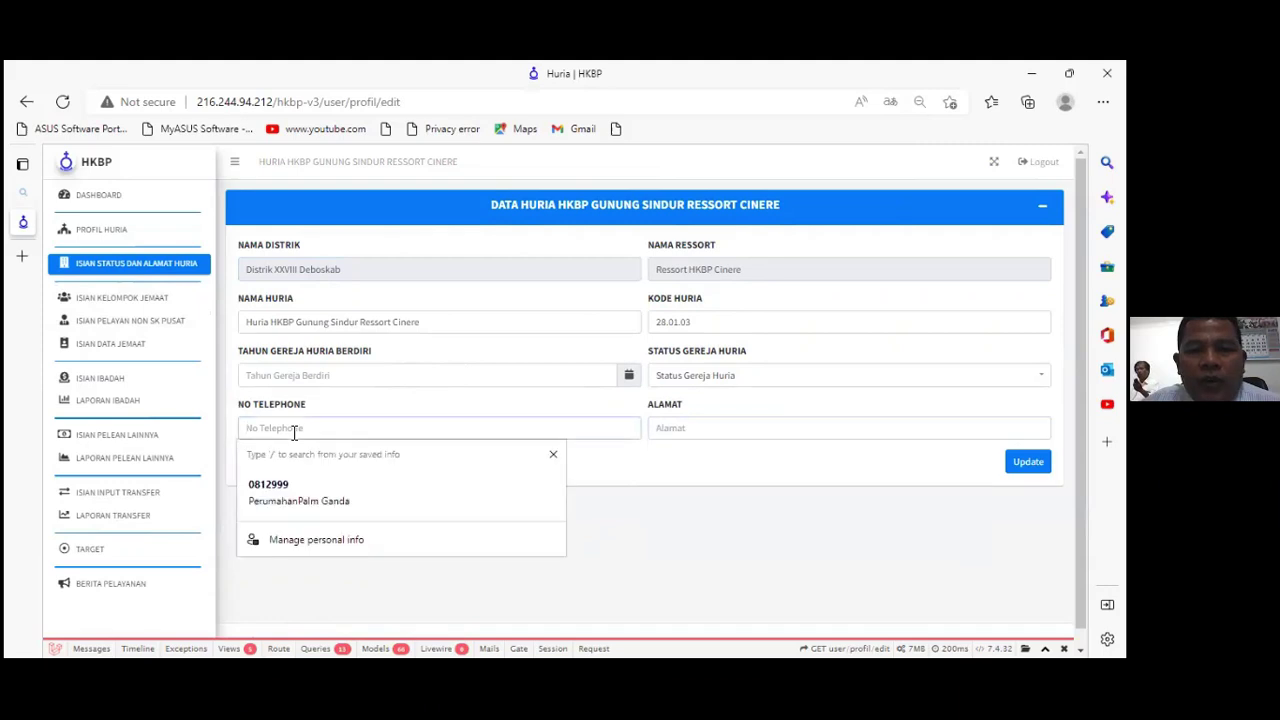
pyautogui.click(699, 556)
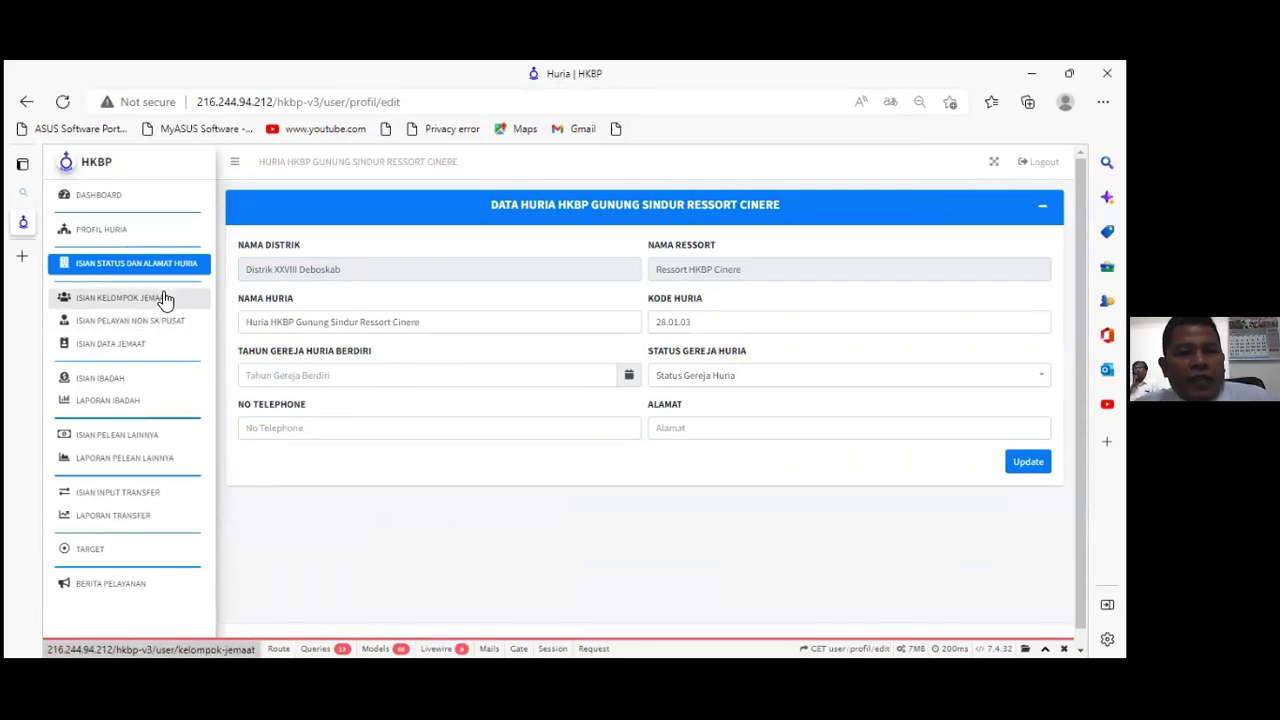
pyautogui.click(129, 303)
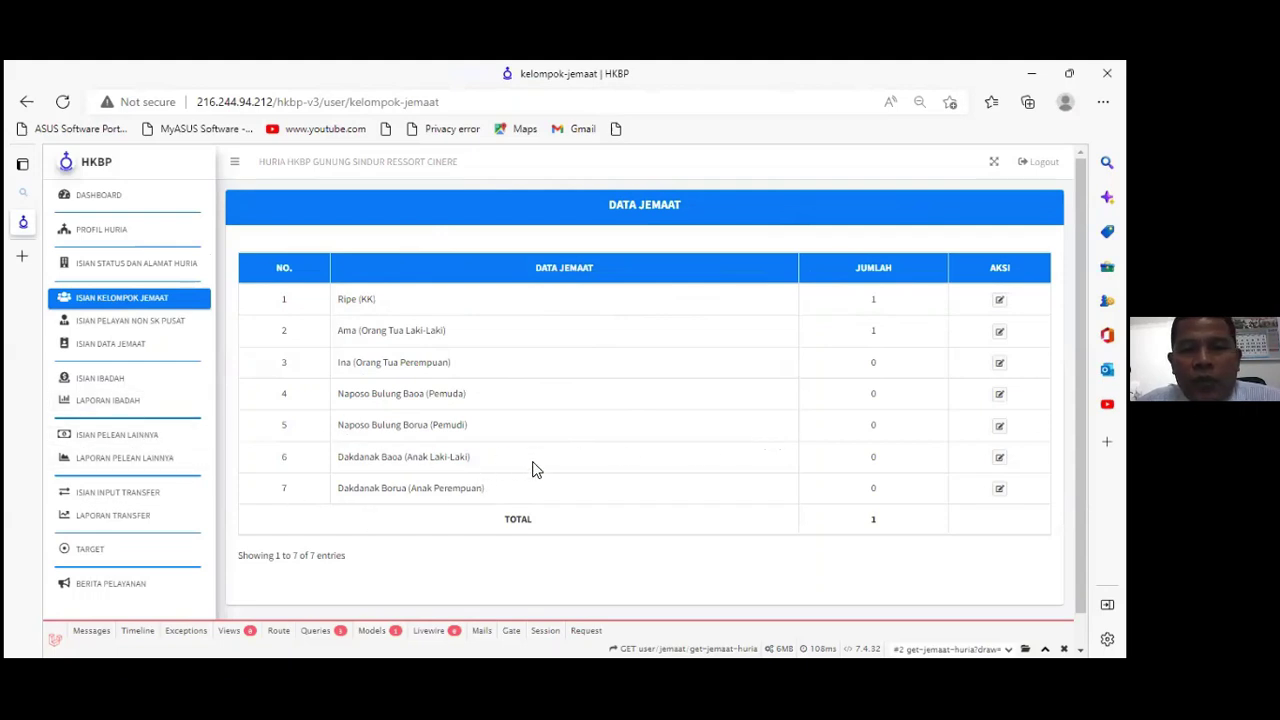
pyautogui.click(133, 330)
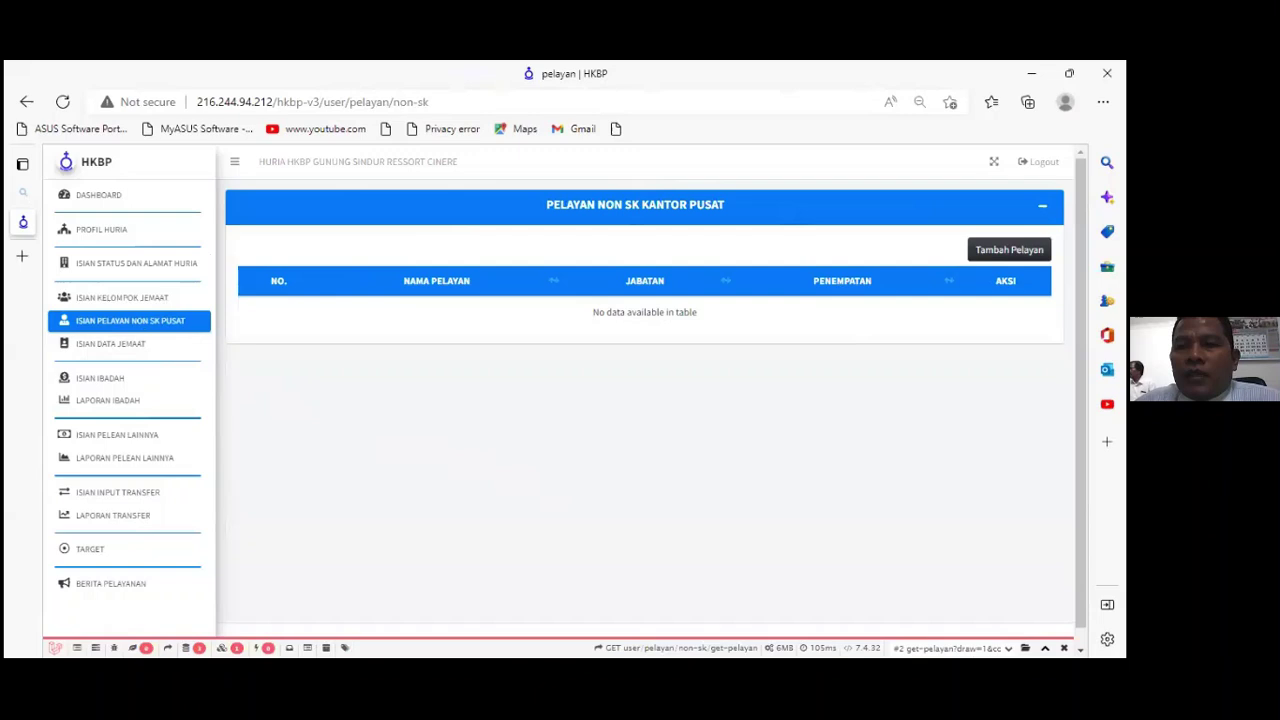
# Step: Start a new staff member with the full name, position Bendahara Huria and ordination date 2015-05-03
pyautogui.click(1009, 249)
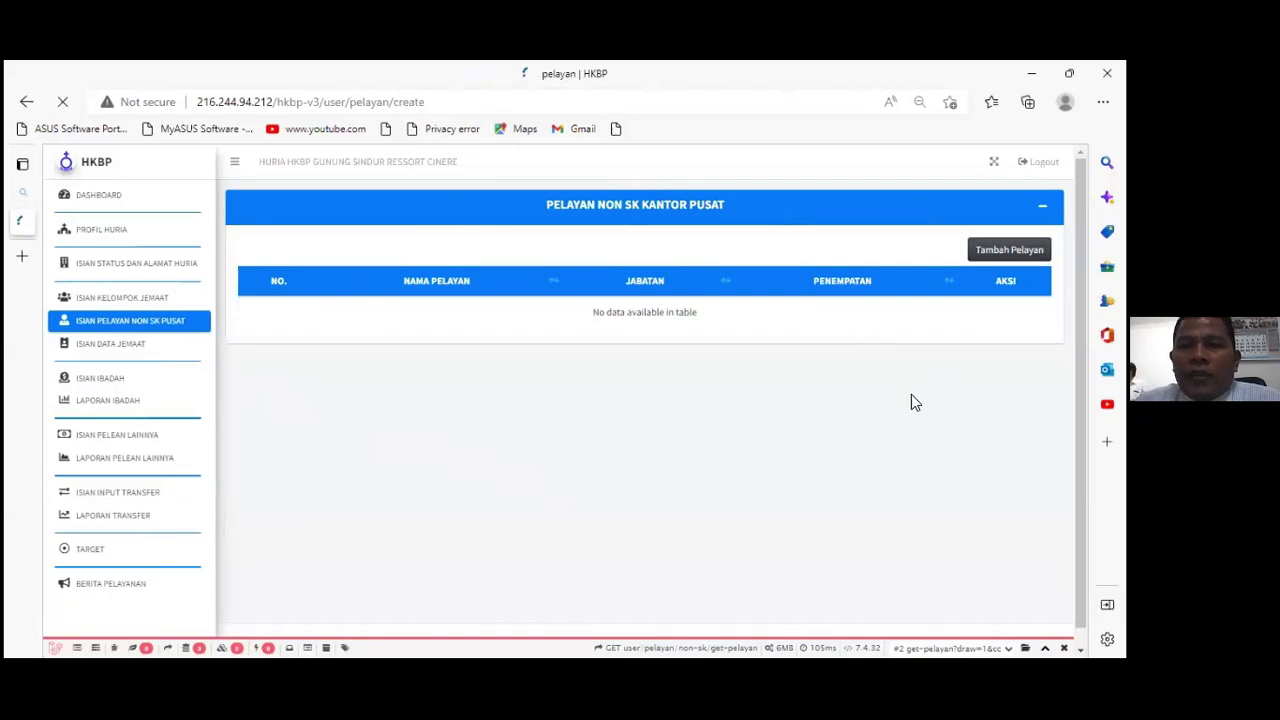
pyautogui.click(337, 272)
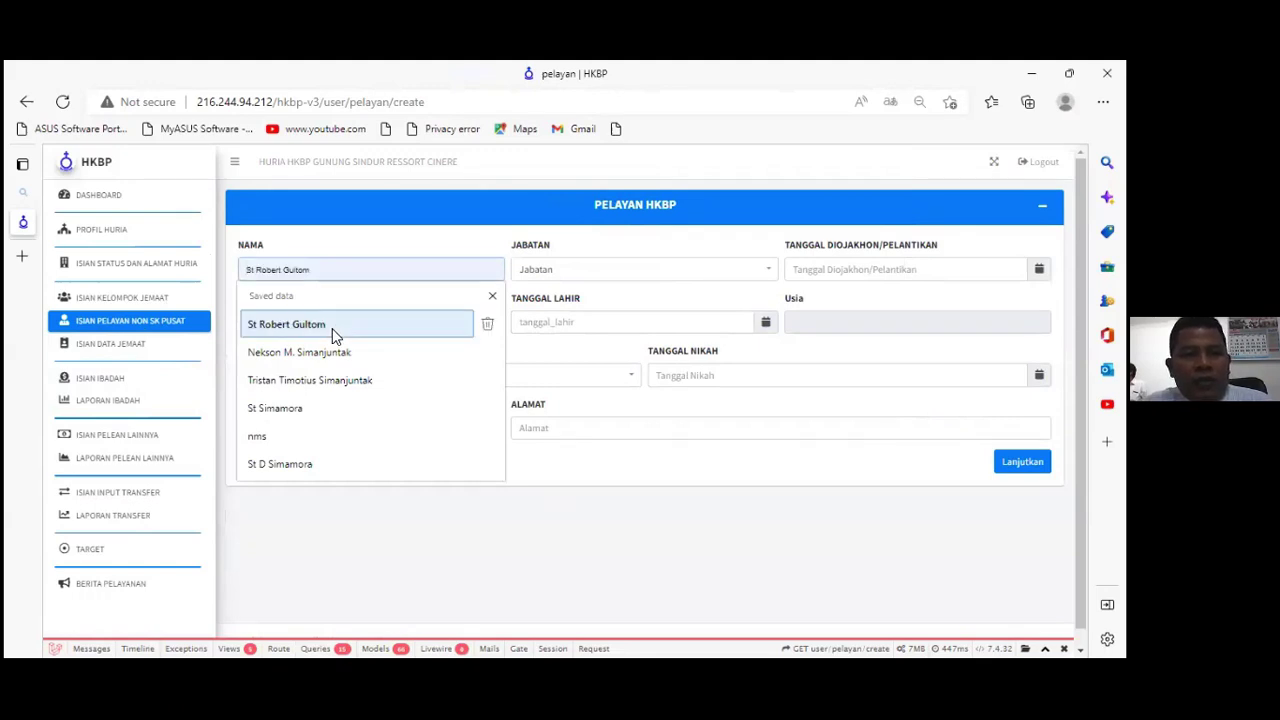
pyautogui.click(333, 330)
pyautogui.click(601, 277)
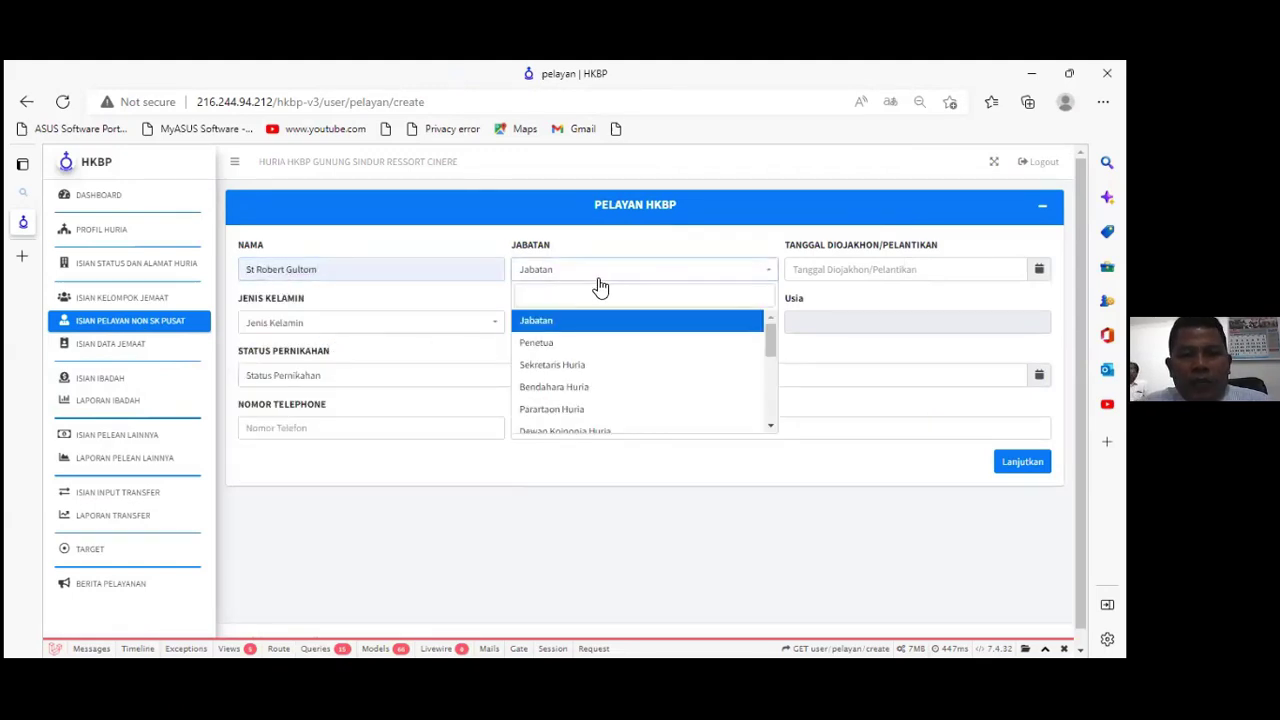
pyautogui.click(584, 390)
pyautogui.click(841, 274)
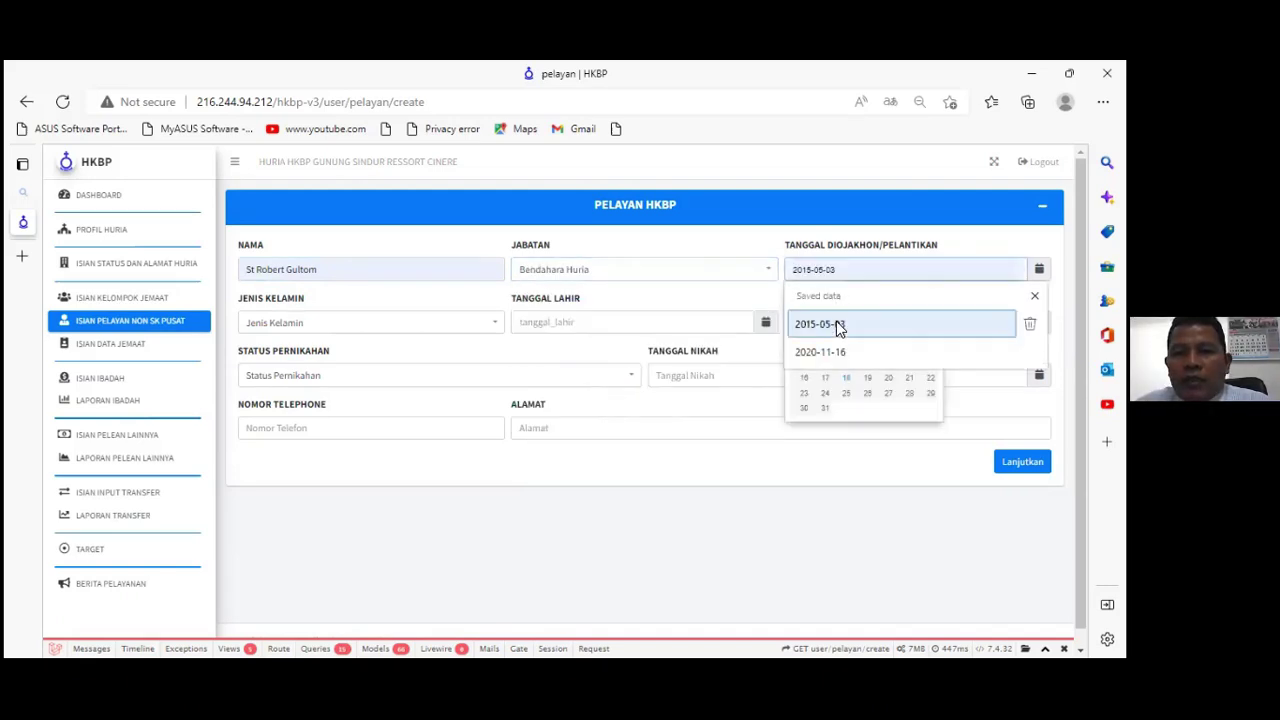
pyautogui.click(838, 326)
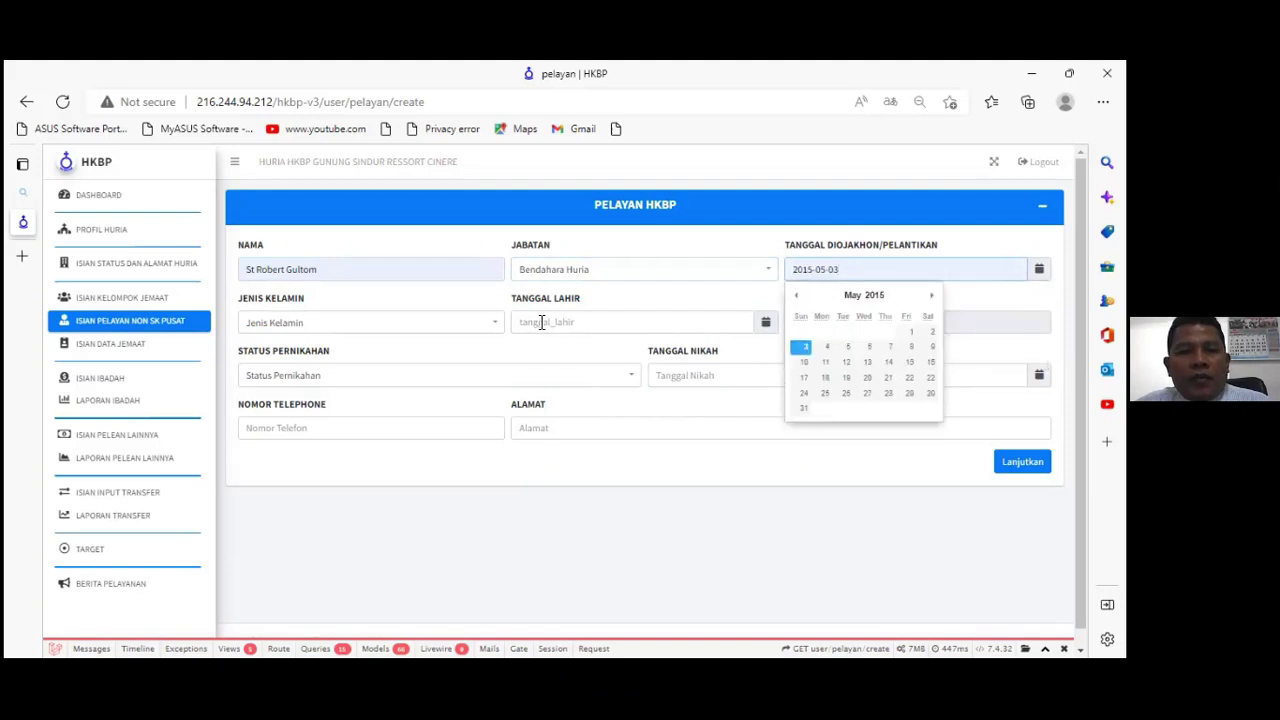
pyautogui.click(434, 329)
pyautogui.click(338, 398)
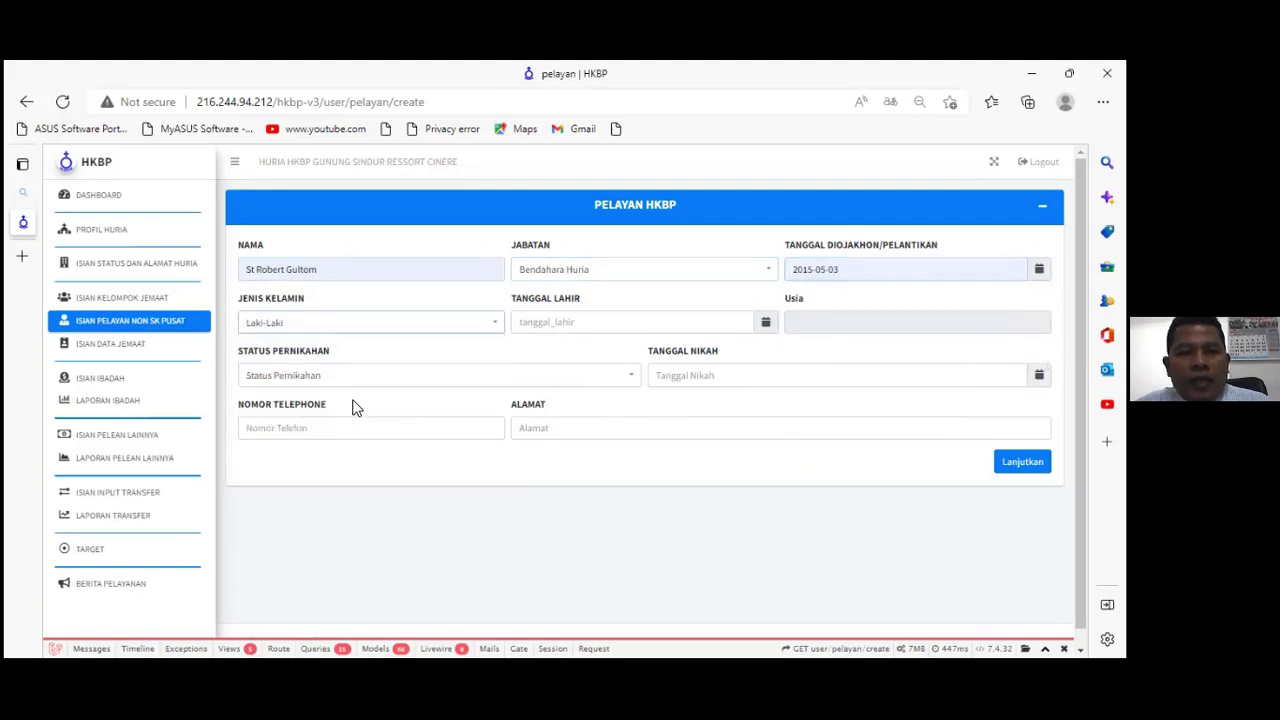
pyautogui.click(564, 330)
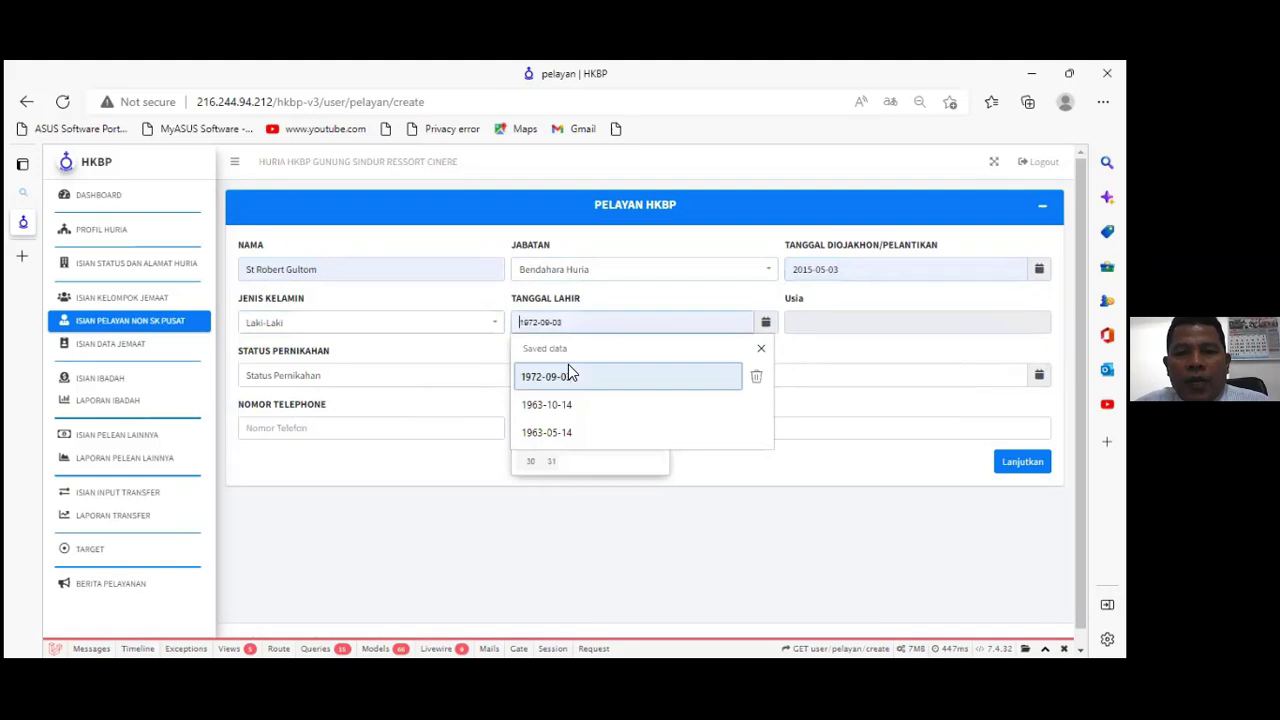
pyautogui.click(566, 381)
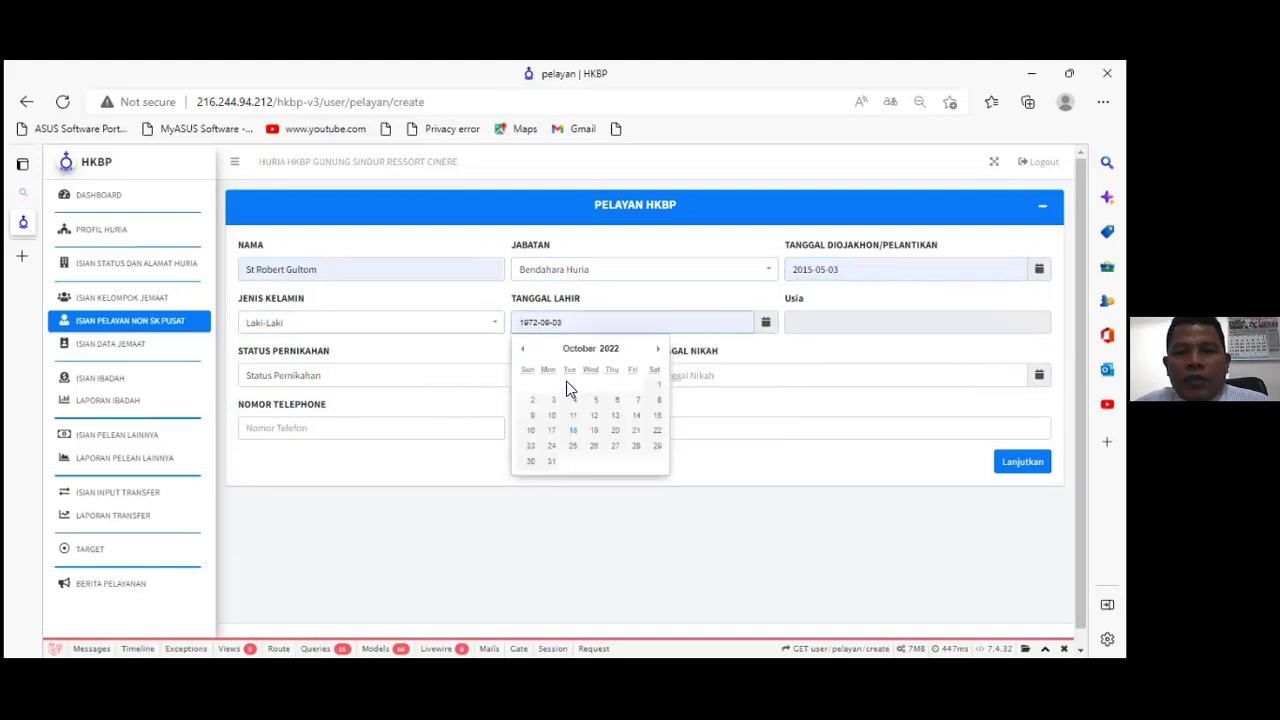
pyautogui.click(817, 318)
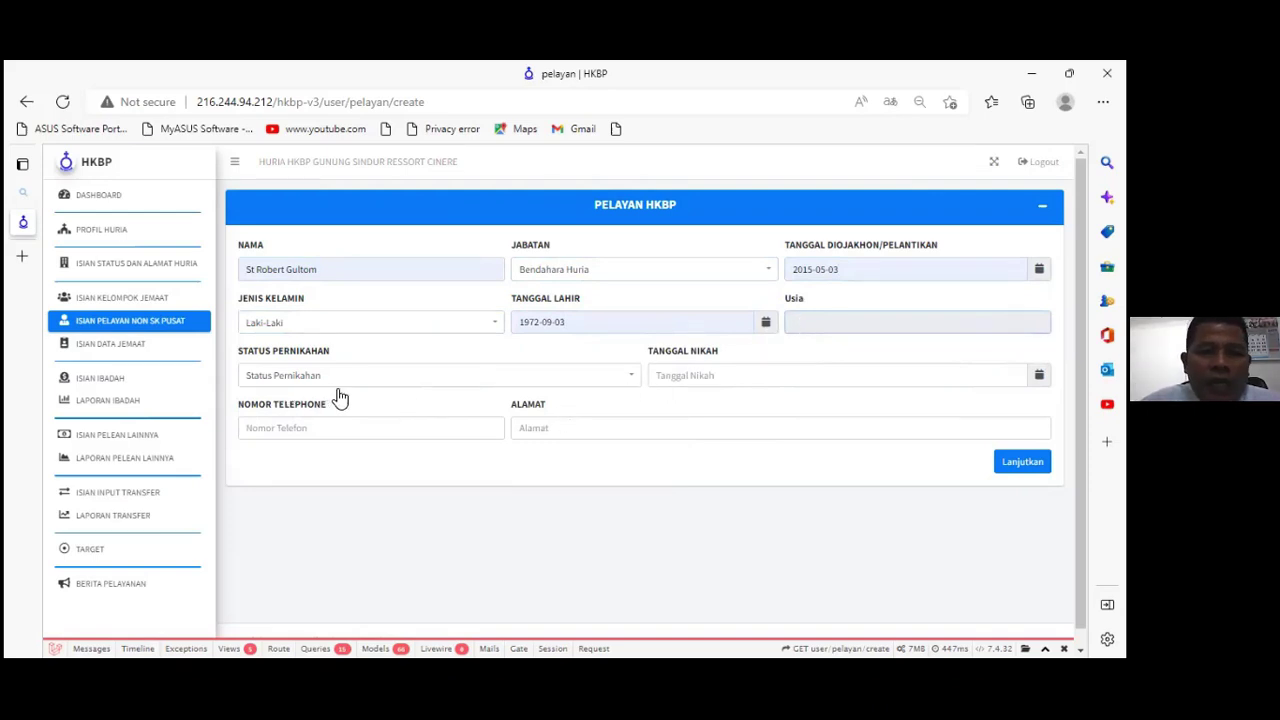
pyautogui.click(1022, 461)
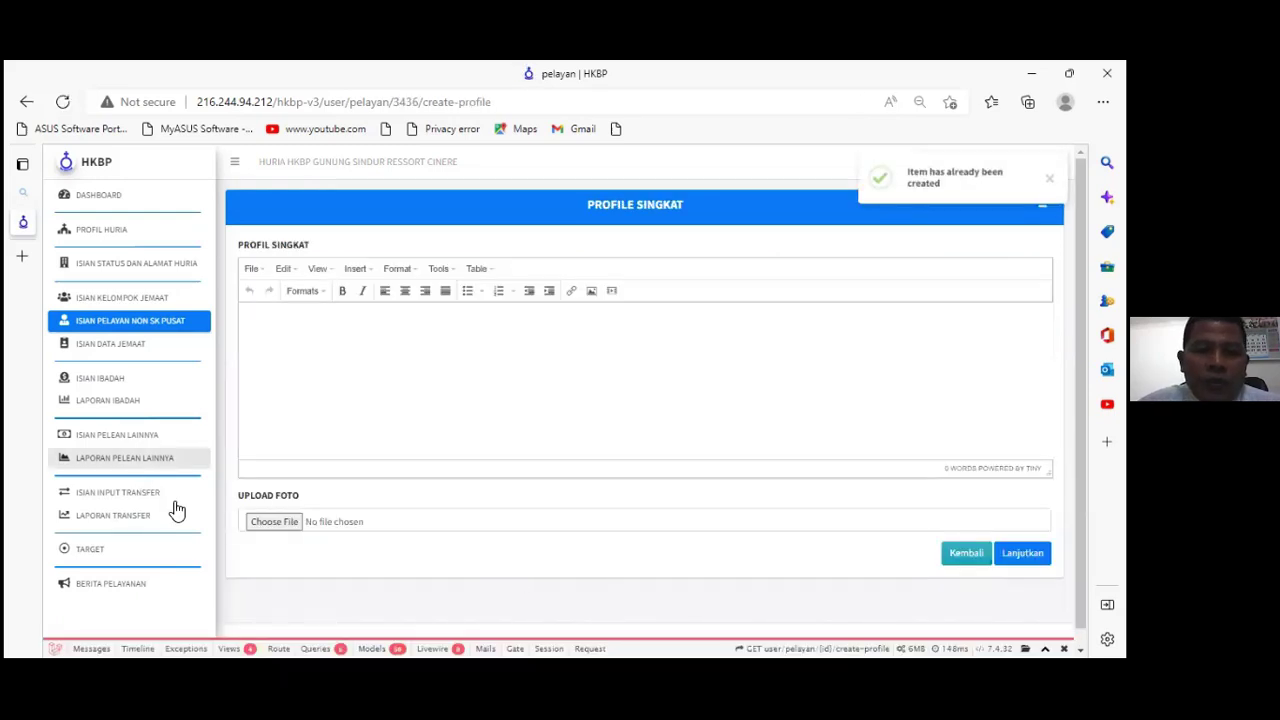
pyautogui.click(1022, 553)
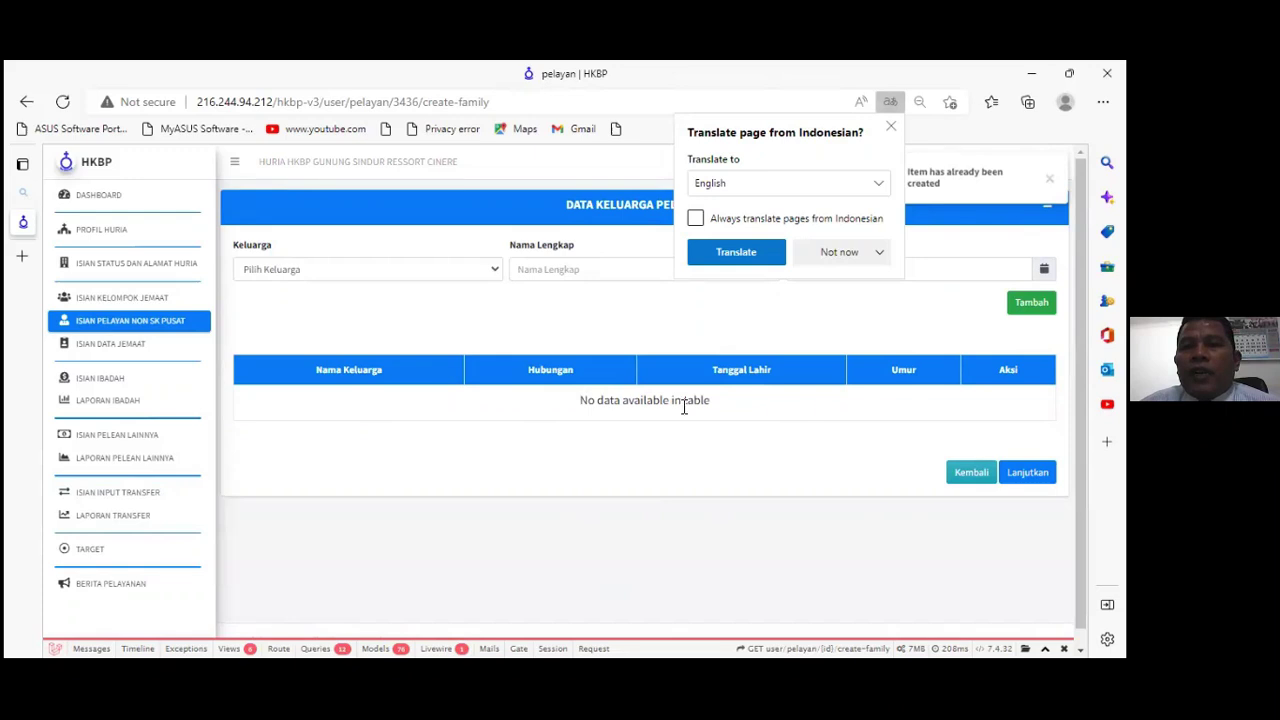
pyautogui.click(128, 327)
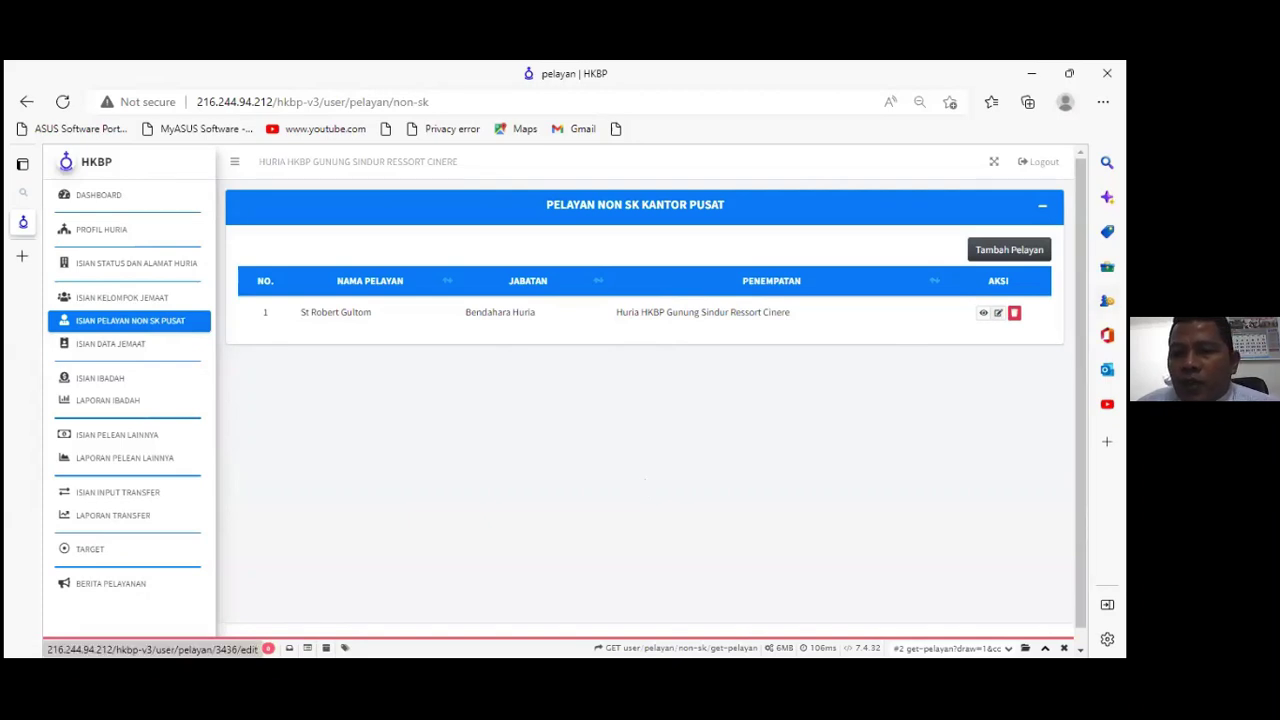
pyautogui.click(998, 313)
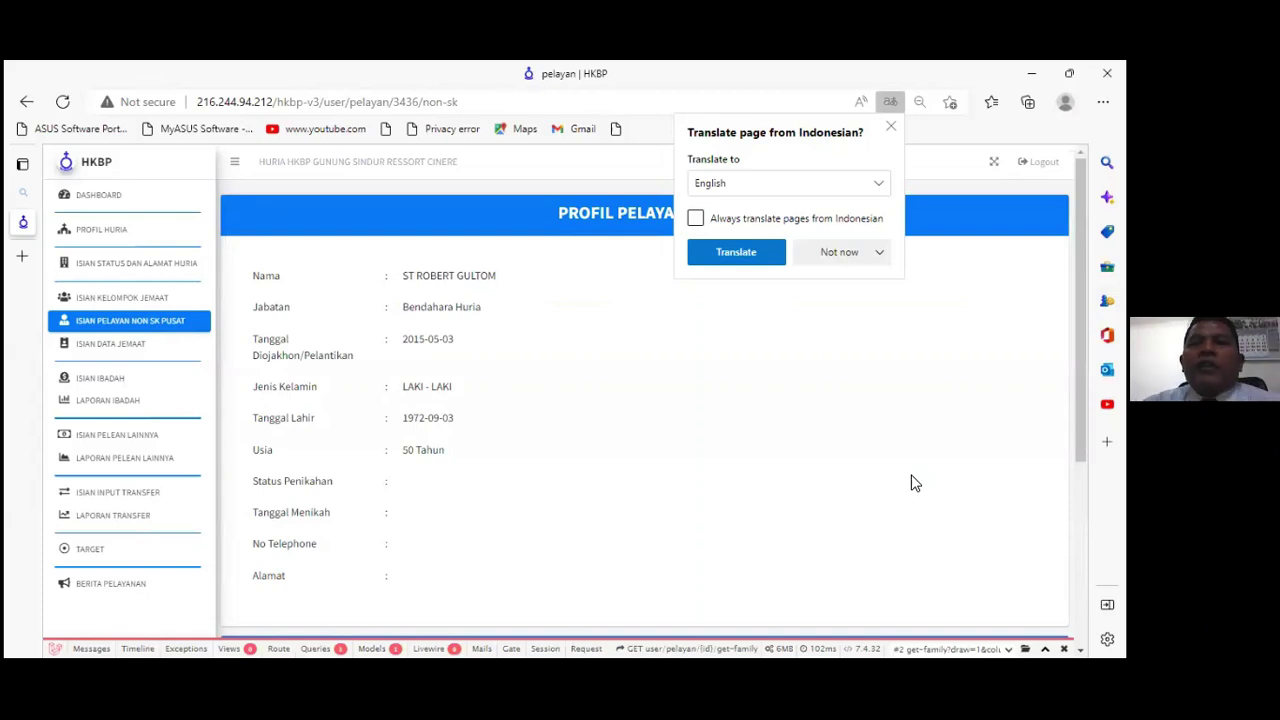
# Step: Check the empty Data Jemaat Kepala Keluarga table, then bring up the blank Ibadah worship entry form
pyautogui.click(114, 346)
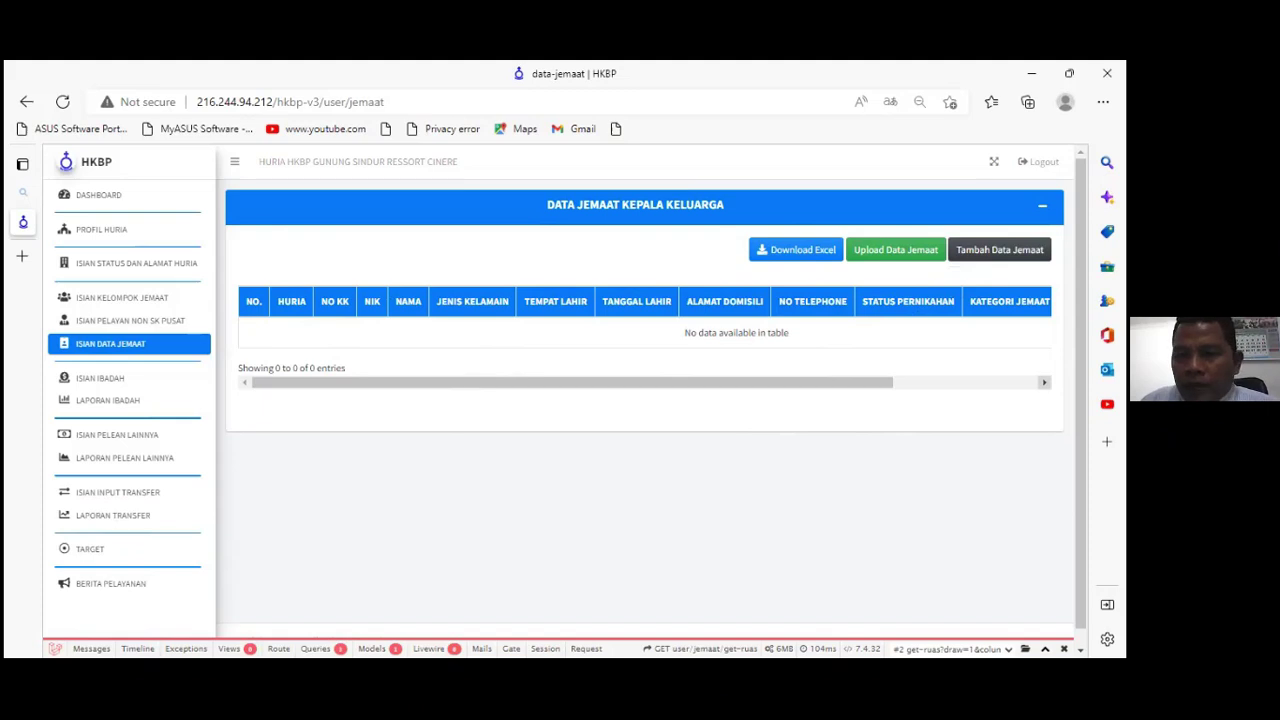
pyautogui.click(1044, 382)
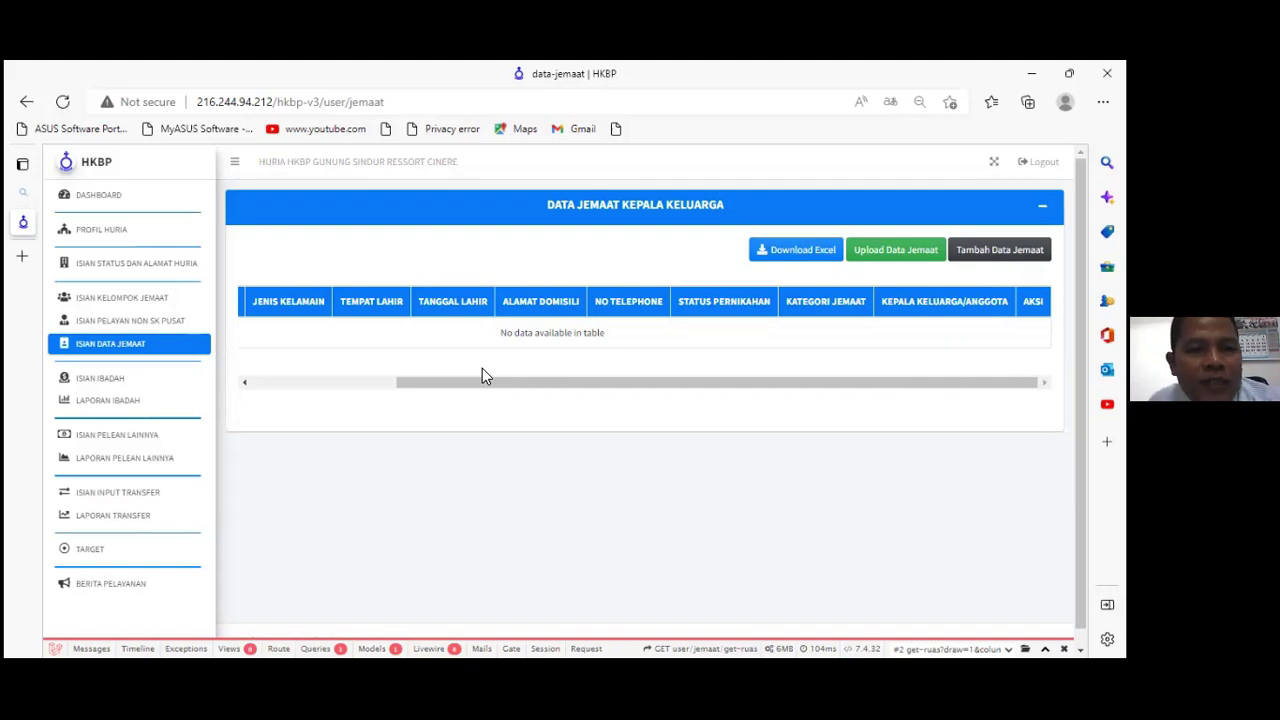
pyautogui.click(108, 388)
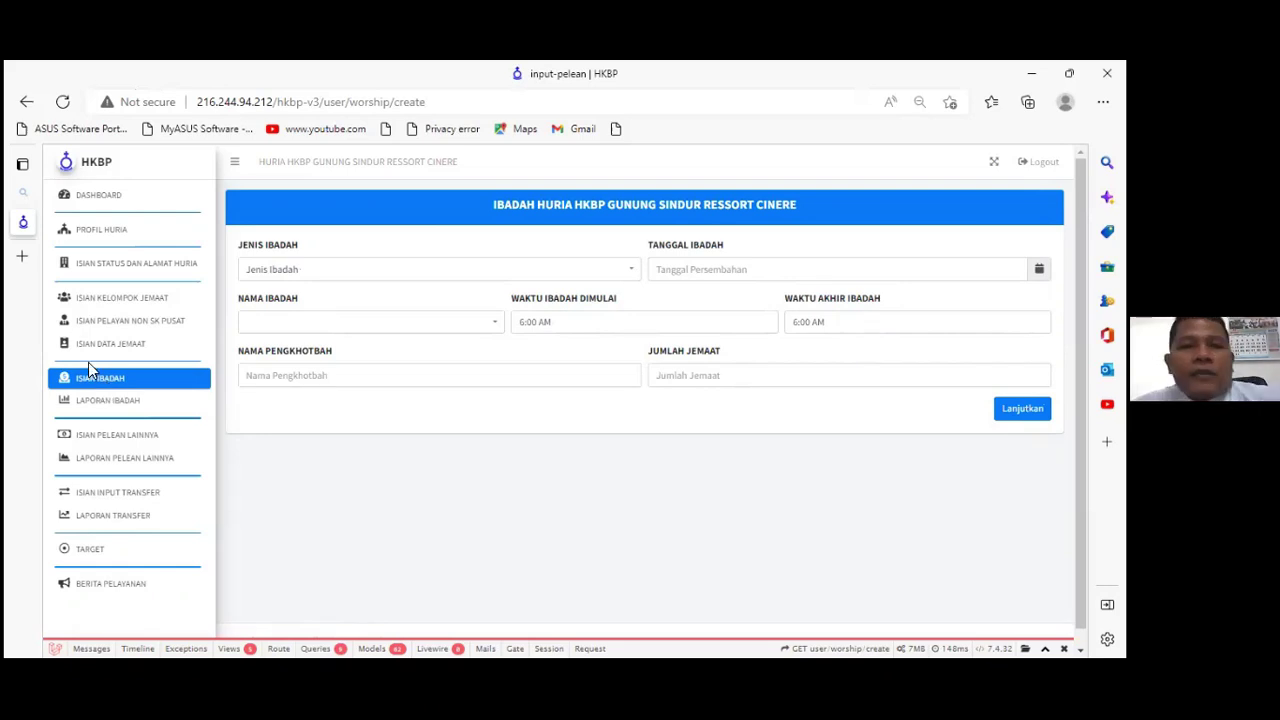
# Step: Set the worship type to IBADAH MINGGU and the date to 2022-10-16
pyautogui.click(628, 272)
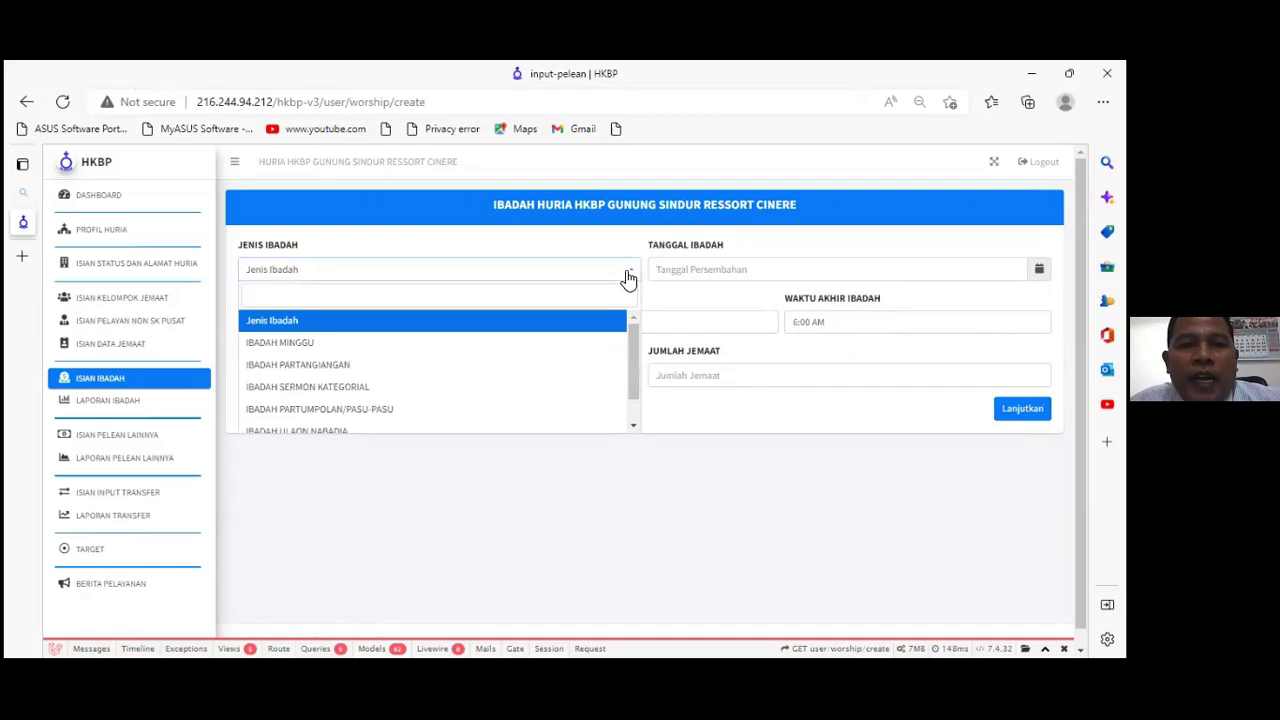
pyautogui.click(458, 342)
pyautogui.click(697, 270)
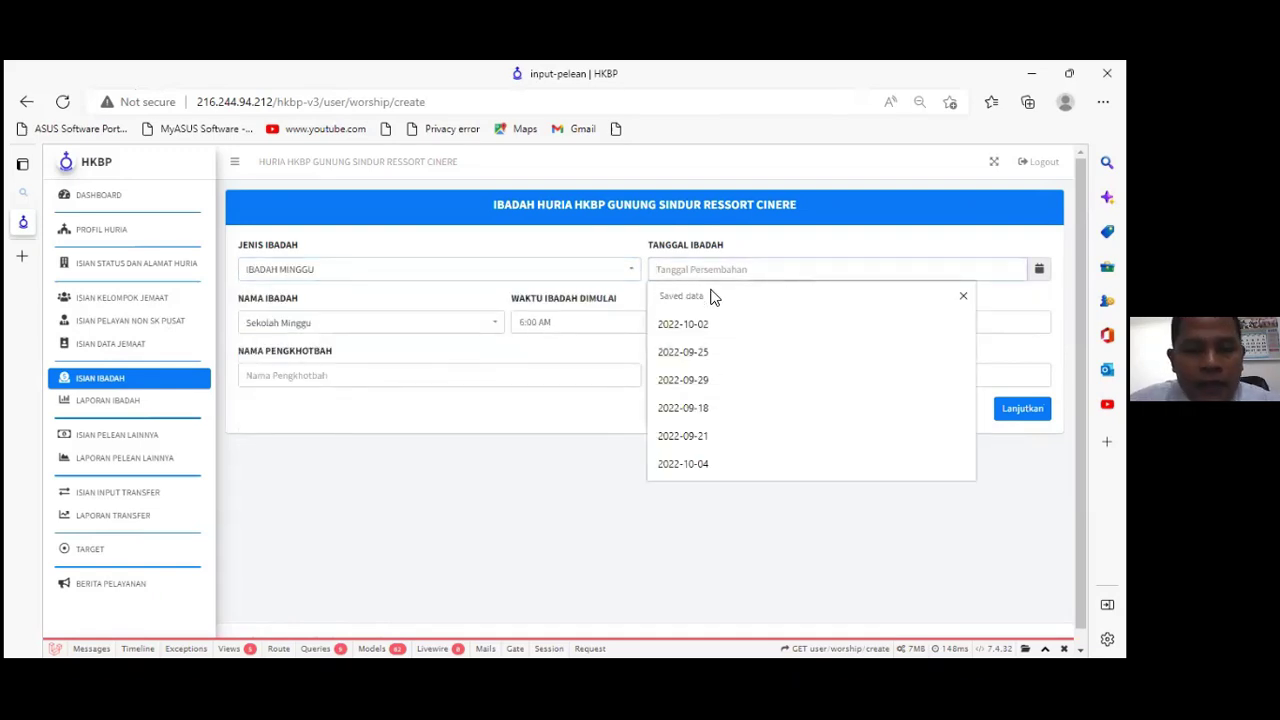
pyautogui.write('16 O')
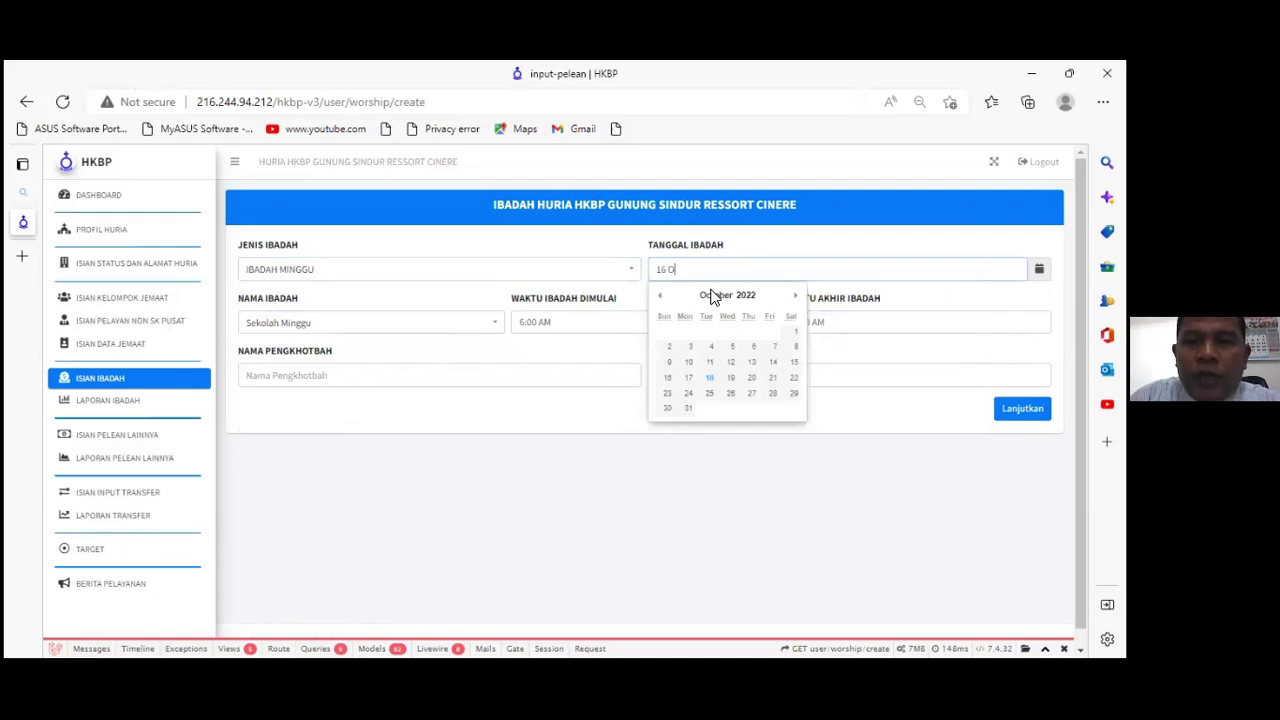
pyautogui.click(667, 377)
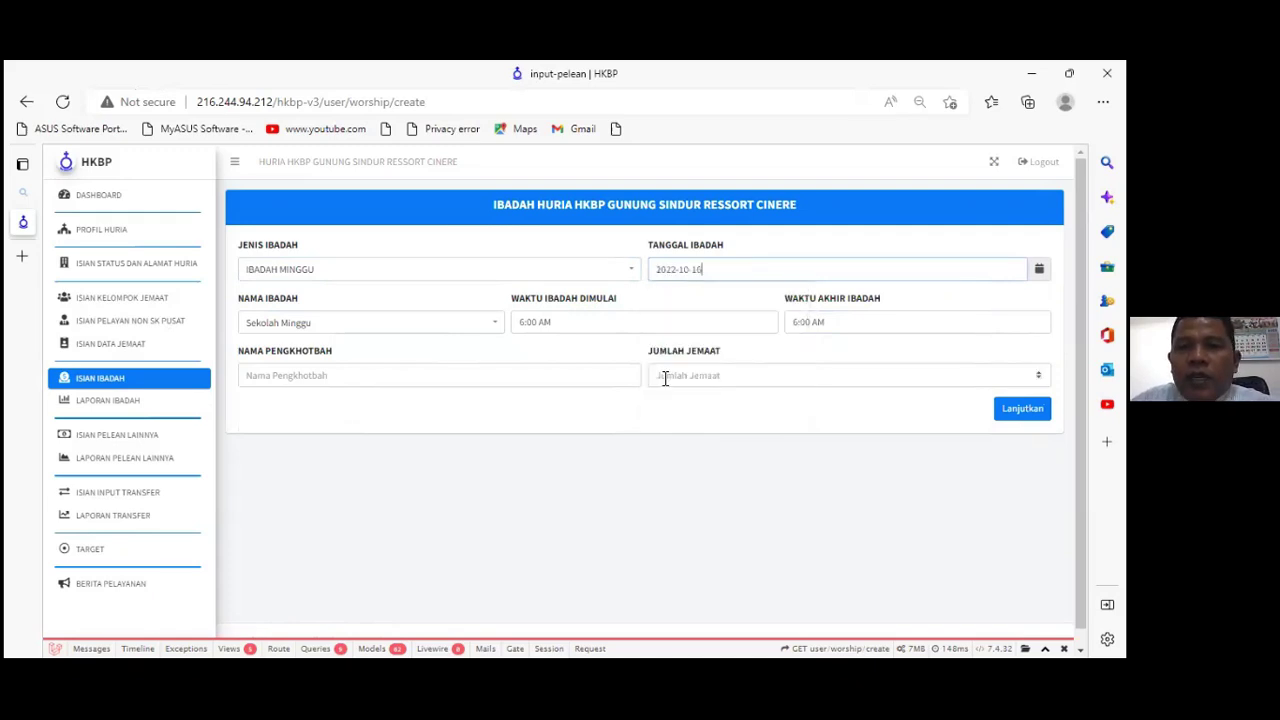
# Step: Choose worship name Umum with a 7:00 to 8:00 AM time slot
pyautogui.click(320, 330)
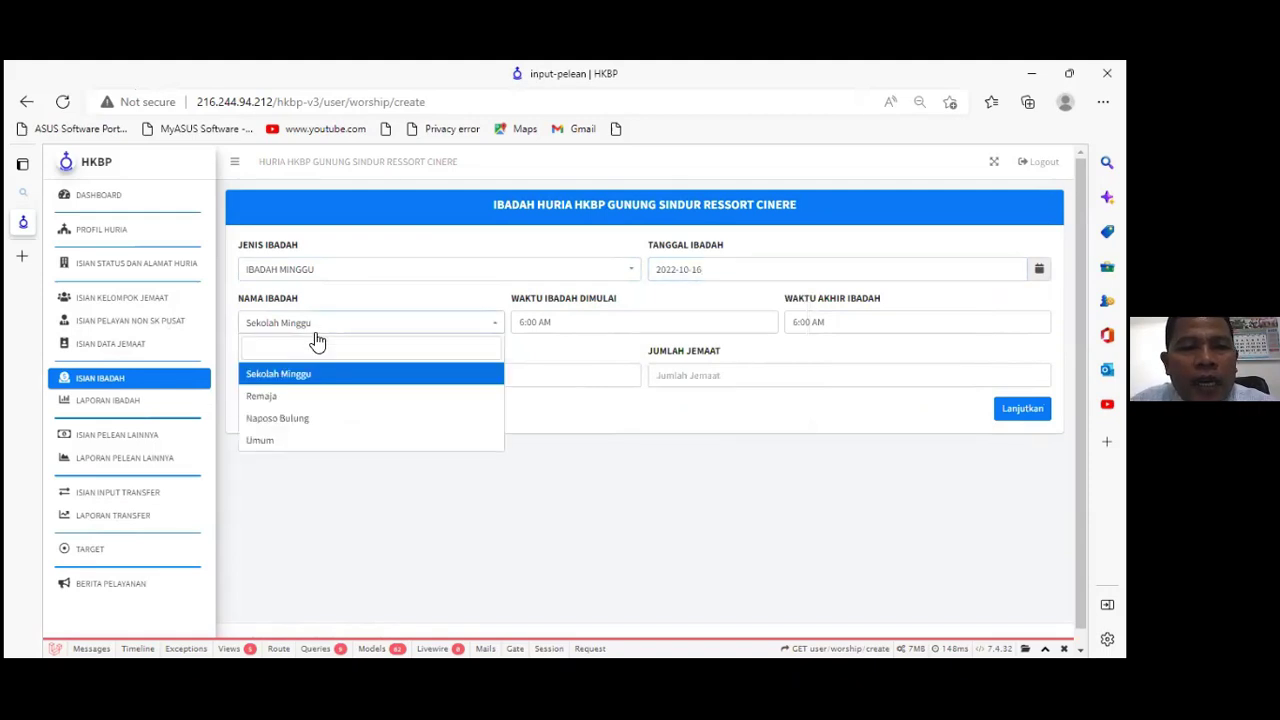
pyautogui.click(293, 445)
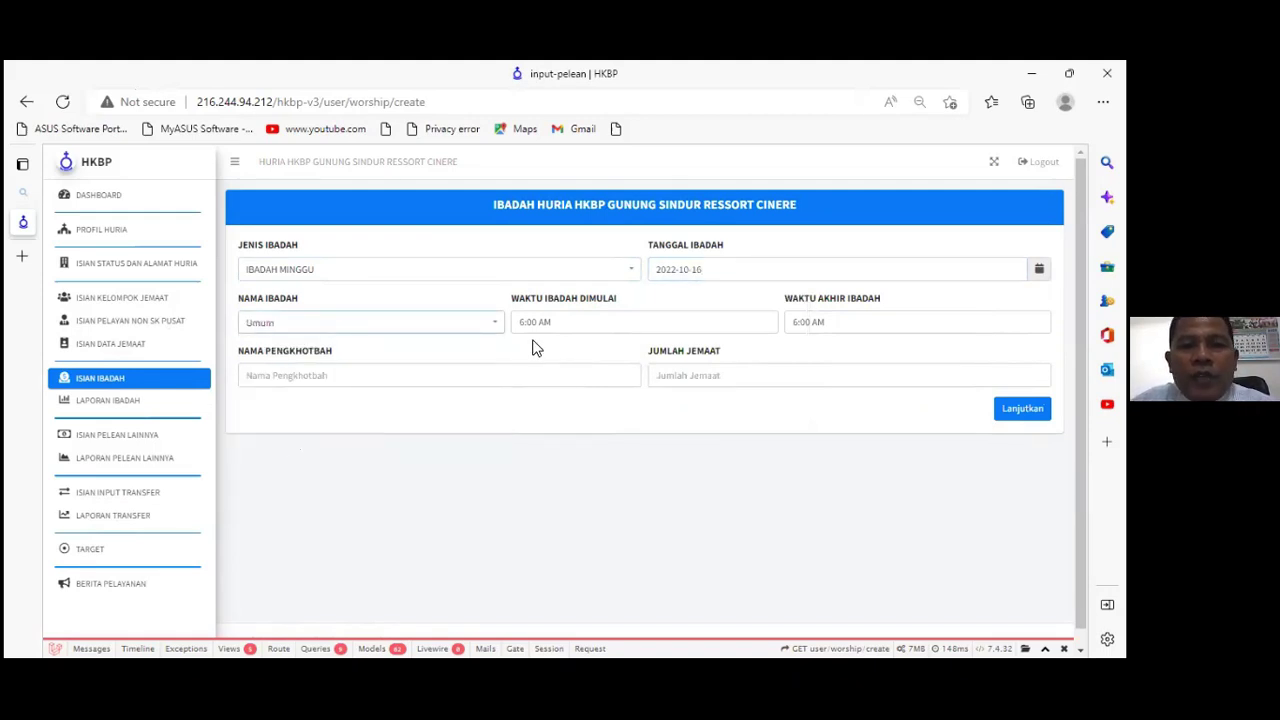
pyautogui.click(563, 325)
pyautogui.click(644, 434)
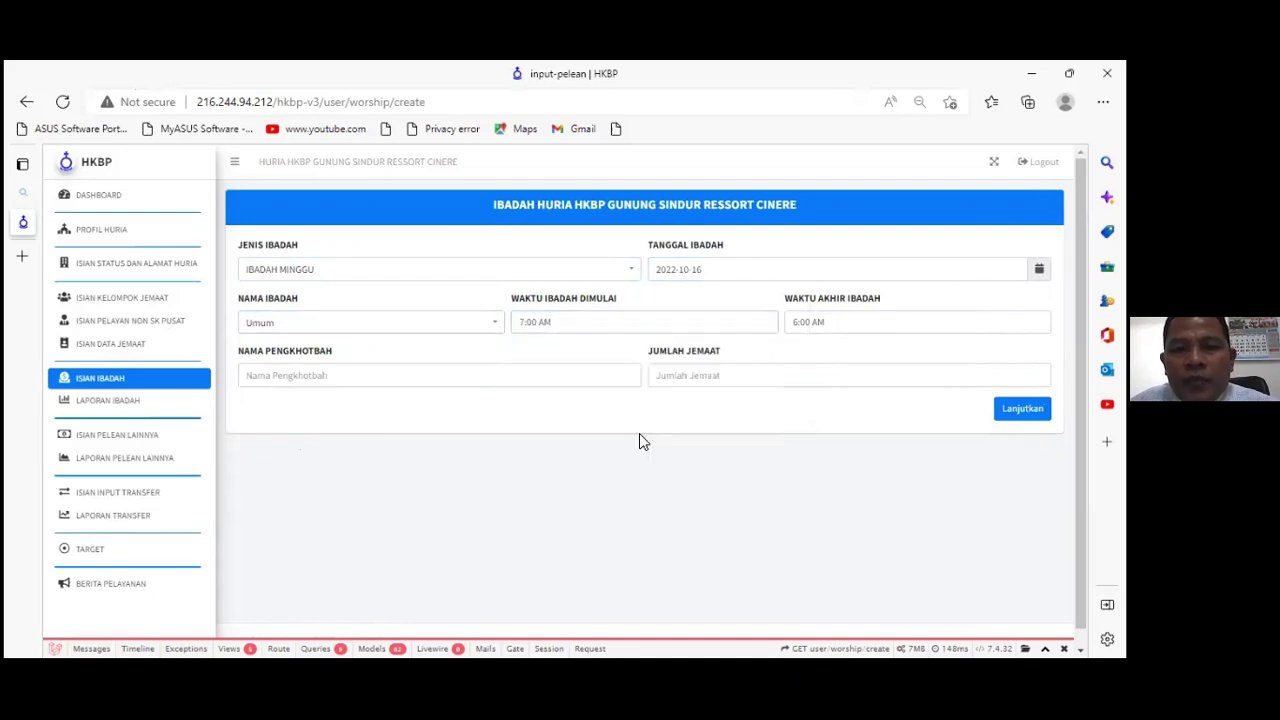
pyautogui.click(824, 328)
pyautogui.scroll(-2, 890, 425)
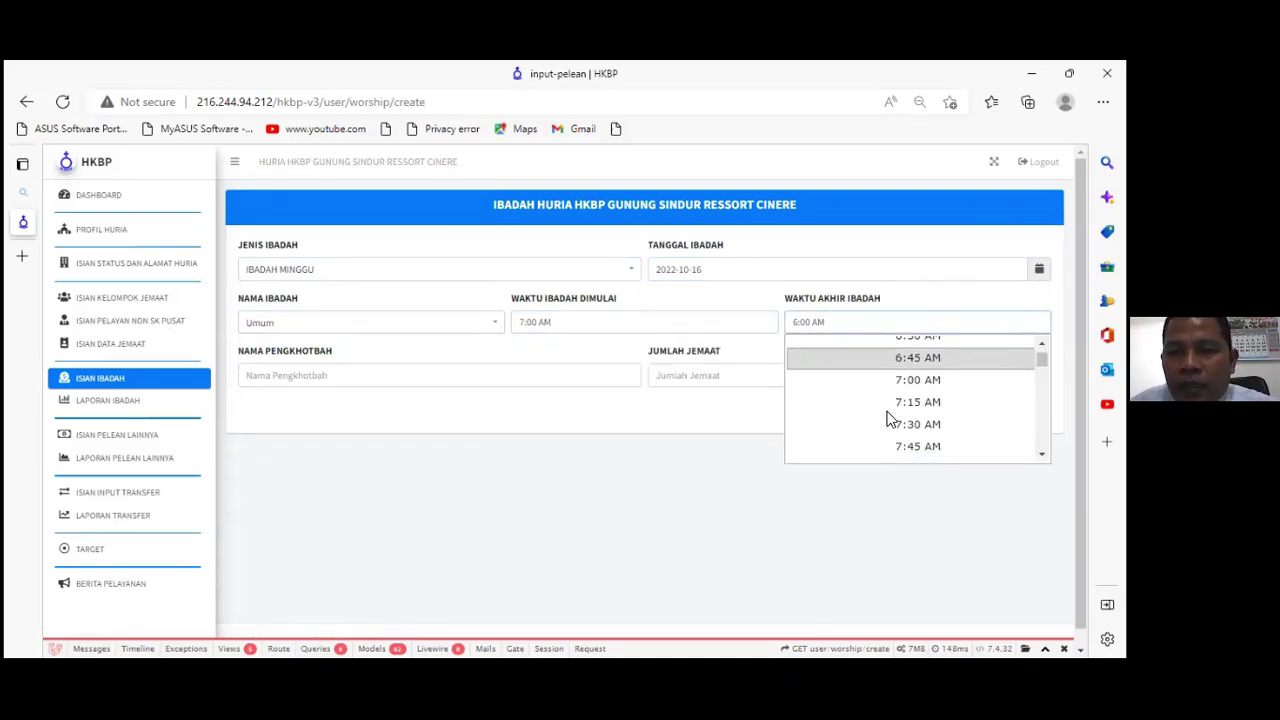
pyautogui.click(917, 452)
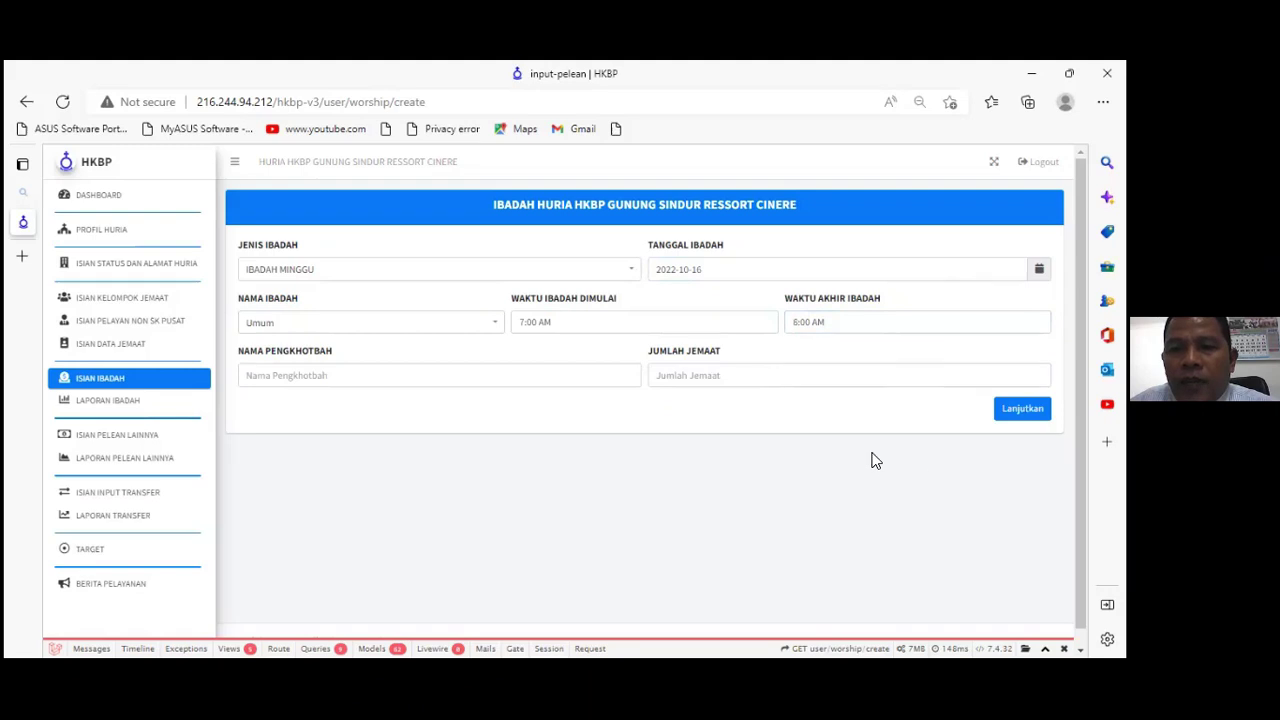
# Step: Enter the preacher's name and the attendance count, and submit the worship record
pyautogui.click(399, 384)
pyautogui.write('Pdt Jhon Pasaribu')
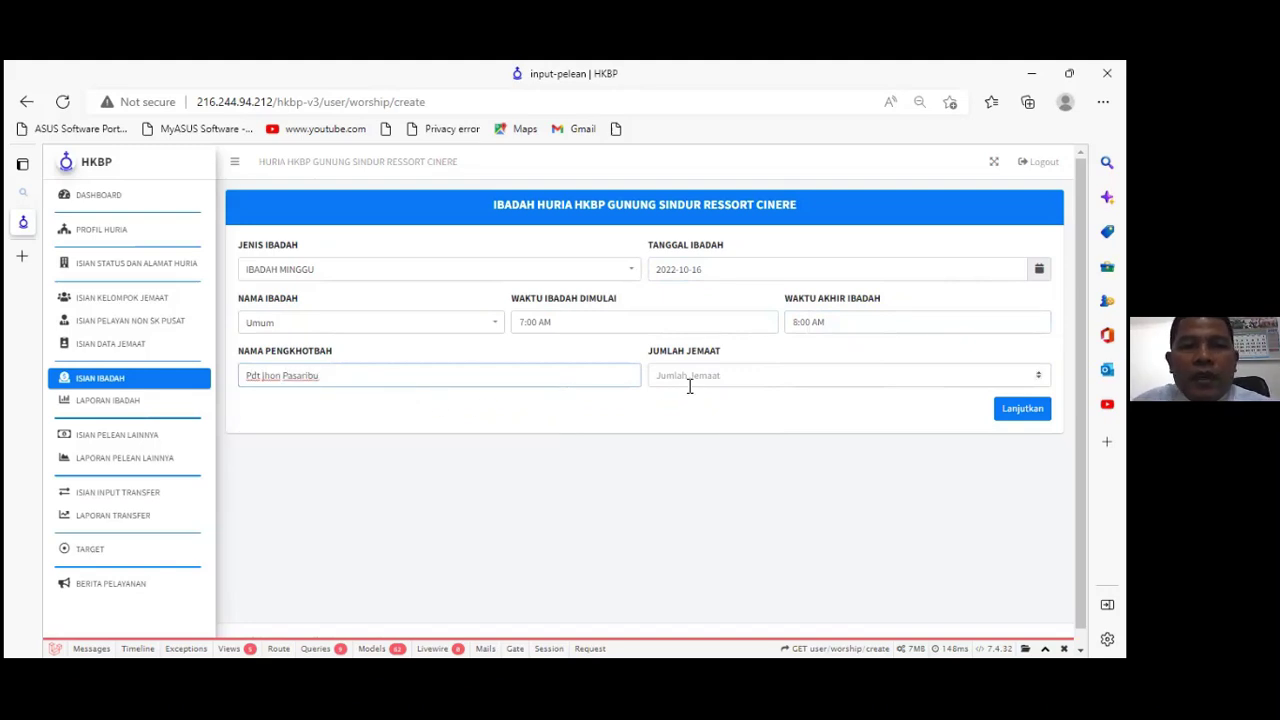
pyautogui.click(689, 386)
pyautogui.write('1000')
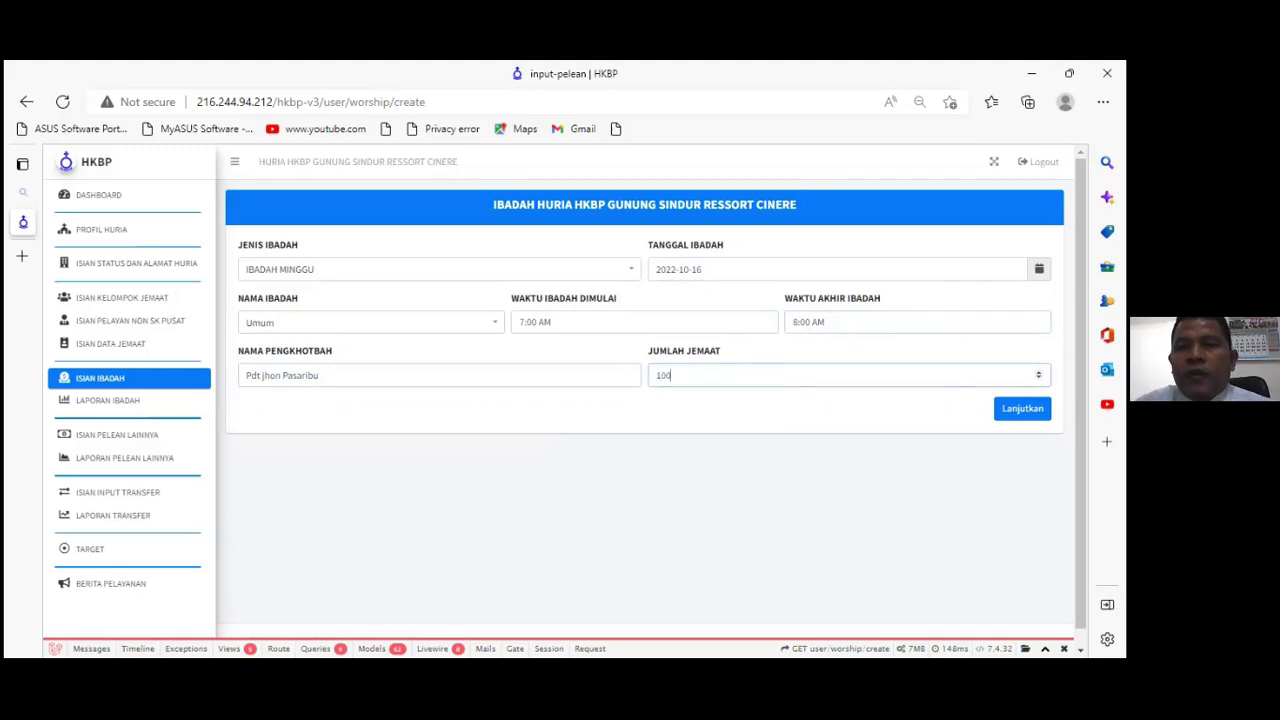
pyautogui.press('Return')
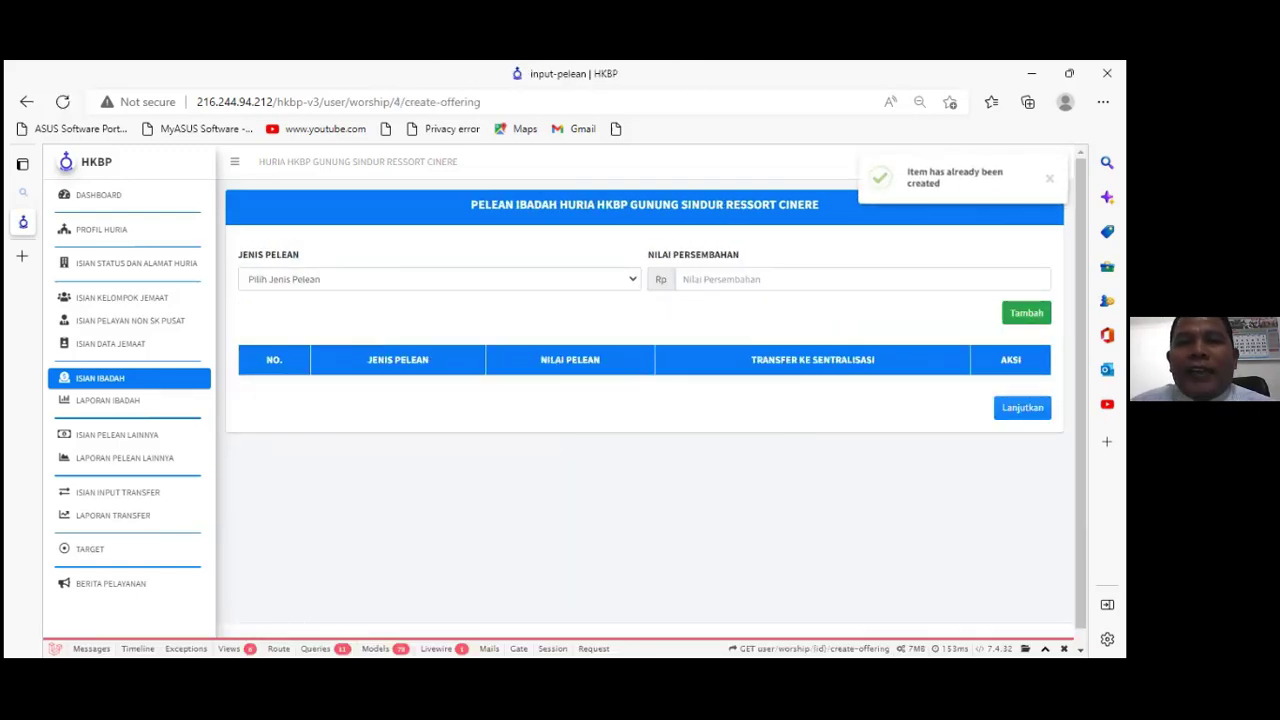
# Step: Add a Pelean IA offering of Rp 600.000
pyautogui.click(606, 289)
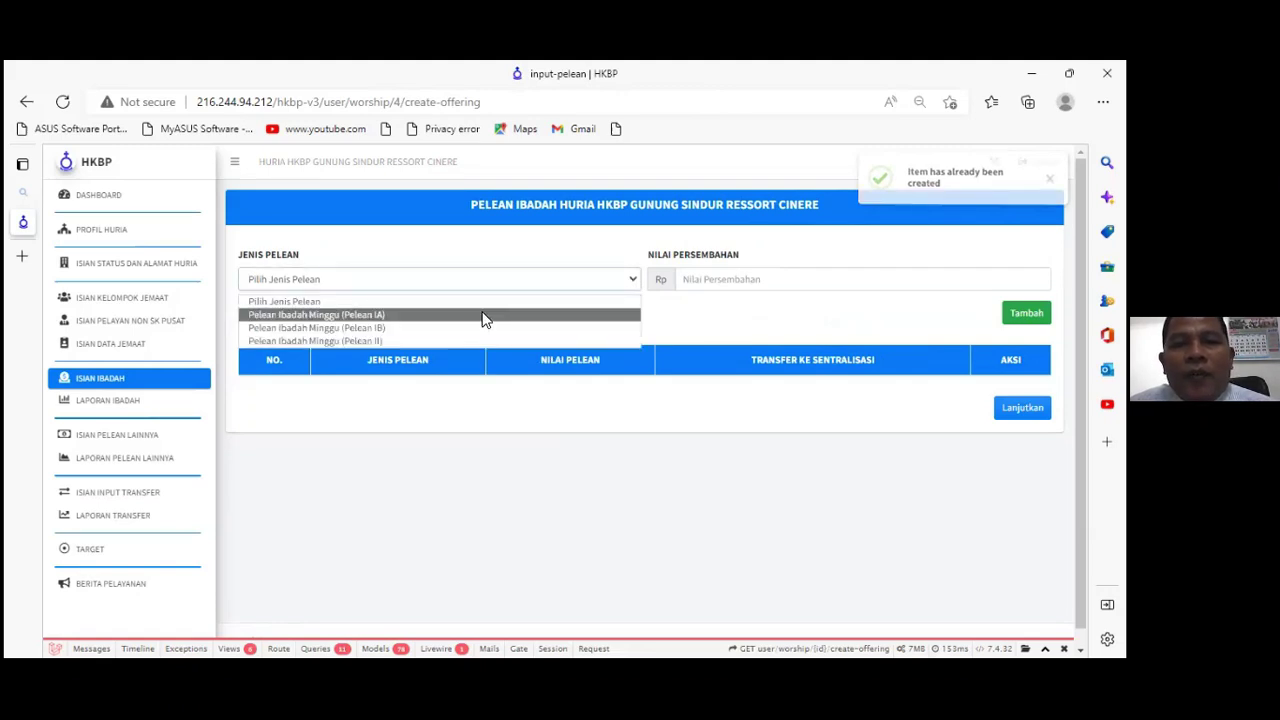
pyautogui.click(484, 318)
pyautogui.click(736, 286)
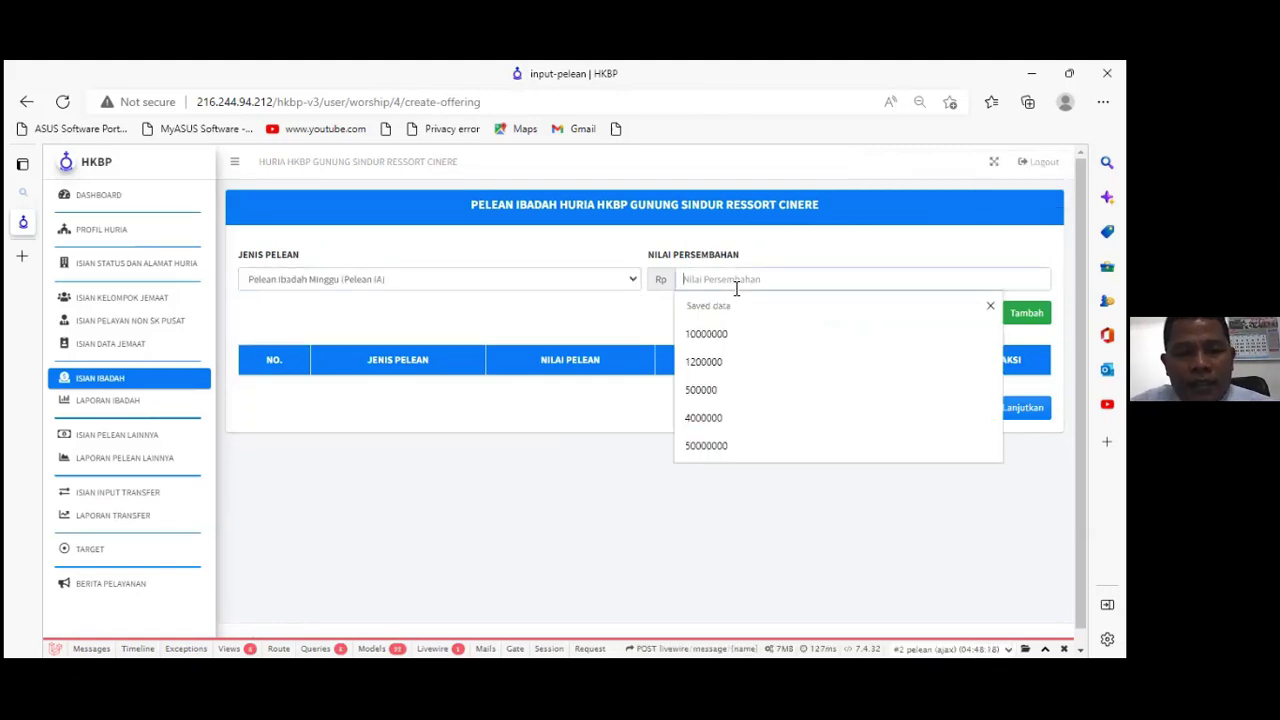
pyautogui.write('10')
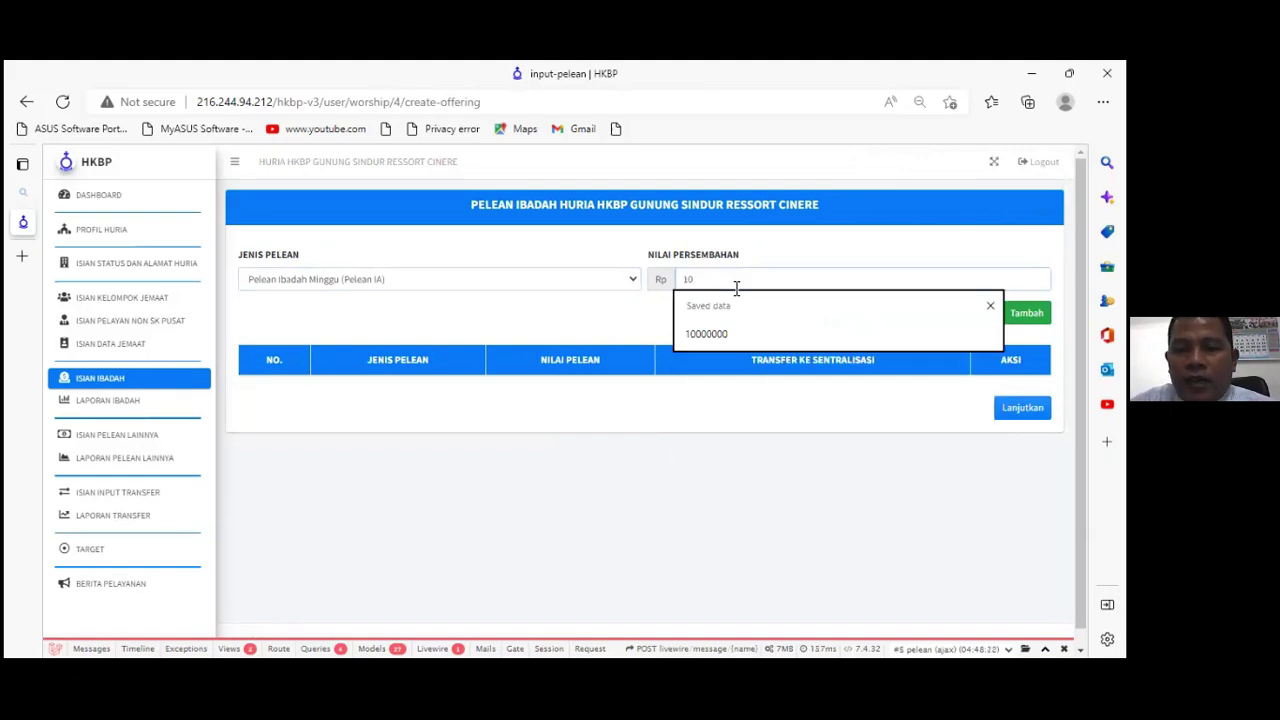
pyautogui.press('BackSpace')
pyautogui.press('BackSpace')
pyautogui.write('600000')
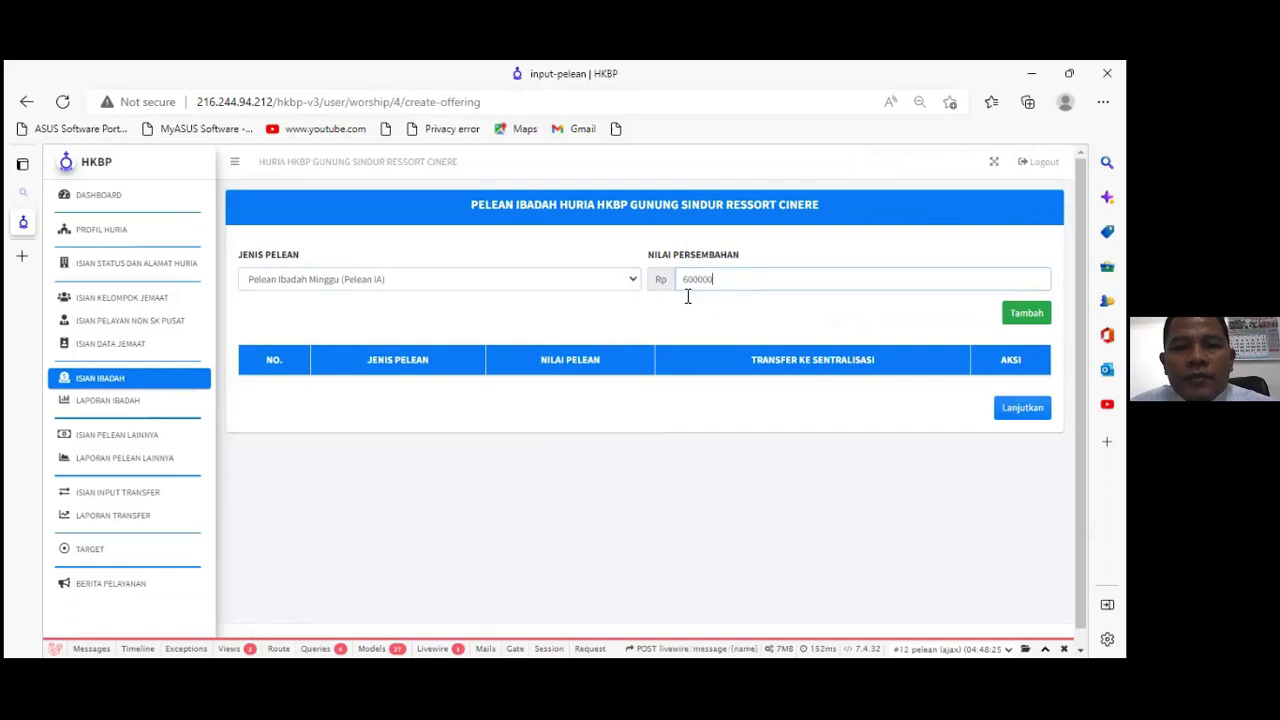
pyautogui.click(1026, 313)
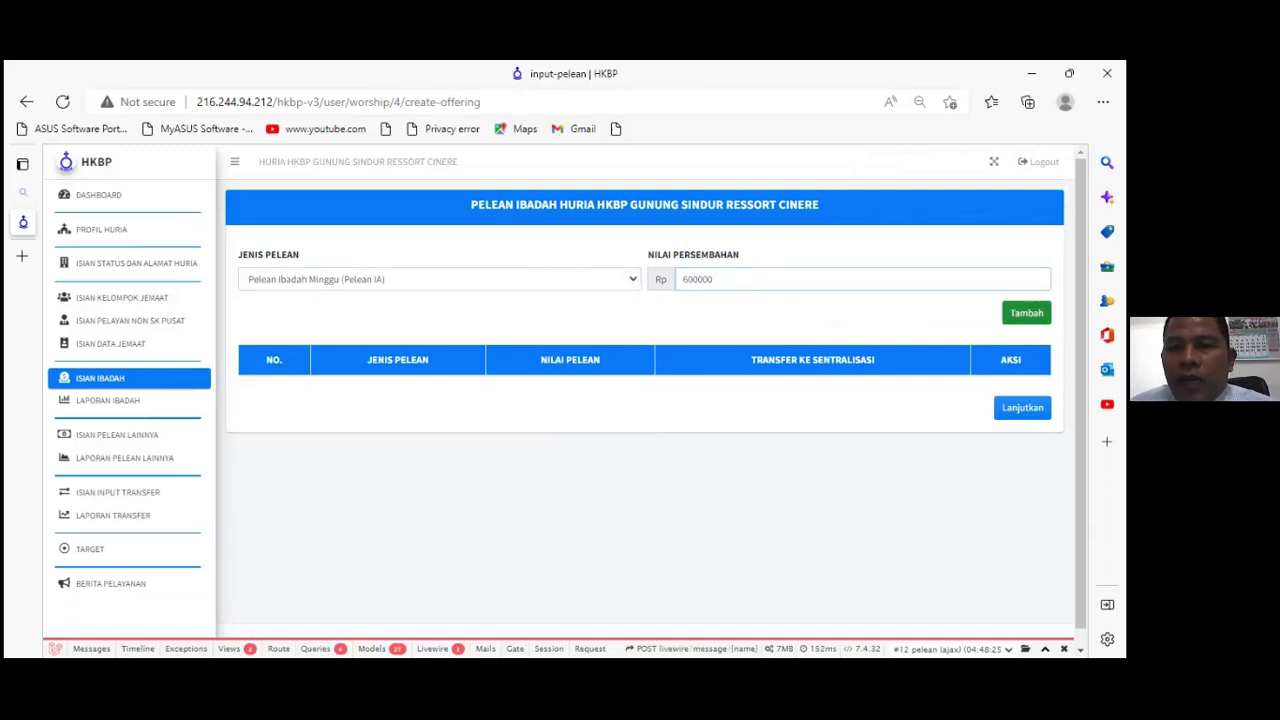
# Step: Add a Pelean IB offering of Rp 700.000
pyautogui.click(527, 285)
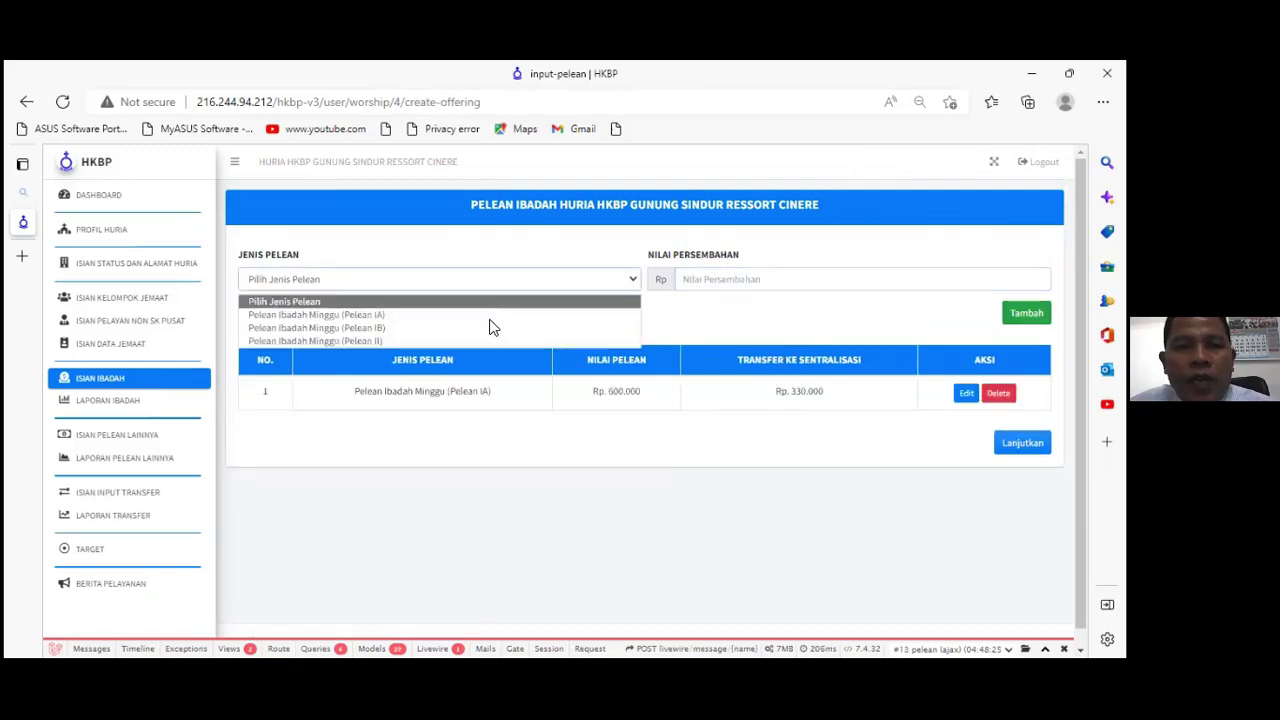
pyautogui.click(485, 329)
pyautogui.click(736, 281)
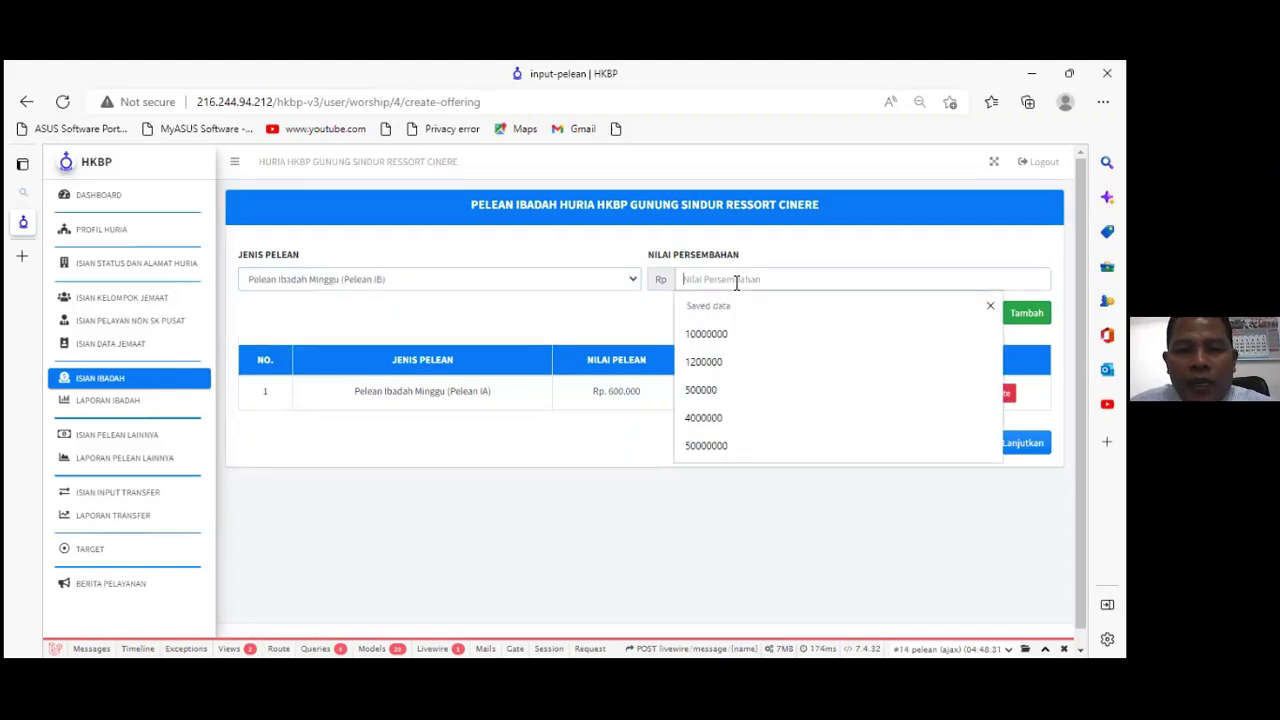
pyautogui.write('700000')
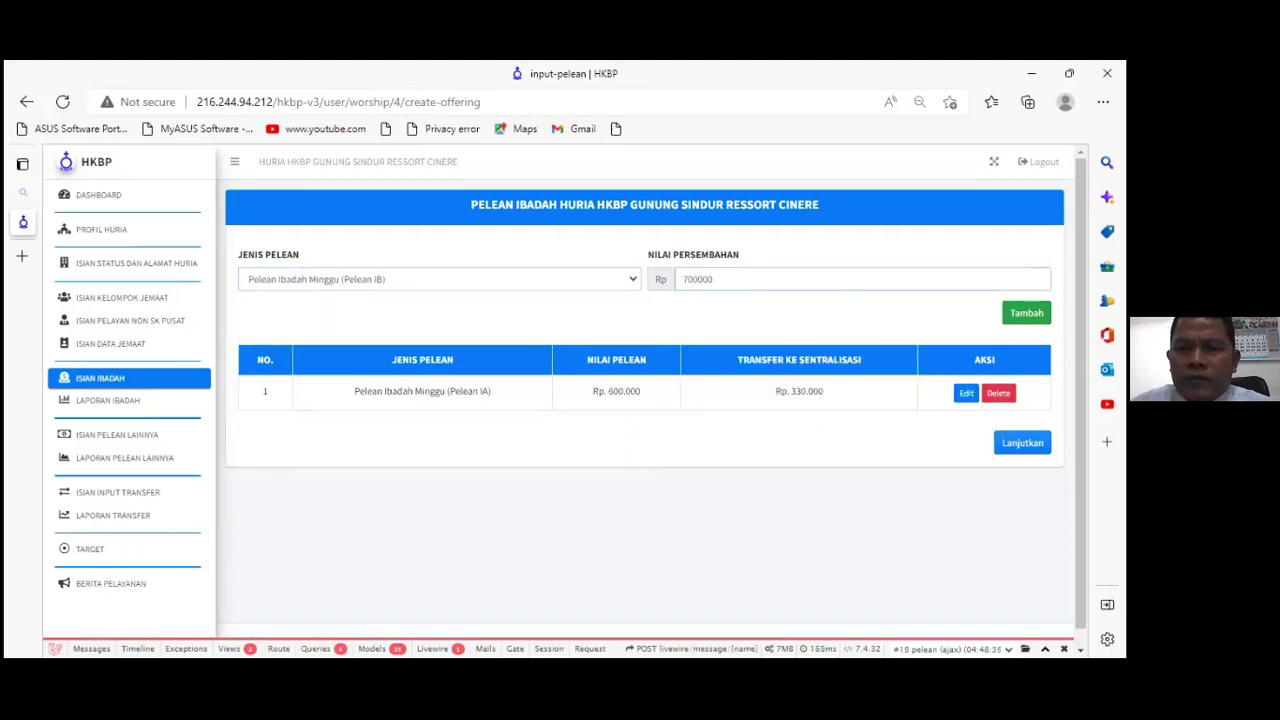
pyautogui.click(1026, 313)
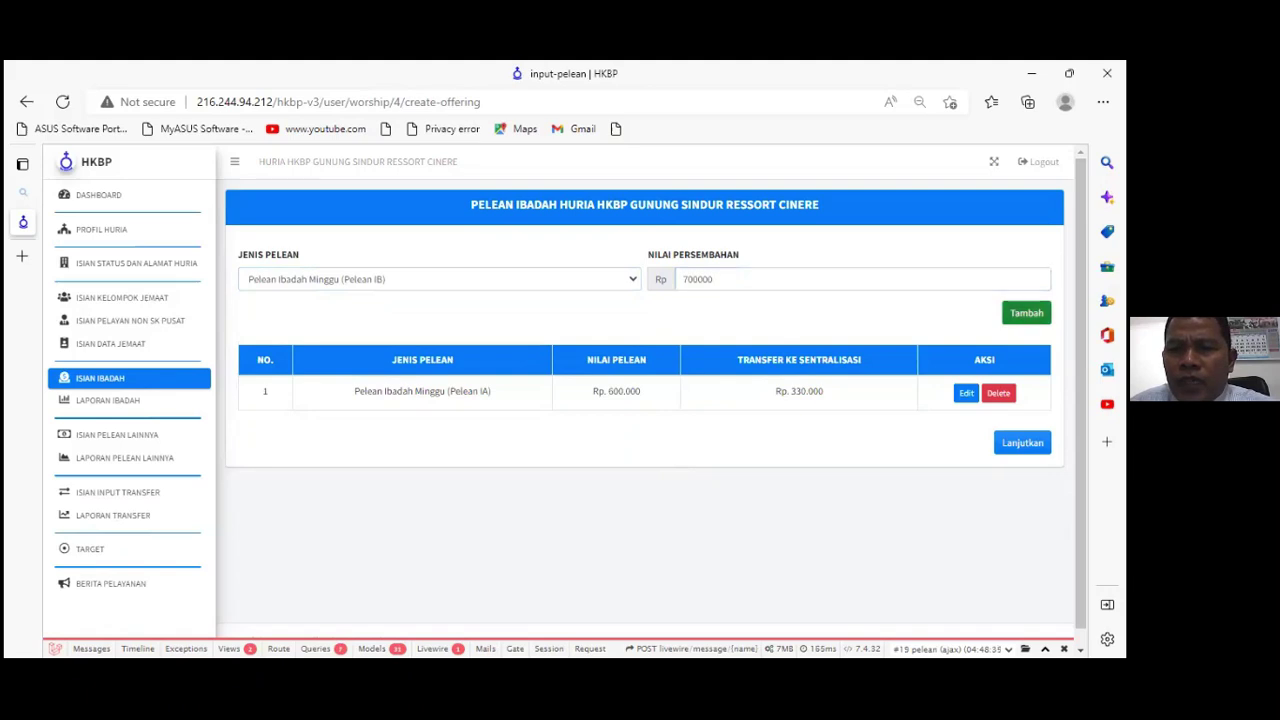
# Step: Add a Pelean II offering of Rp 800.000
pyautogui.click(398, 278)
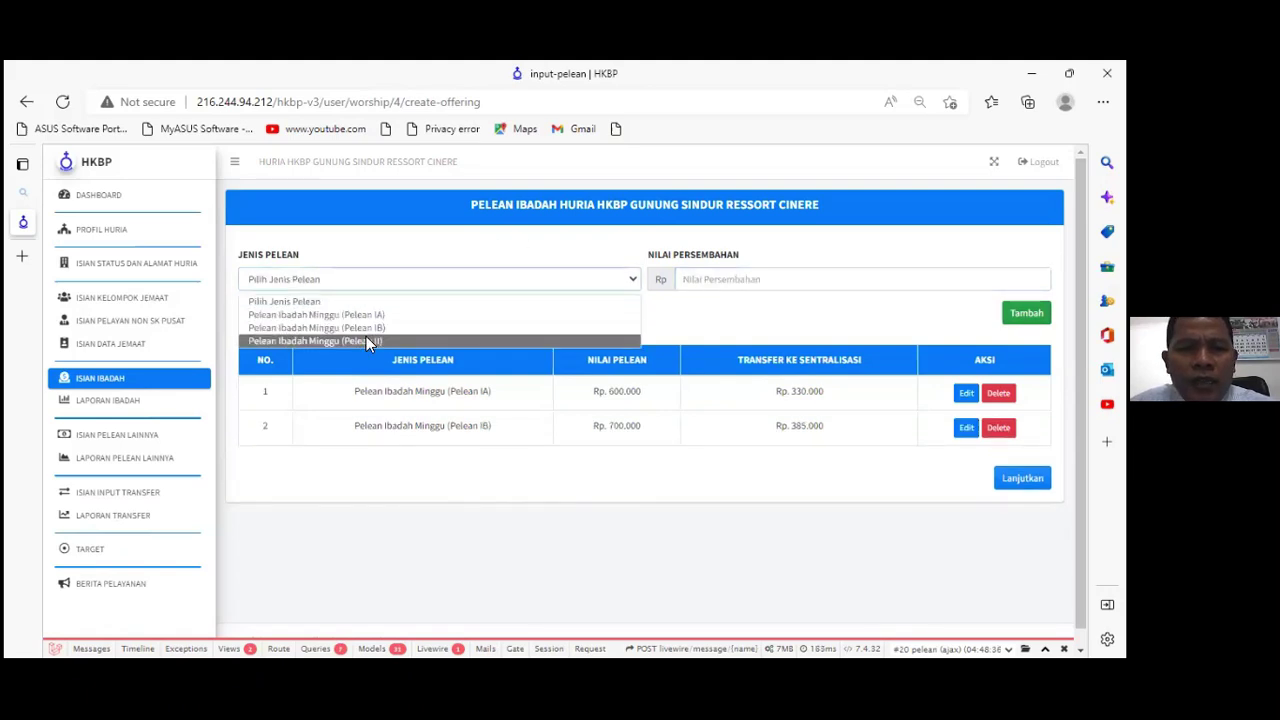
pyautogui.click(366, 337)
pyautogui.click(727, 281)
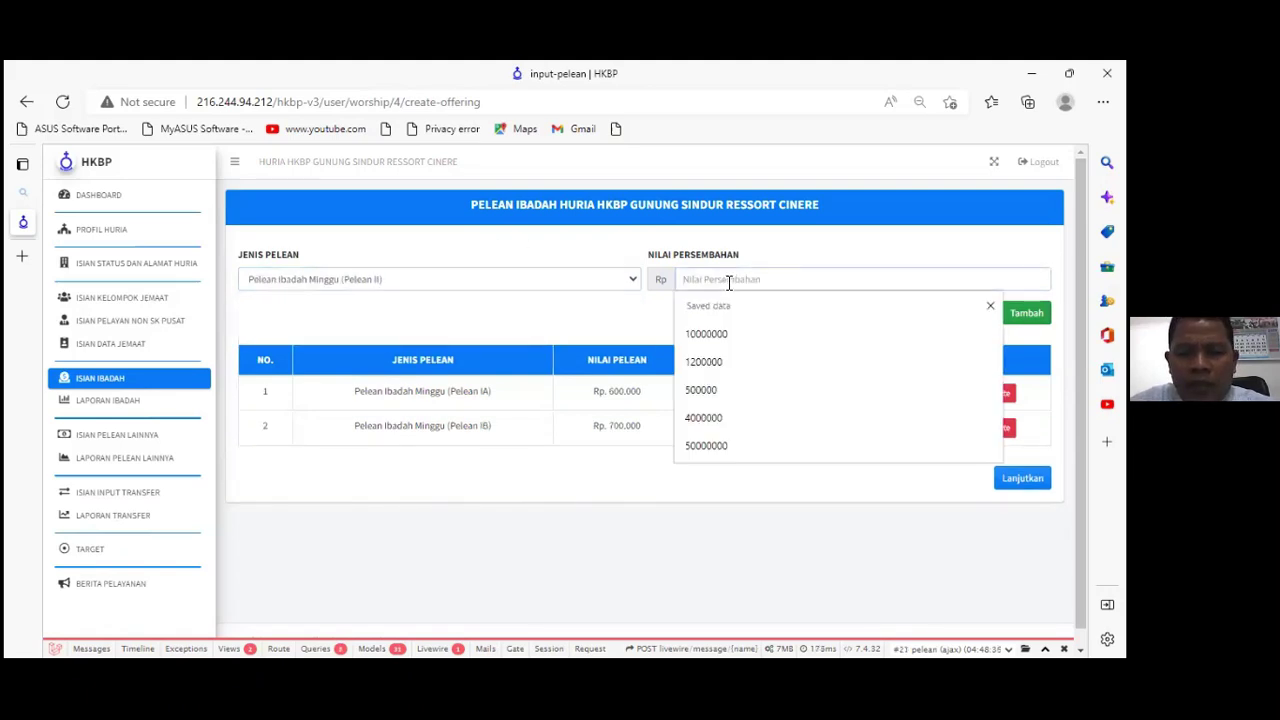
pyautogui.write('800000')
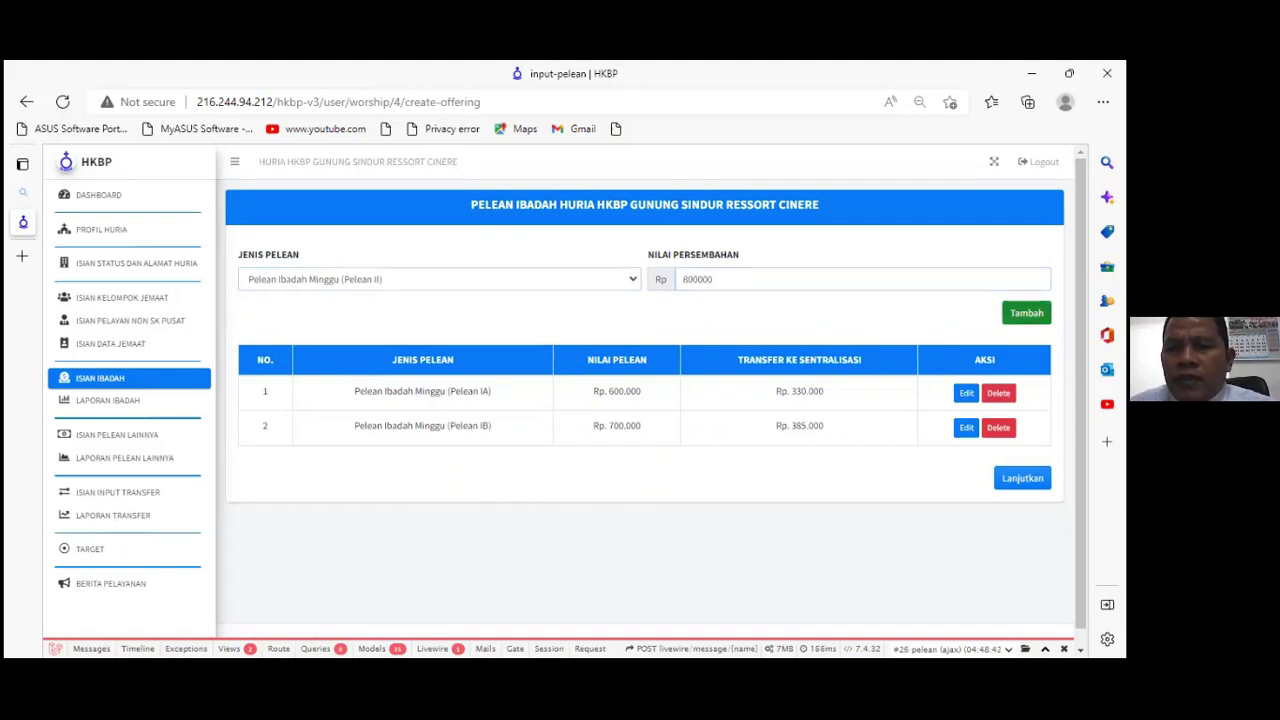
pyautogui.click(1026, 313)
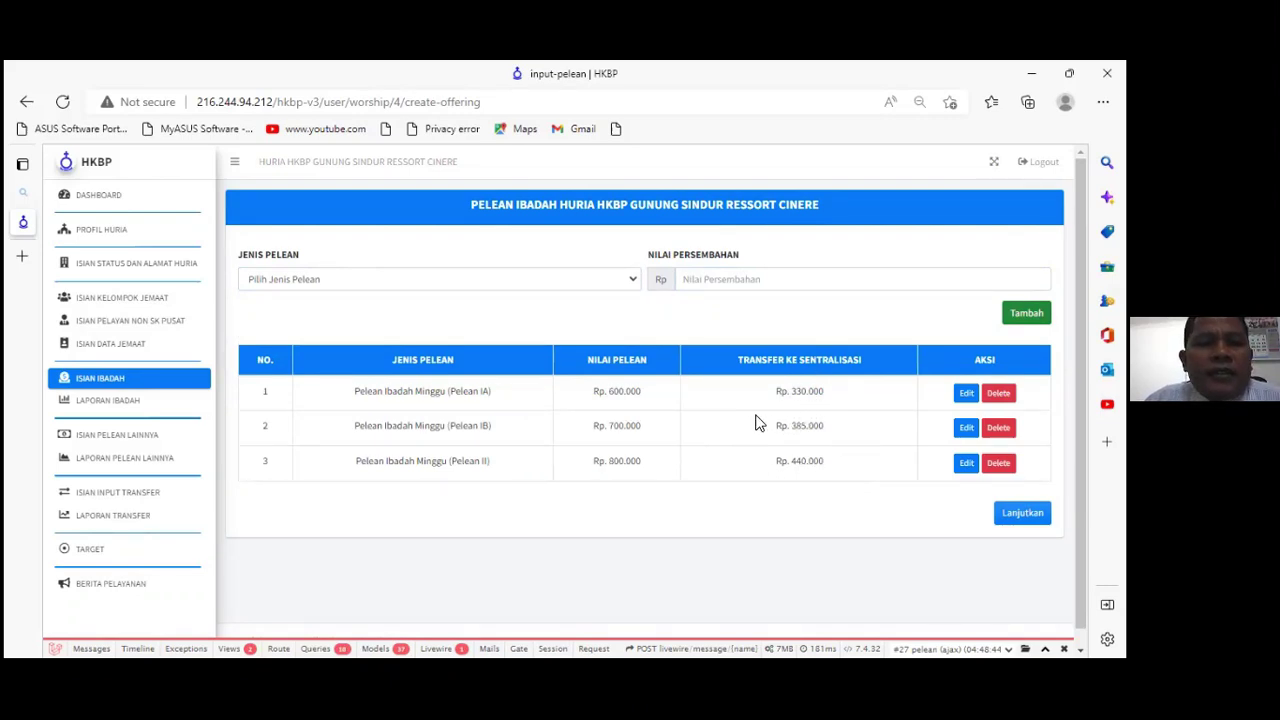
# Step: Start an other-offering record with Nama Jemaat NN and date 14 October 2022
pyautogui.click(130, 446)
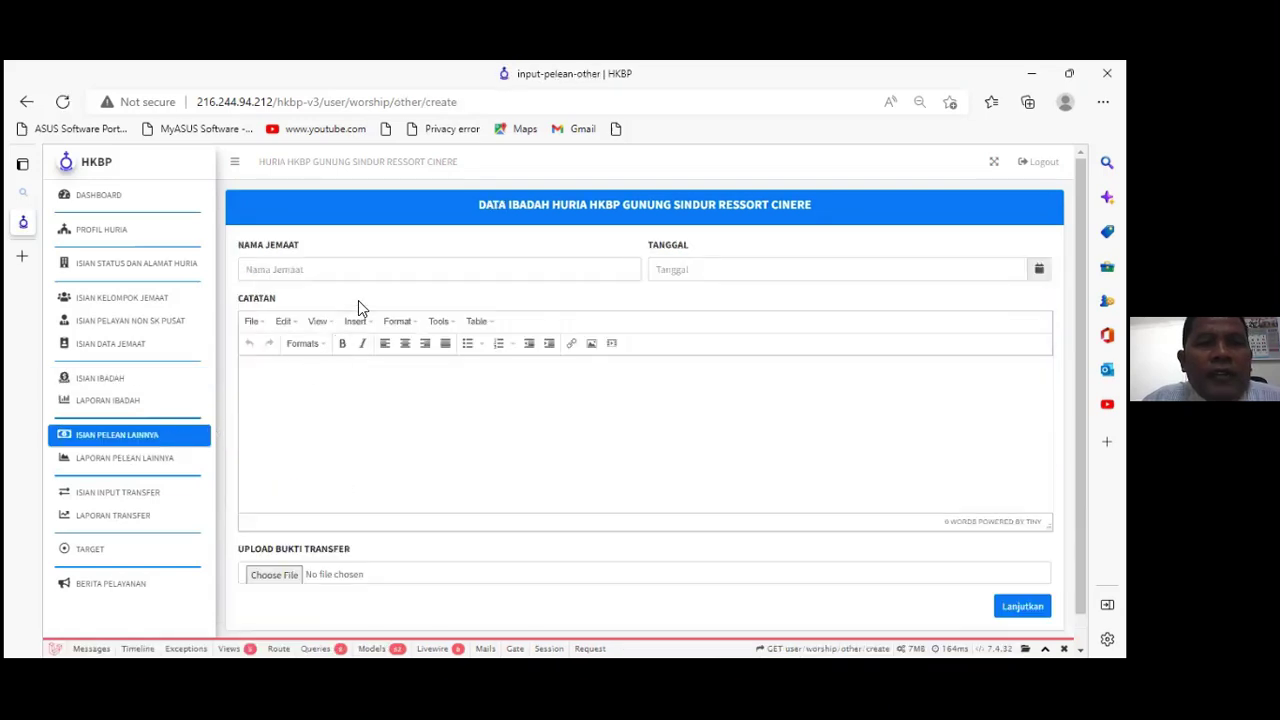
pyautogui.click(367, 270)
pyautogui.click(264, 327)
pyautogui.click(787, 271)
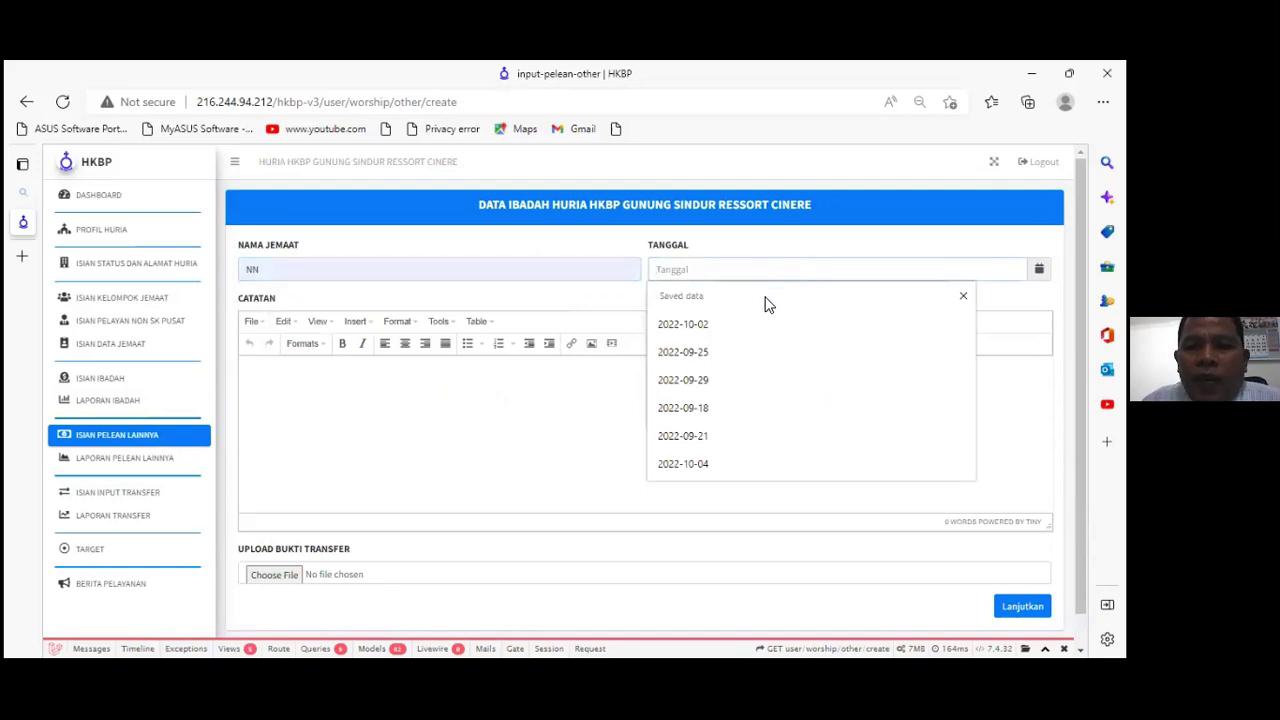
pyautogui.write('1')
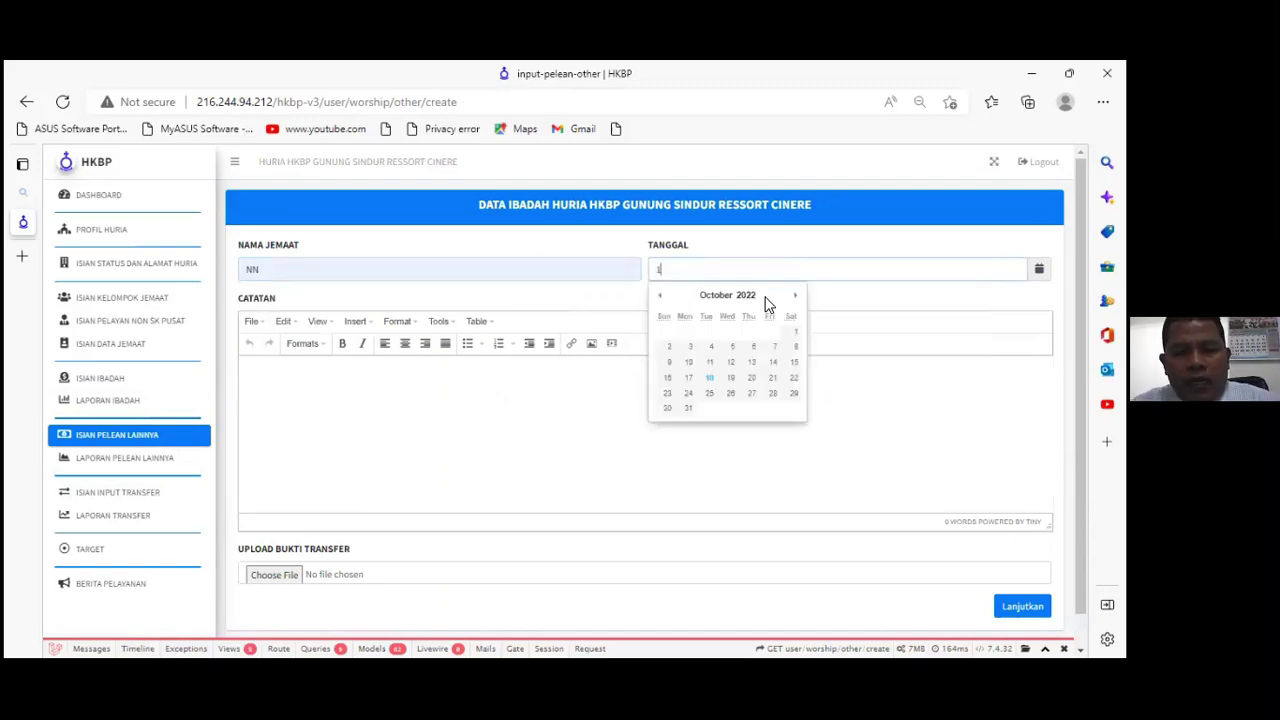
pyautogui.press('BackSpace')
pyautogui.press('BackSpace')
pyautogui.write('4')
pyautogui.click(772, 362)
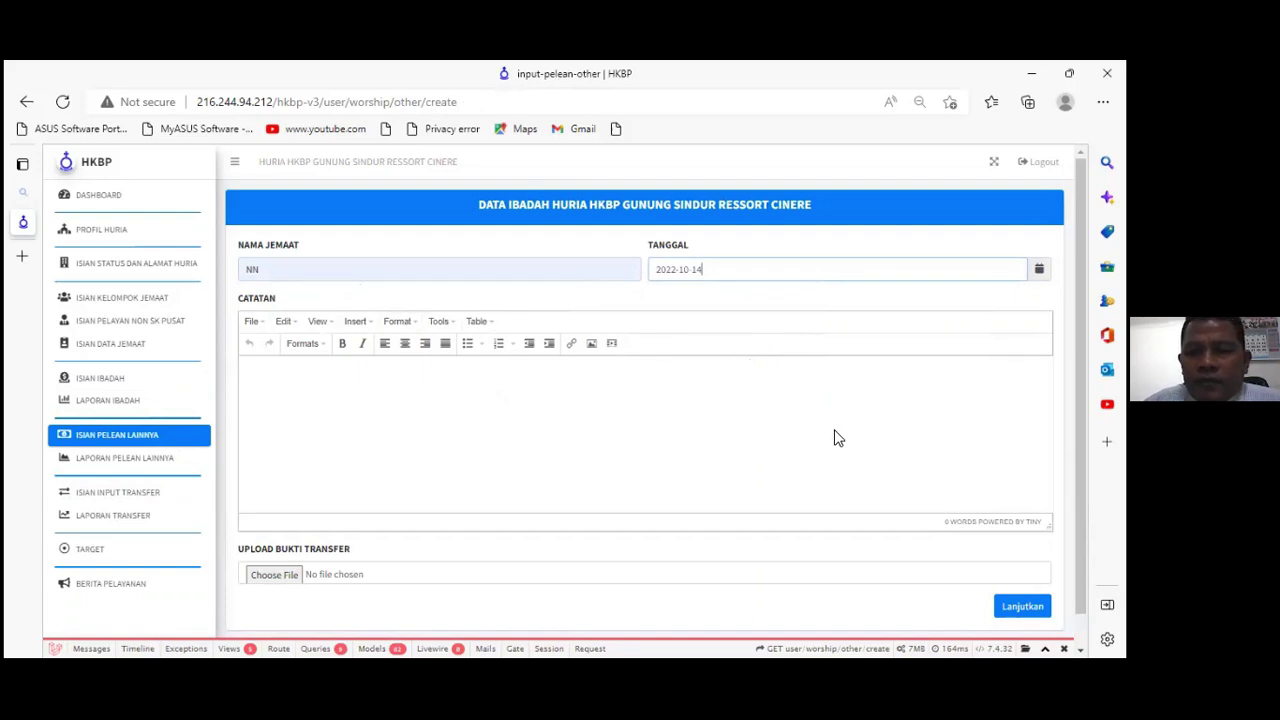
# Step: Add the note 'karena ulang tahun 55' and save the other-offering record
pyautogui.click(450, 380)
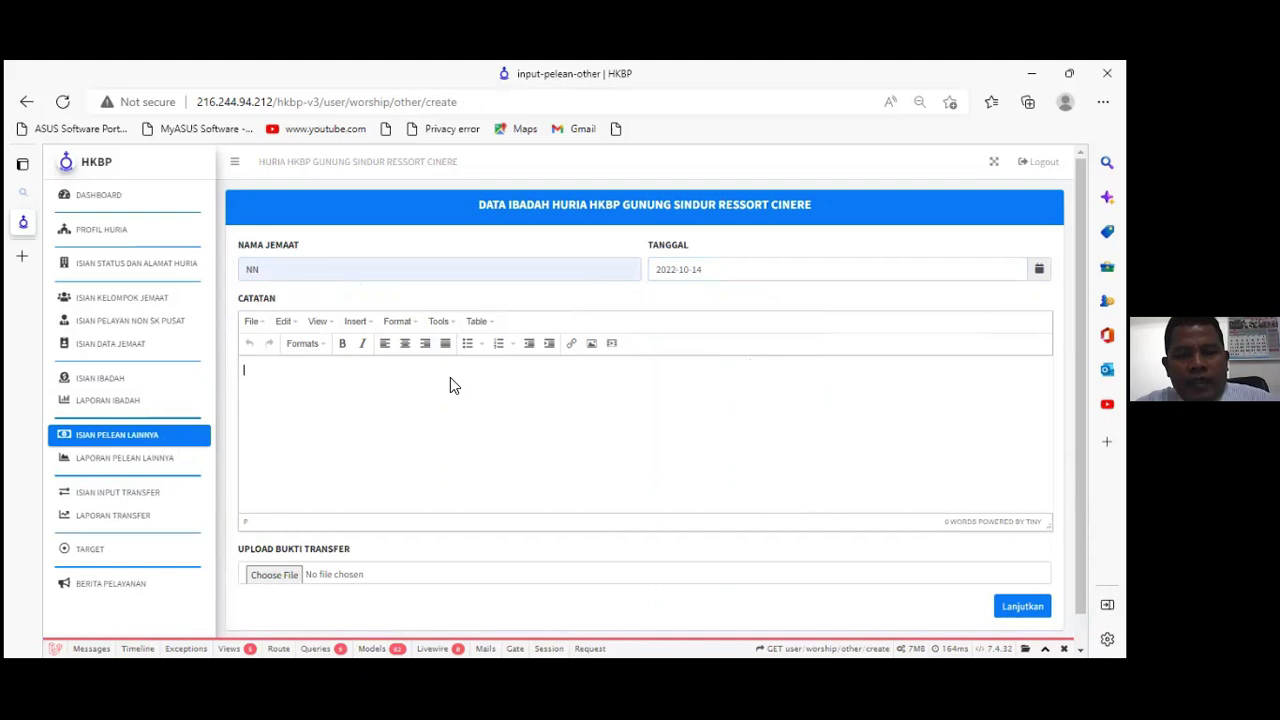
pyautogui.write('n')
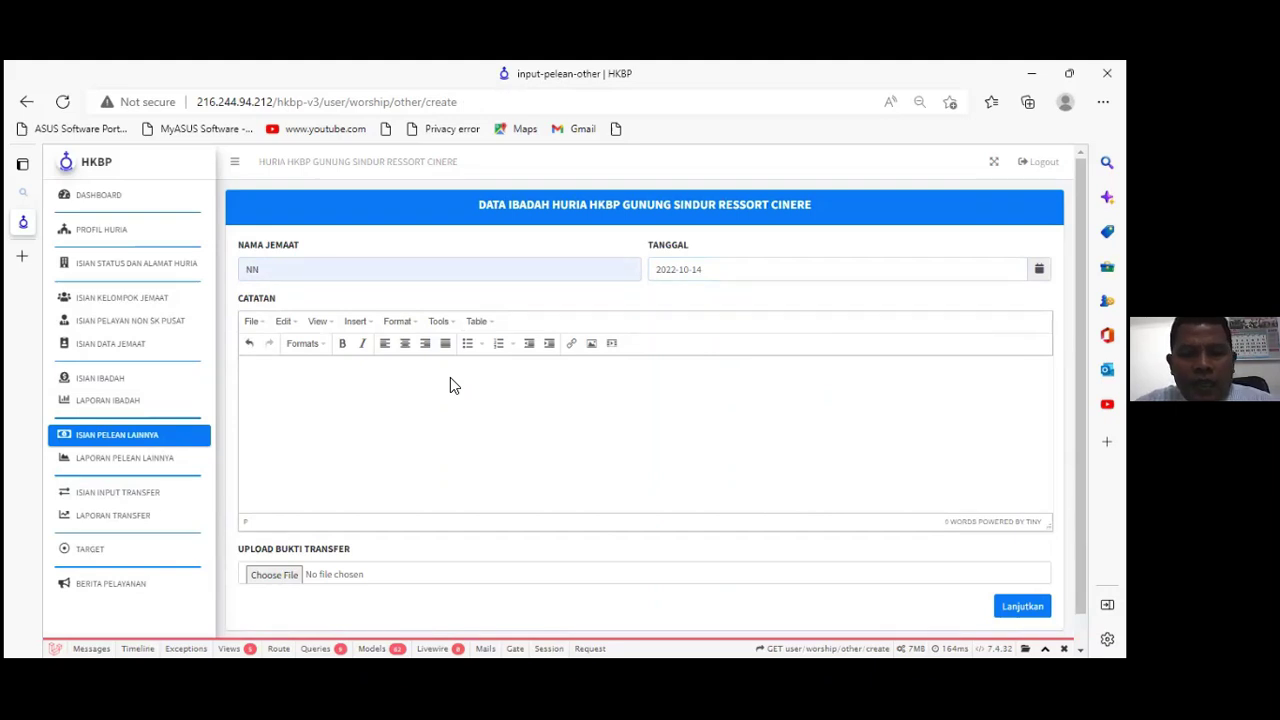
pyautogui.write('kare')
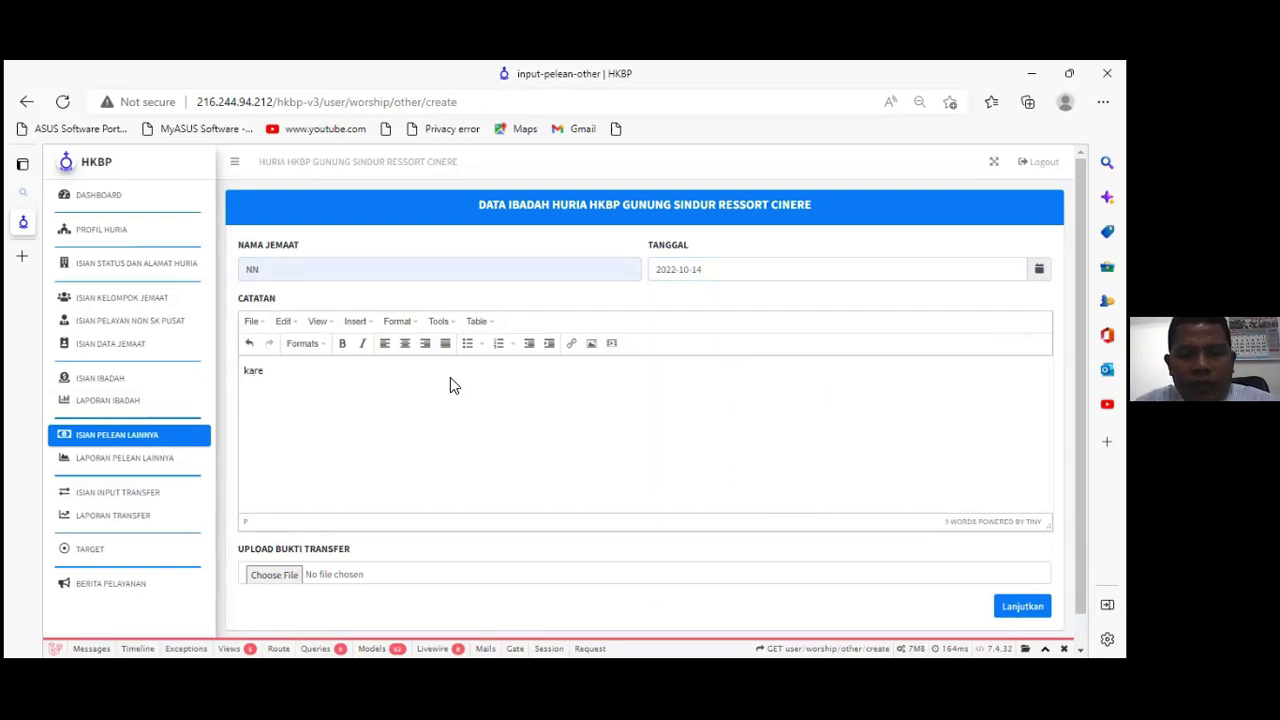
pyautogui.write('na ulang tahun 55')
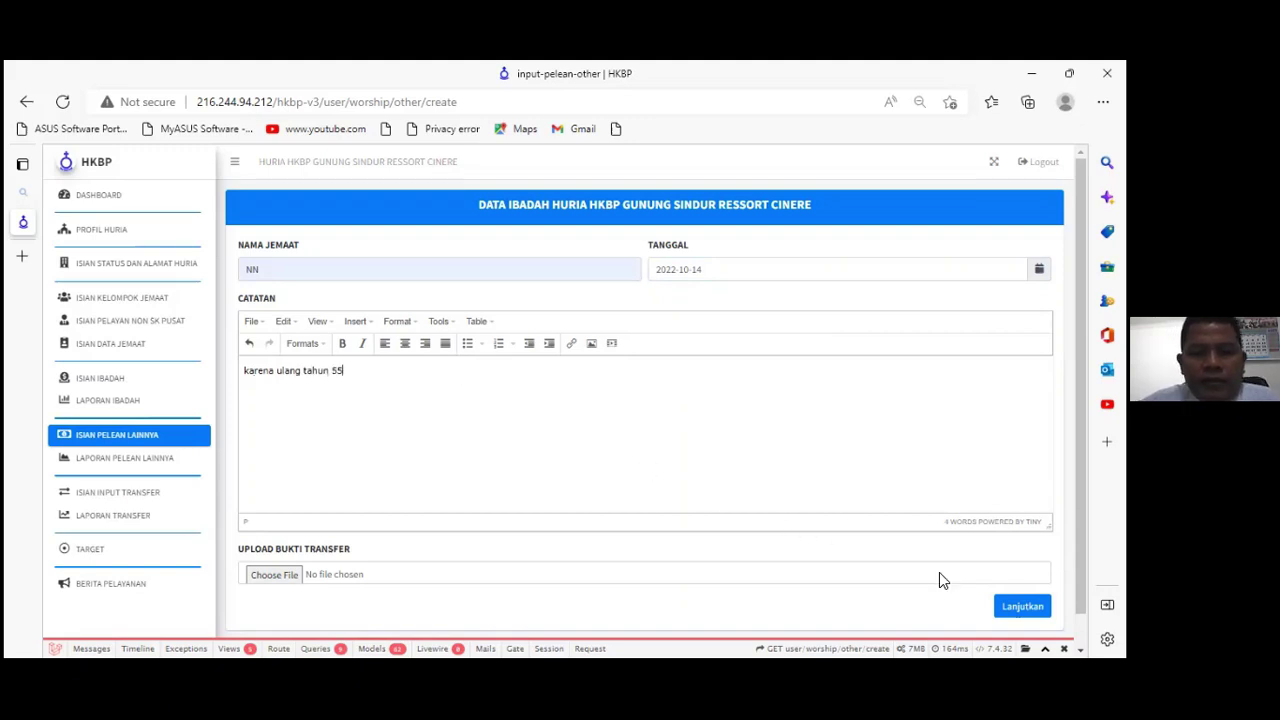
pyautogui.click(1022, 606)
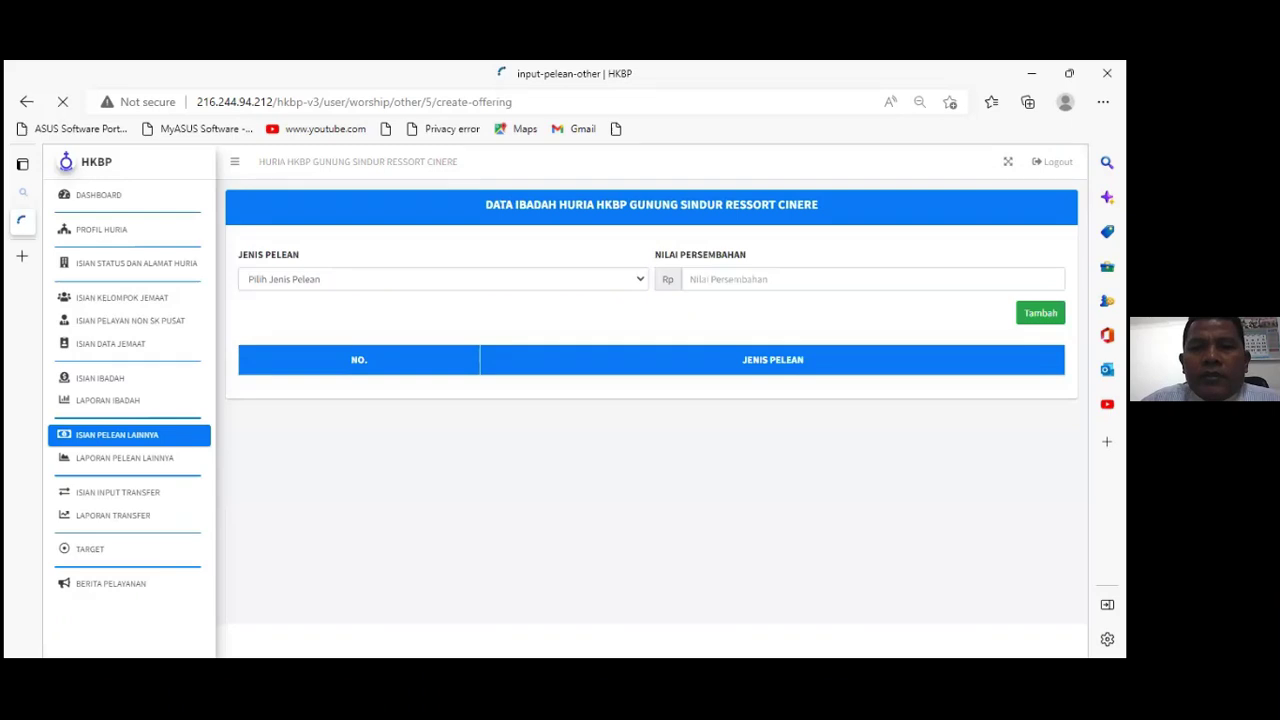
# Step: Add a Pelean Hamauliateon offering of Rp 500.000 to the other-offering table
pyautogui.click(424, 289)
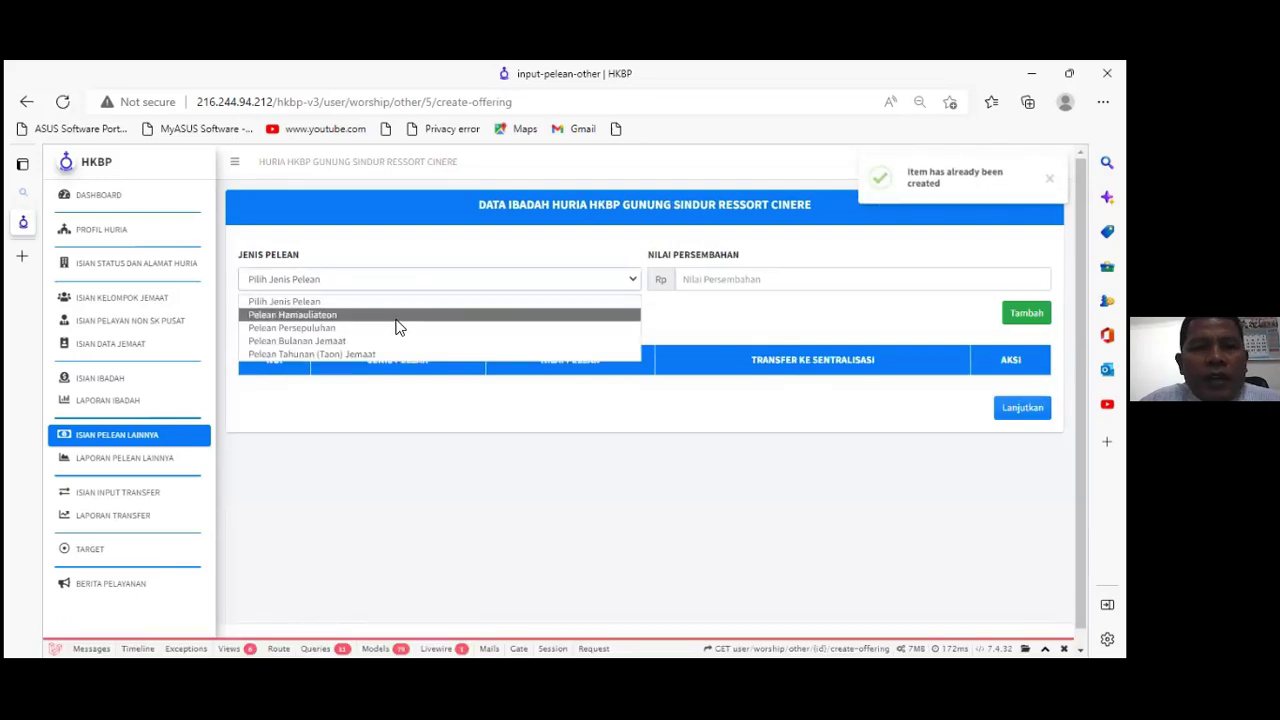
pyautogui.click(390, 315)
pyautogui.click(735, 281)
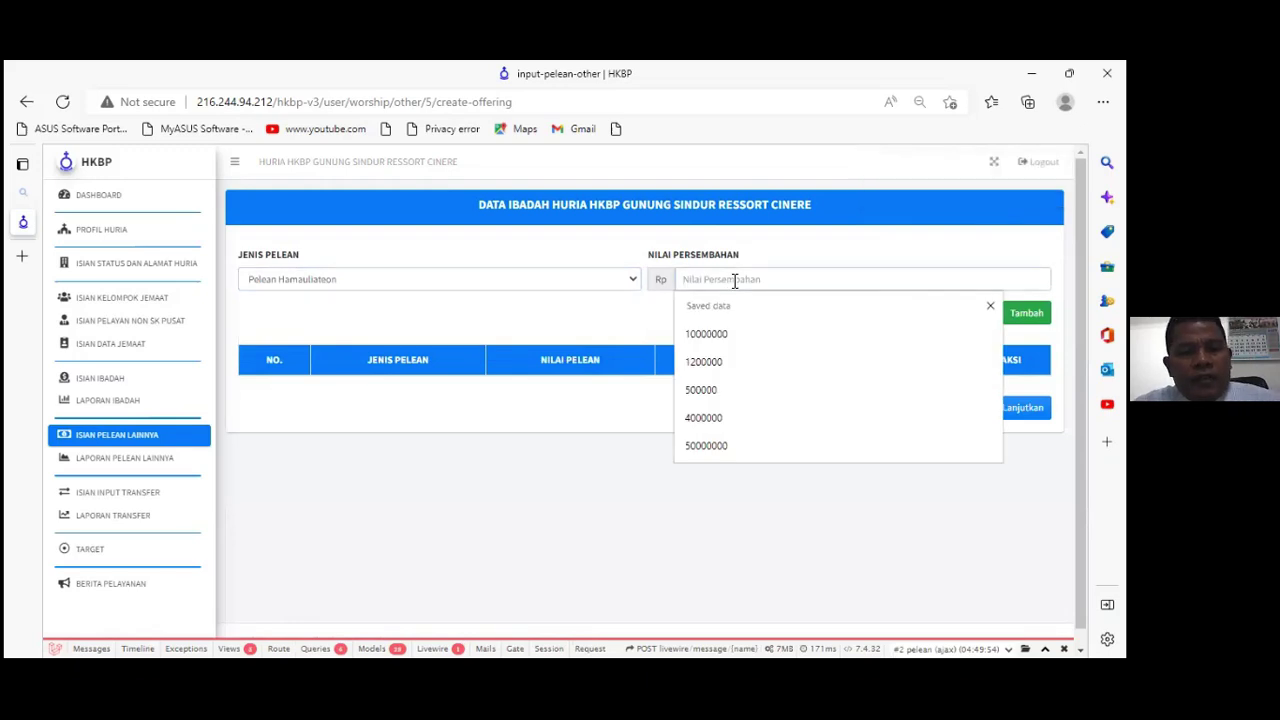
pyautogui.write('500000')
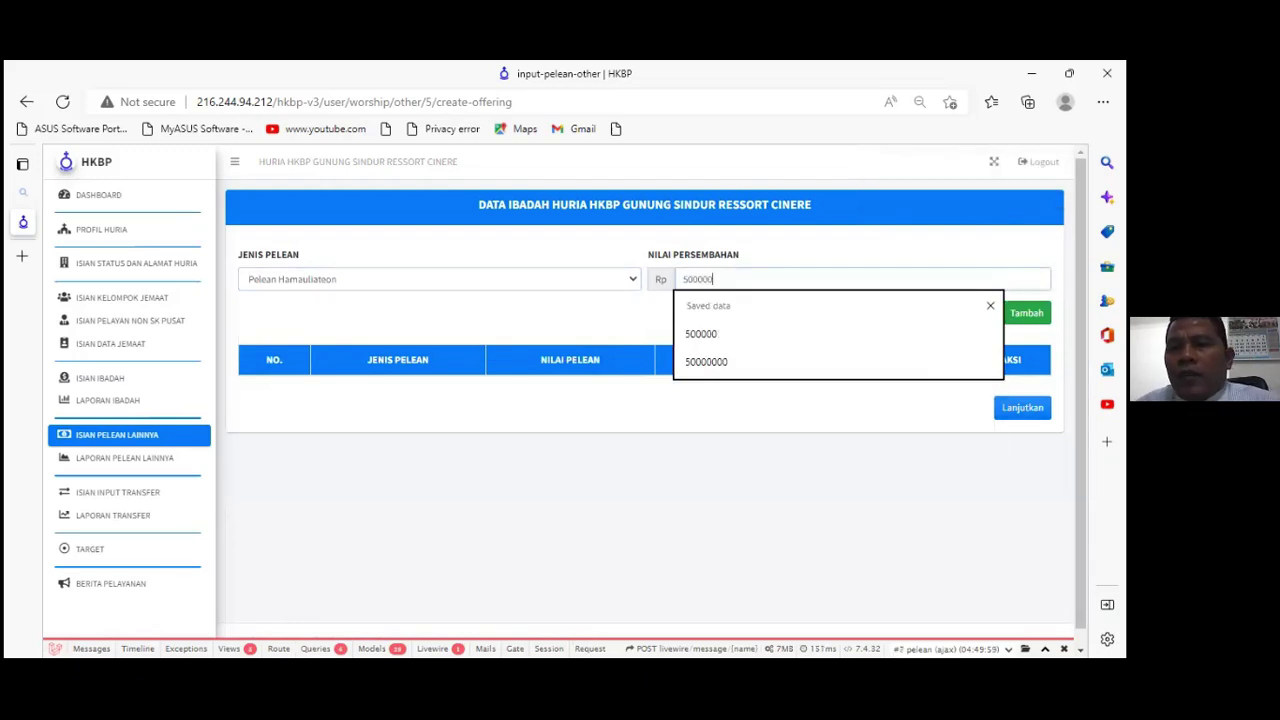
pyautogui.click(1026, 313)
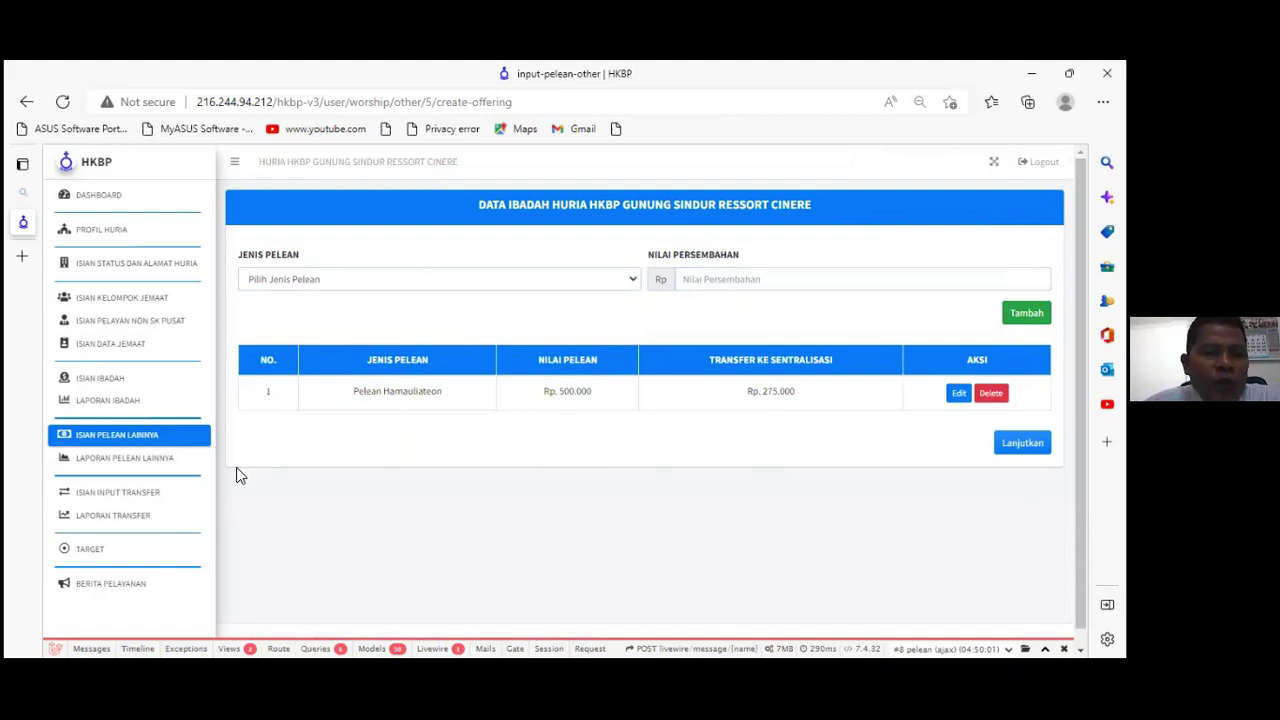
# Step: View the LAPORAN PELEAN LAINNYA report listing the untransferred Rp 500.000 Pelean Hamauliateon entry
pyautogui.click(131, 458)
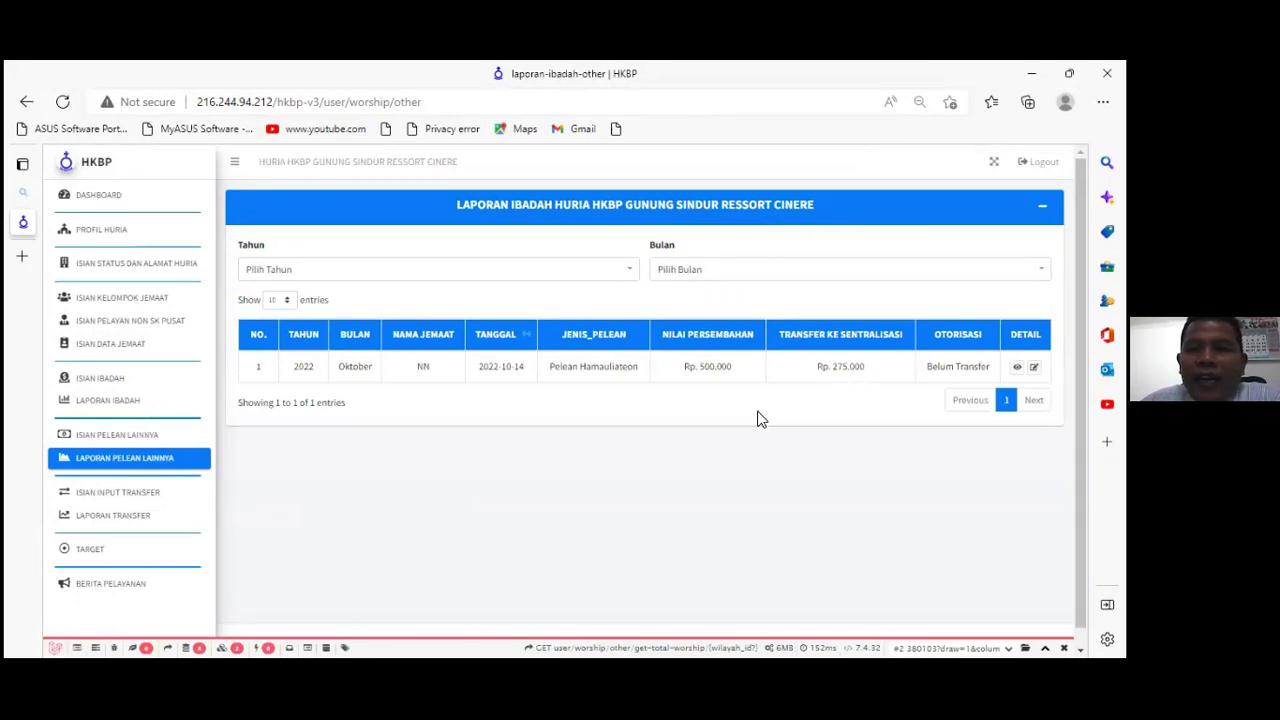
# Step: Select the Oktober 2022 IBADAH MINGGU and LAINNYA offerings for transfer and proceed
pyautogui.click(121, 500)
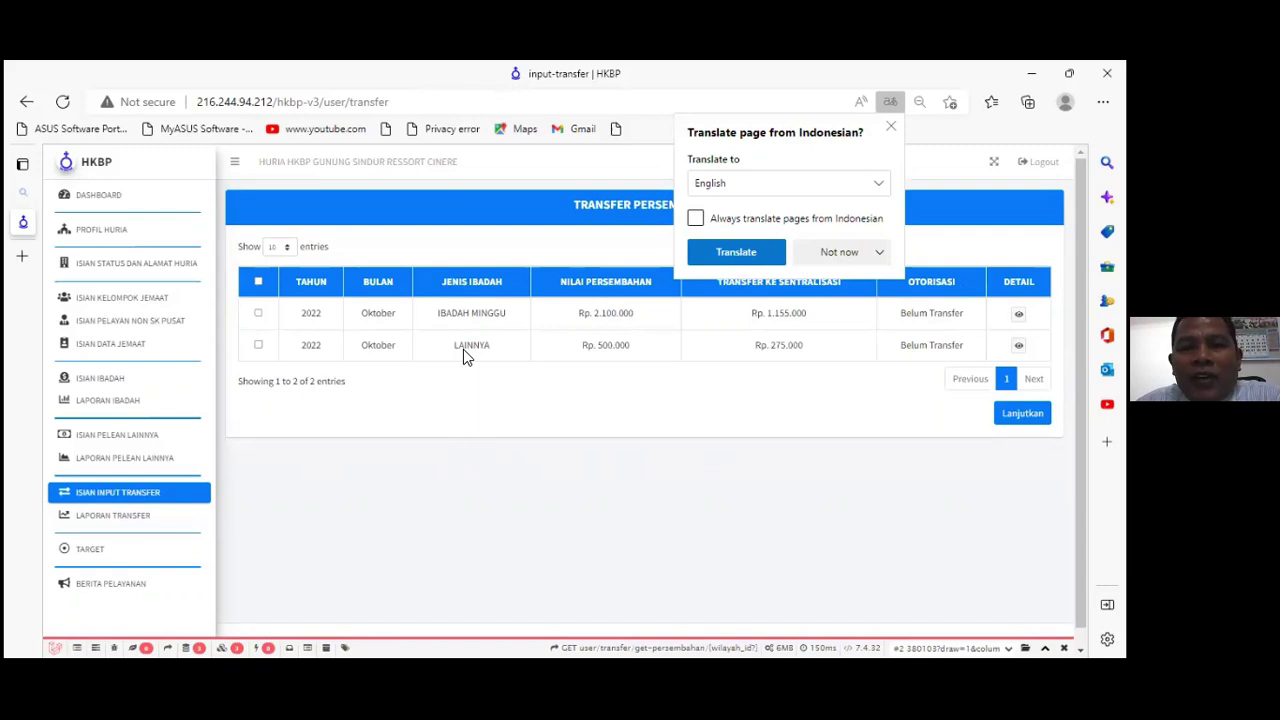
pyautogui.click(257, 316)
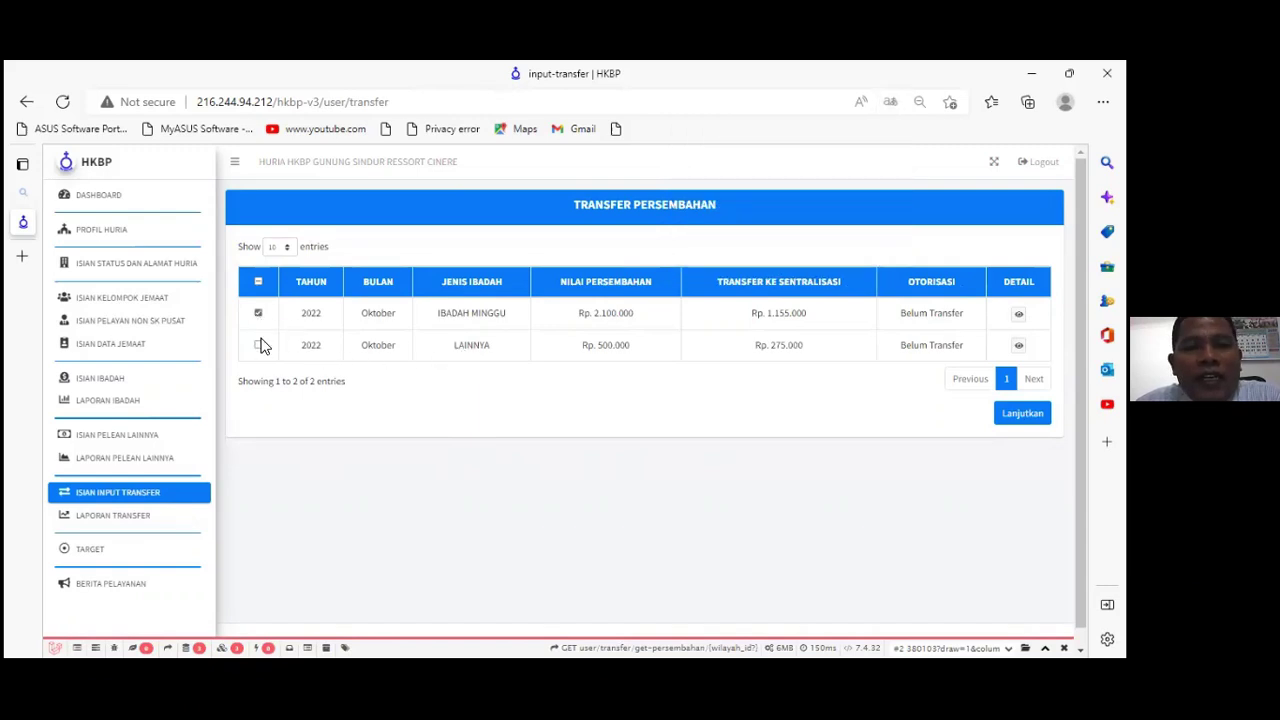
pyautogui.click(258, 346)
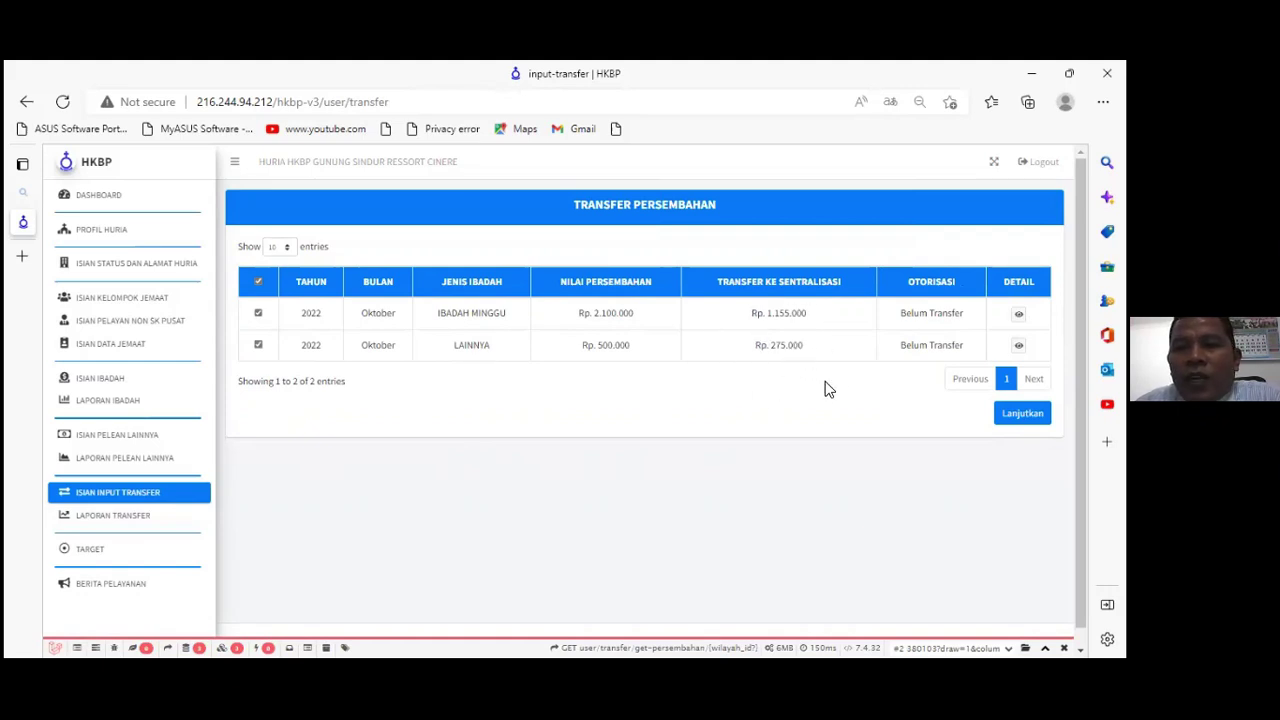
pyautogui.click(1022, 413)
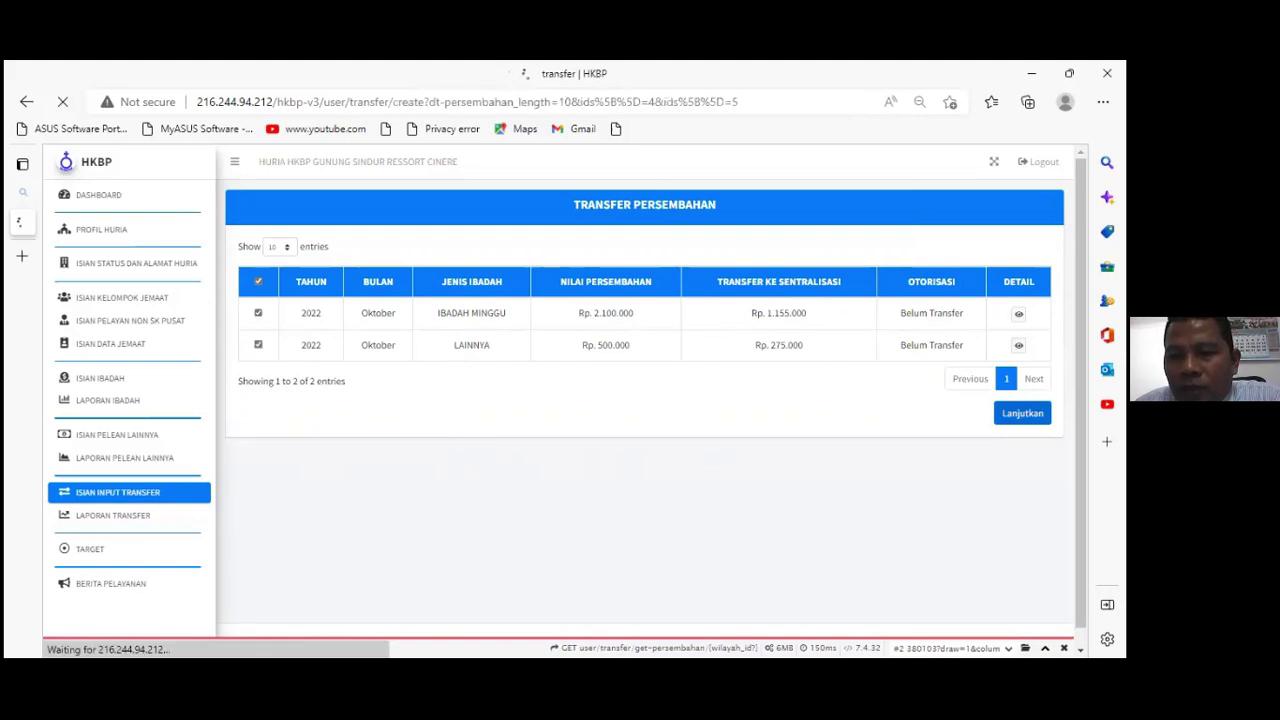
# Step: Fill in the destination bank, its account number, and transfer date 2022-10-18
pyautogui.scroll(-1, 610, 476)
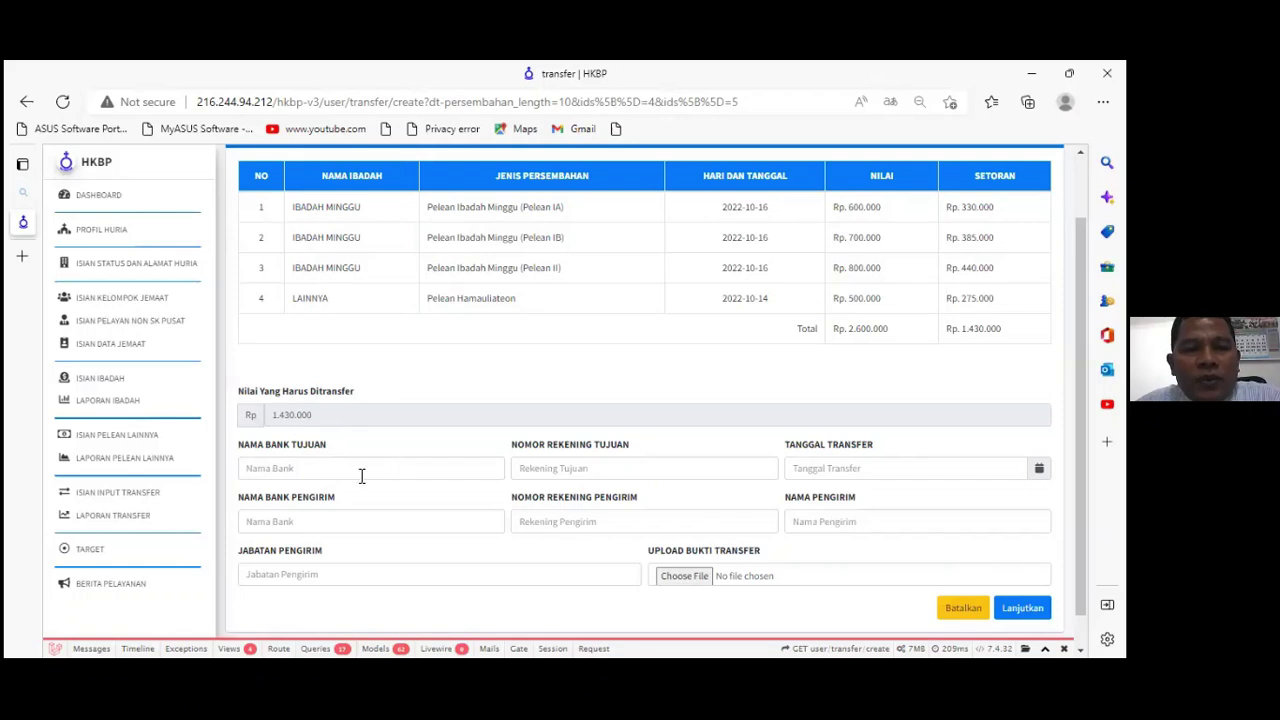
pyautogui.click(331, 470)
pyautogui.write('An')
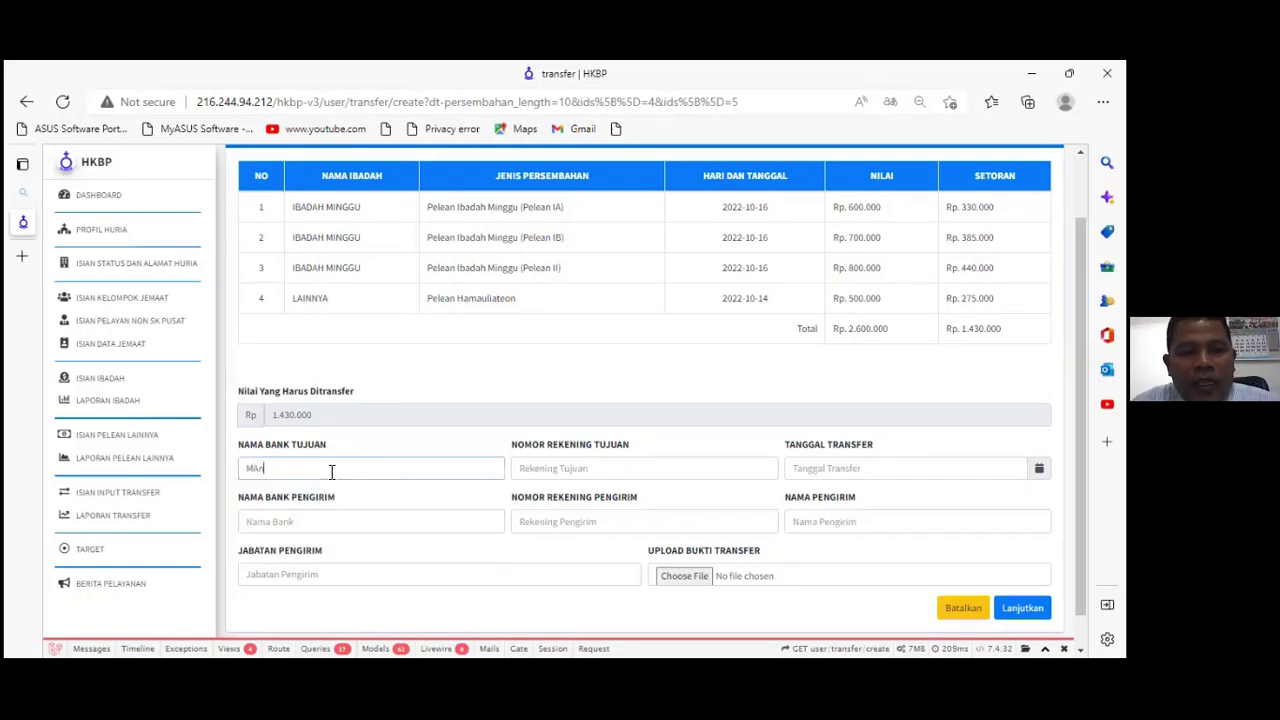
pyautogui.write('diri')
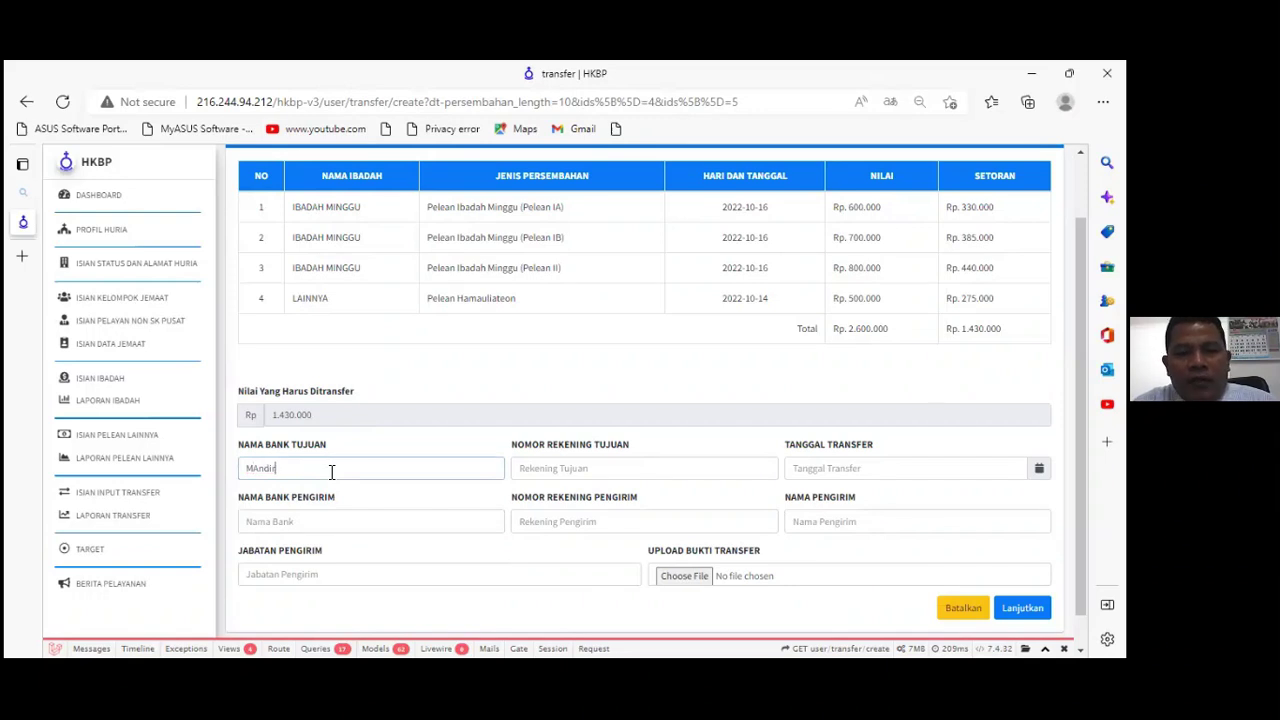
pyautogui.click(563, 470)
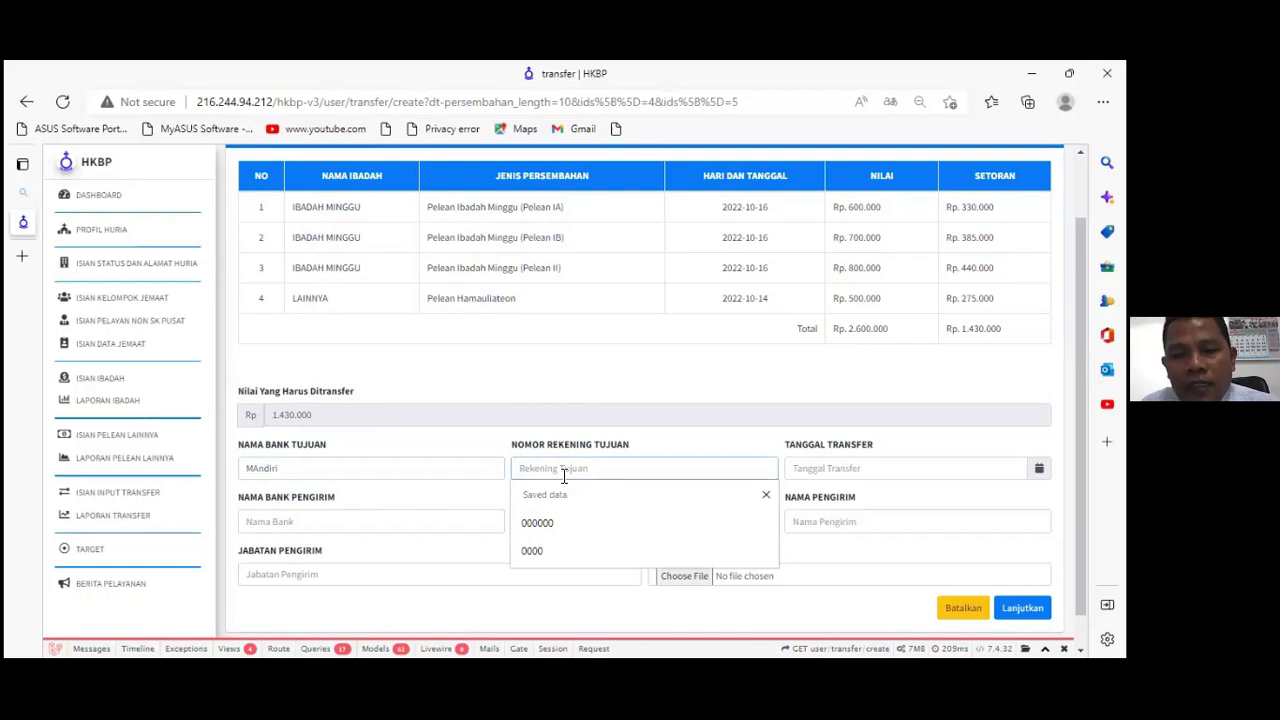
pyautogui.write('BRI')
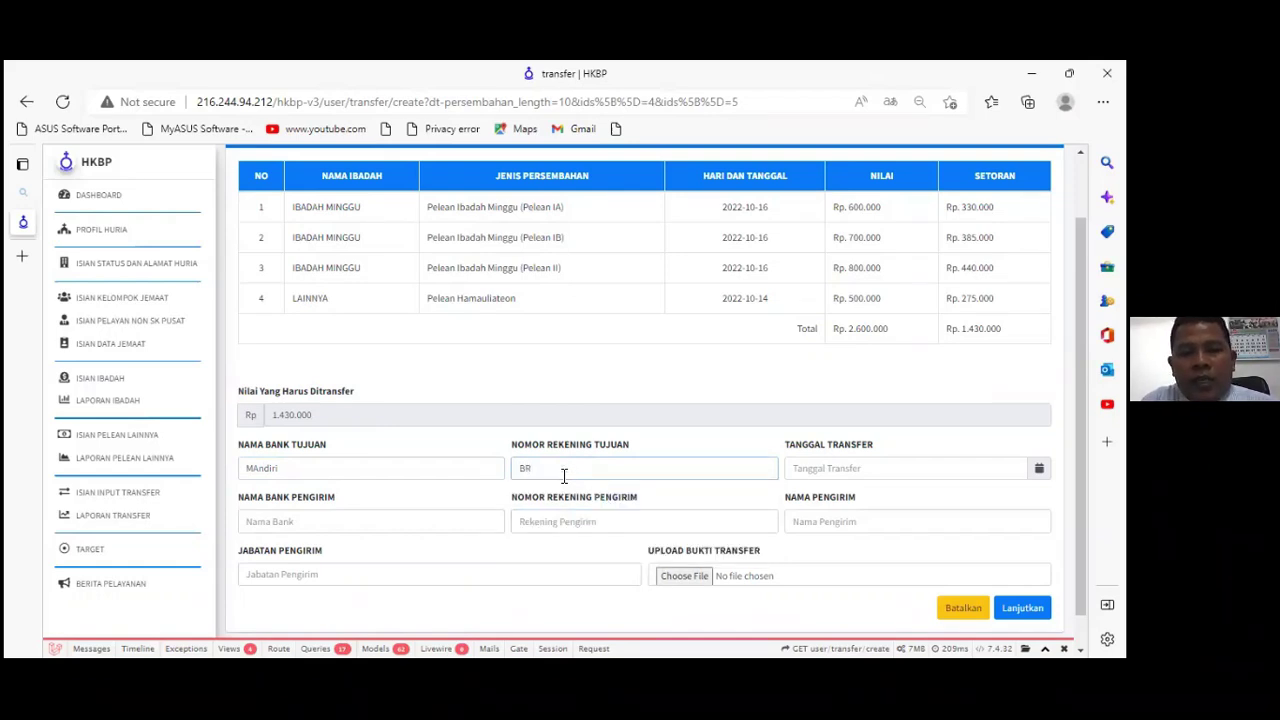
pyautogui.click(913, 476)
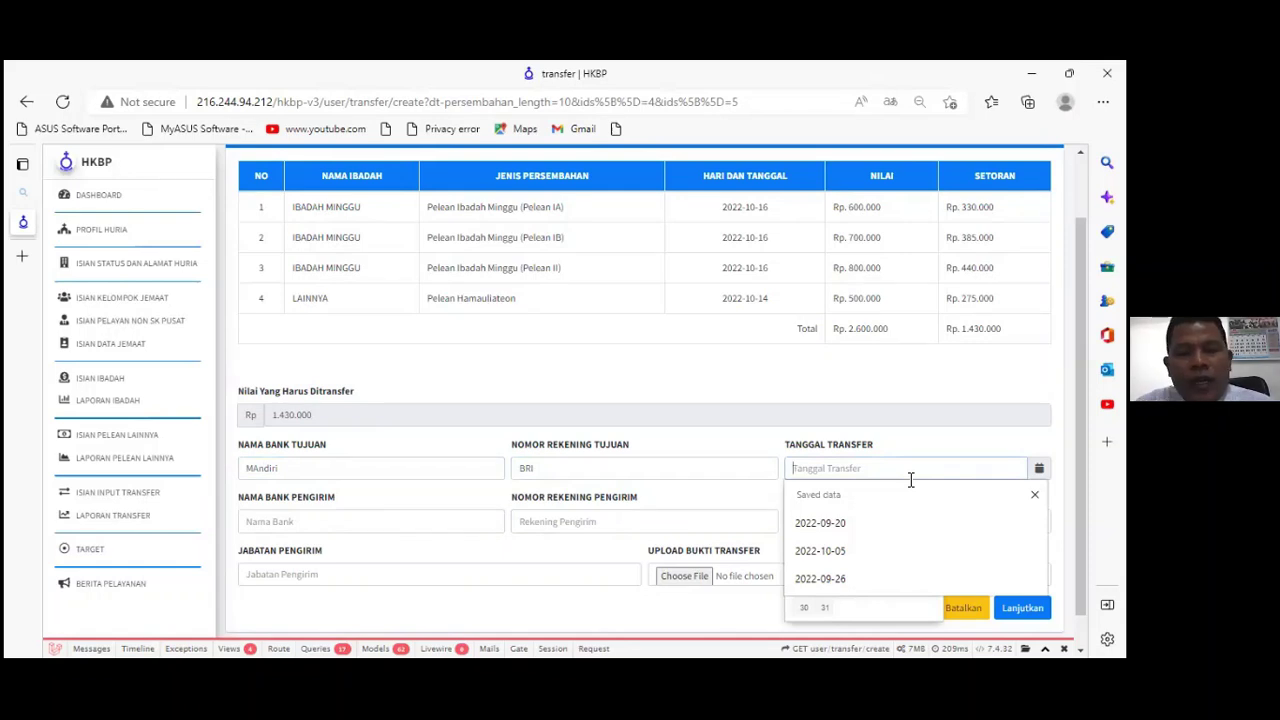
pyautogui.write('2')
pyautogui.write('8')
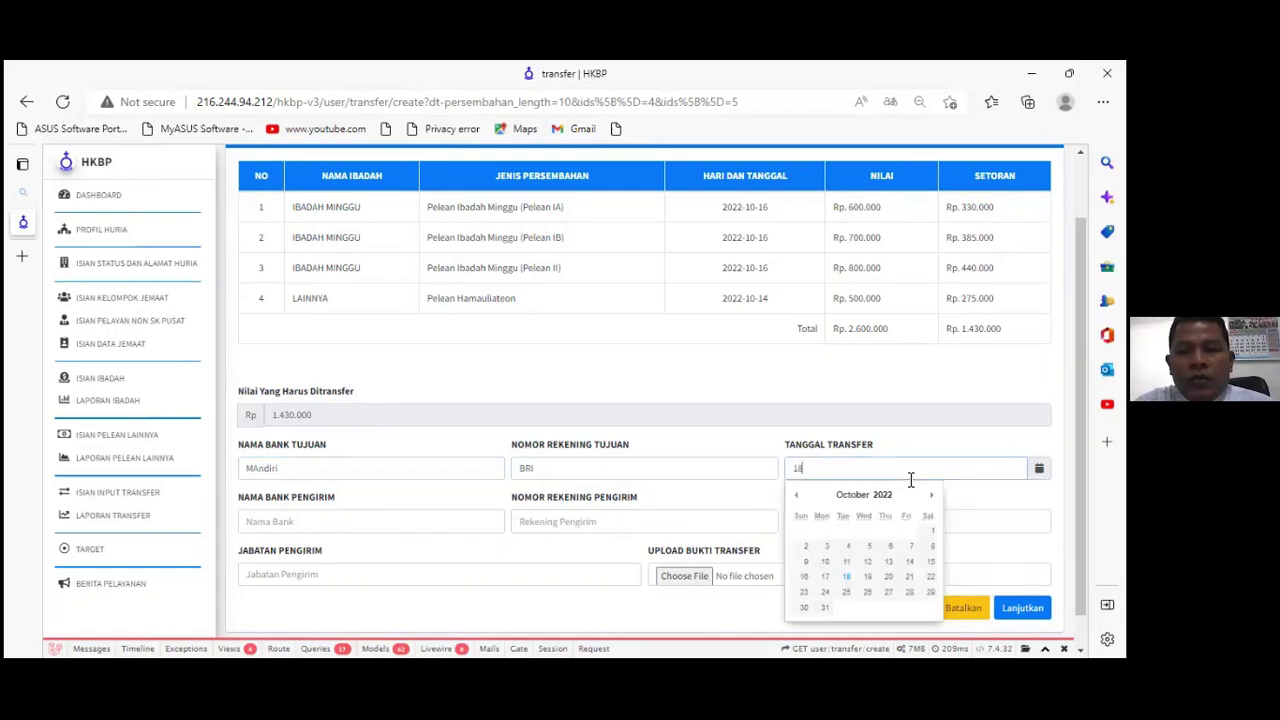
pyautogui.click(846, 578)
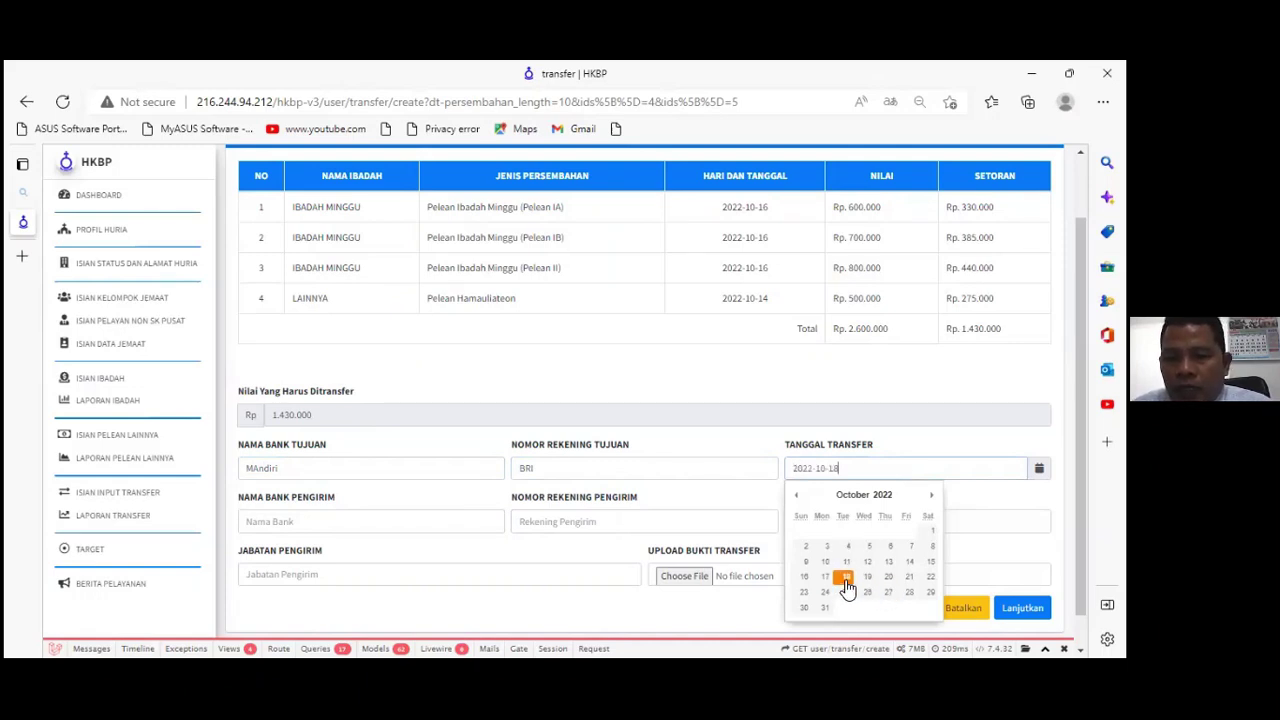
# Step: Enter the sender's name, sender bank Mandiri and account number, and correct the destination account number
pyautogui.click(325, 575)
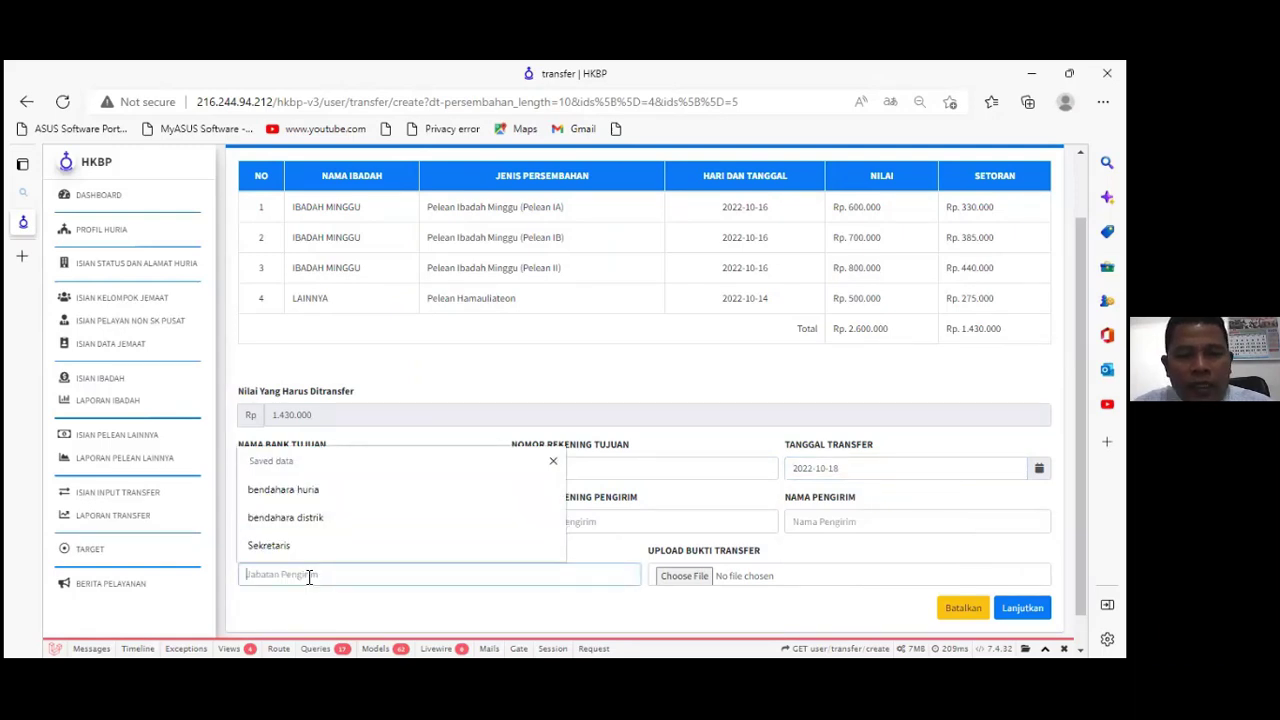
pyautogui.write('st p')
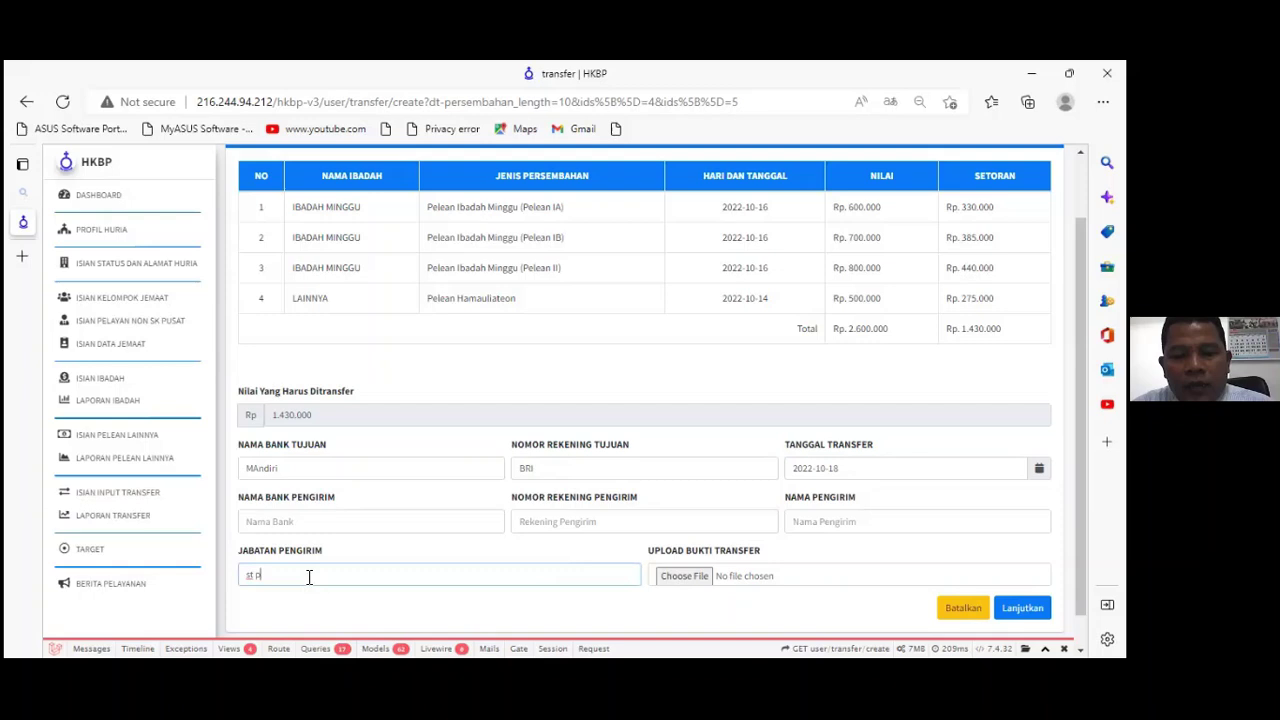
pyautogui.write(' guitom')
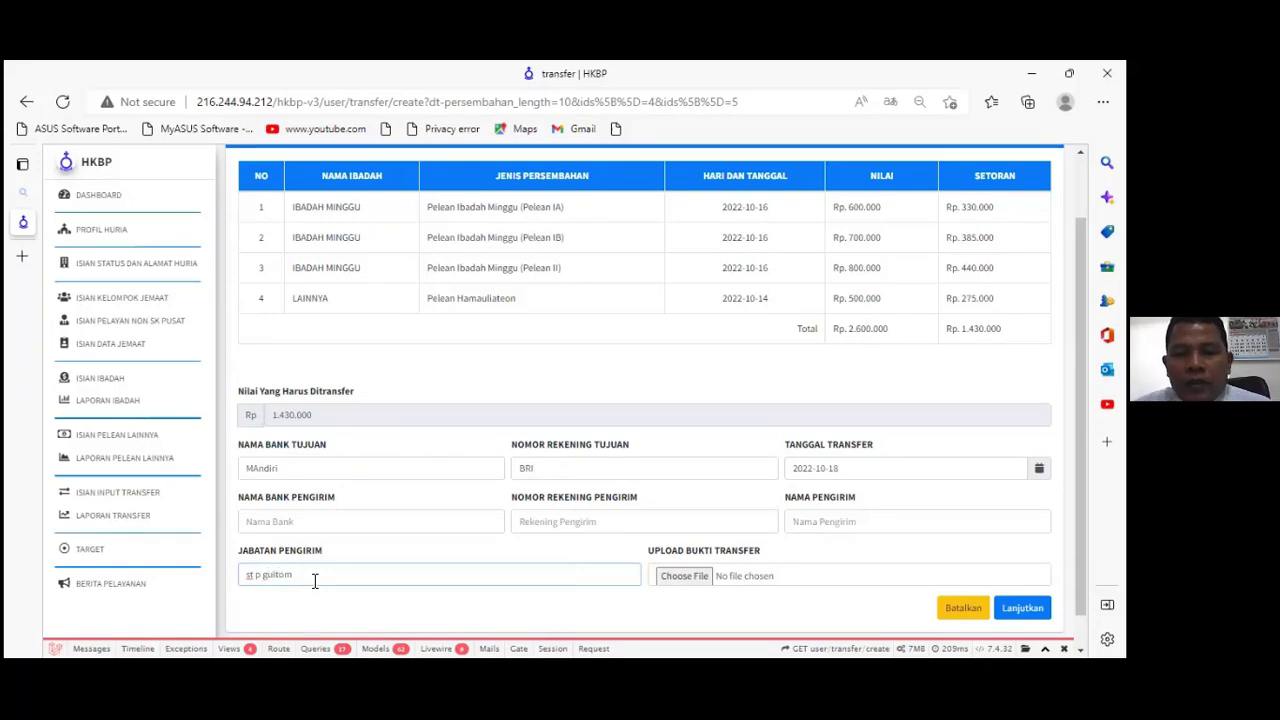
pyautogui.click(354, 522)
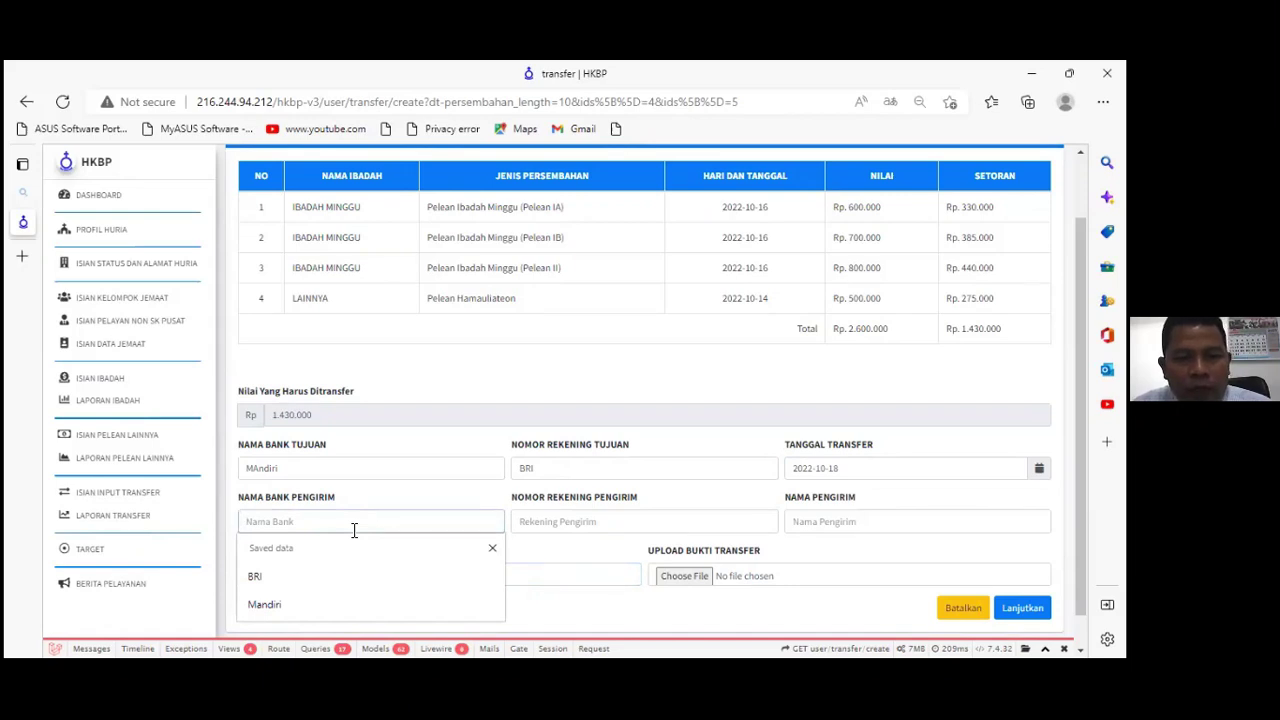
pyautogui.write('Mandiri')
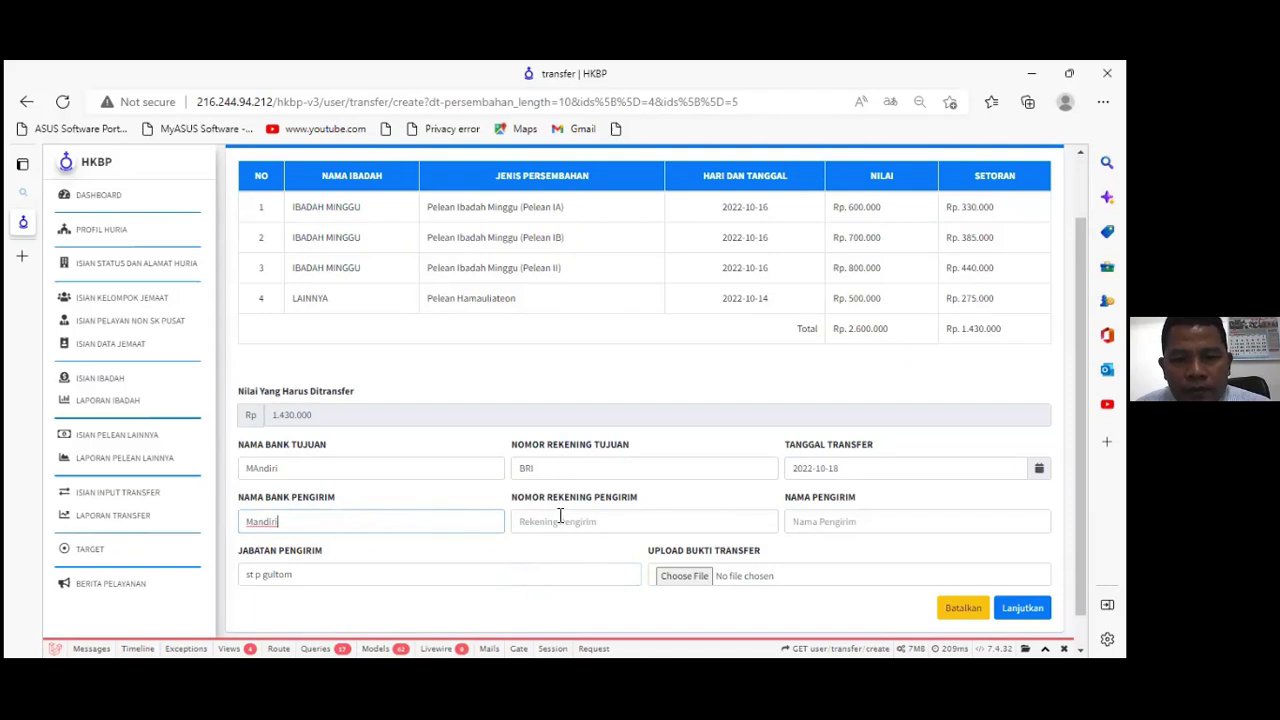
pyautogui.click(560, 518)
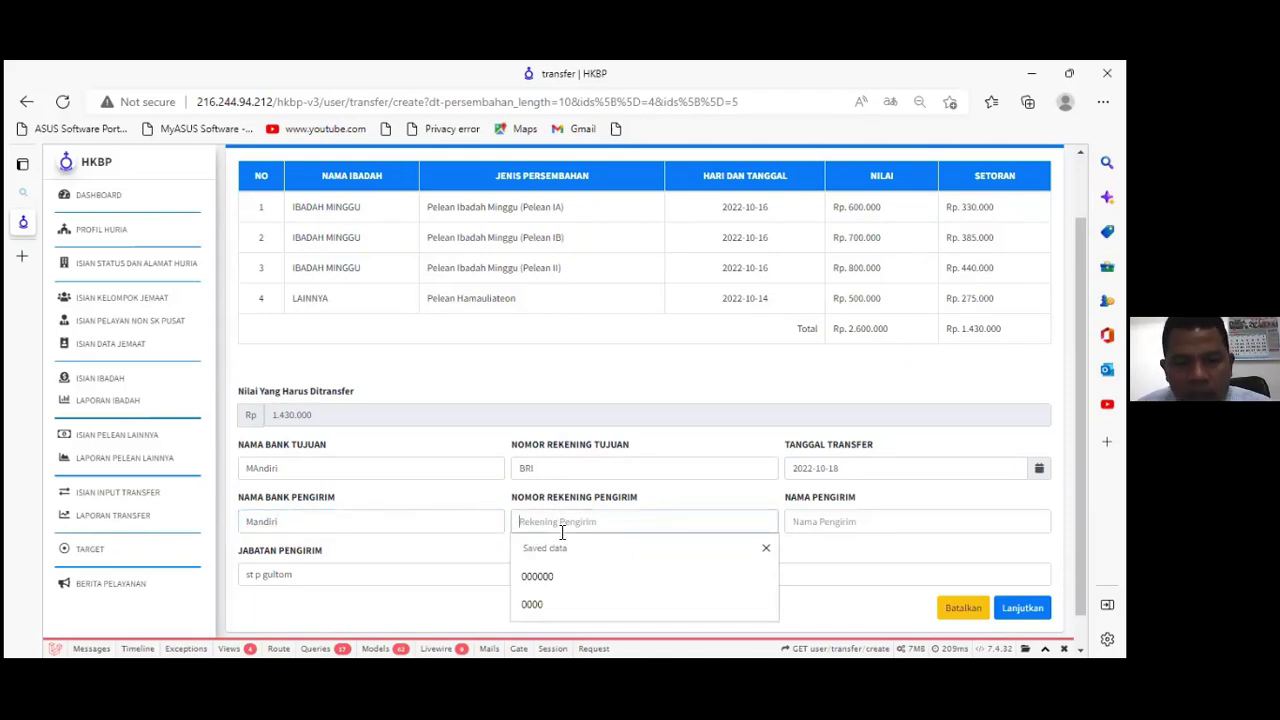
pyautogui.write('000')
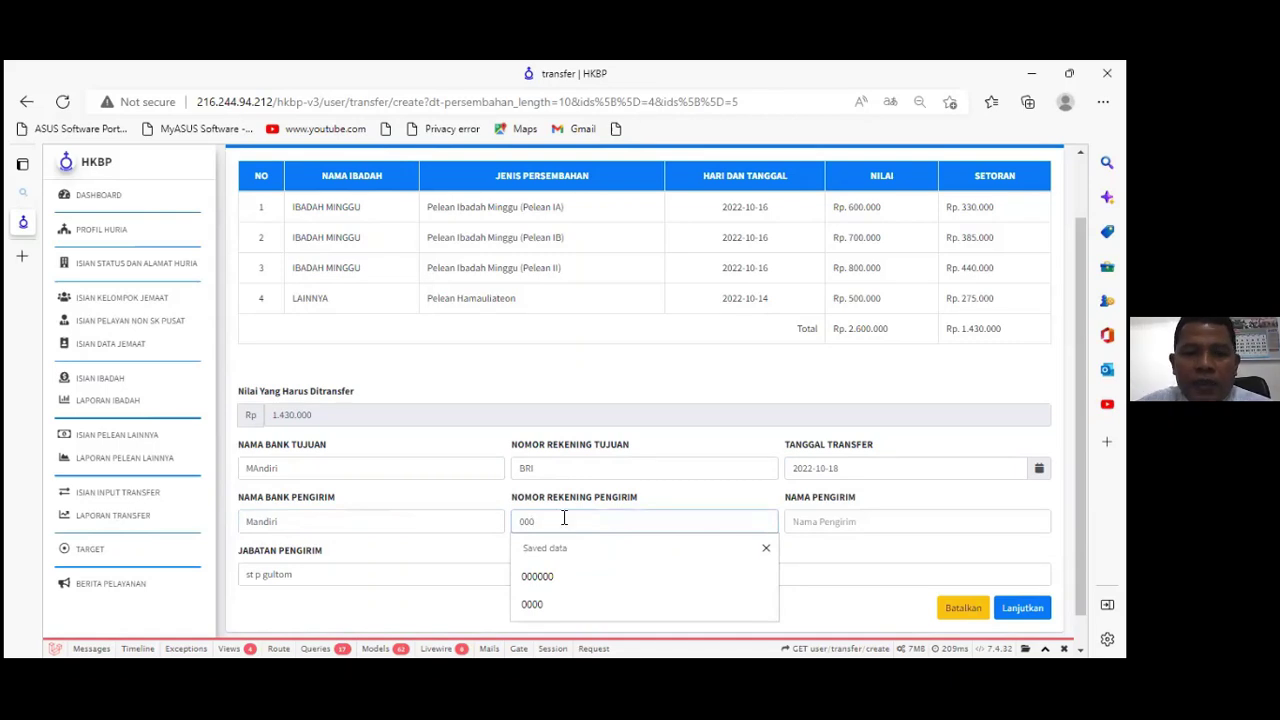
pyautogui.click(578, 464)
pyautogui.press('BackSpace')
pyautogui.press('BackSpace')
pyautogui.press('BackSpace')
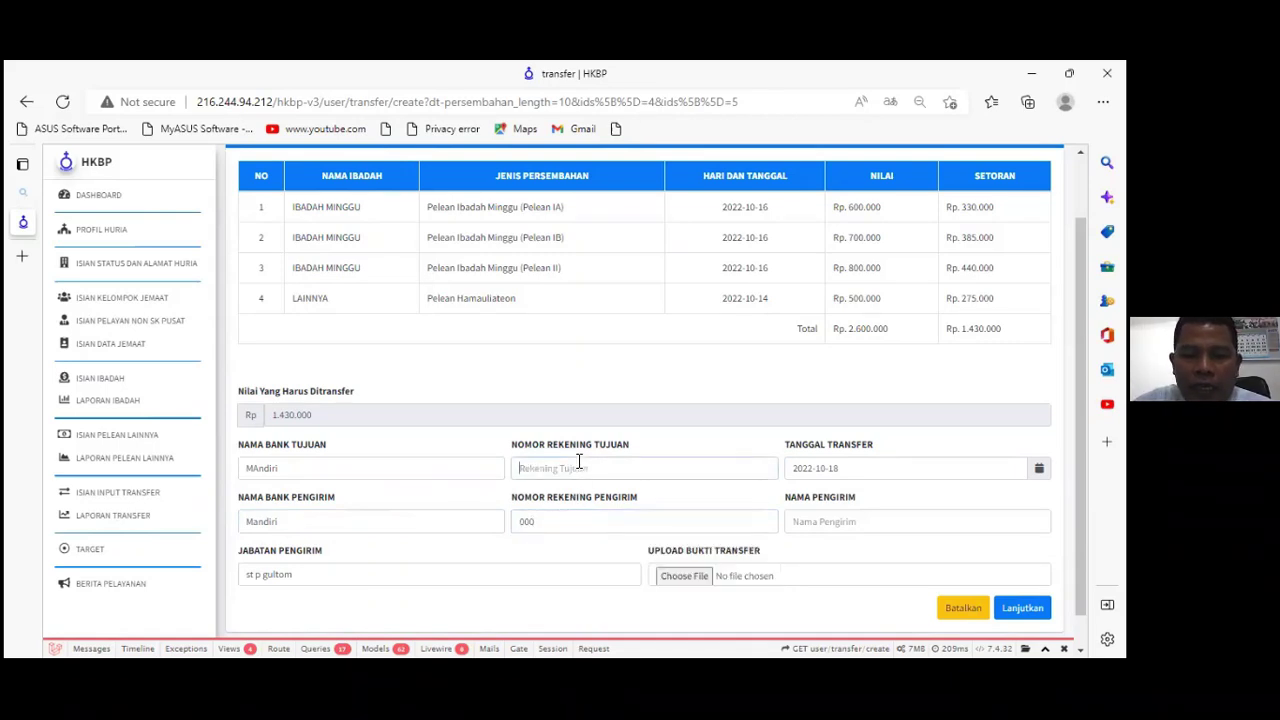
pyautogui.write('000')
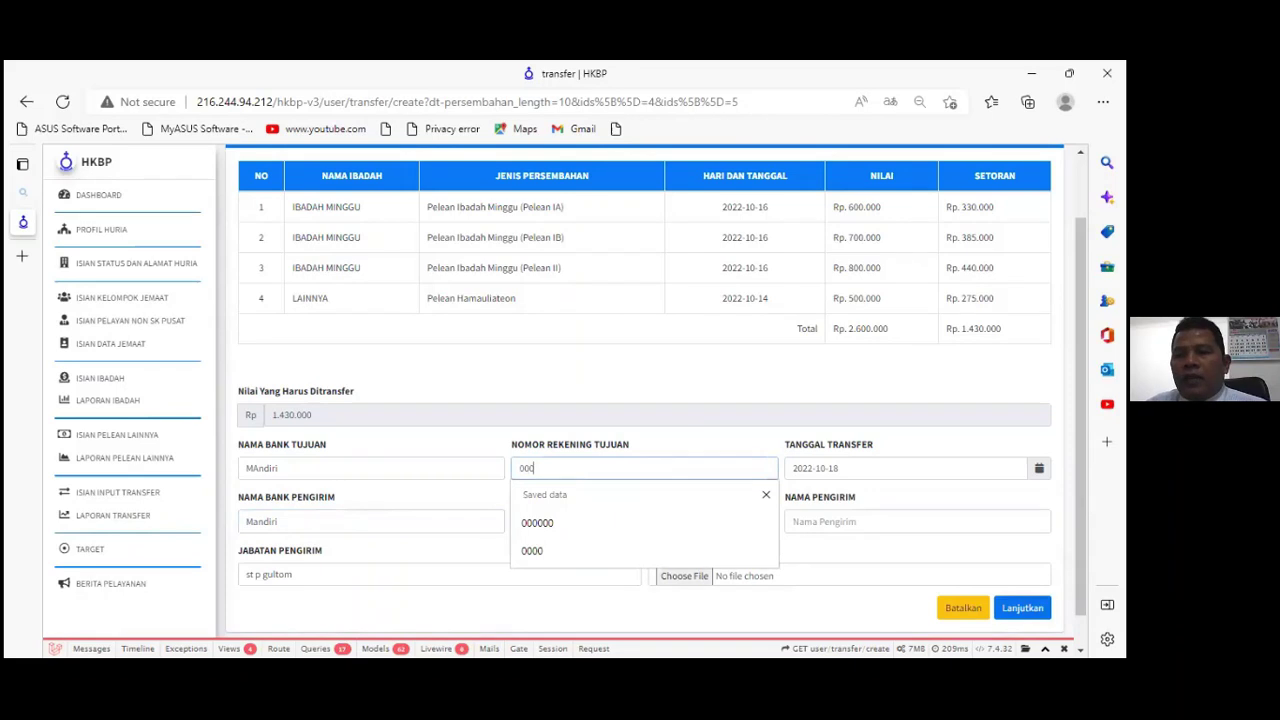
# Step: Fill the sender's name, set the position to bendahara huria, and submit the transfer
pyautogui.press('Return')
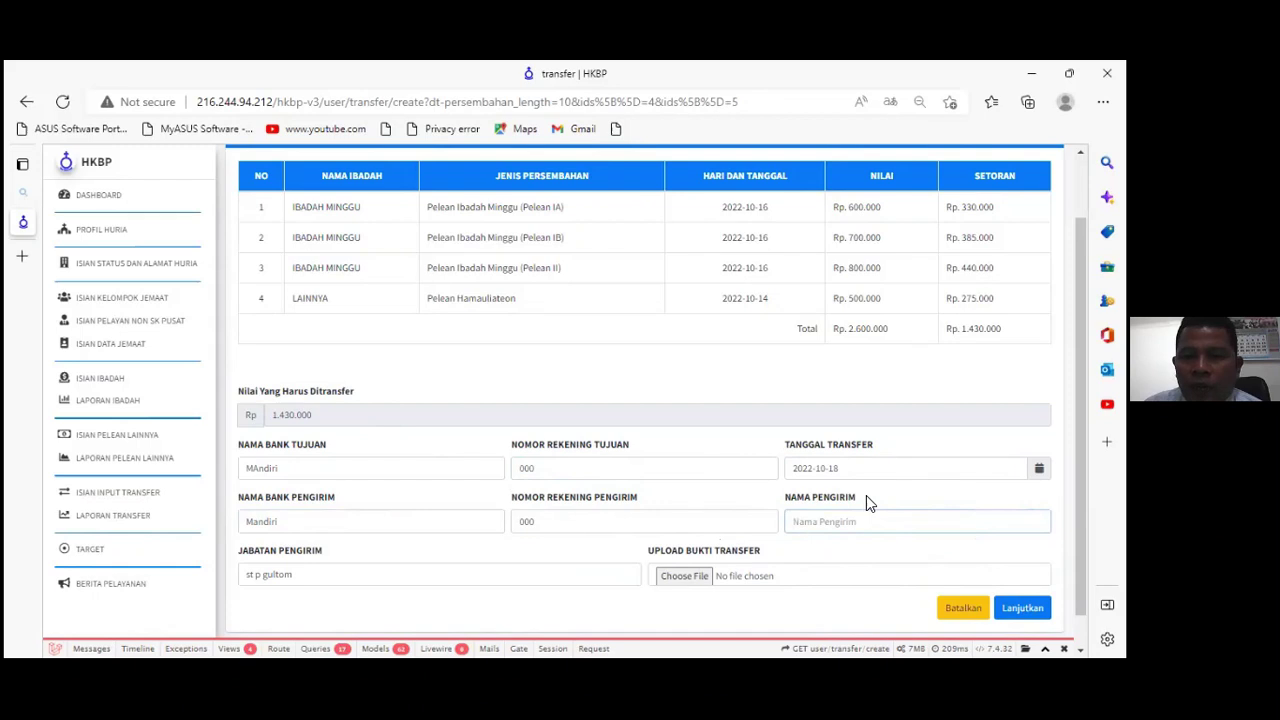
pyautogui.press('Return')
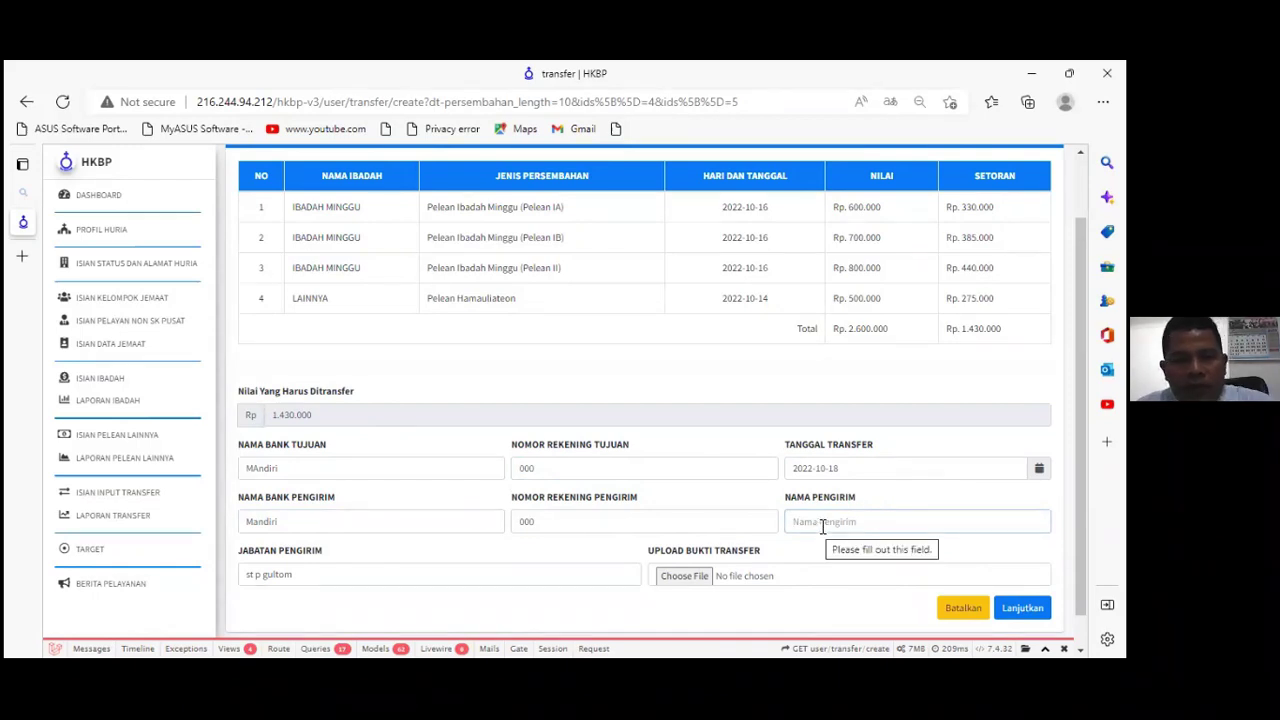
pyautogui.write('St p gultom')
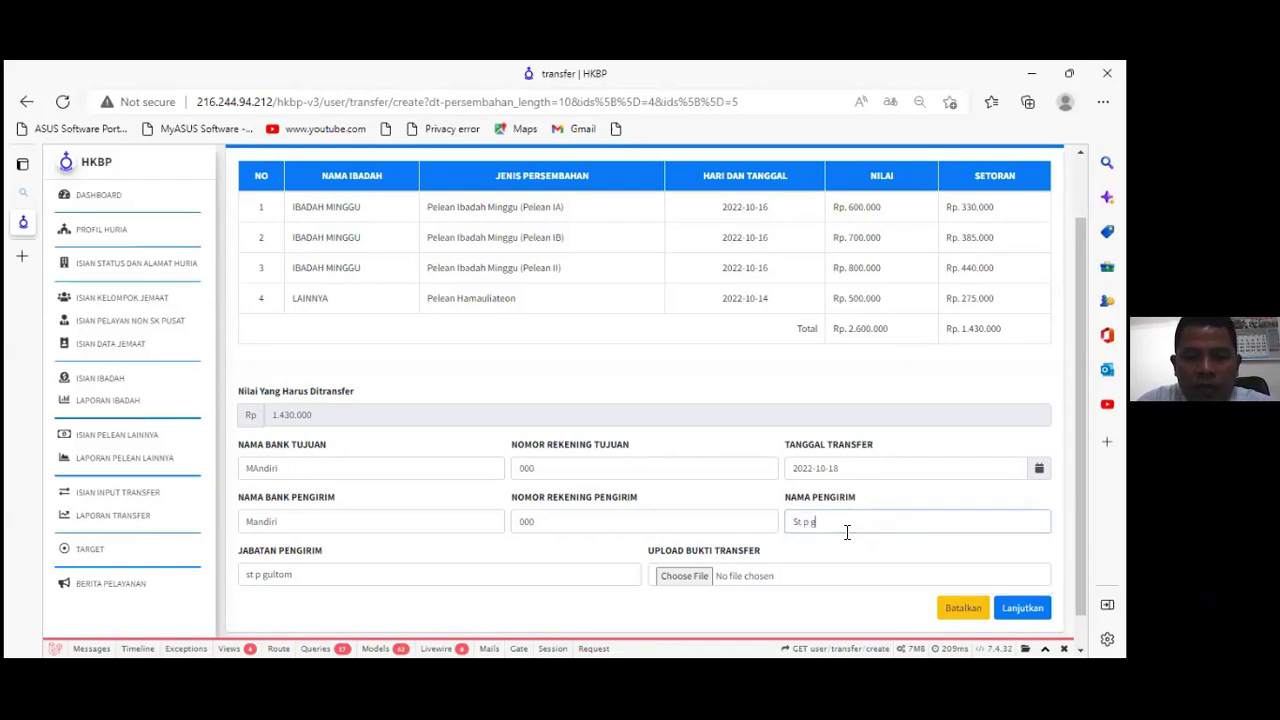
pyautogui.click(333, 580)
pyautogui.press('BackSpace')
pyautogui.press('BackSpace')
pyautogui.press('BackSpace')
pyautogui.press('BackSpace')
pyautogui.press('BackSpace')
pyautogui.press('BackSpace')
pyautogui.press('BackSpace')
pyautogui.press('BackSpace')
pyautogui.press('BackSpace')
pyautogui.press('BackSpace')
pyautogui.press('BackSpace')
pyautogui.write('bendahara')
pyautogui.click(283, 545)
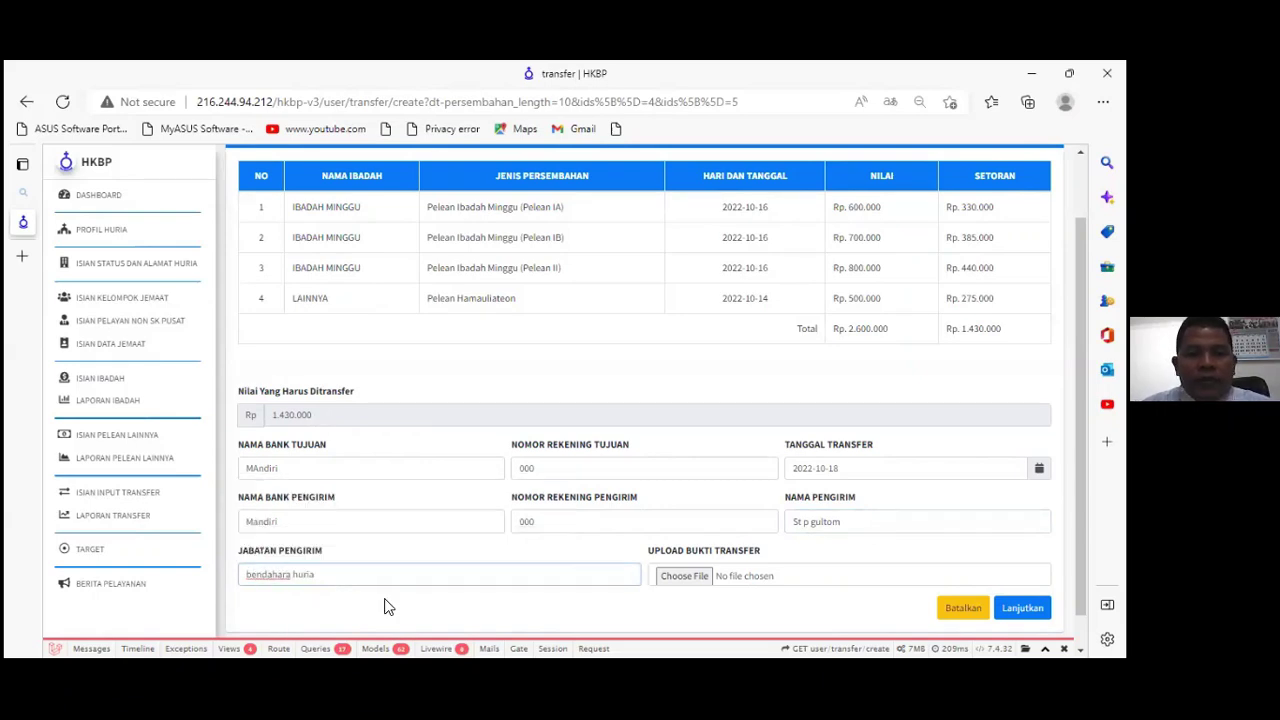
pyautogui.press('Return')
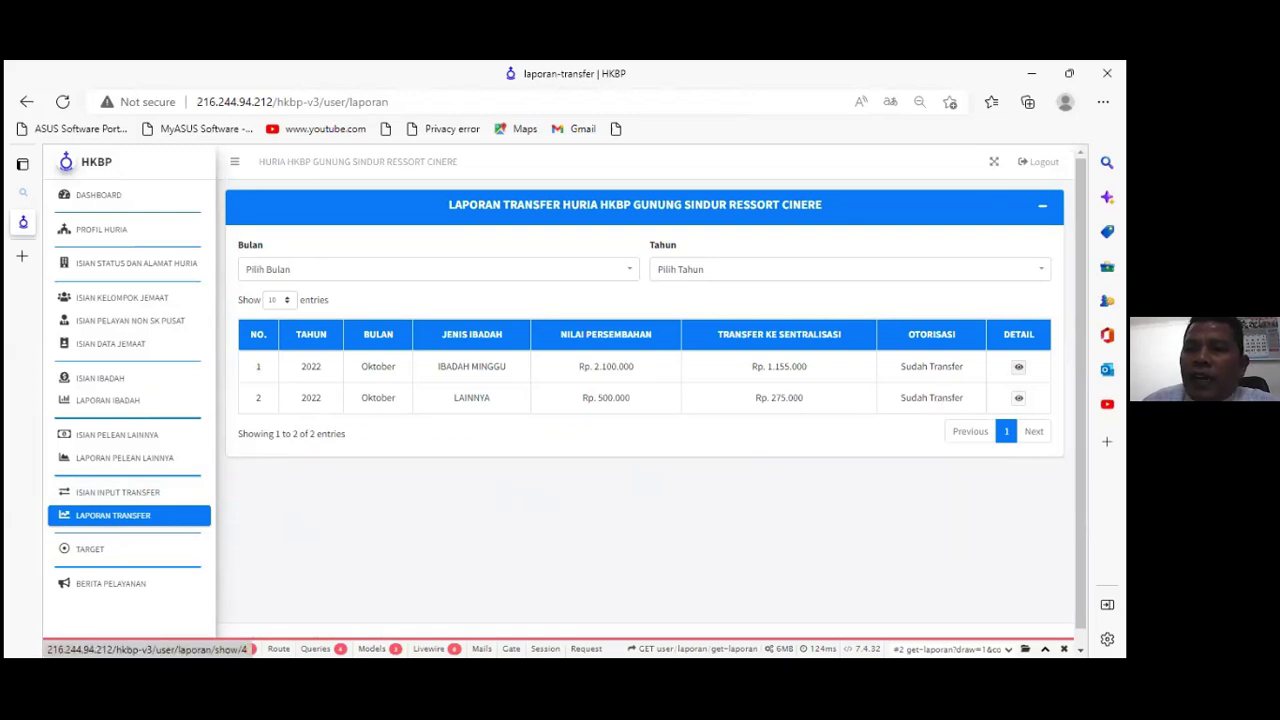
# Step: Check the IBADAH MINGGU transfer details, return to Laporan Transfer, then go to the HKBP home page
pyautogui.click(1018, 397)
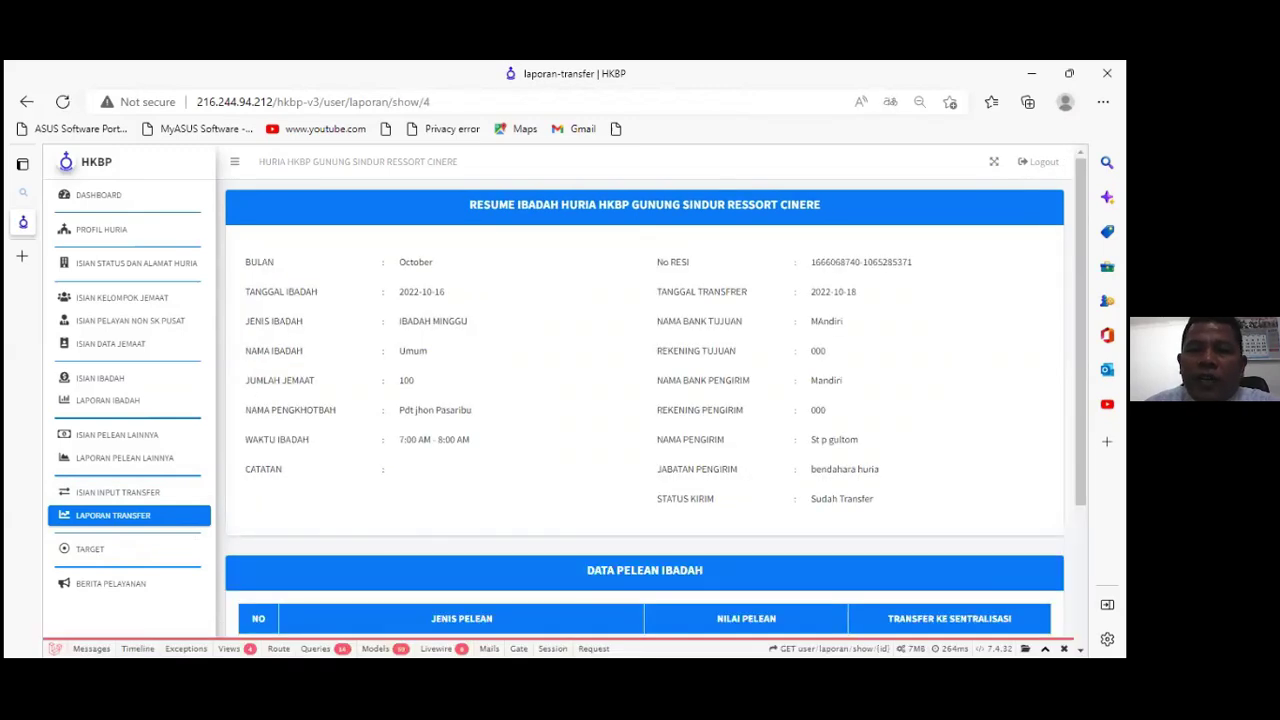
pyautogui.click(129, 528)
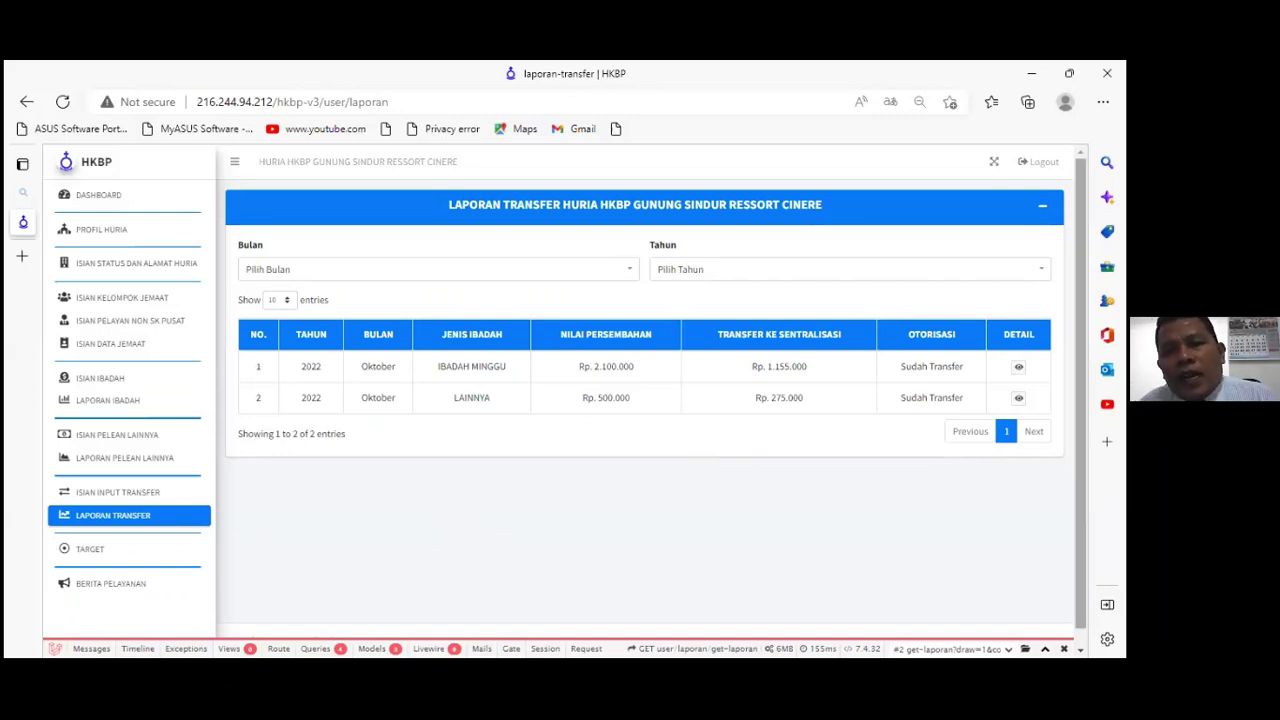
pyautogui.scroll(-1, 650, 400)
pyautogui.scroll(1, 650, 400)
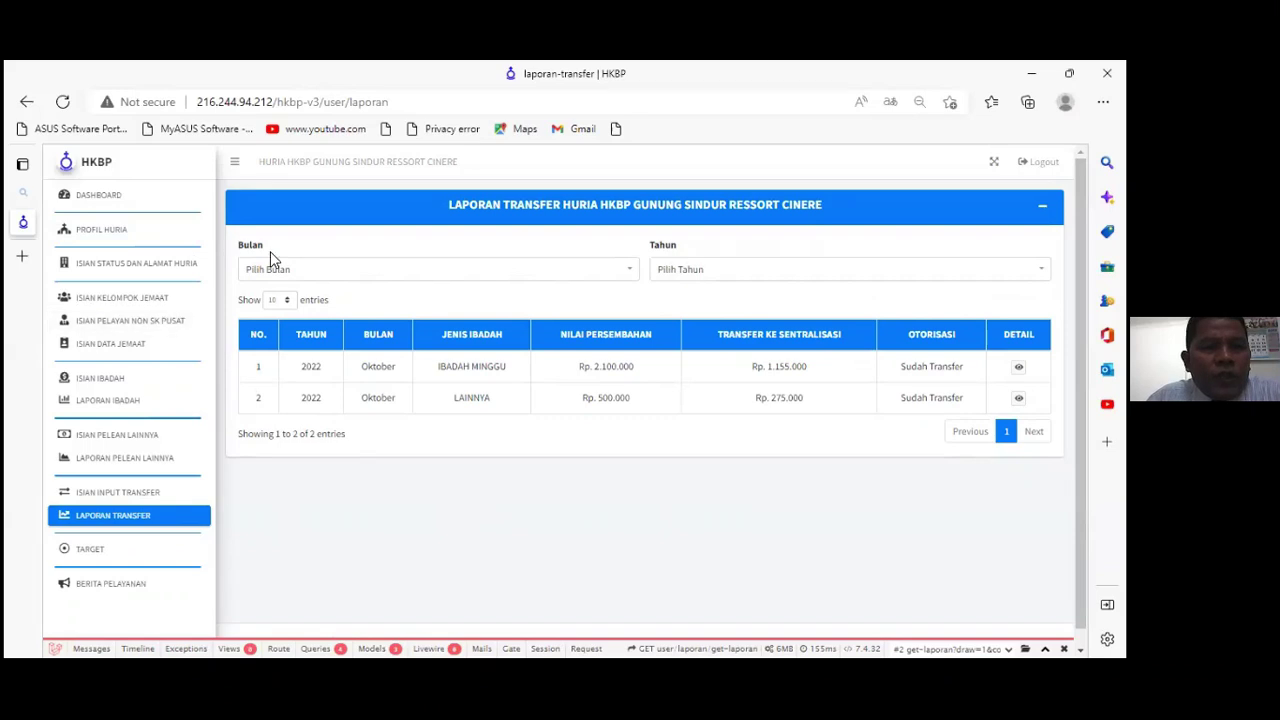
pyautogui.click(103, 166)
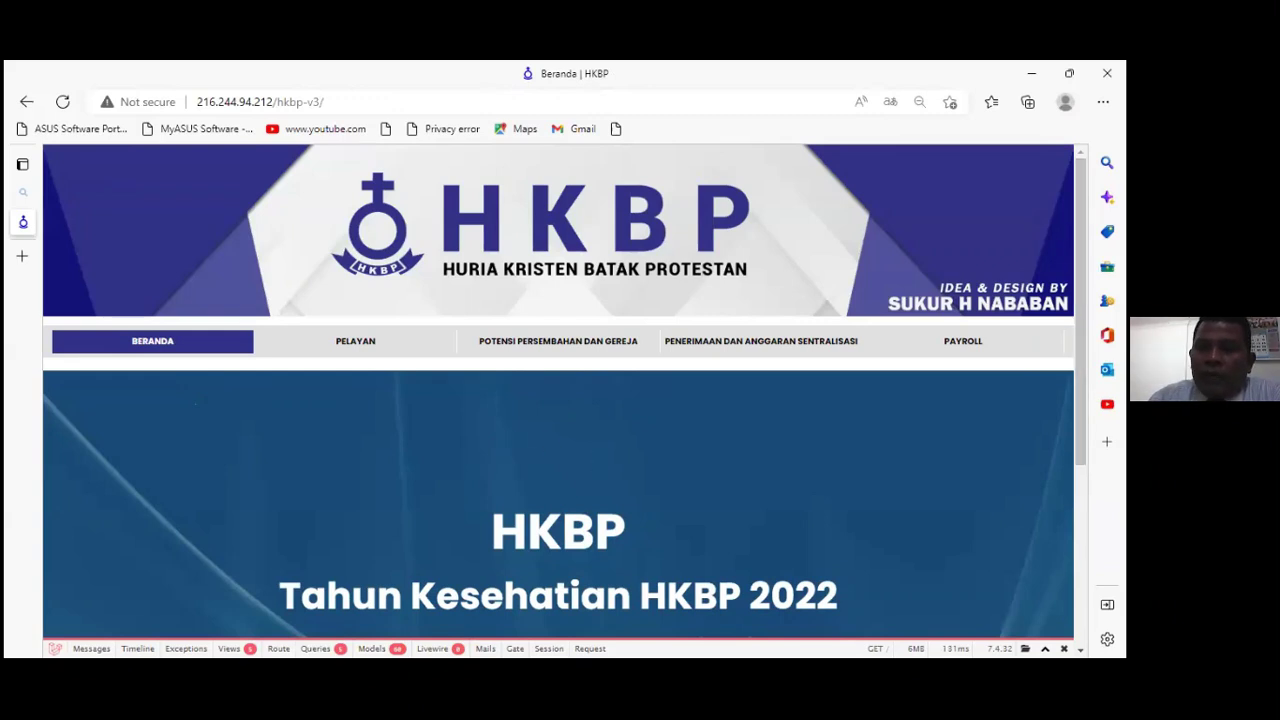
# Step: Open the Gaji Pokok table and move to entries 11–20 (Rp. 3.000.000–3.900.000)
pyautogui.moveTo(963, 341)
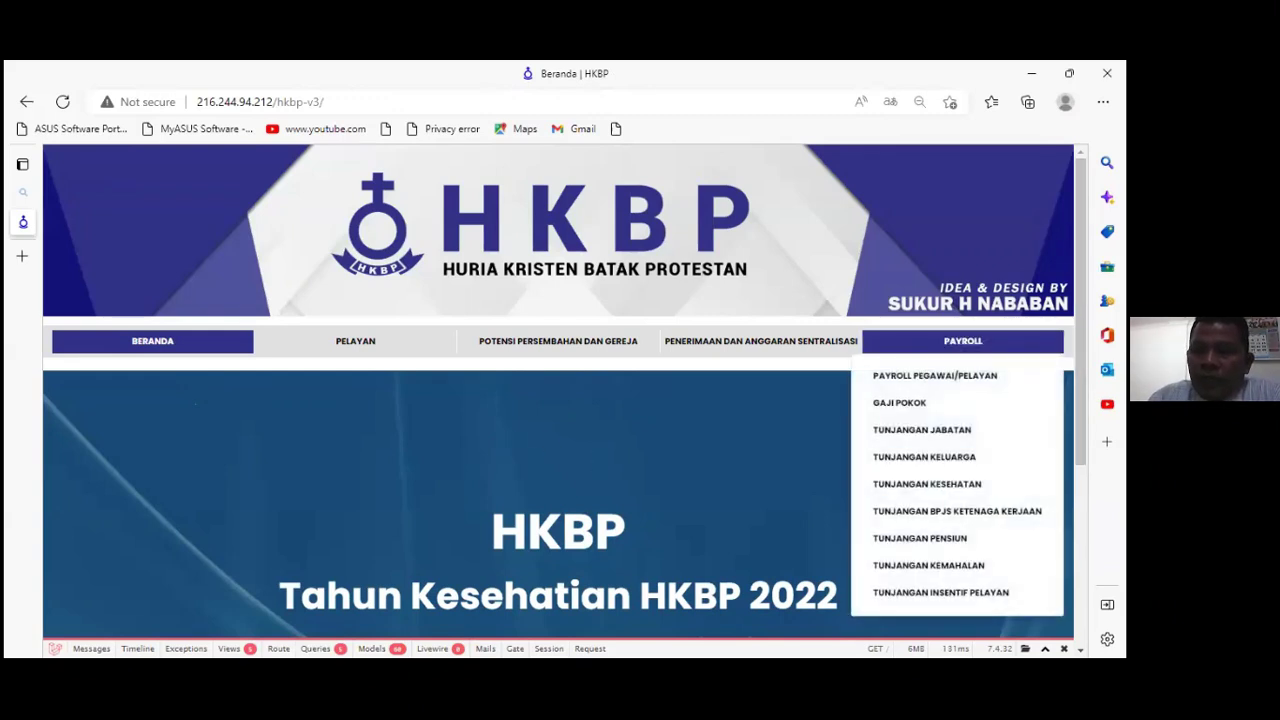
pyautogui.click(899, 402)
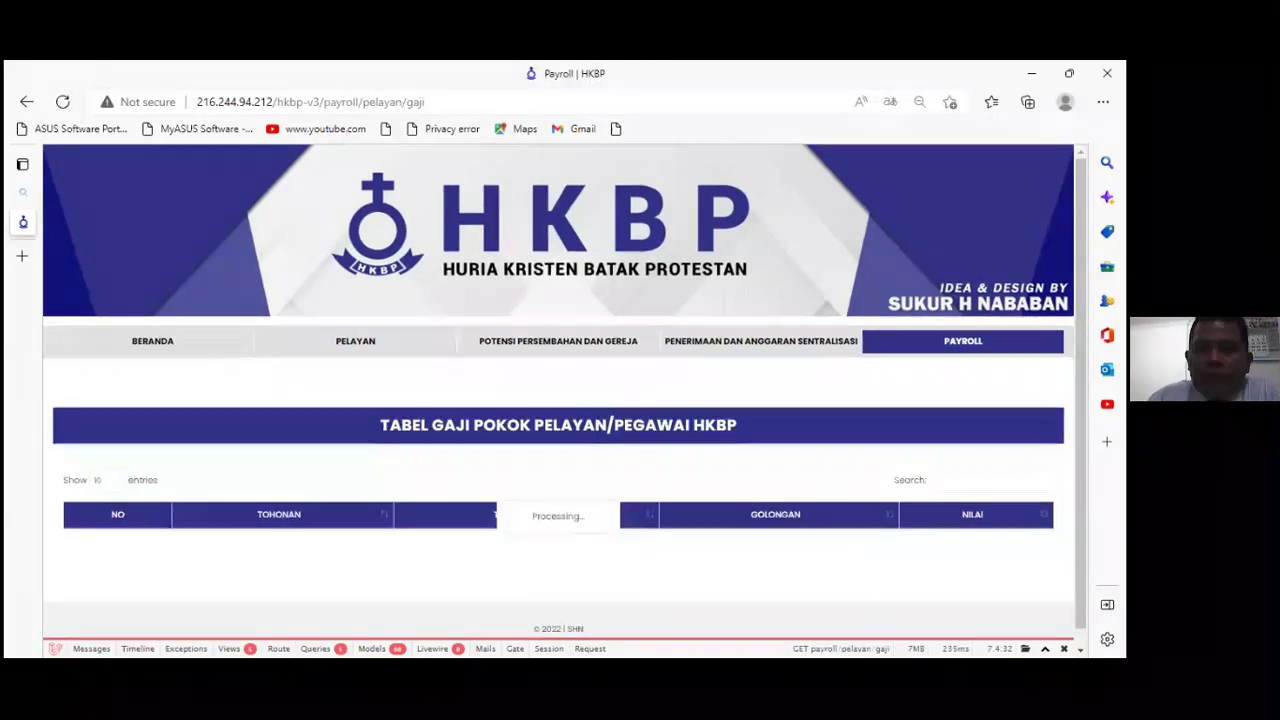
pyautogui.scroll(-1, 716, 455)
pyautogui.scroll(-1, 718, 465)
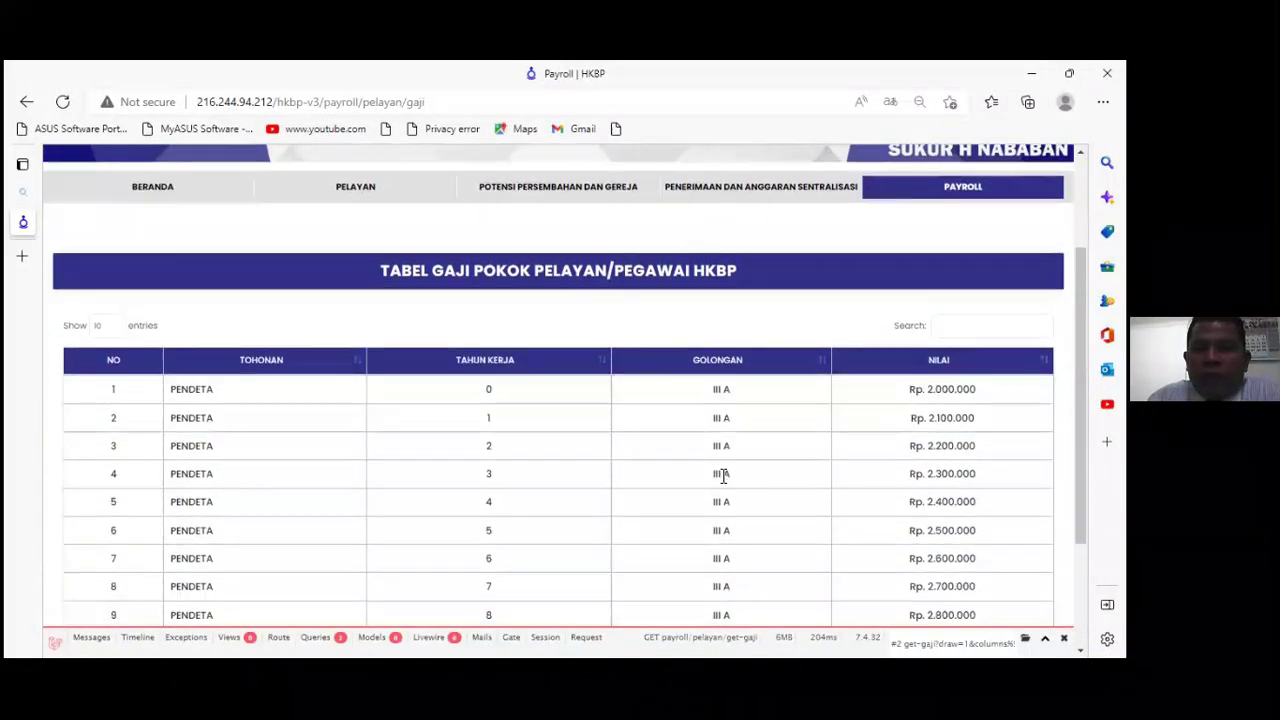
pyautogui.scroll(-1, 699, 313)
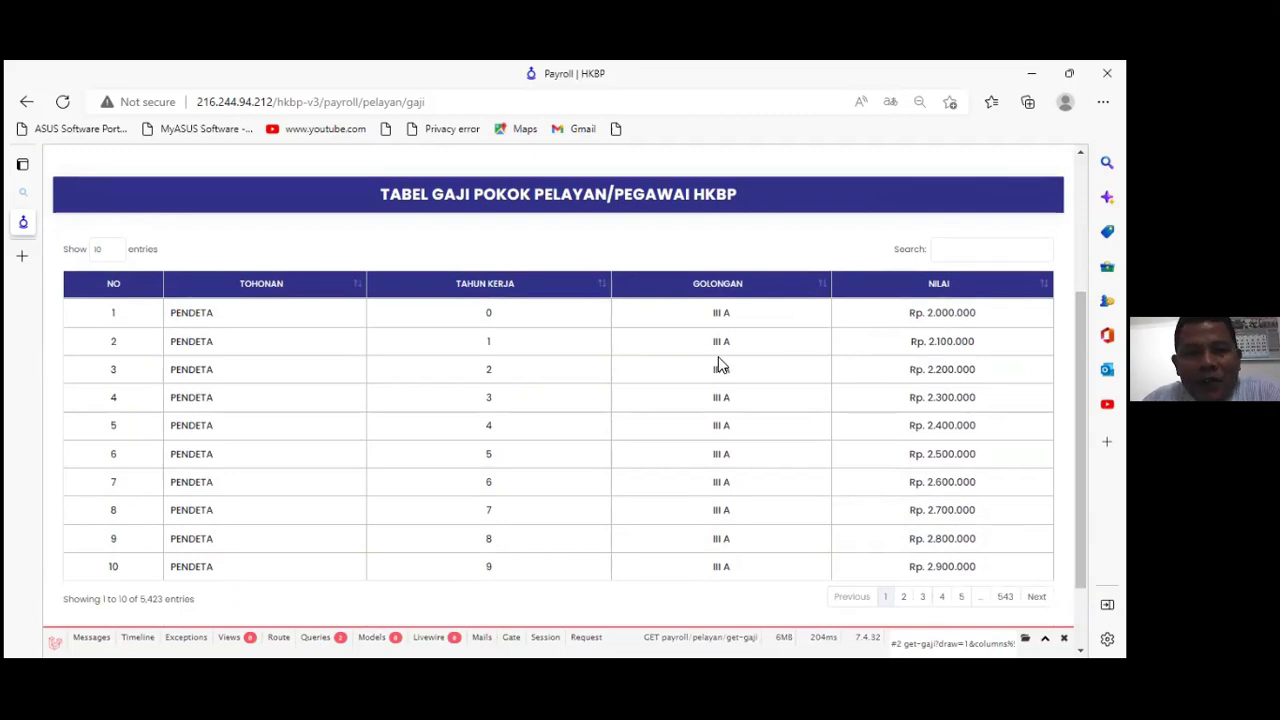
pyautogui.scroll(-1, 720, 366)
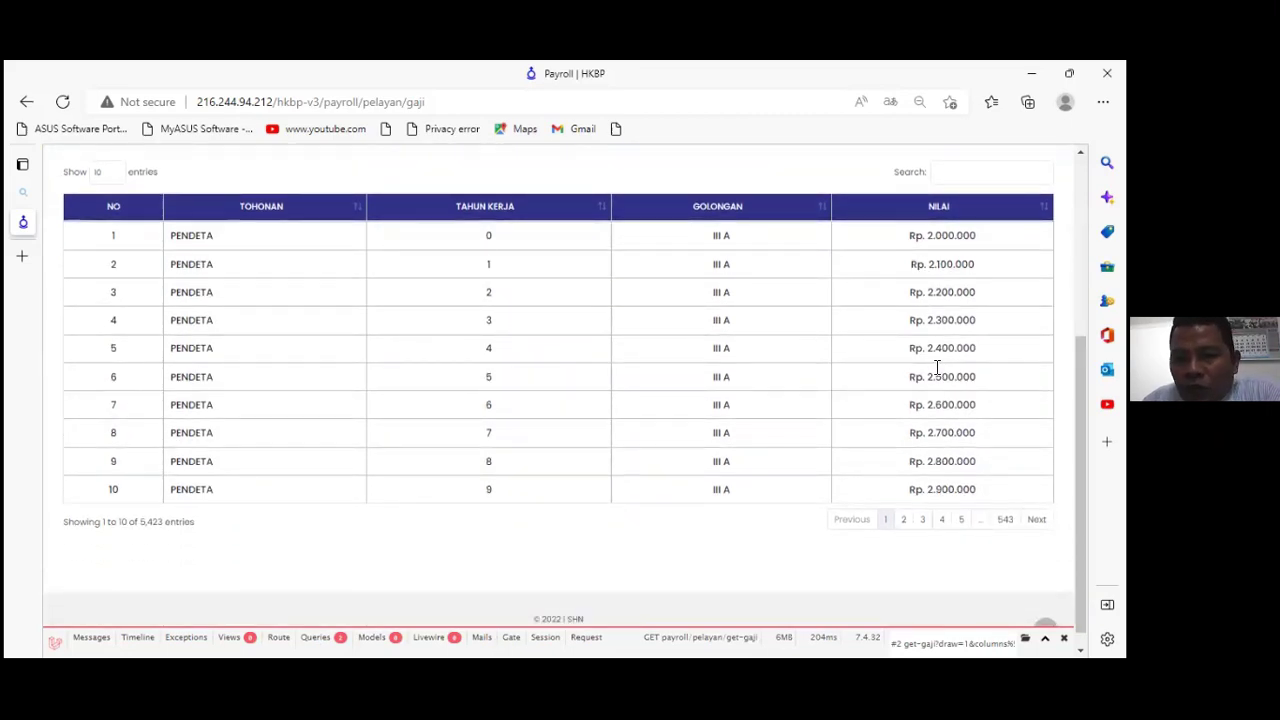
pyautogui.scroll(1, 900, 364)
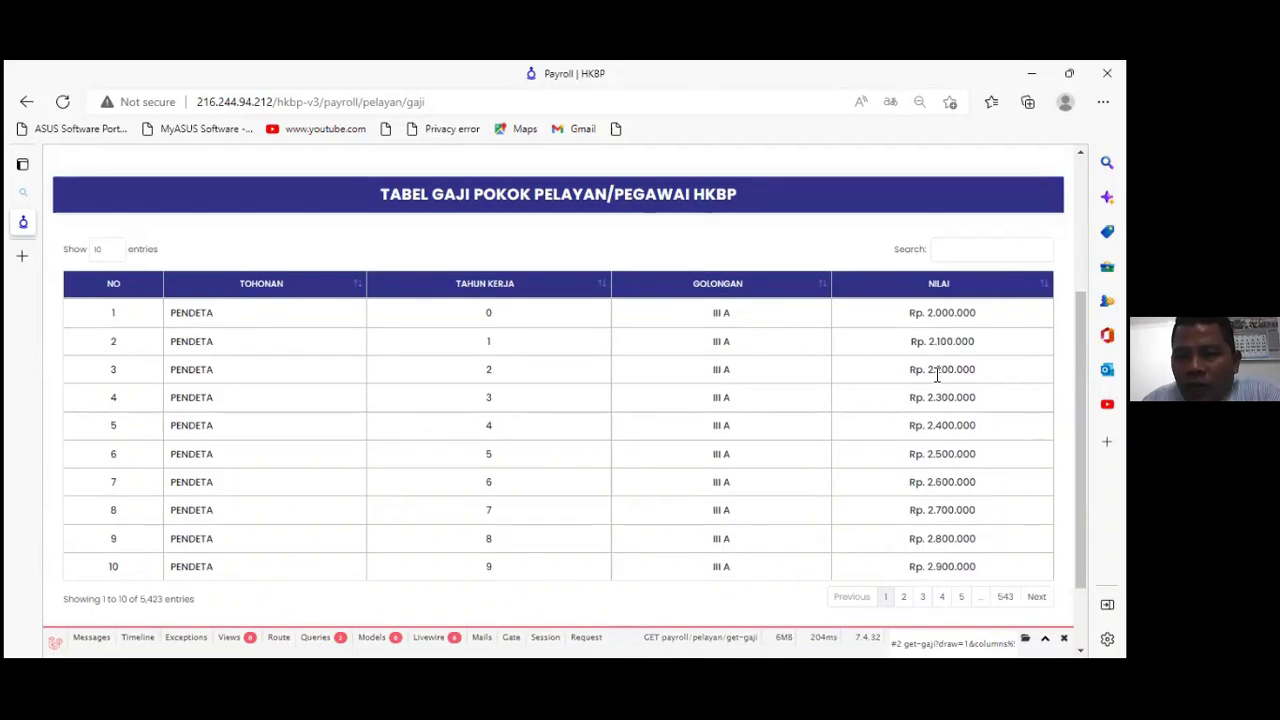
pyautogui.scroll(-1, 939, 418)
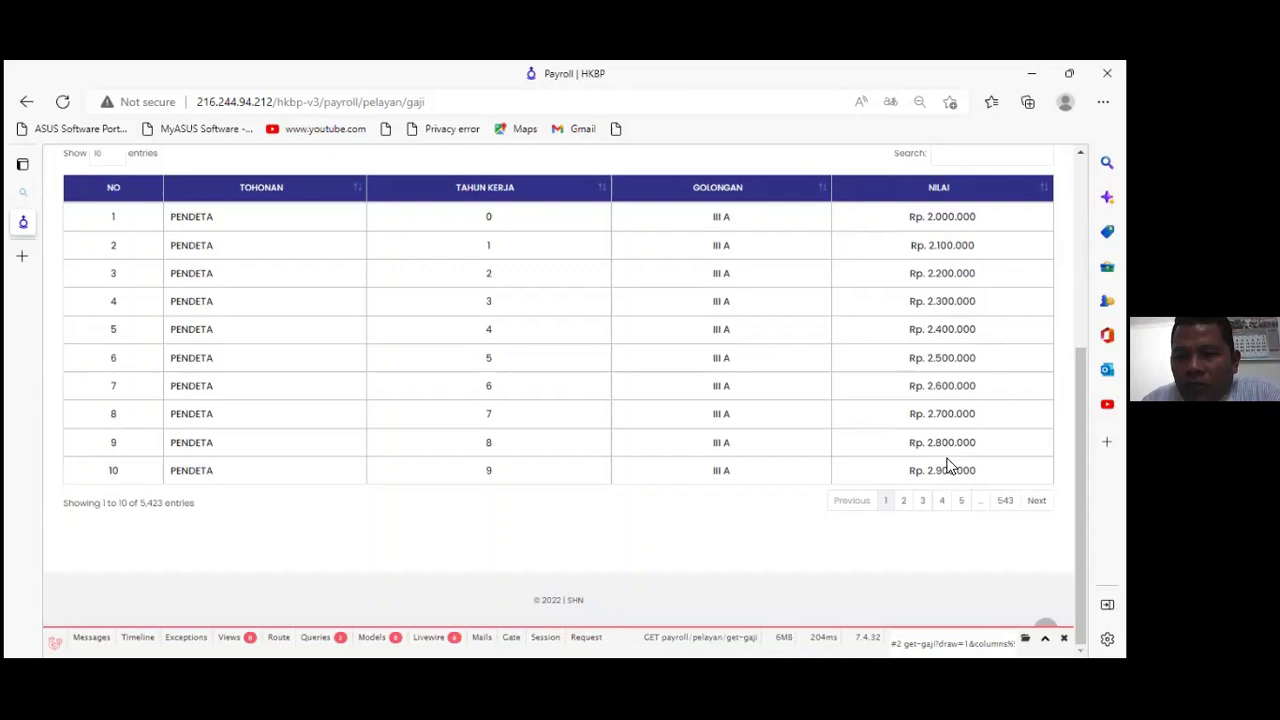
pyautogui.click(1036, 500)
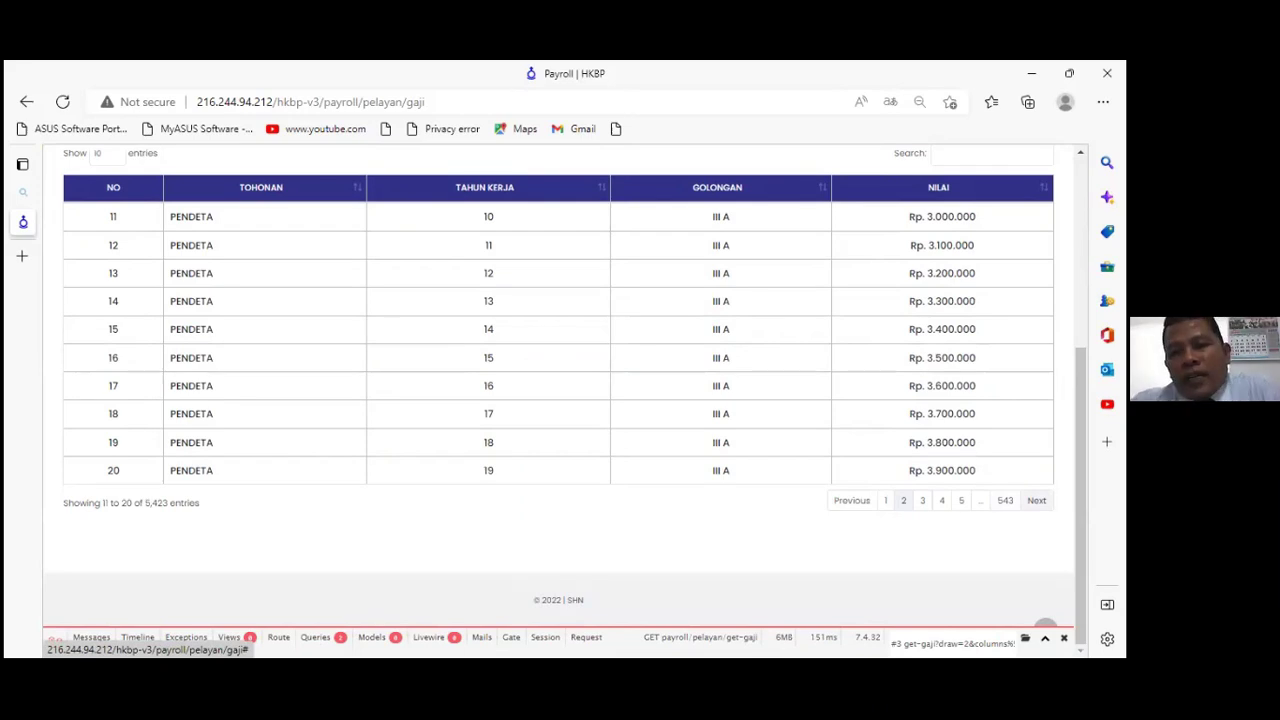
pyautogui.scroll(4, 560, 400)
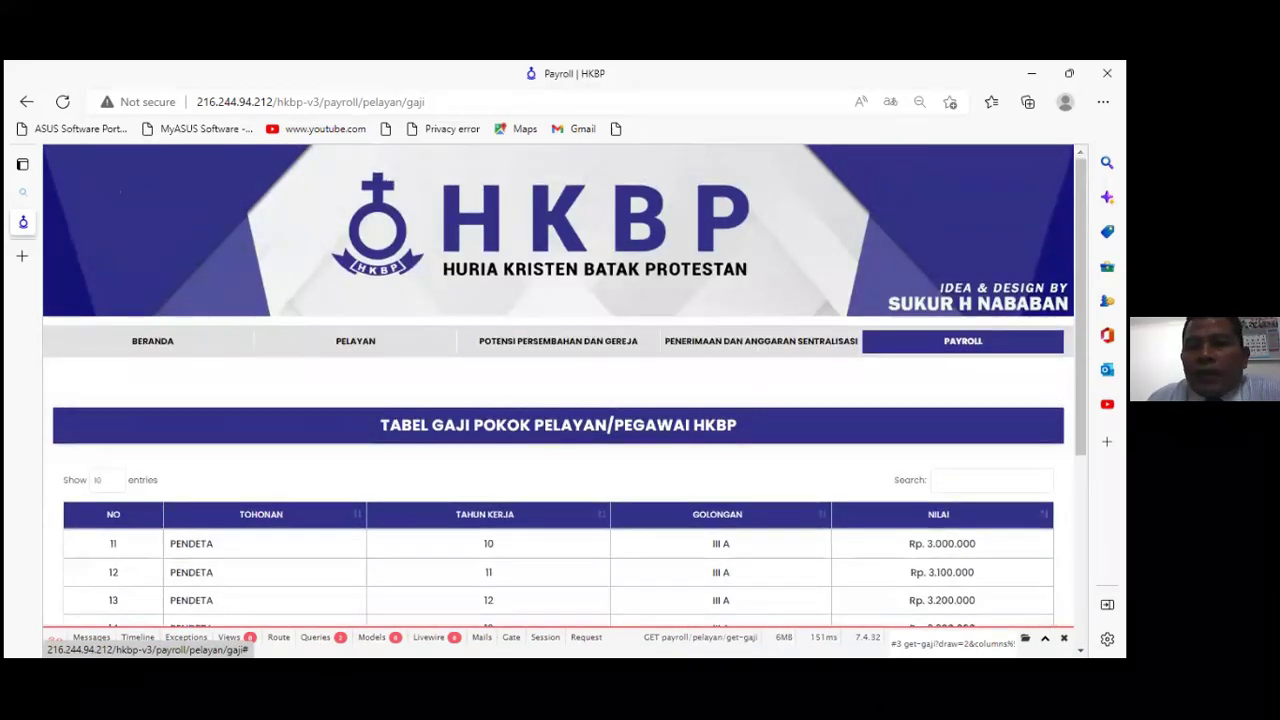
# Step: Review the Tunjangan Jabatan and Tunjangan Keluarga allowance tables from the PAYROLL menu
pyautogui.moveTo(963, 341)
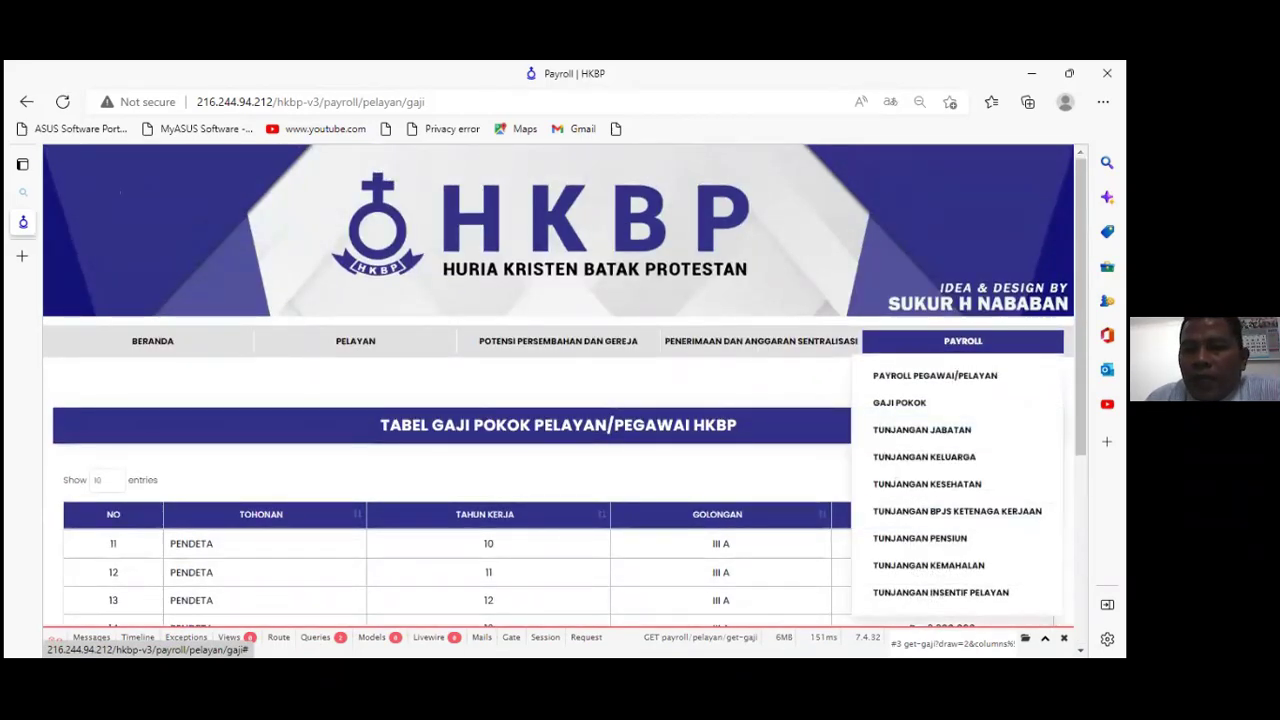
pyautogui.click(945, 437)
pyautogui.scroll(-3, 860, 538)
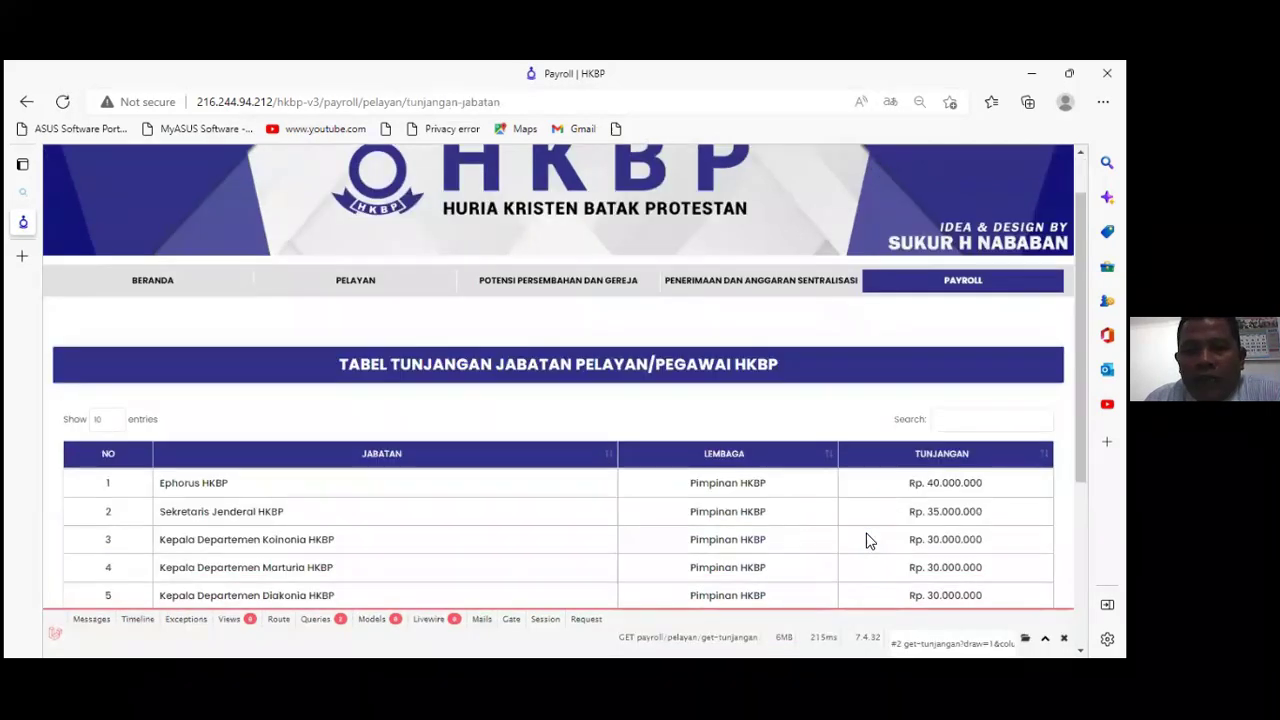
pyautogui.scroll(-1, 855, 535)
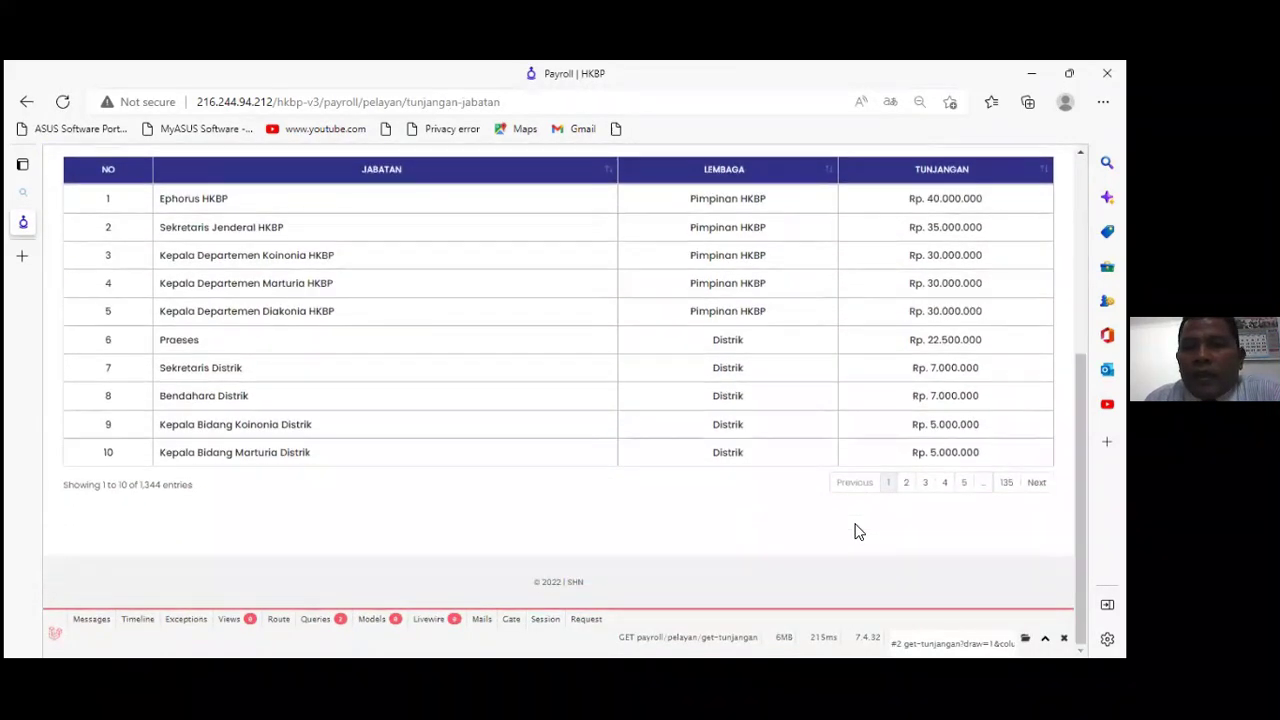
pyautogui.scroll(3, 855, 532)
pyautogui.scroll(-3, 855, 532)
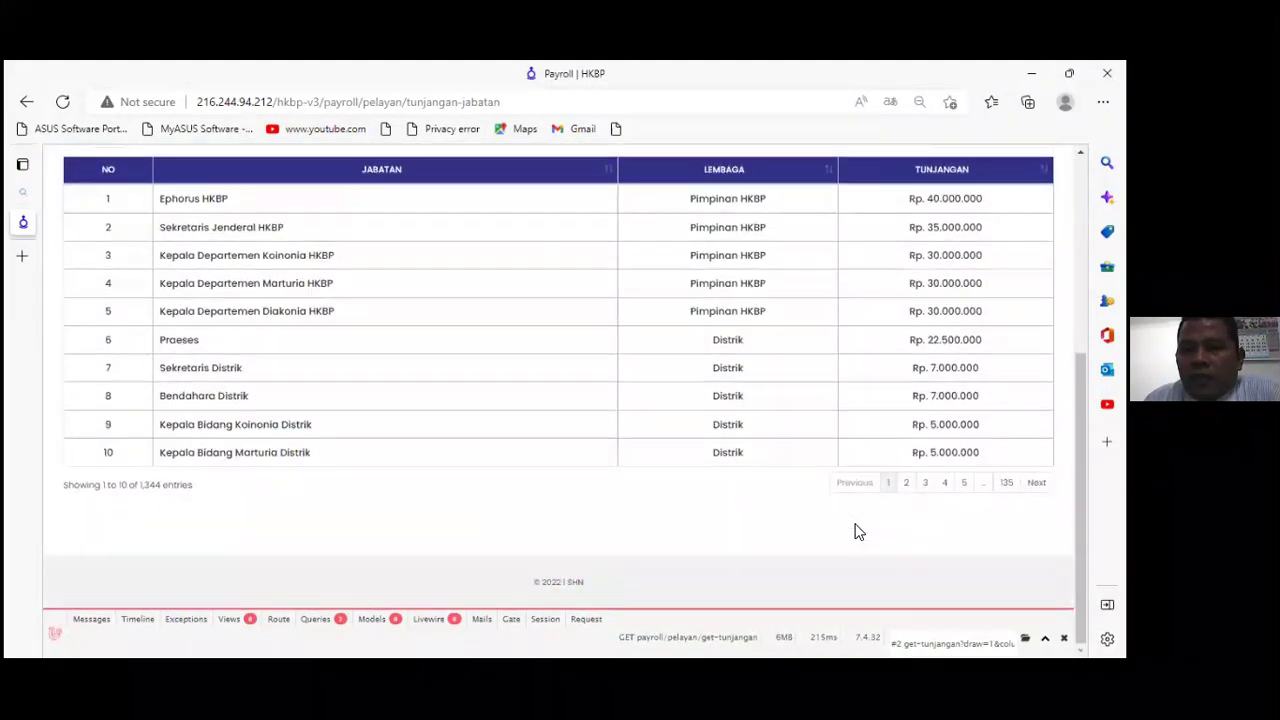
pyautogui.scroll(5, 857, 530)
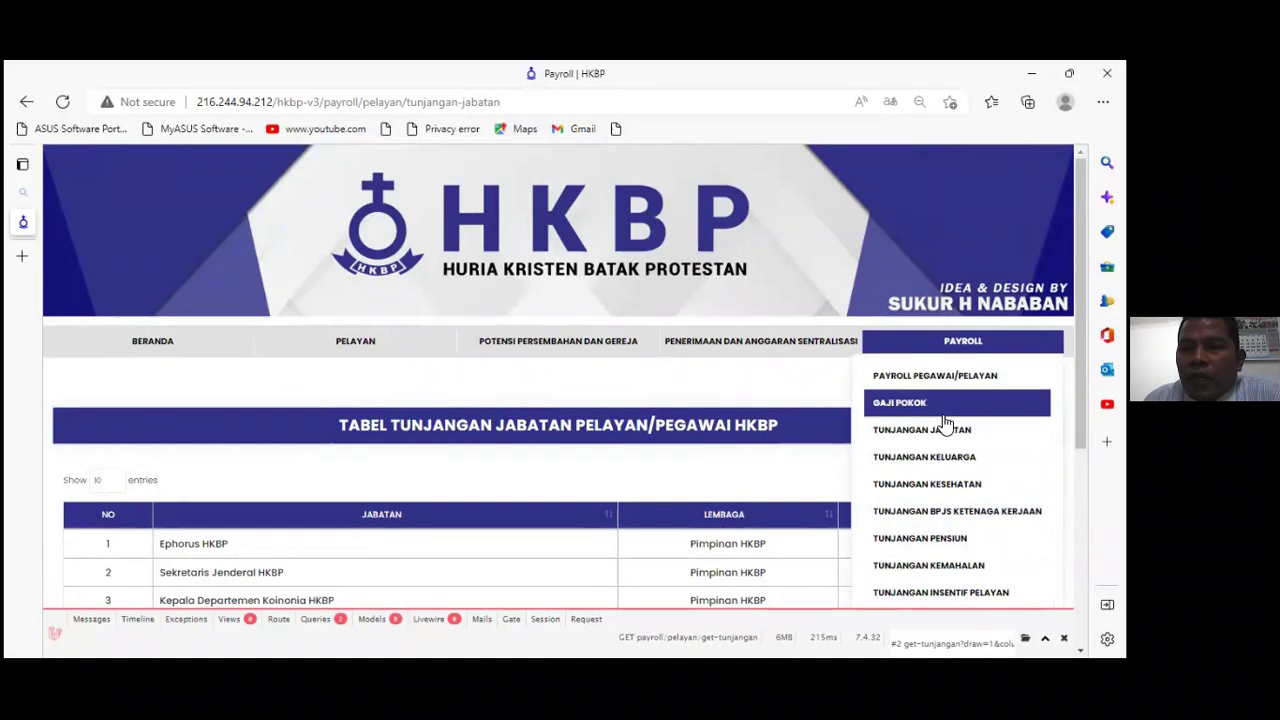
pyautogui.click(938, 460)
pyautogui.scroll(-2, 894, 471)
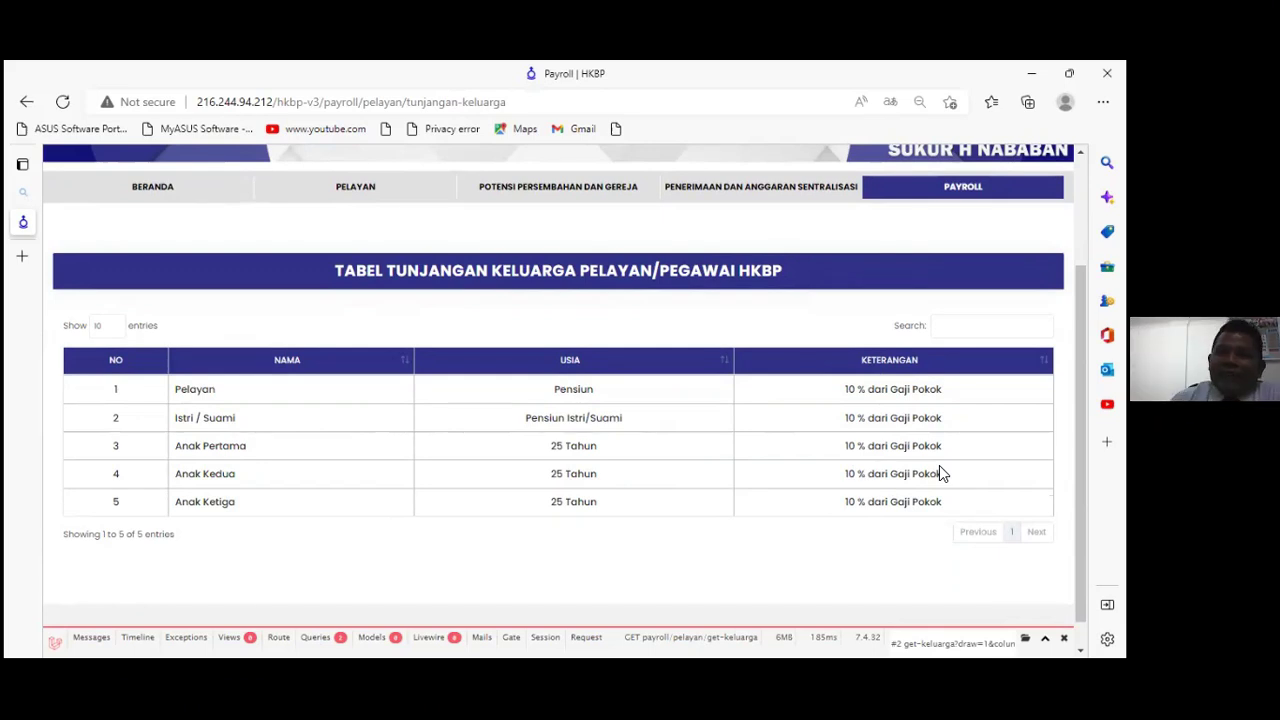
# Step: Review the Tunjangan Kesehatan health allowance table
pyautogui.click(963, 186)
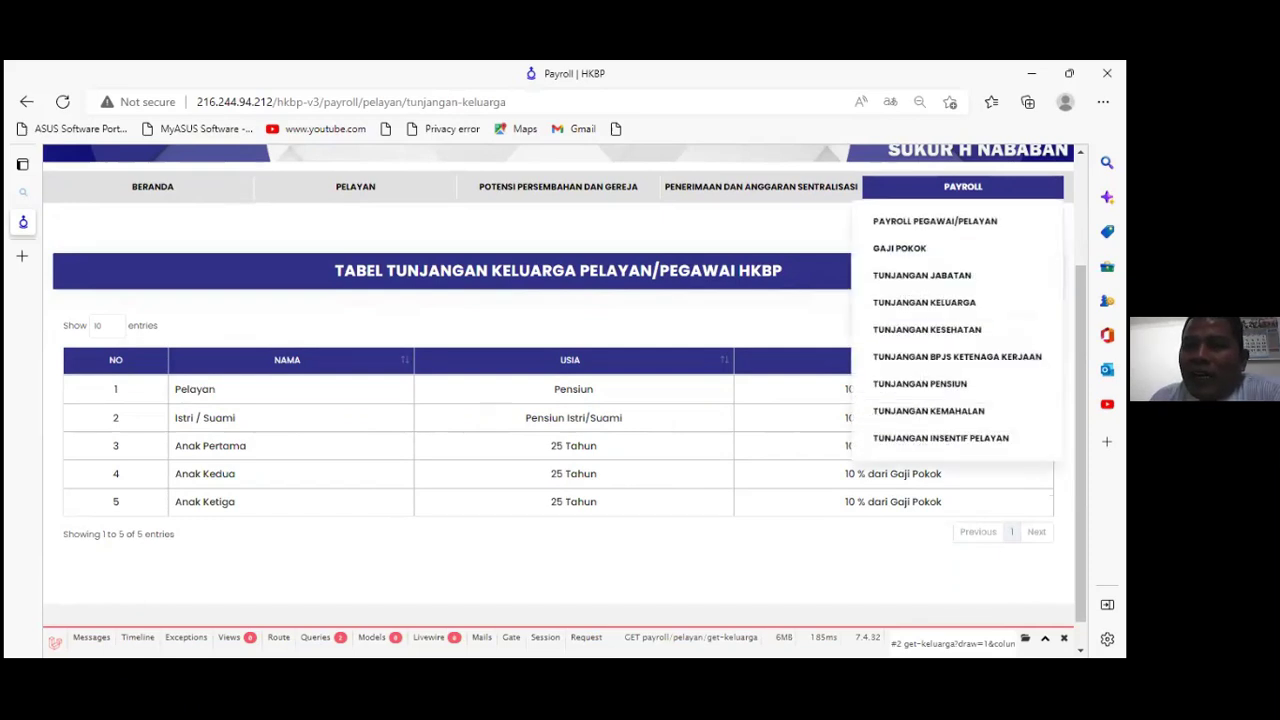
pyautogui.click(932, 336)
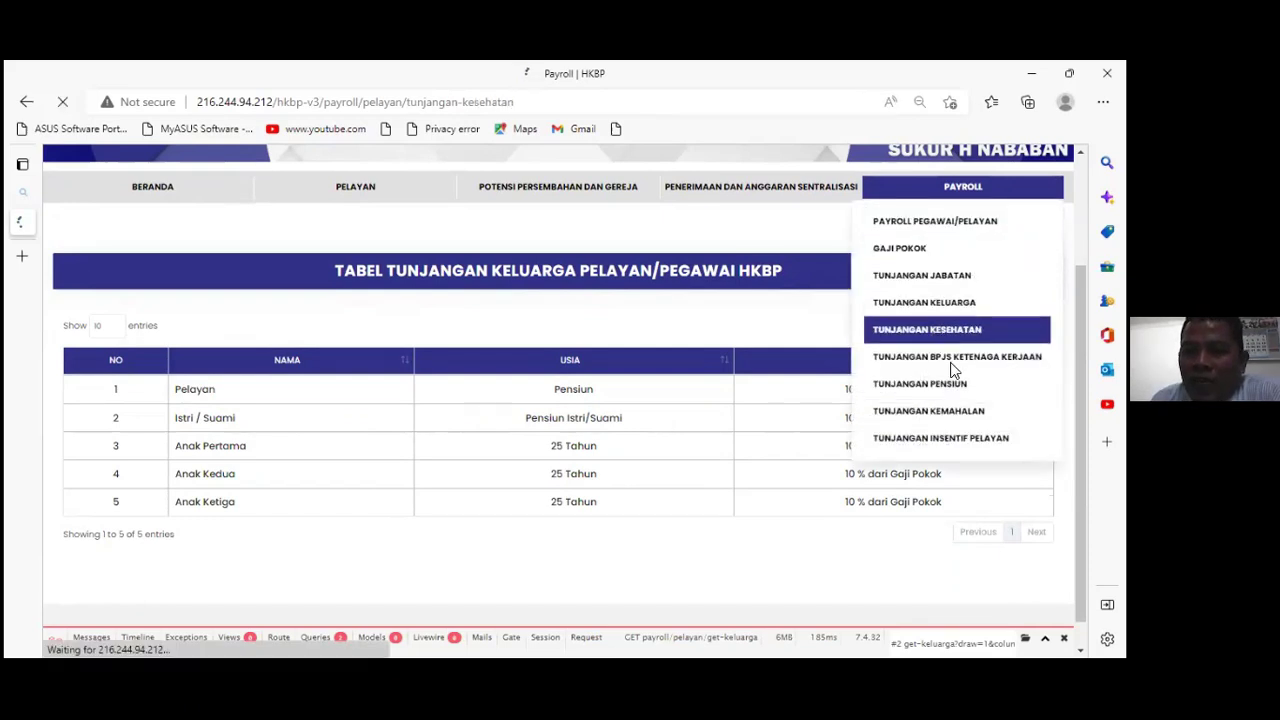
pyautogui.scroll(-2, 950, 450)
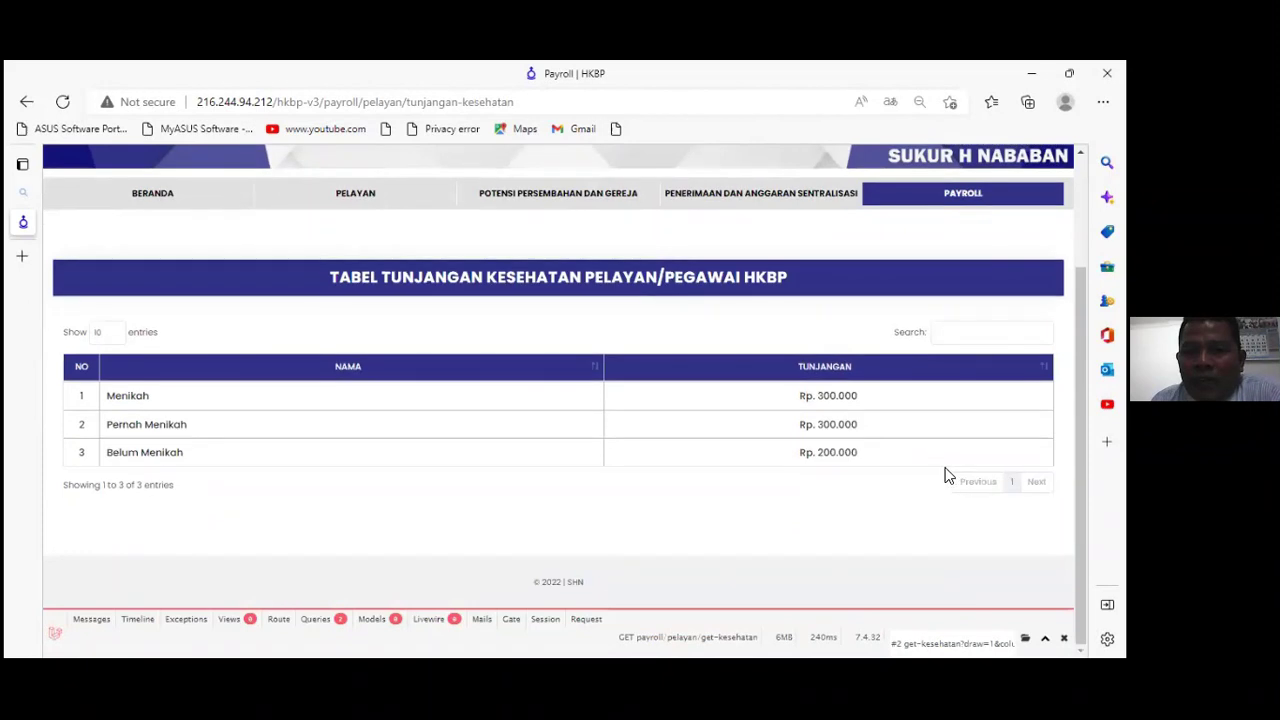
pyautogui.scroll(1, 946, 466)
pyautogui.scroll(1, 946, 466)
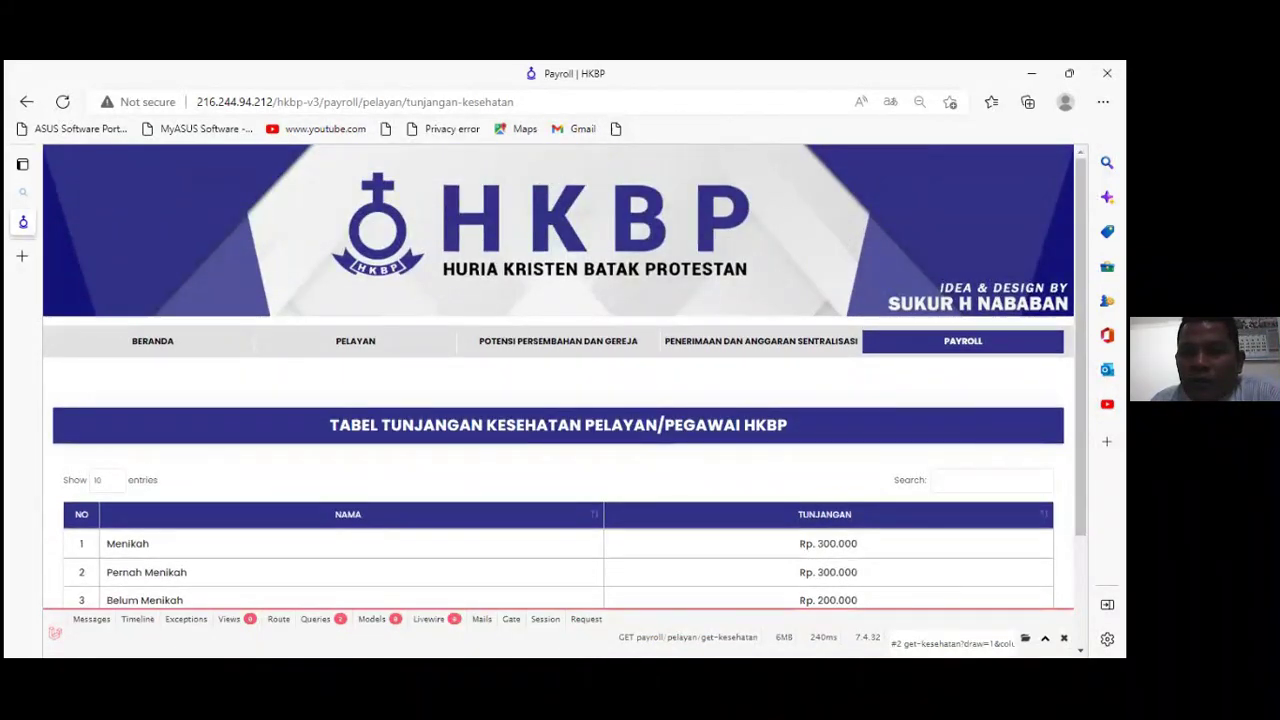
pyautogui.scroll(-1, 946, 466)
pyautogui.scroll(1, 946, 466)
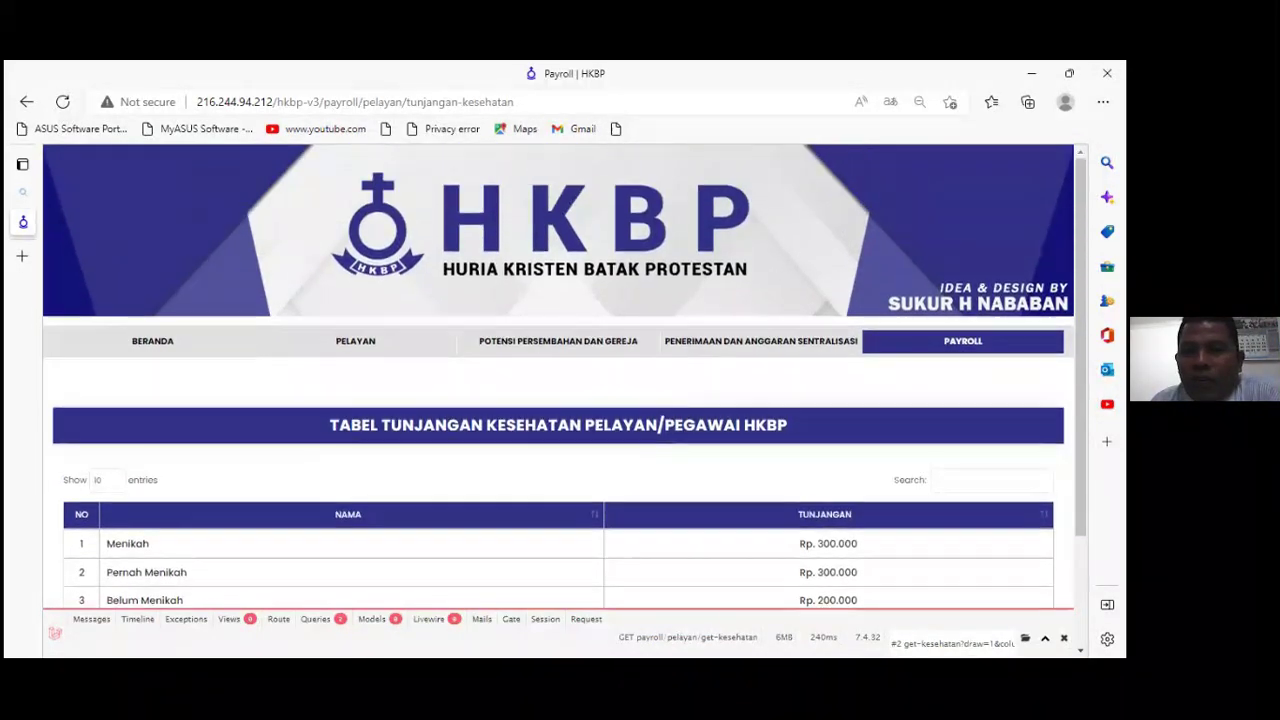
# Step: Open the staff incentive table and page forward to entries 81–90 of 1,170
pyautogui.moveTo(963, 341)
pyautogui.scroll(-1, 920, 425)
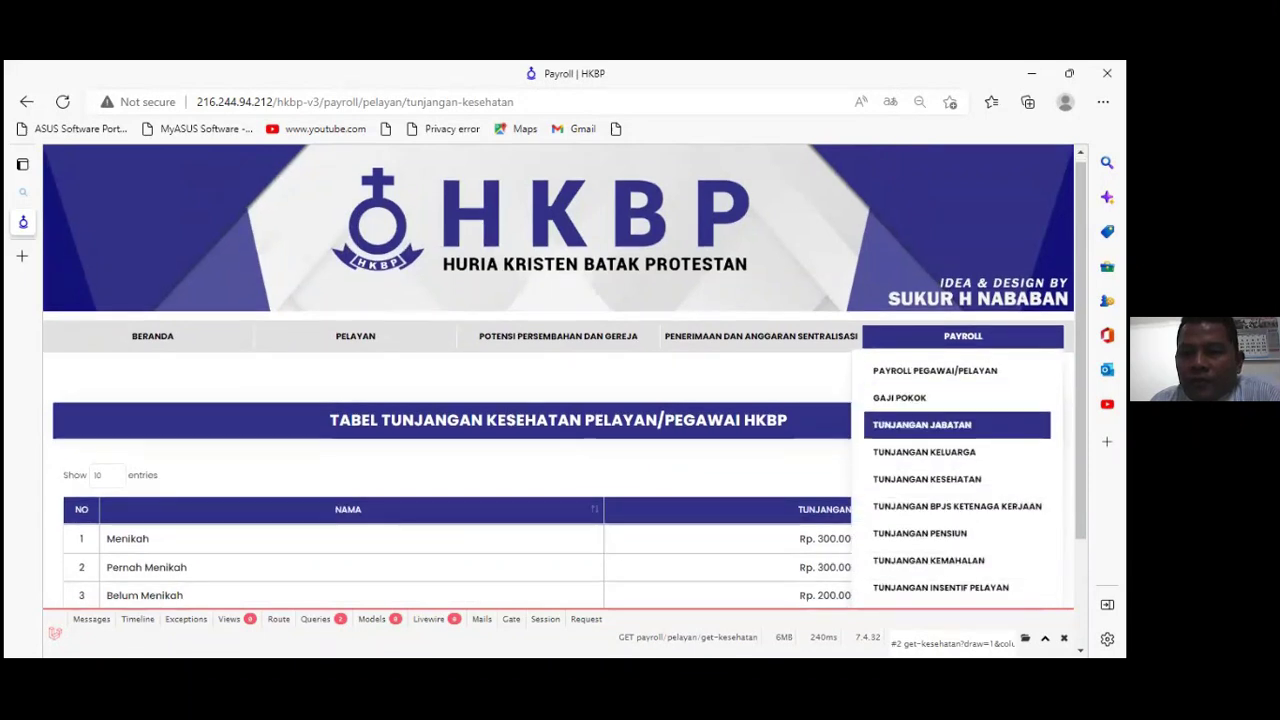
pyautogui.scroll(-2, 940, 440)
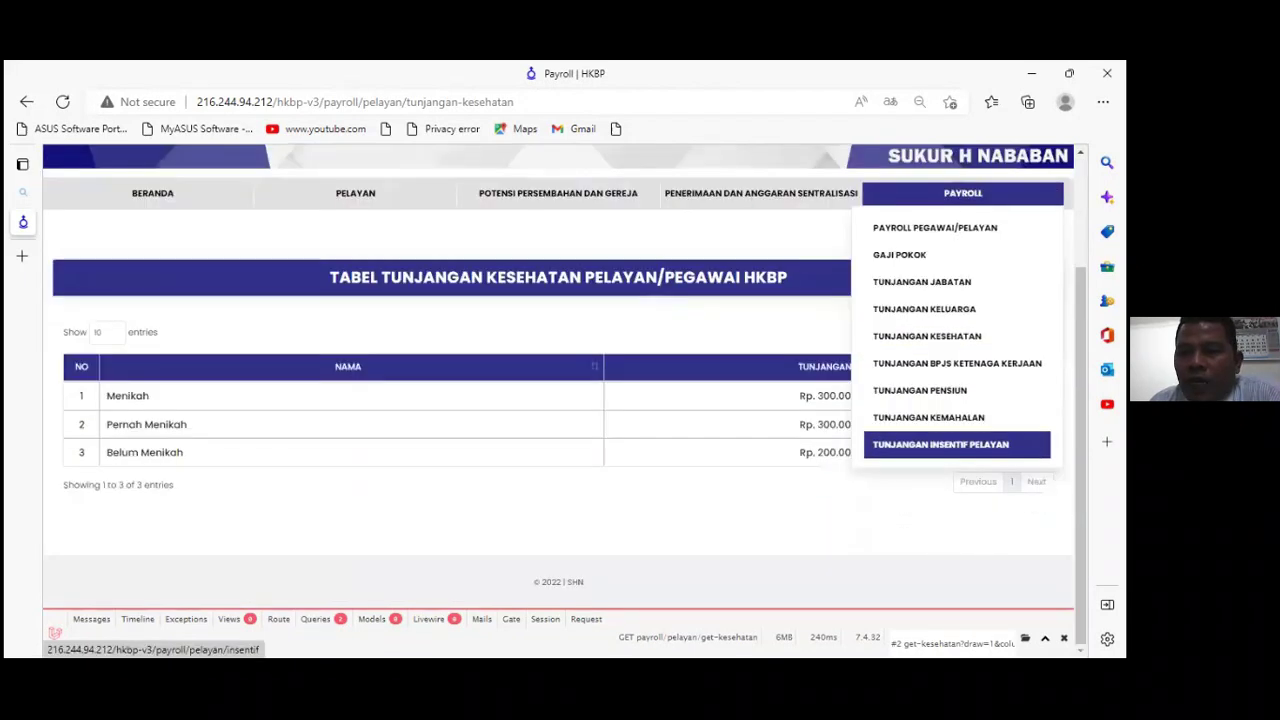
pyautogui.click(940, 444)
pyautogui.scroll(-2, 896, 469)
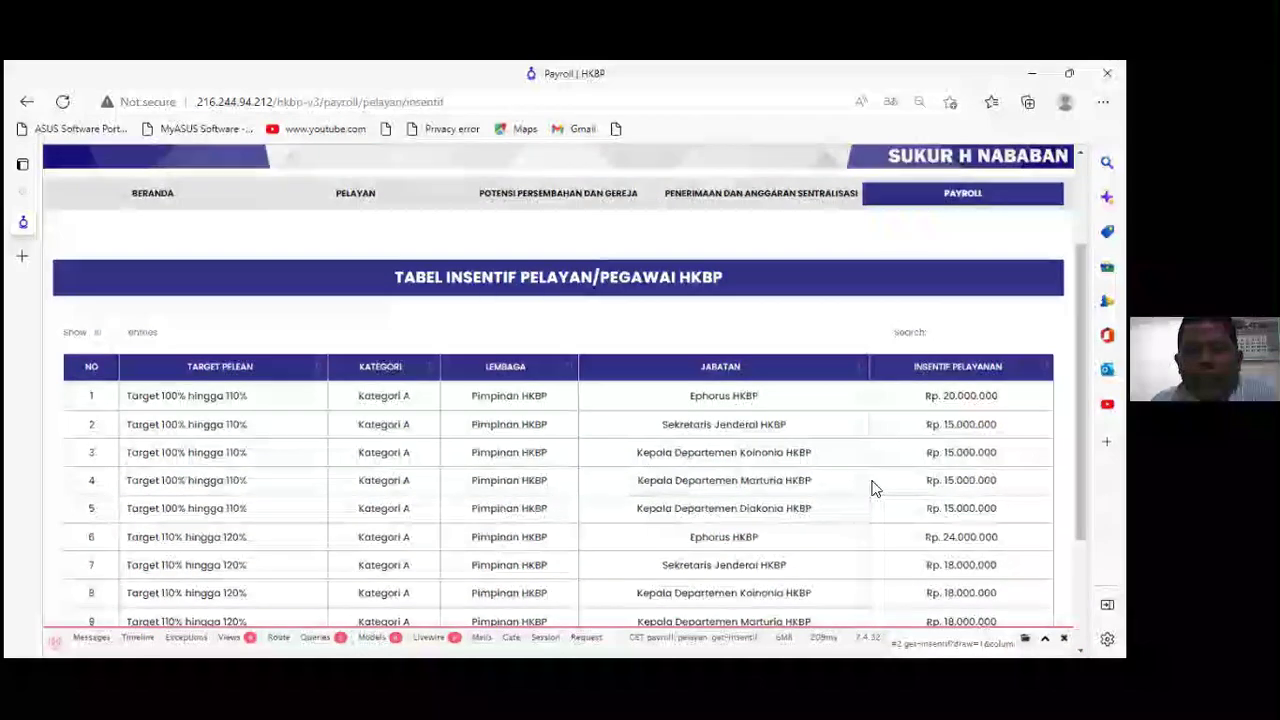
pyautogui.scroll(-2, 872, 487)
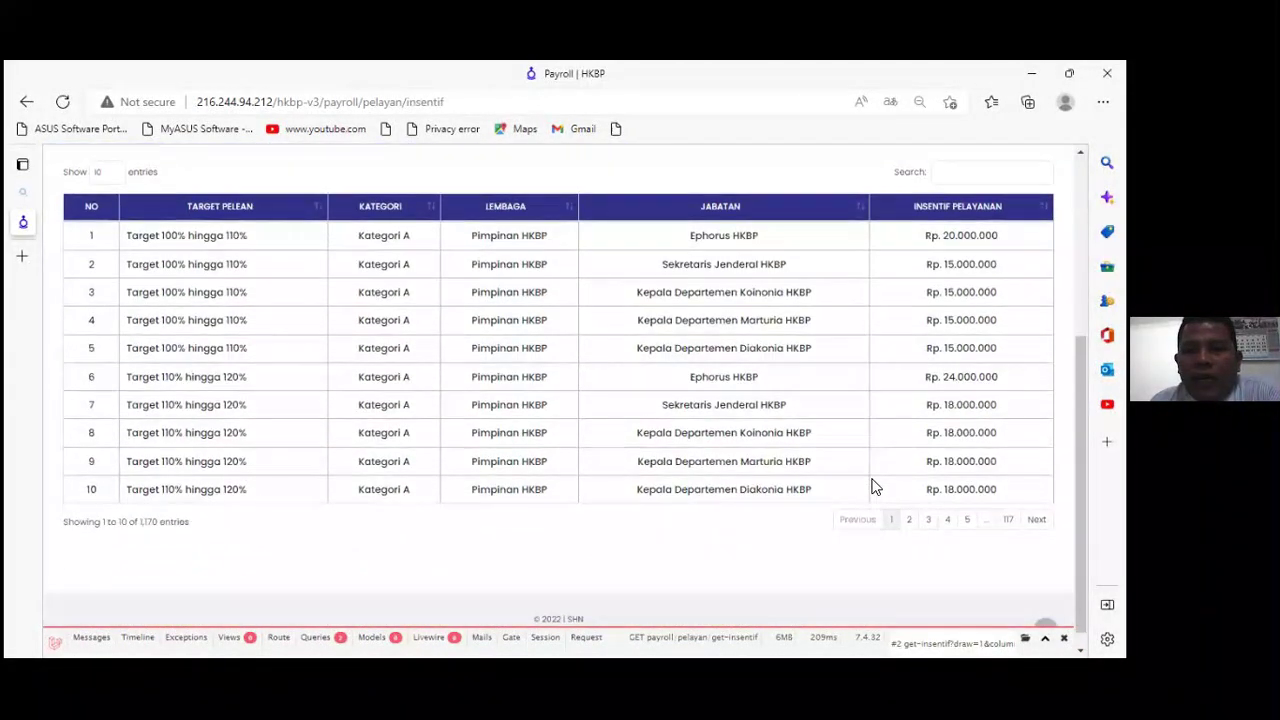
pyautogui.scroll(-1, 872, 487)
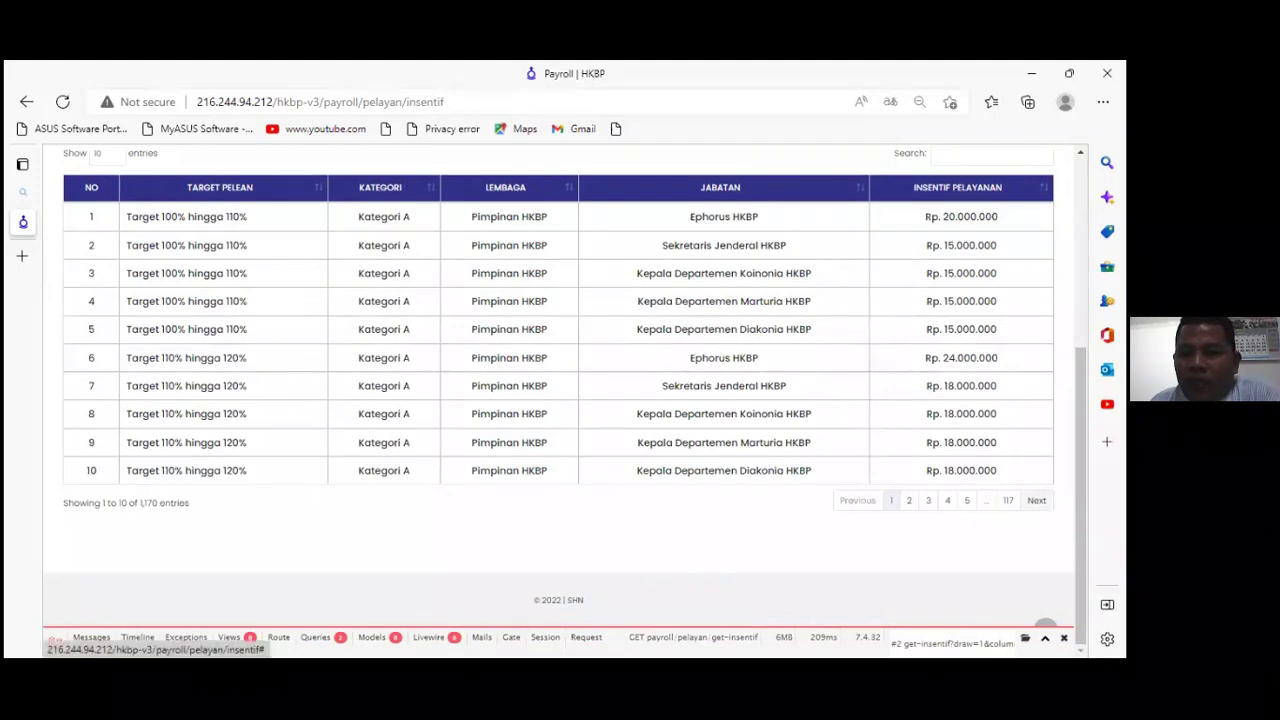
pyautogui.click(1036, 500)
pyautogui.click(1036, 500)
pyautogui.click(1036, 500)
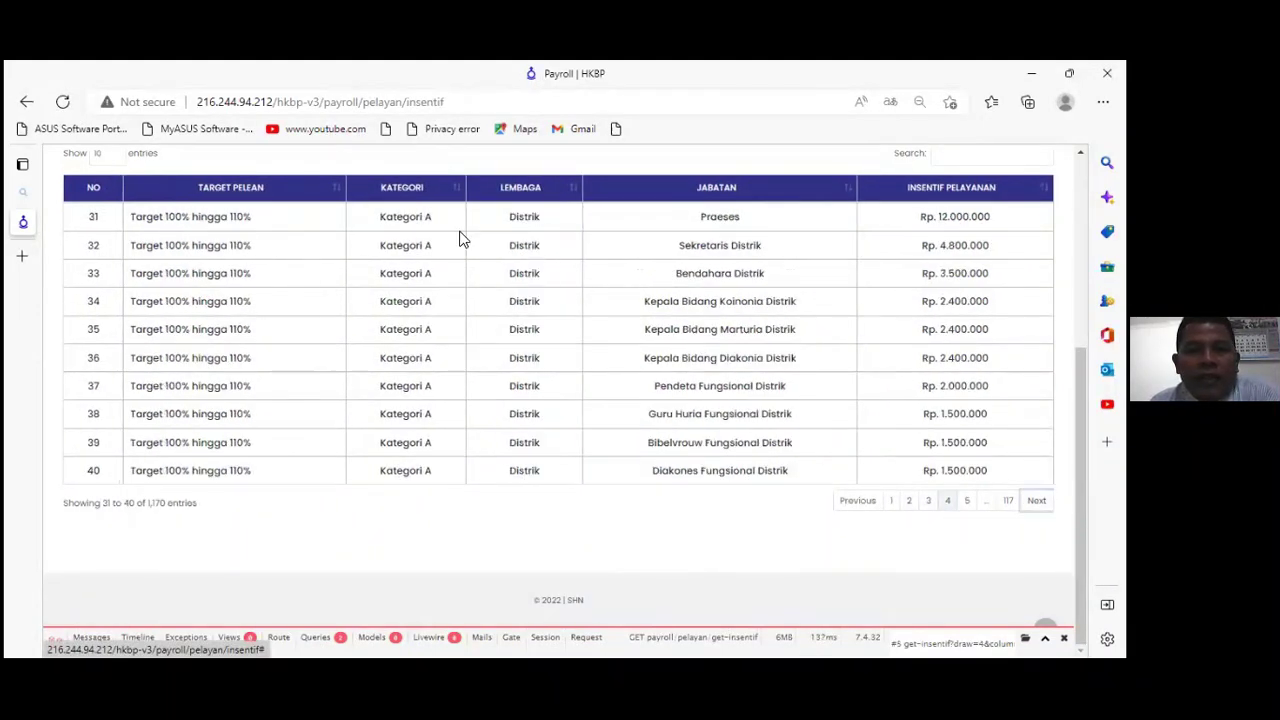
pyautogui.click(1036, 500)
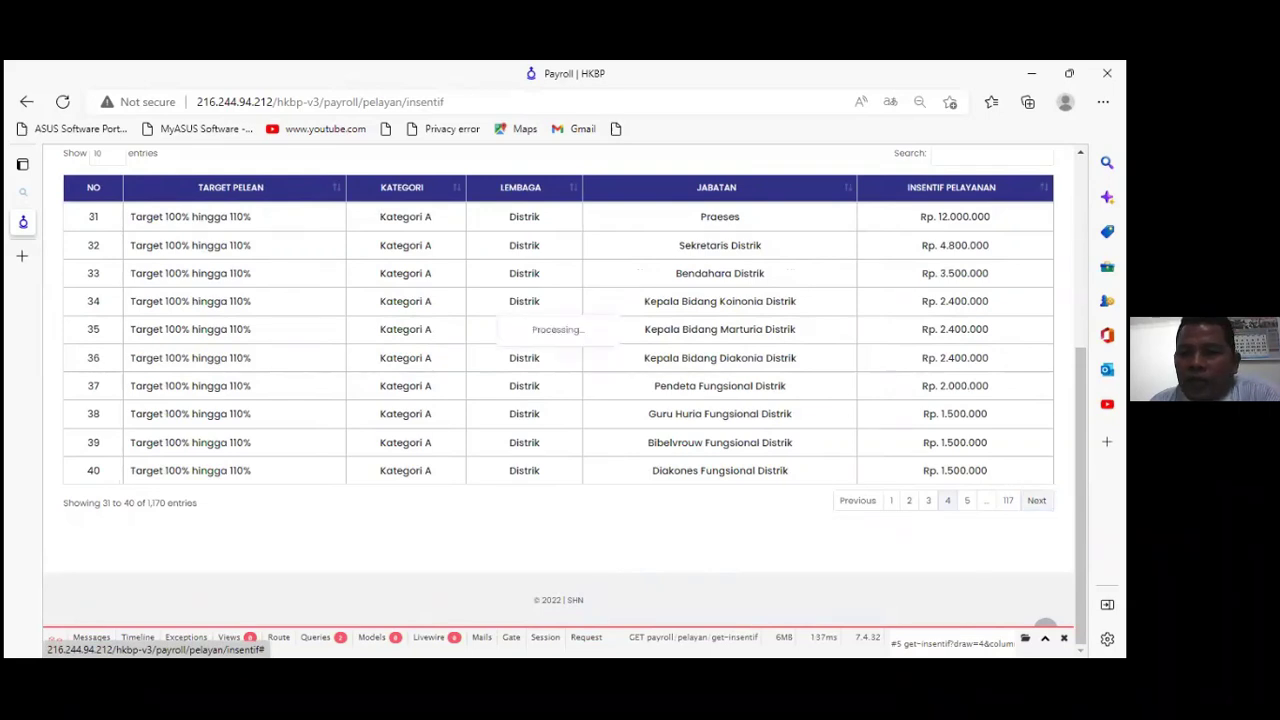
pyautogui.click(1036, 500)
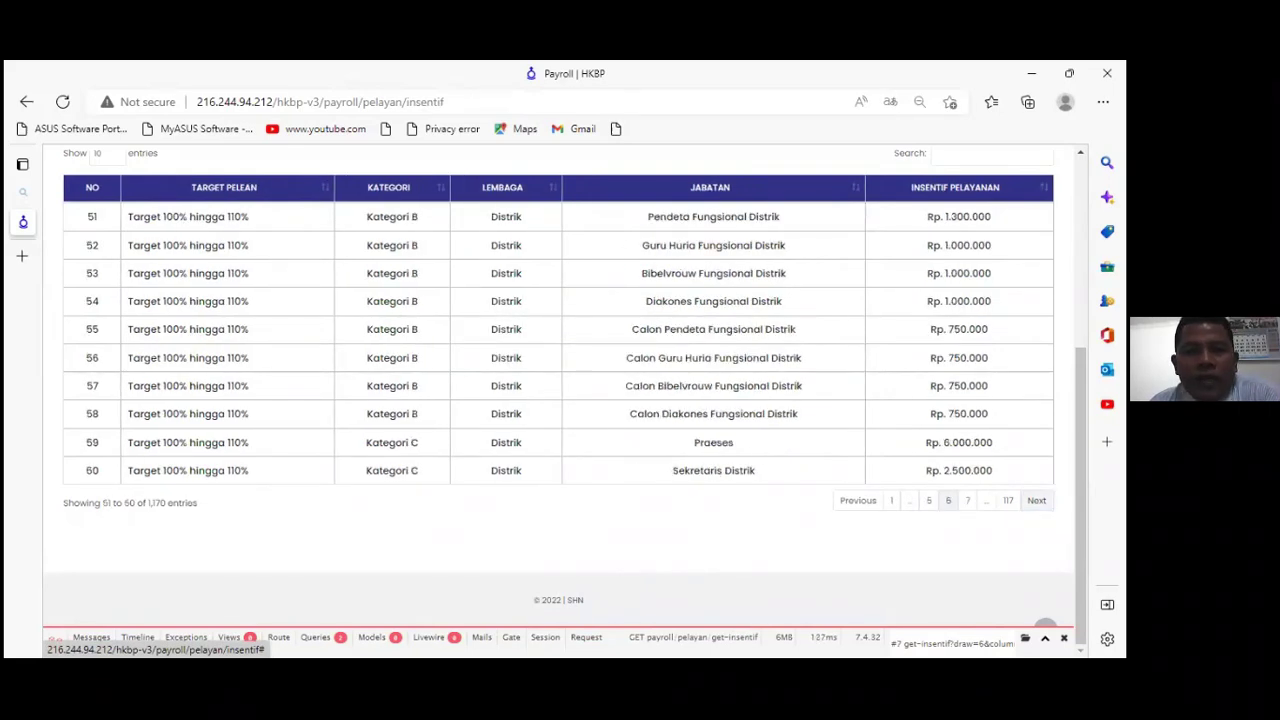
pyautogui.click(1036, 500)
pyautogui.click(1036, 500)
pyautogui.click(1036, 500)
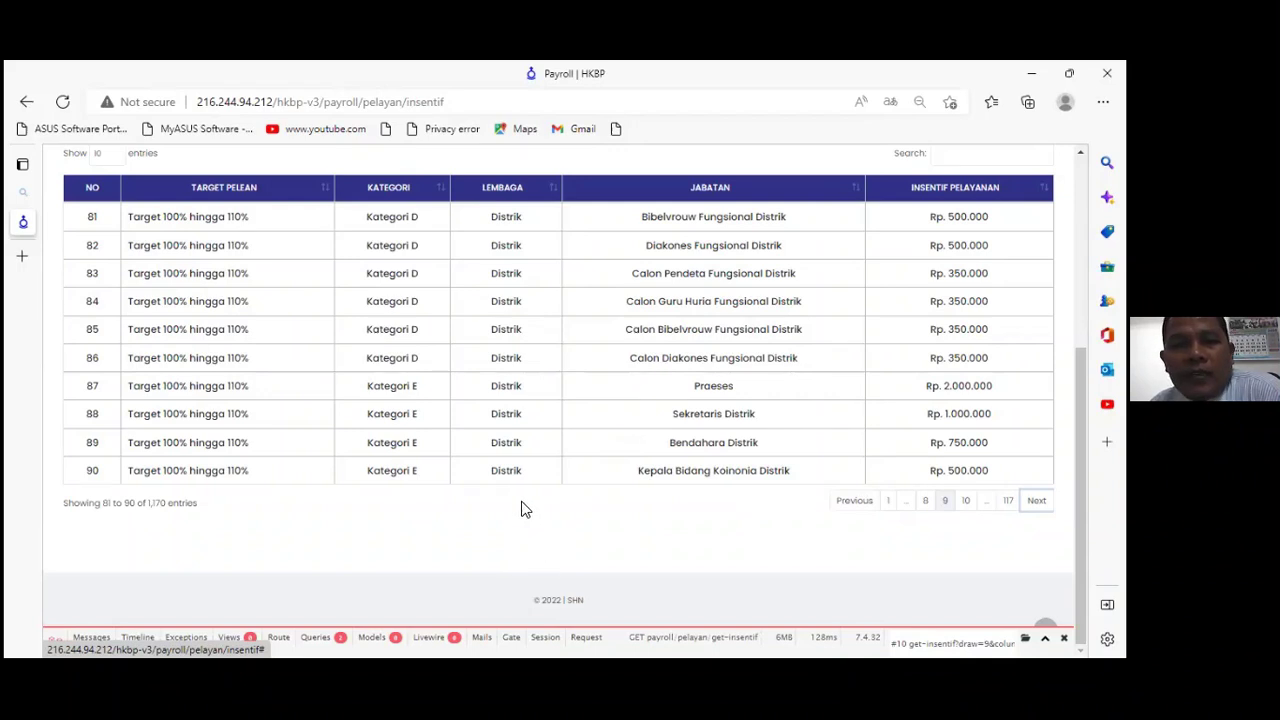
pyautogui.scroll(2, 463, 461)
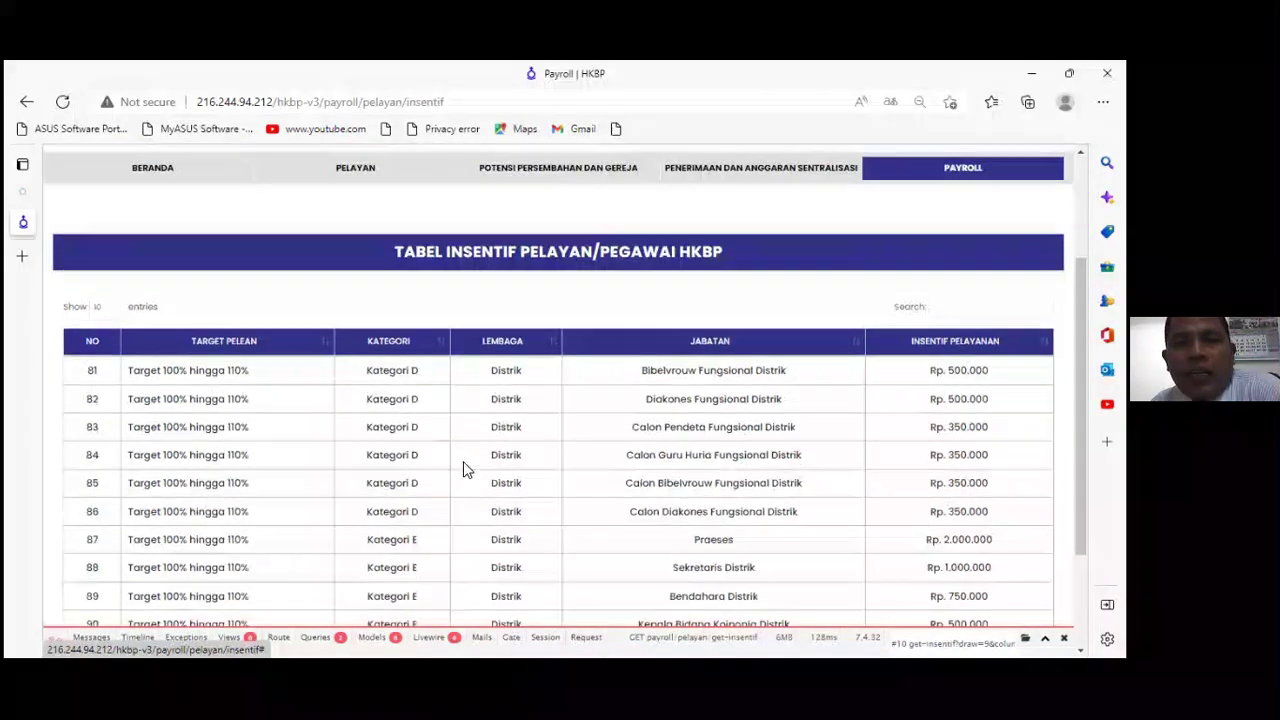
pyautogui.scroll(2, 505, 458)
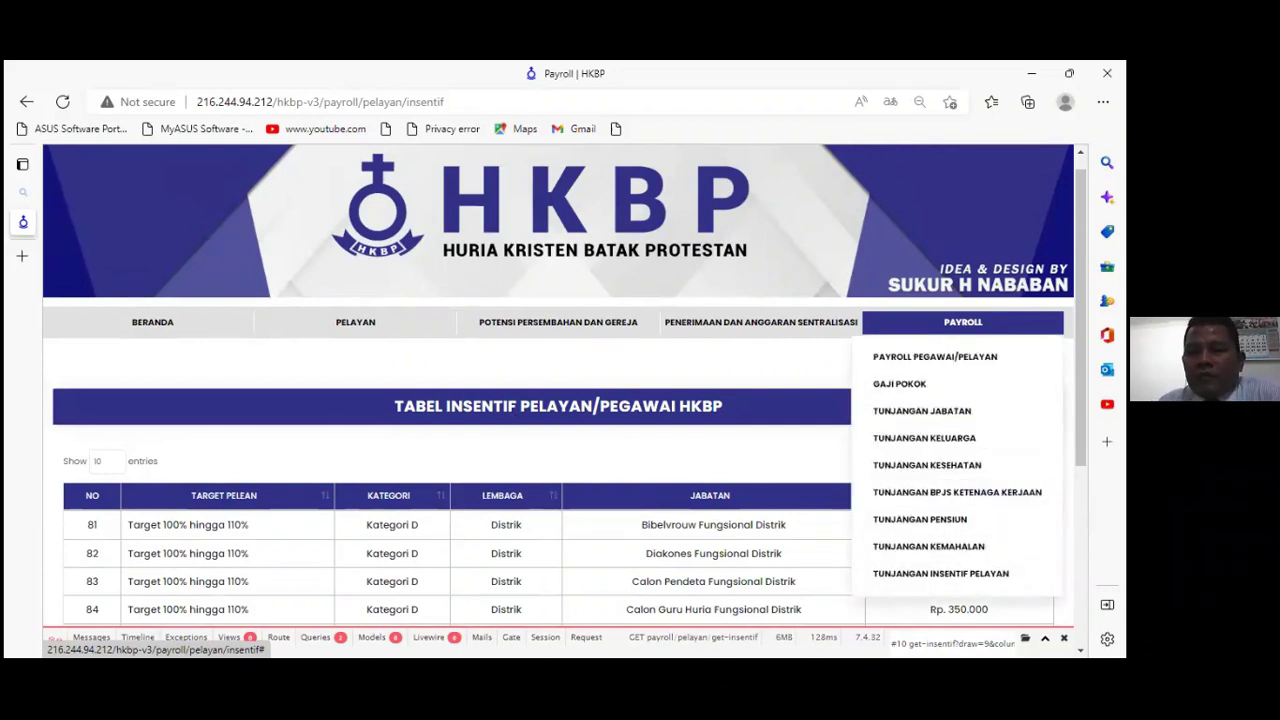
pyautogui.click(655, 384)
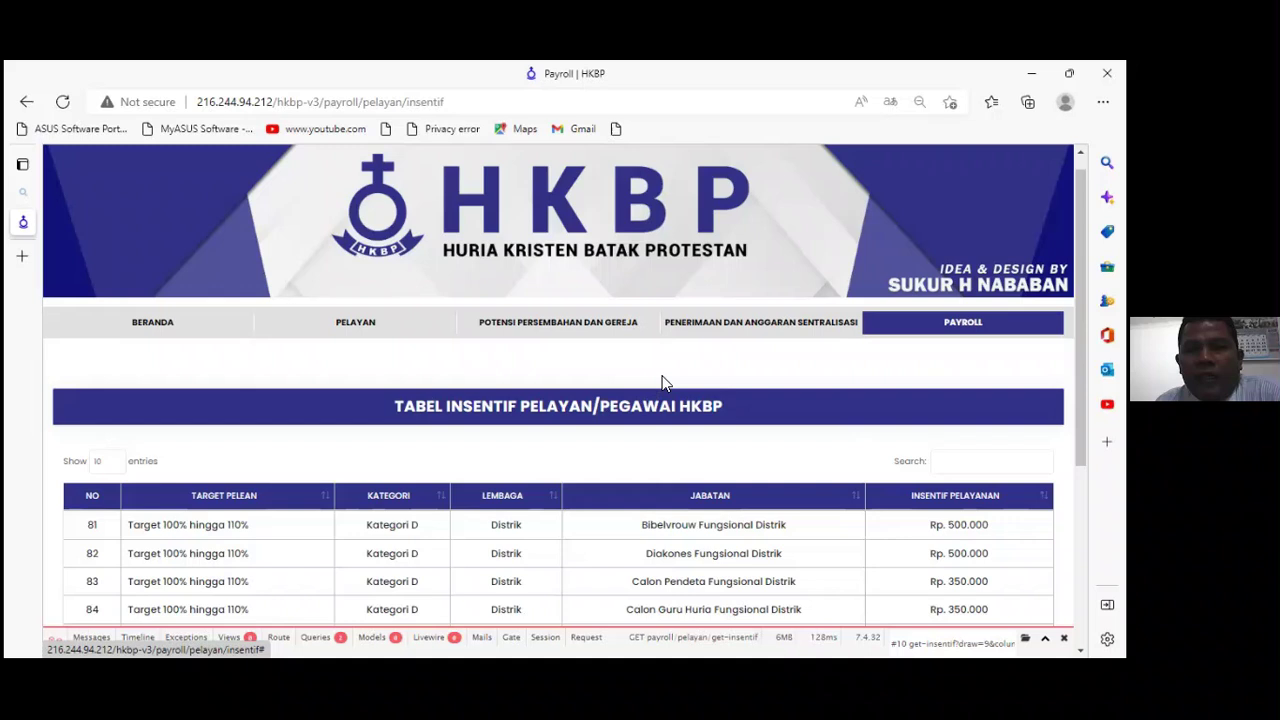
pyautogui.moveTo(540, 336)
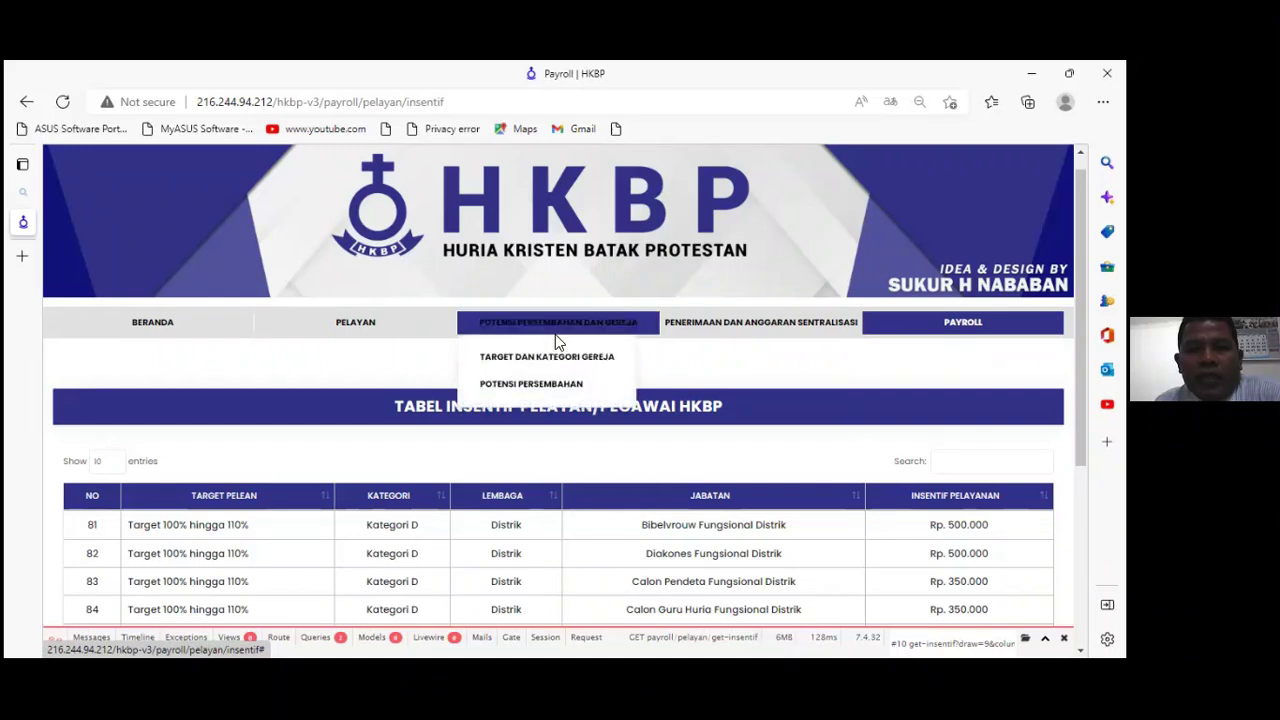
# Step: Open the Potensi Persembahan summary and drill into the full Huria HKBP congregation list
pyautogui.click(549, 386)
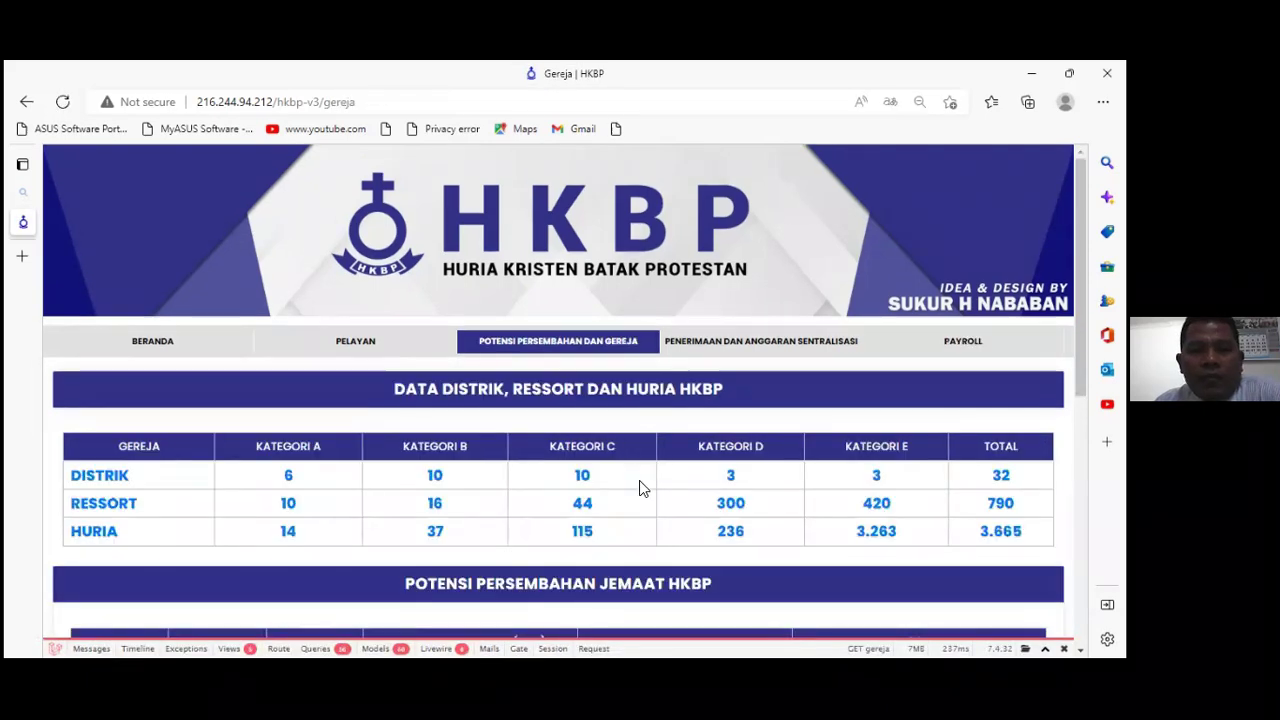
pyautogui.scroll(-1, 639, 480)
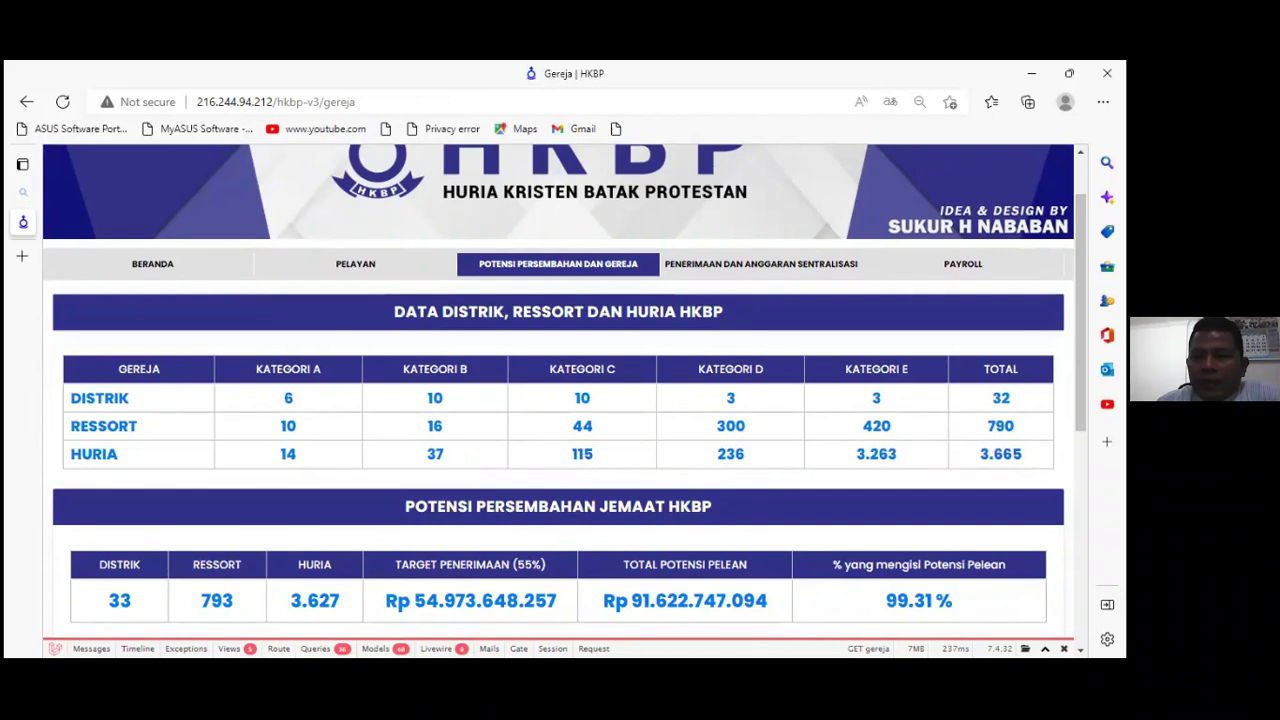
pyautogui.click(94, 454)
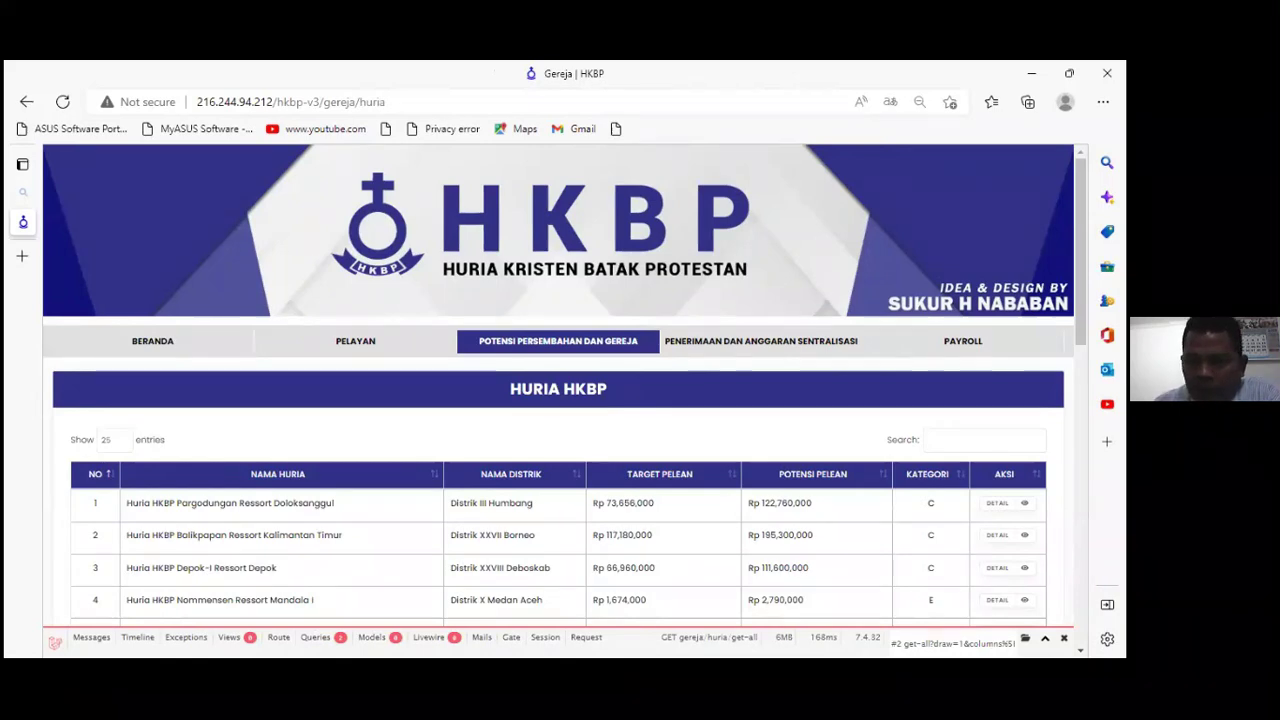
# Step: Search the Huria HKBP table for 'Sihotang' to list its four congregations
pyautogui.click(958, 440)
pyautogui.write('mar')
pyautogui.press('BackSpace')
pyautogui.press('BackSpace')
pyautogui.press('BackSpace')
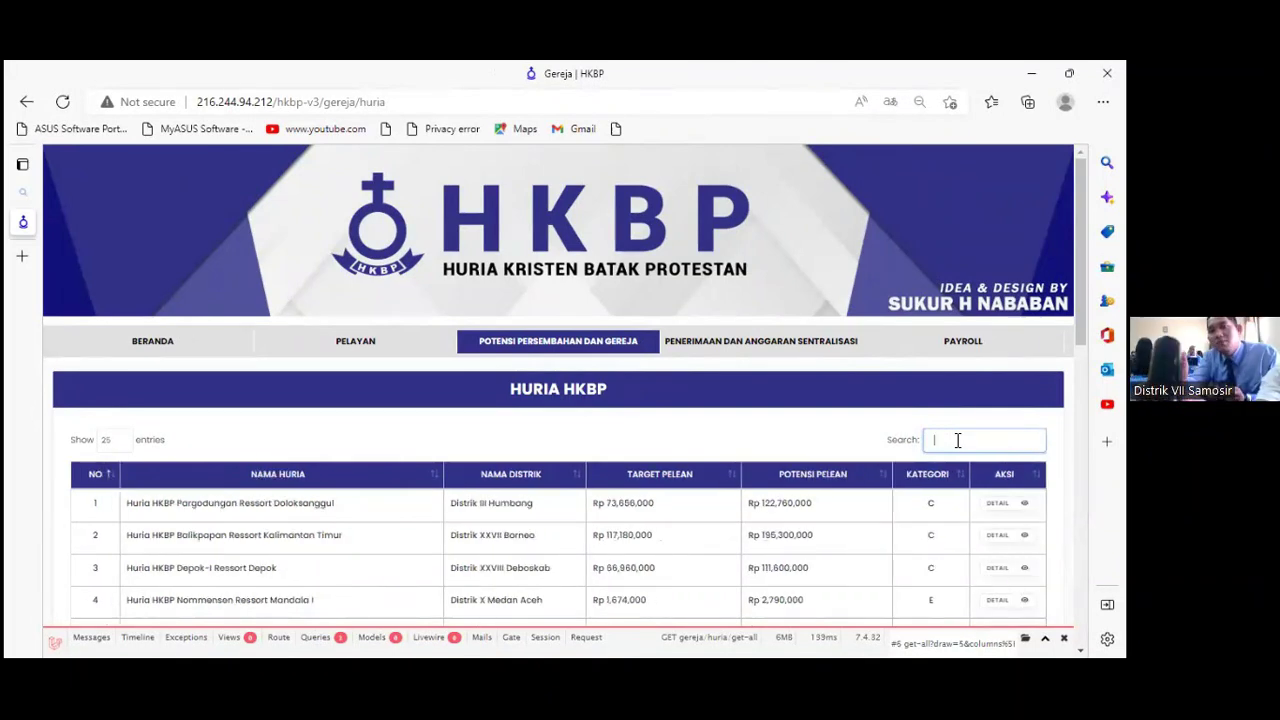
pyautogui.write('Sihot')
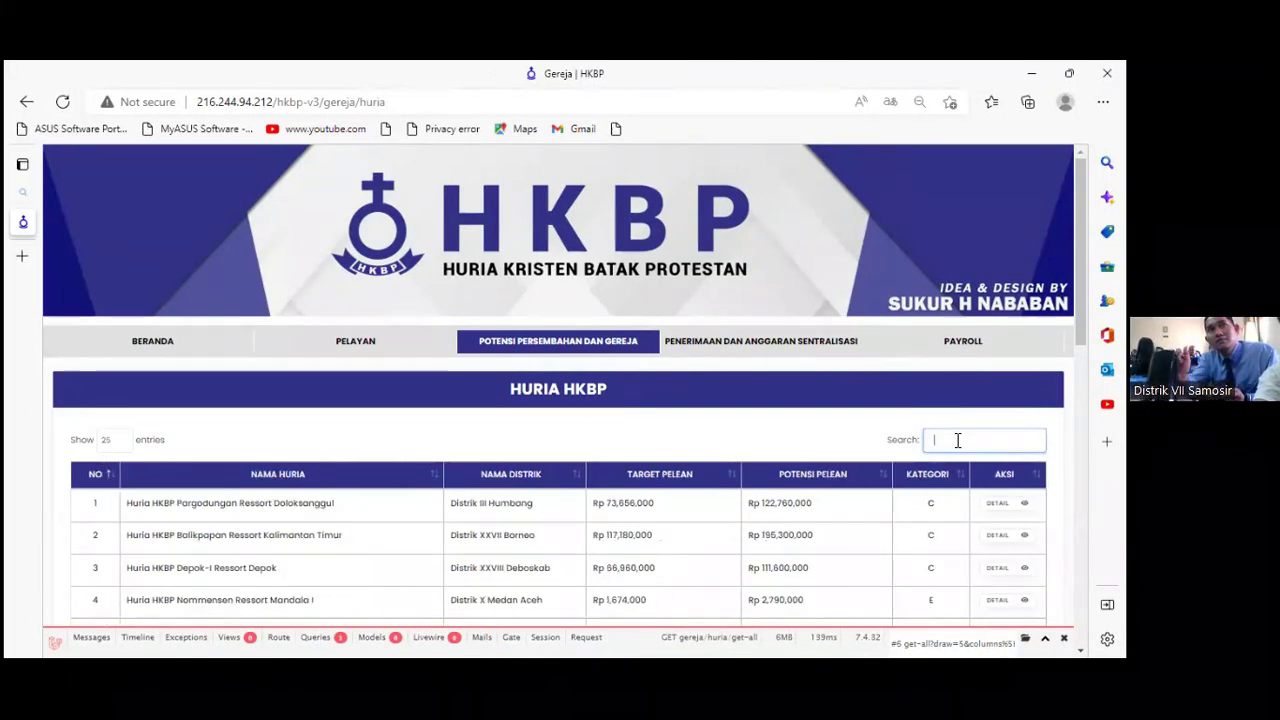
pyautogui.write('ang')
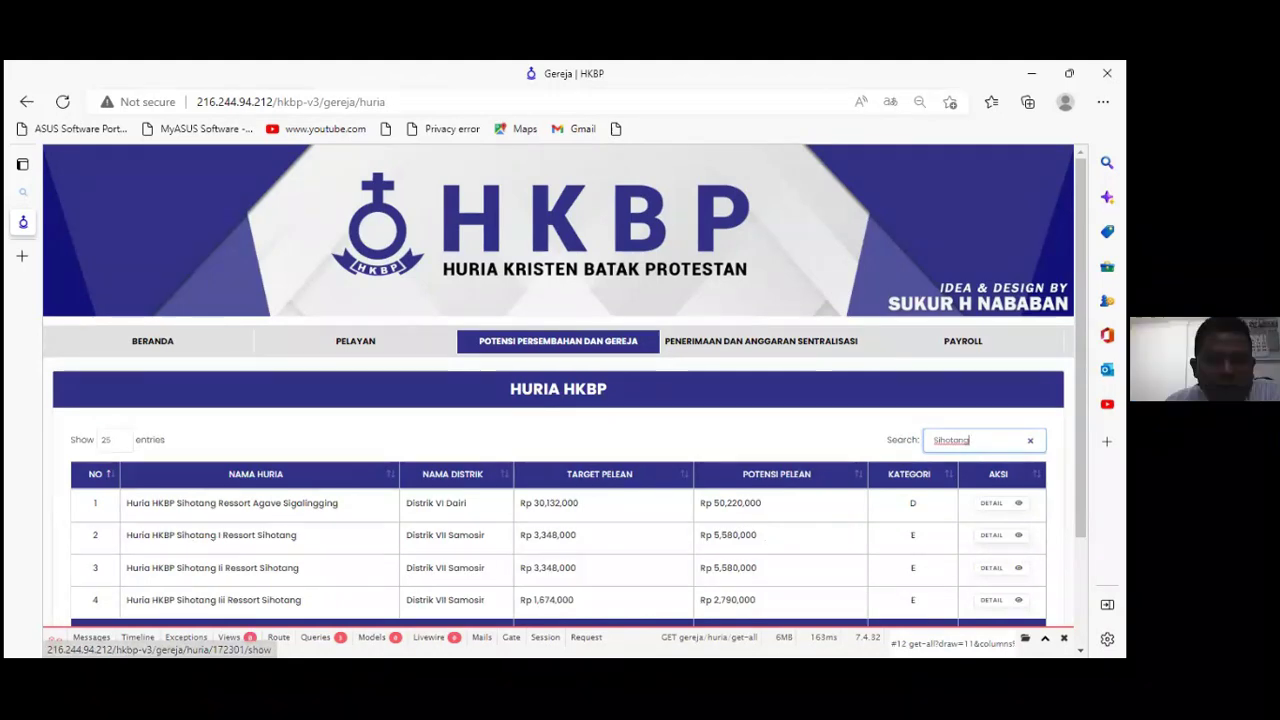
pyautogui.scroll(-1, 558, 450)
pyautogui.scroll(1, 558, 450)
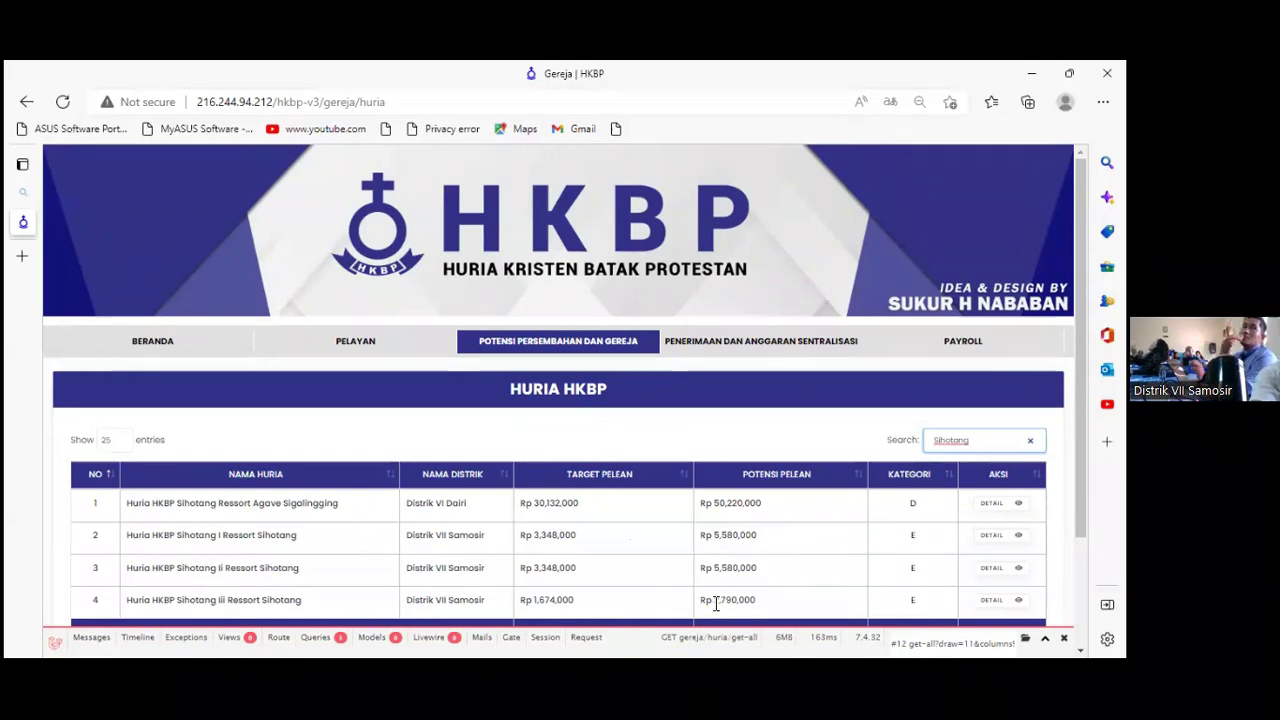
# Step: Highlight the Sihotang rows' target amounts, clear the selection, and open the PAYROLL page list
pyautogui.moveTo(518, 537); pyautogui.dragTo(577, 607)
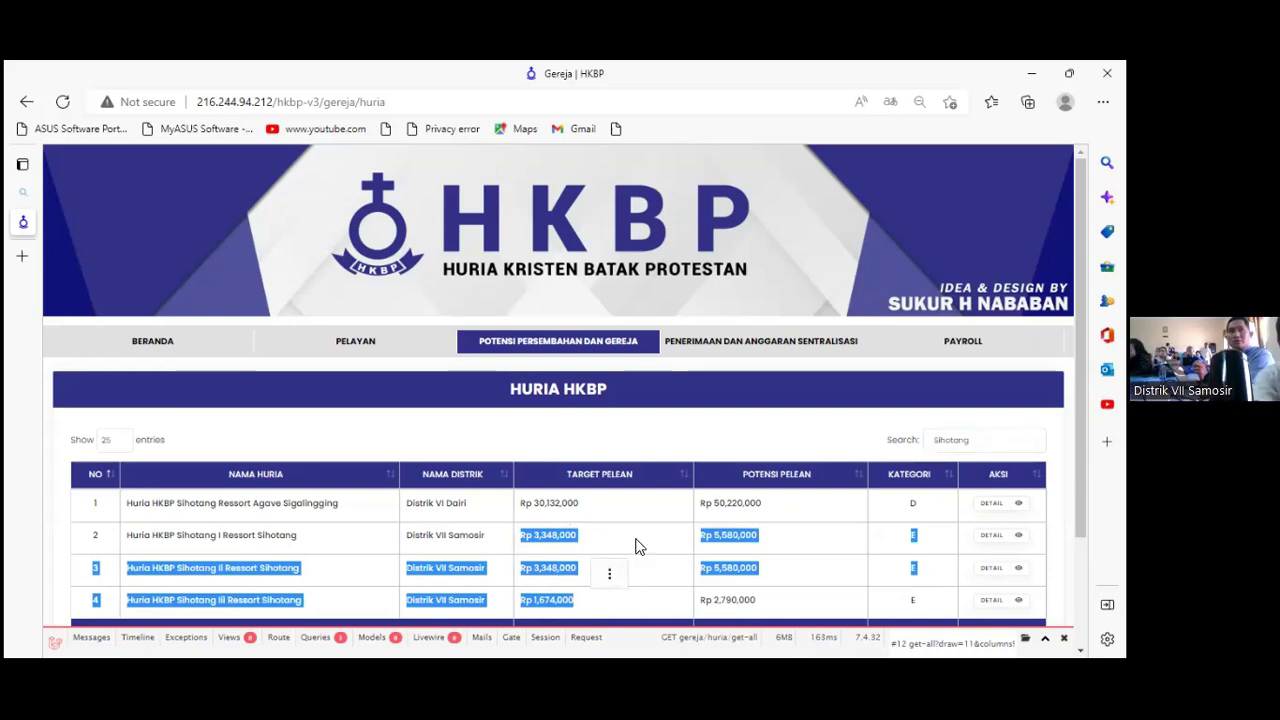
pyautogui.click(862, 553)
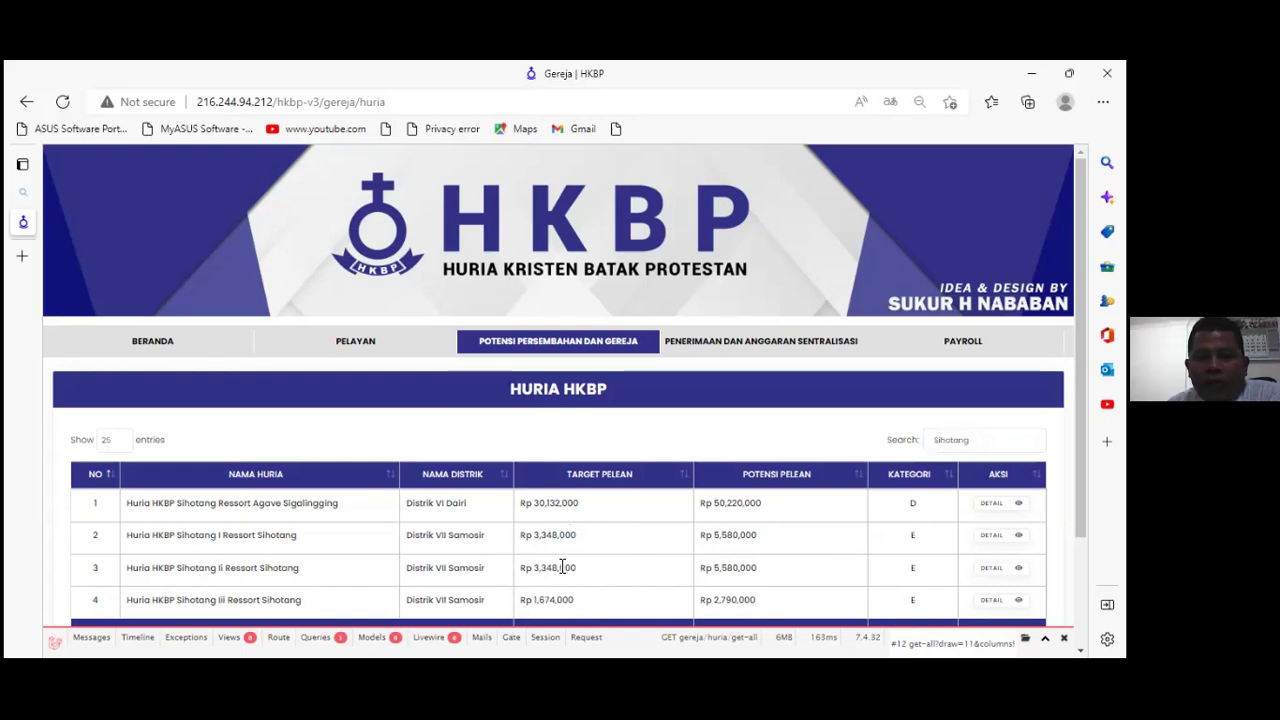
pyautogui.moveTo(533, 535); pyautogui.dragTo(568, 600)
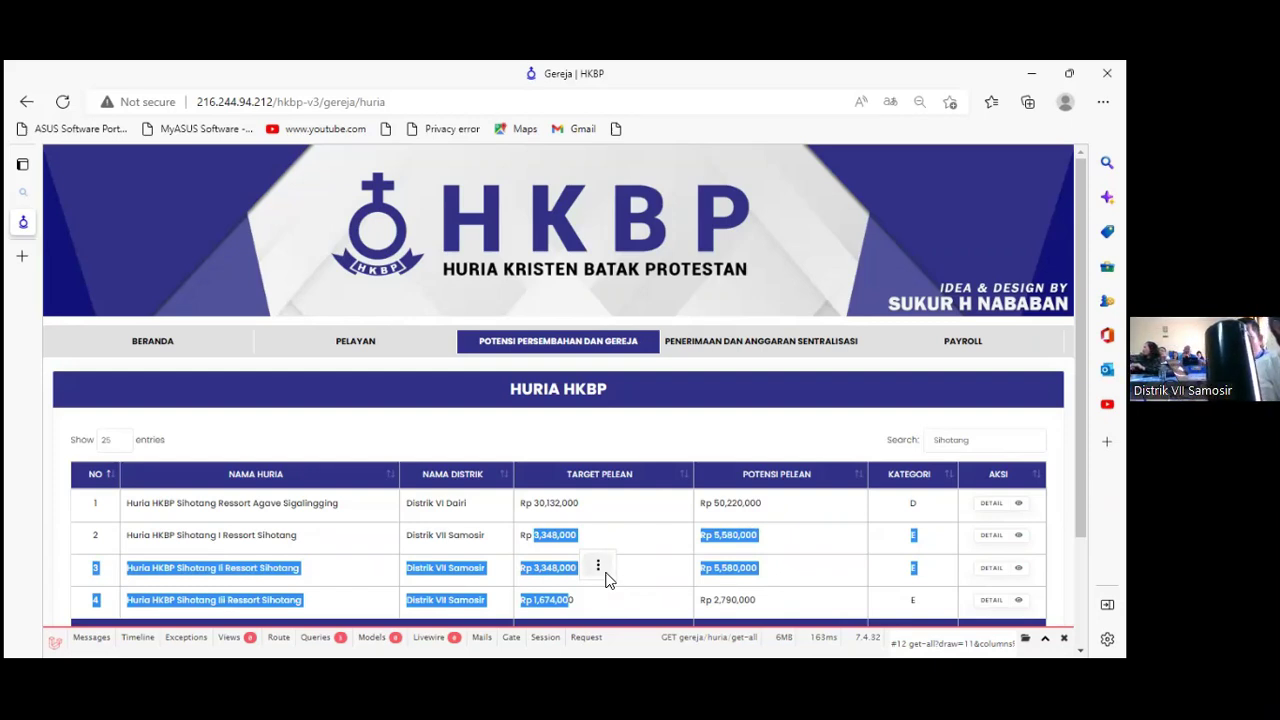
pyautogui.click(598, 565)
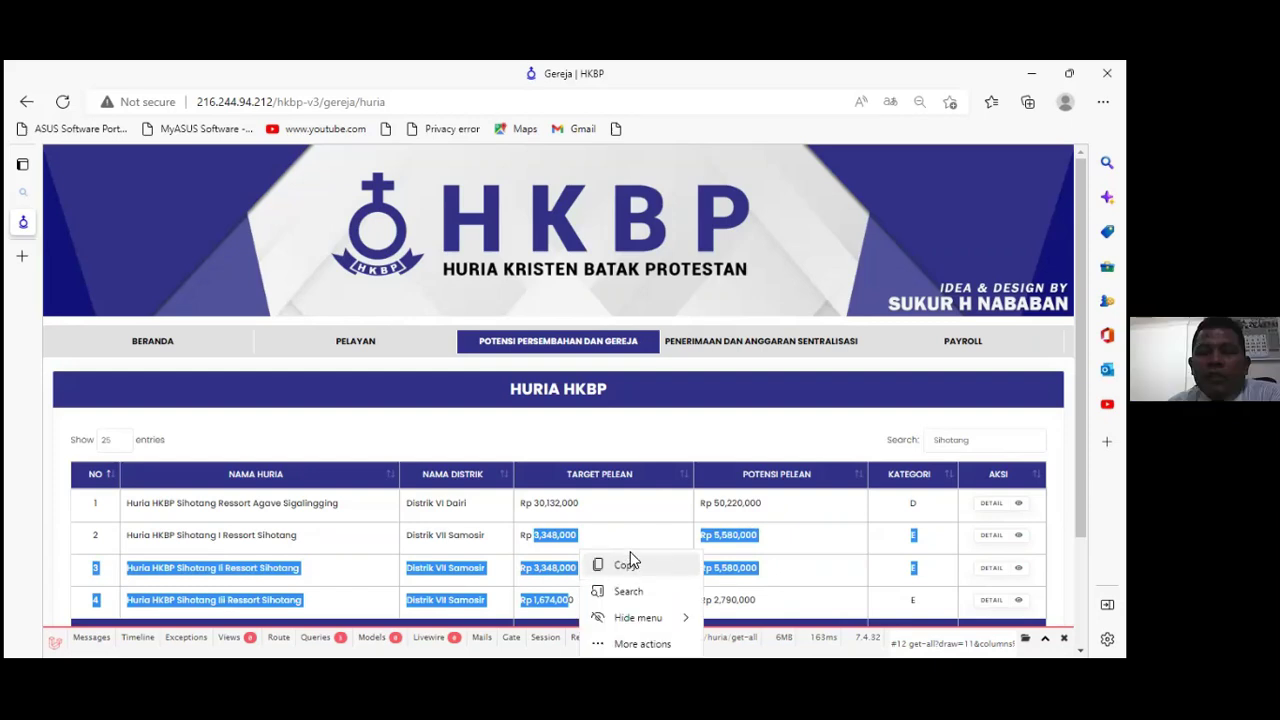
pyautogui.click(534, 583)
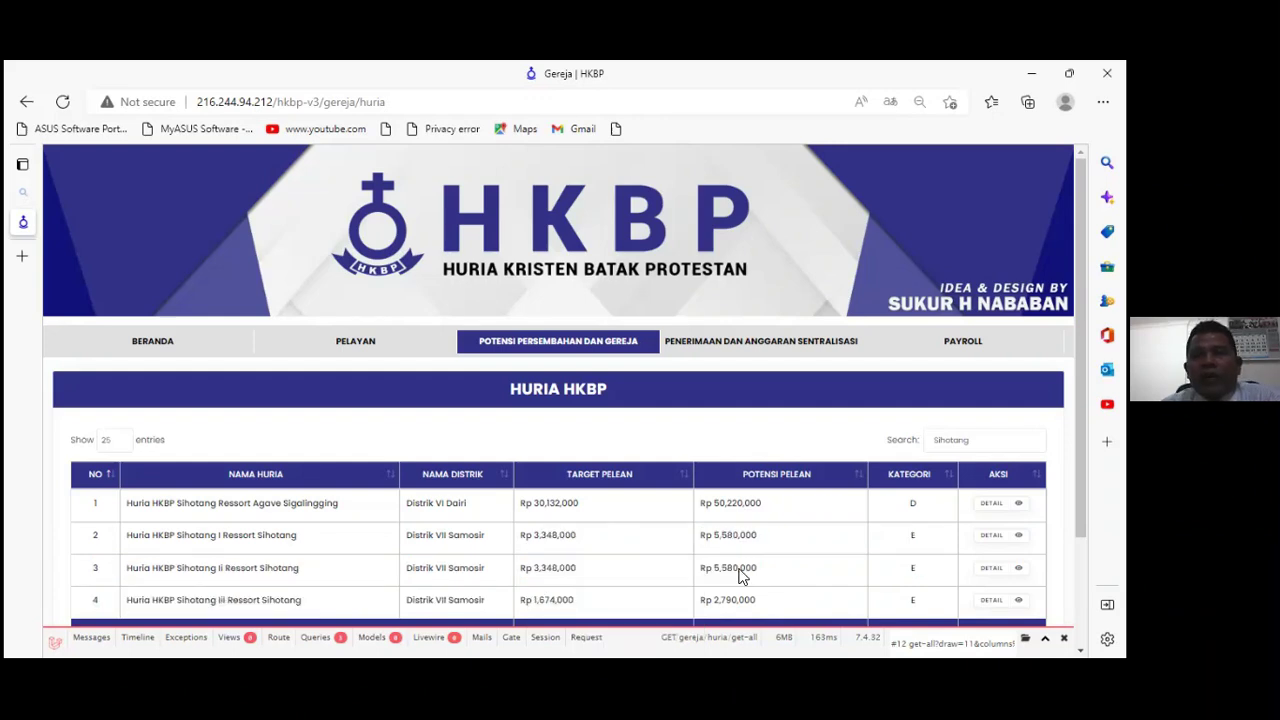
pyautogui.click(950, 340)
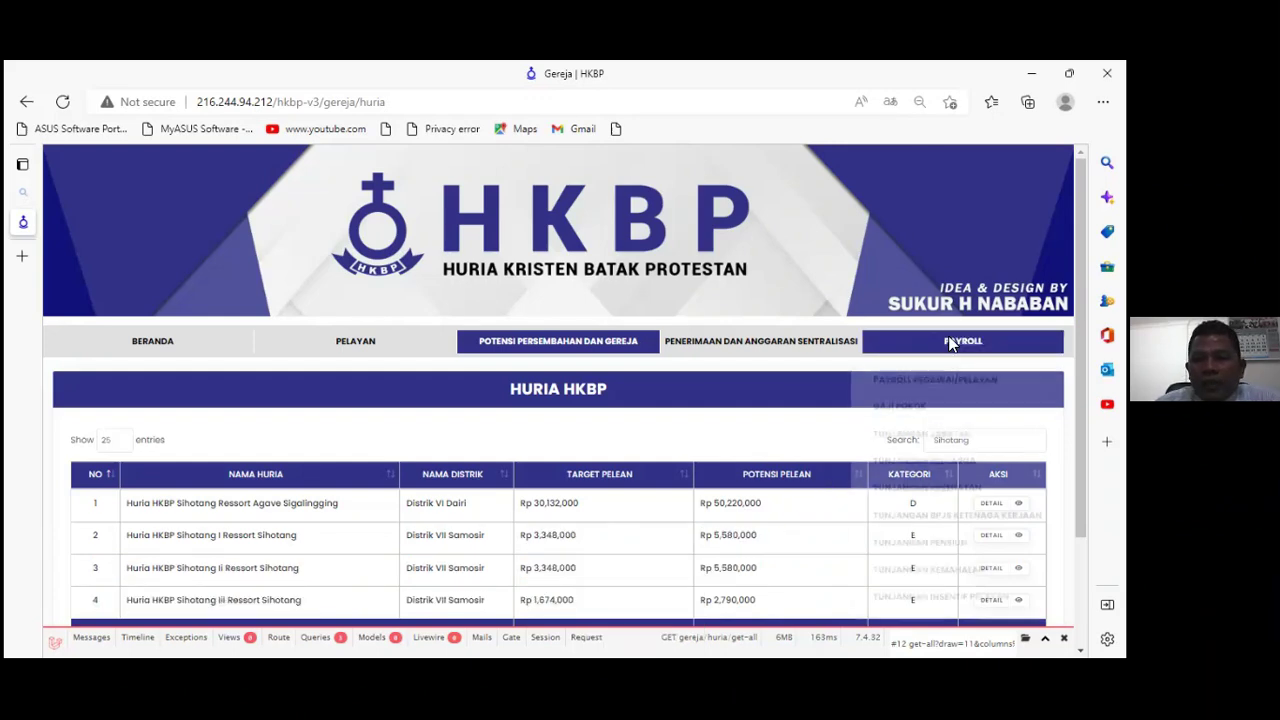
# Step: Open Gaji Pokok, then return to the Potensi Persembahan summary of 32 Distrik, 790 Ressort, 3.665 Huria
pyautogui.click(946, 404)
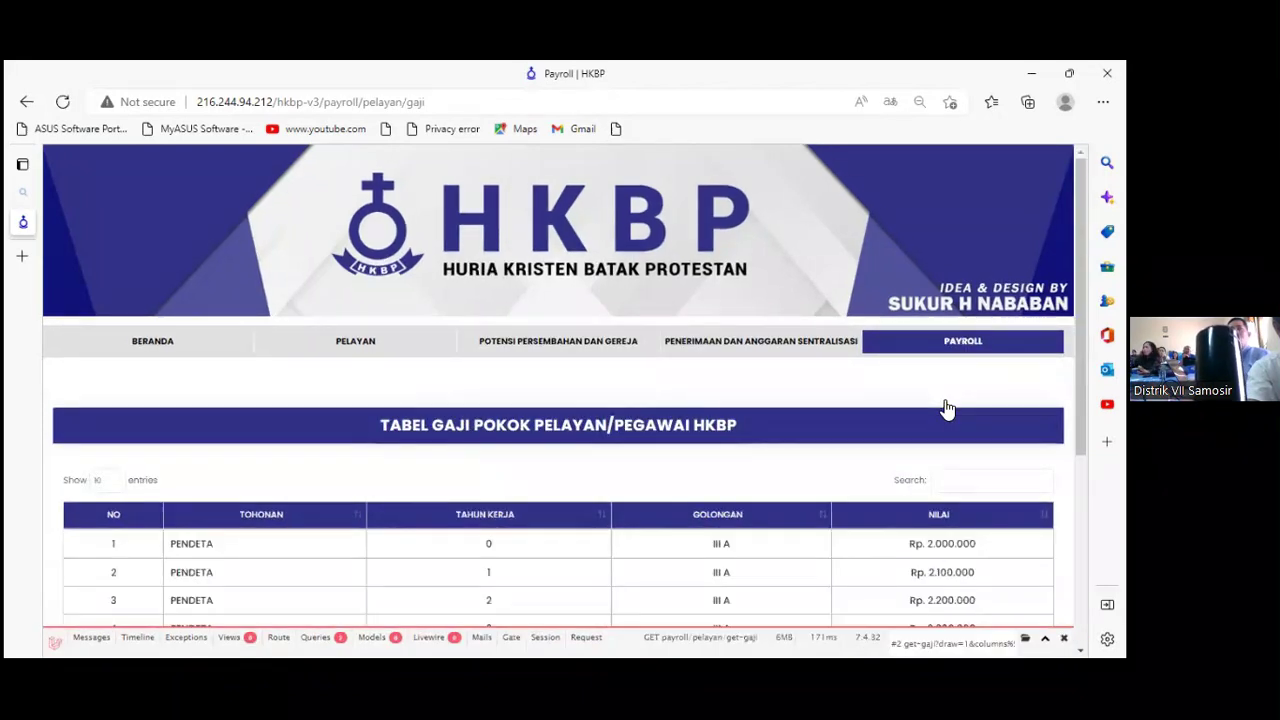
pyautogui.click(549, 345)
pyautogui.click(552, 402)
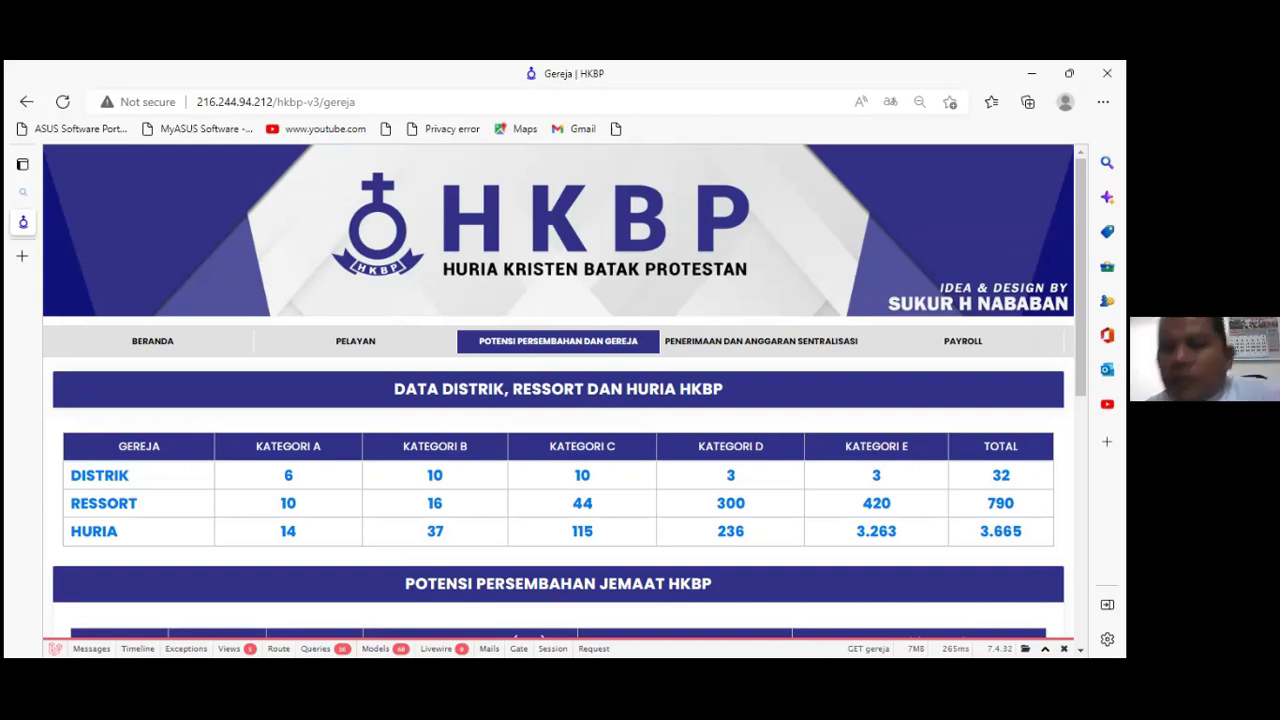
pyautogui.scroll(-3, 858, 495)
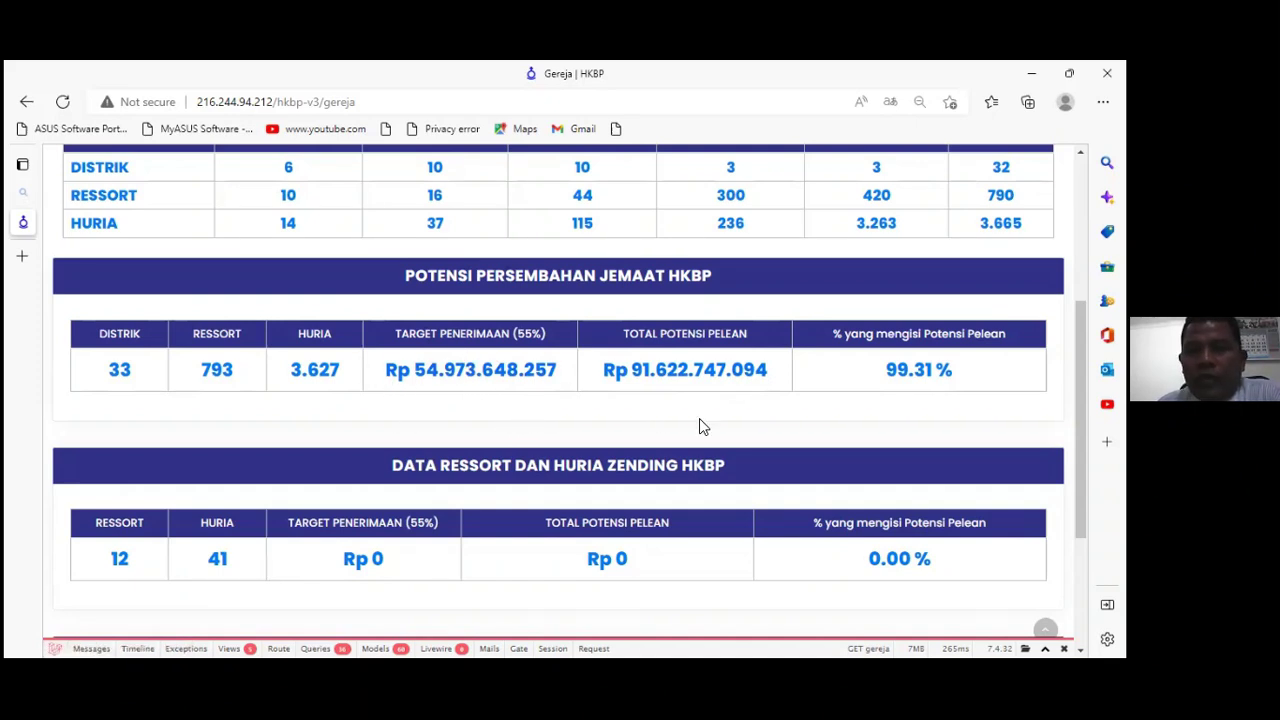
pyautogui.scroll(2, 699, 418)
pyautogui.scroll(-1, 703, 420)
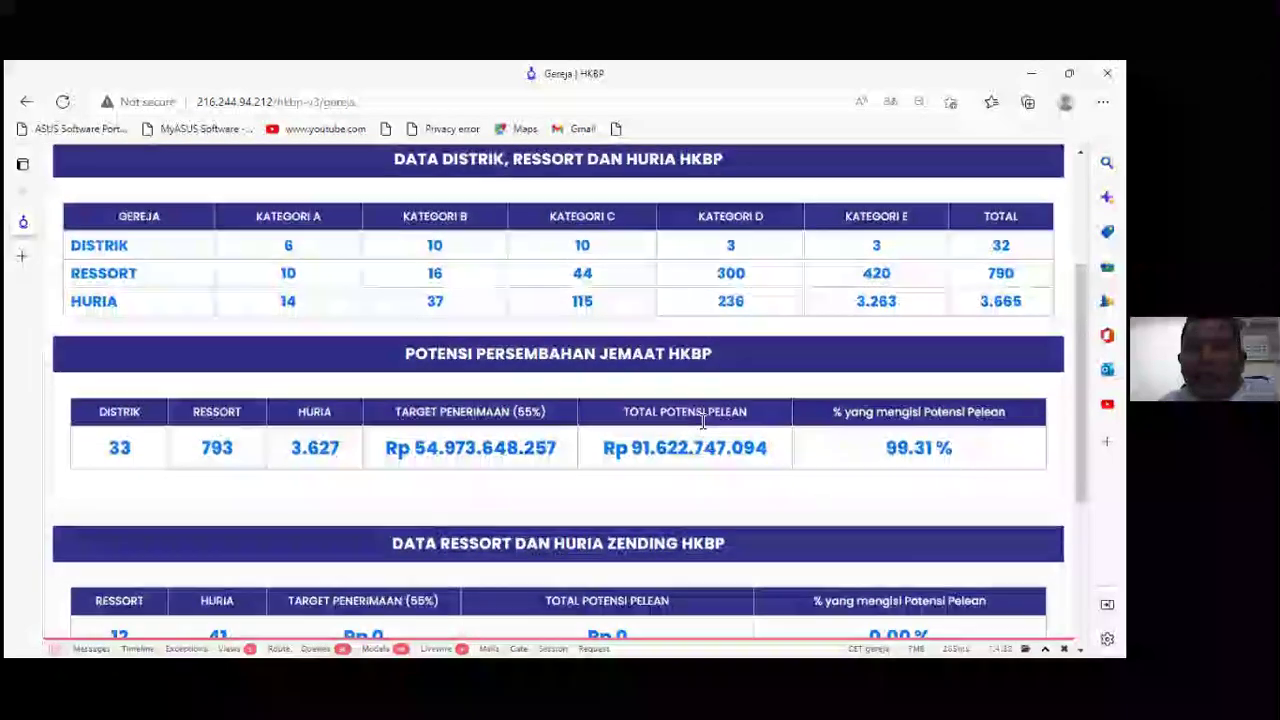
pyautogui.scroll(-2, 703, 420)
pyautogui.scroll(-1, 605, 363)
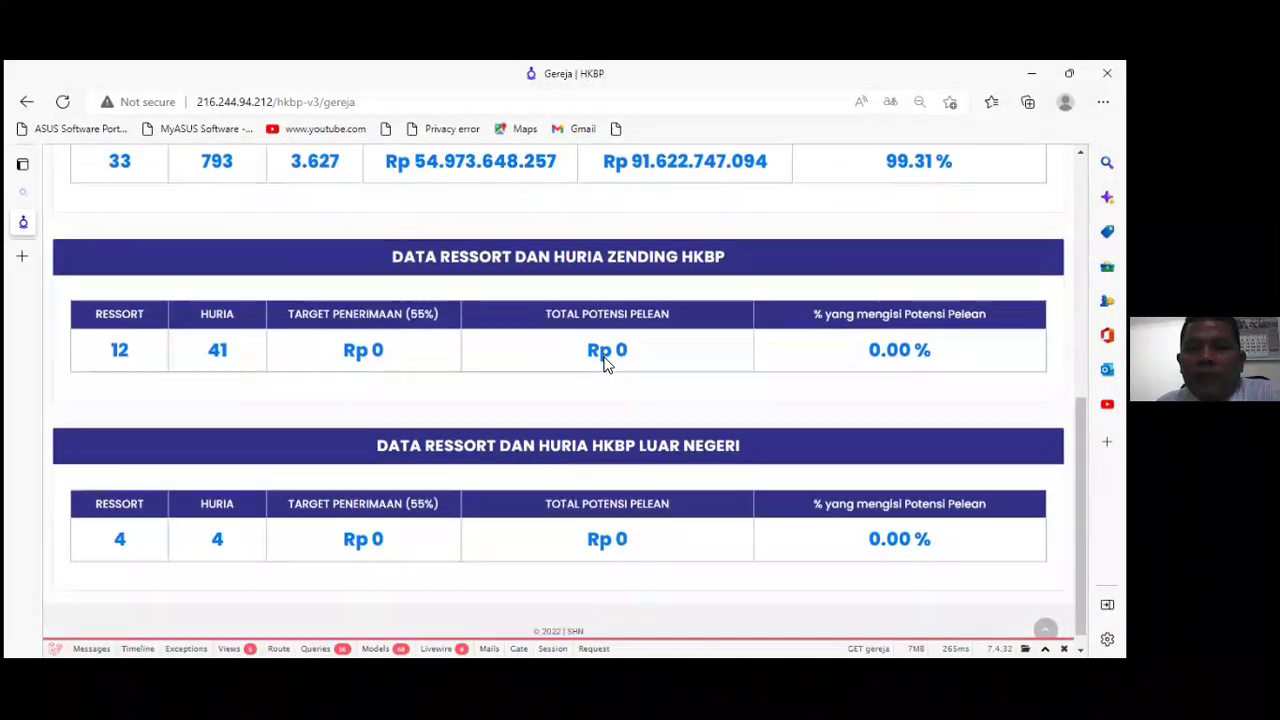
pyautogui.scroll(3, 789, 426)
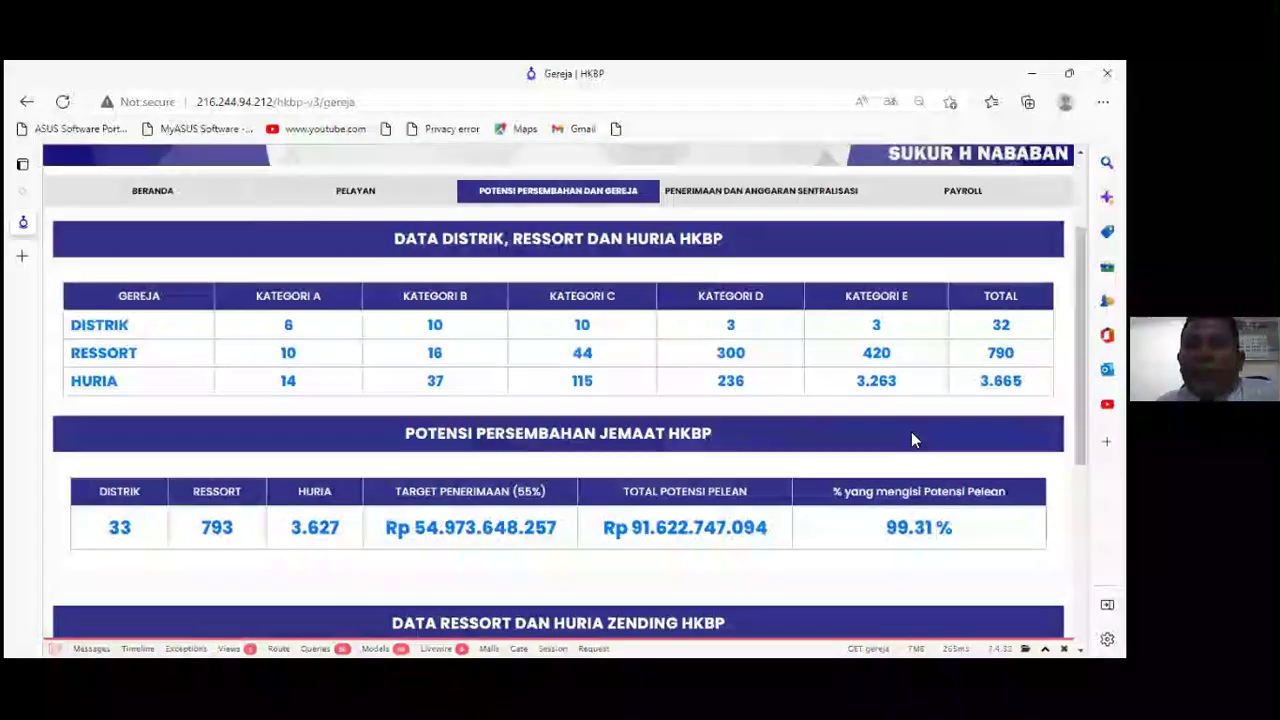
pyautogui.scroll(2, 911, 431)
pyautogui.scroll(-1, 905, 437)
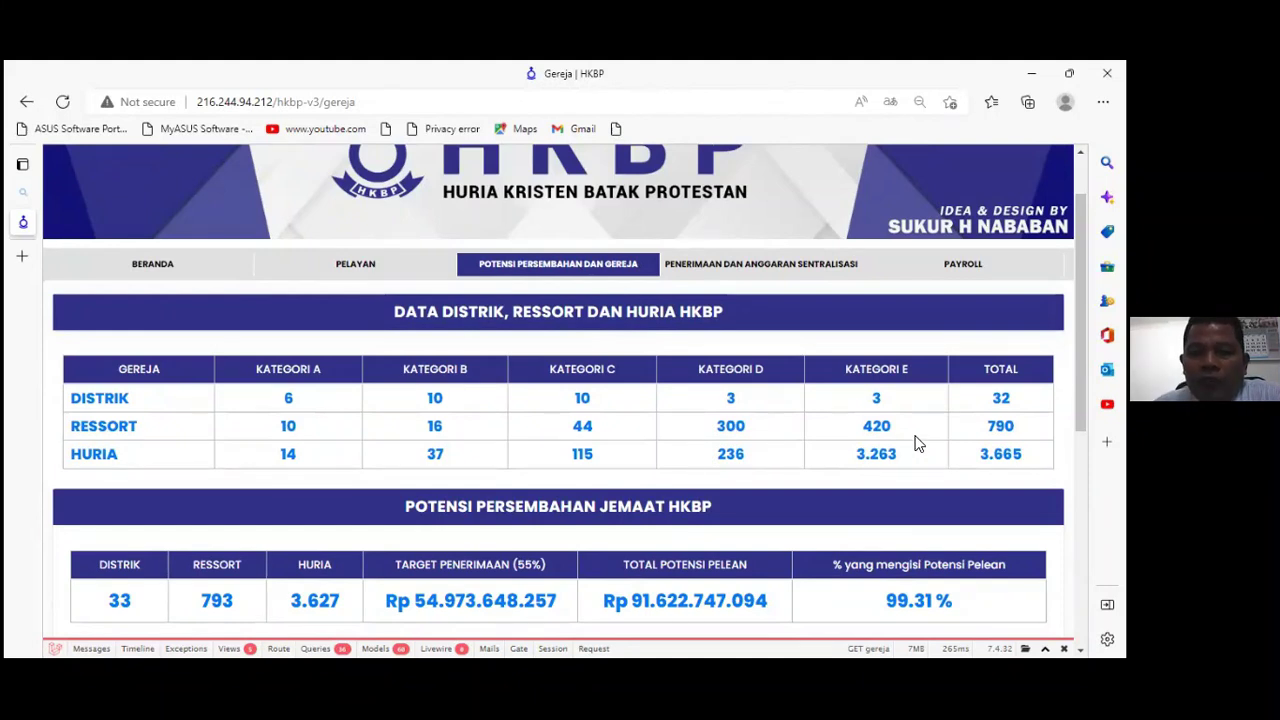
pyautogui.scroll(-2, 906, 441)
pyautogui.scroll(-1, 559, 391)
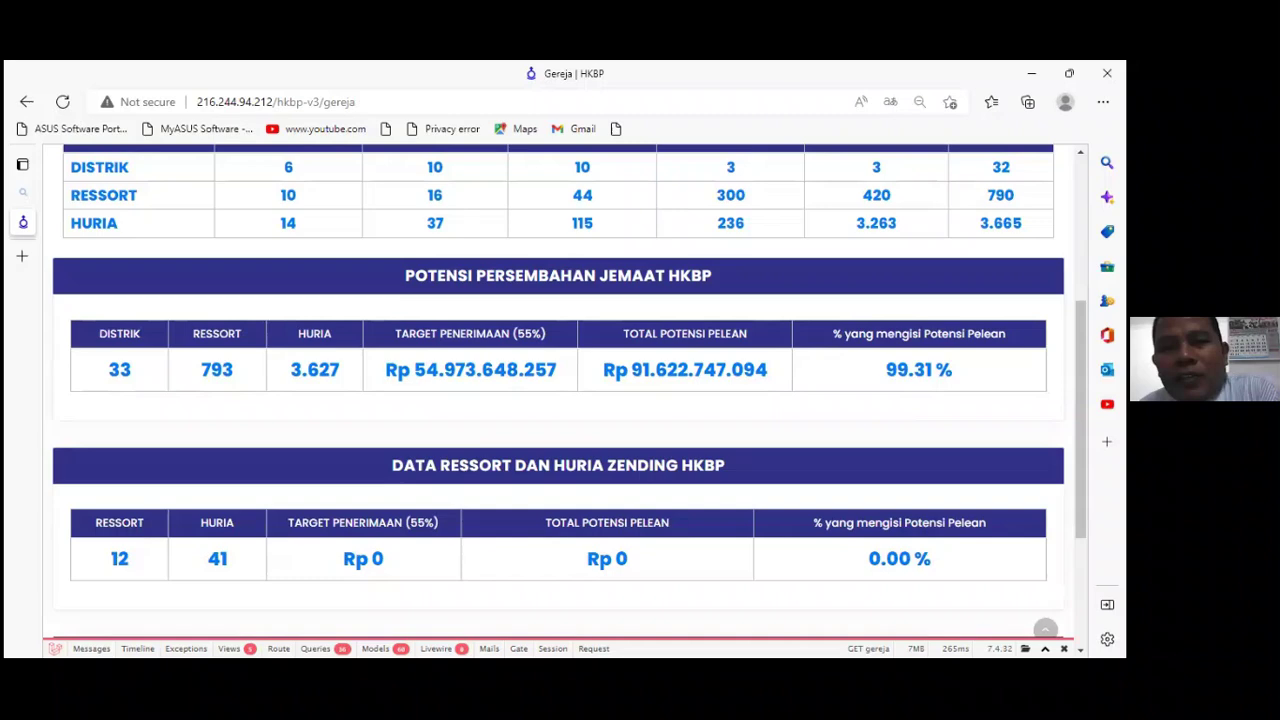
pyautogui.scroll(-3, 748, 570)
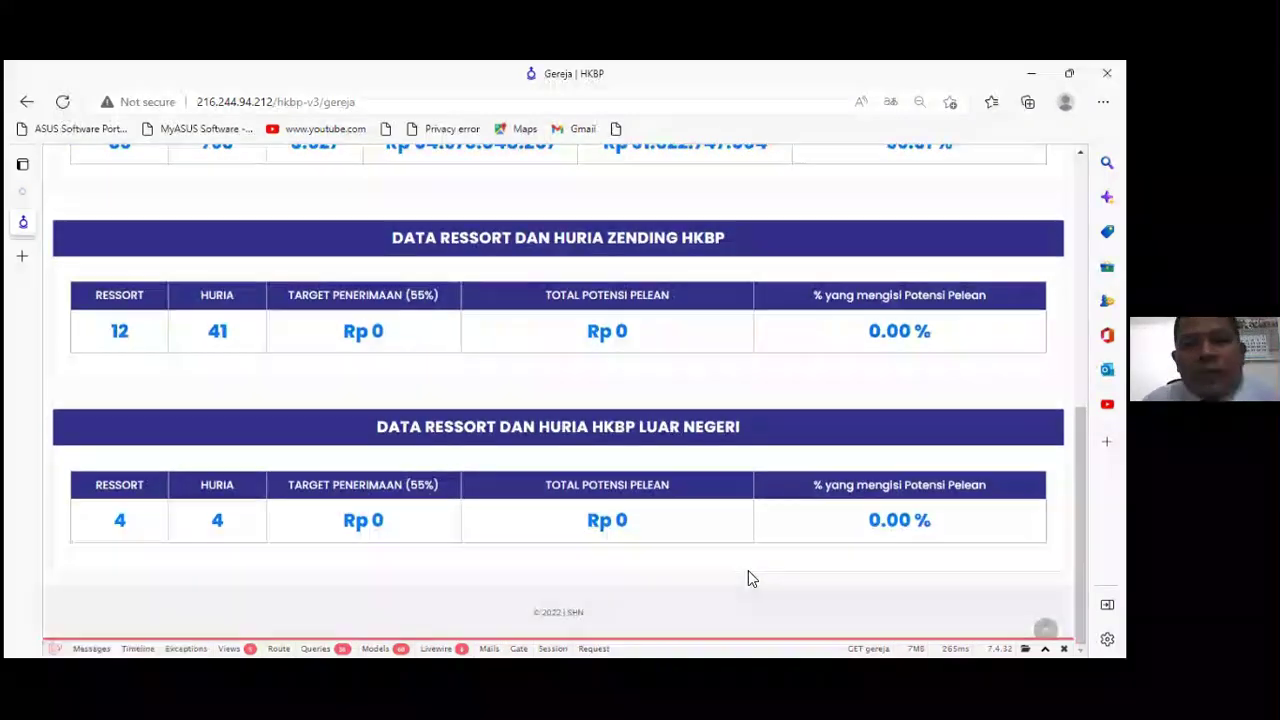
pyautogui.scroll(7, 750, 575)
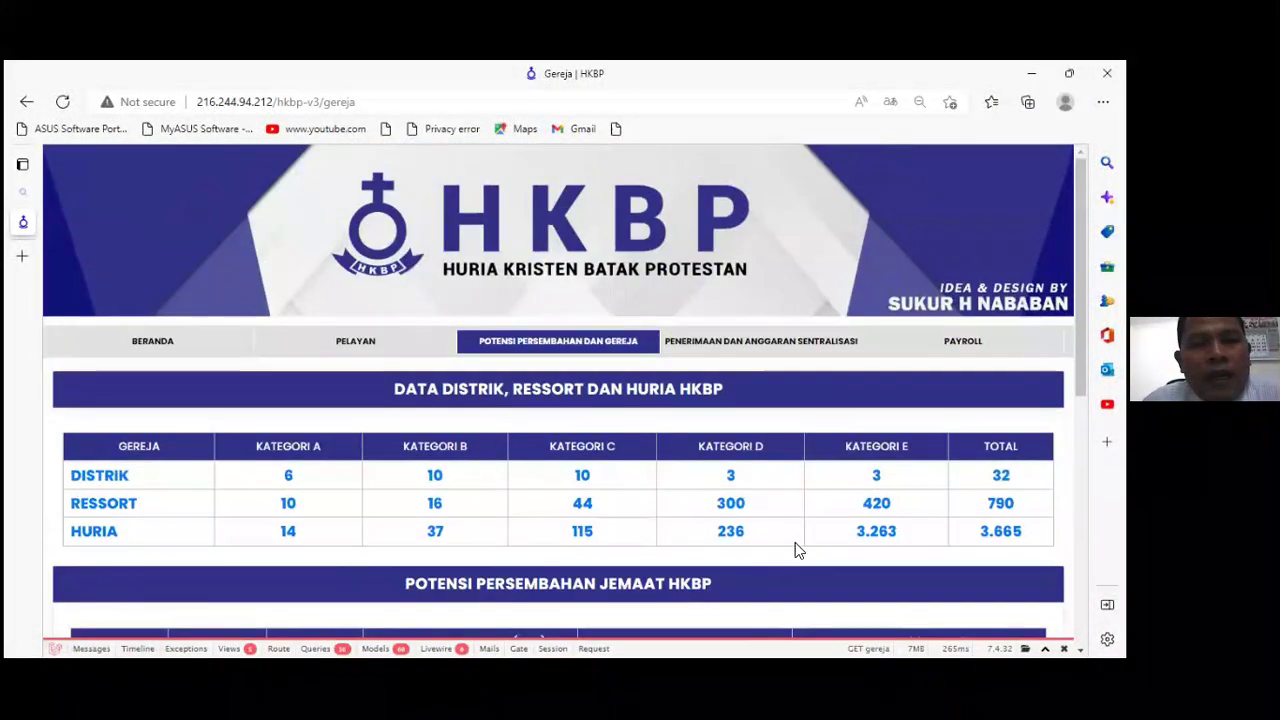
# Step: Open the Pelayan page and browse staff counts by tohonan, including 1954 Pendeta
pyautogui.click(368, 345)
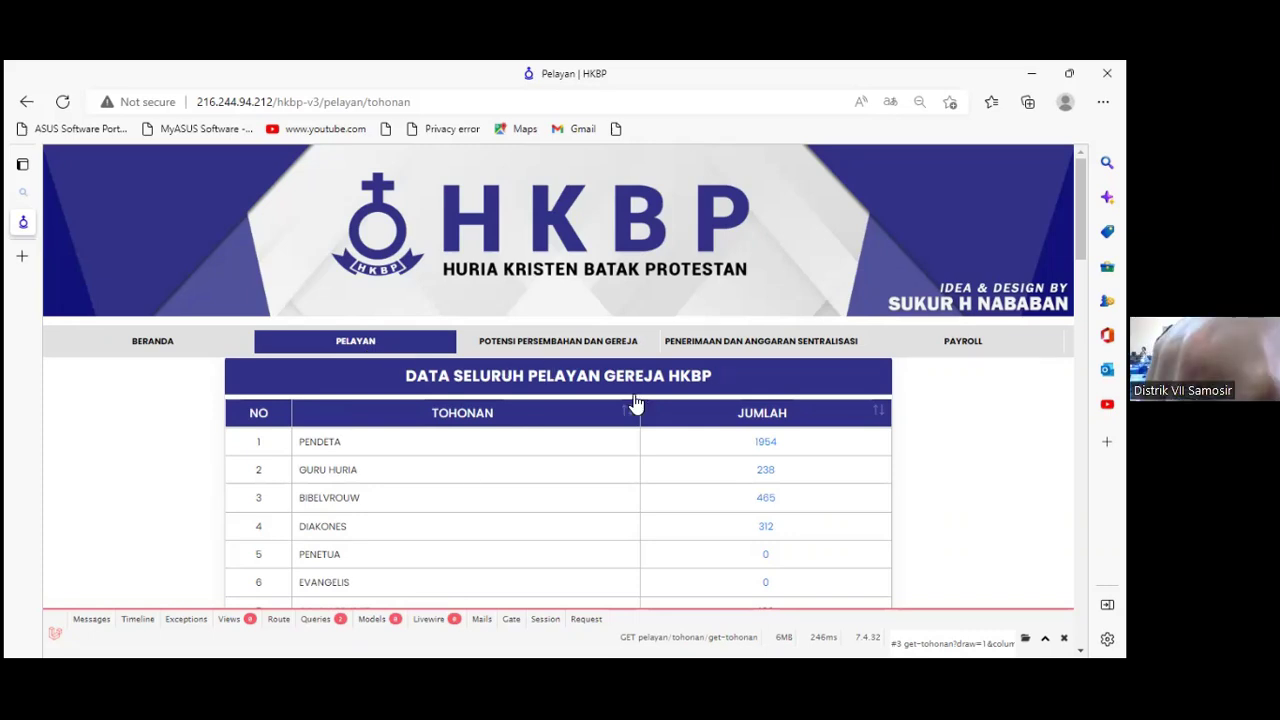
pyautogui.scroll(-3, 503, 531)
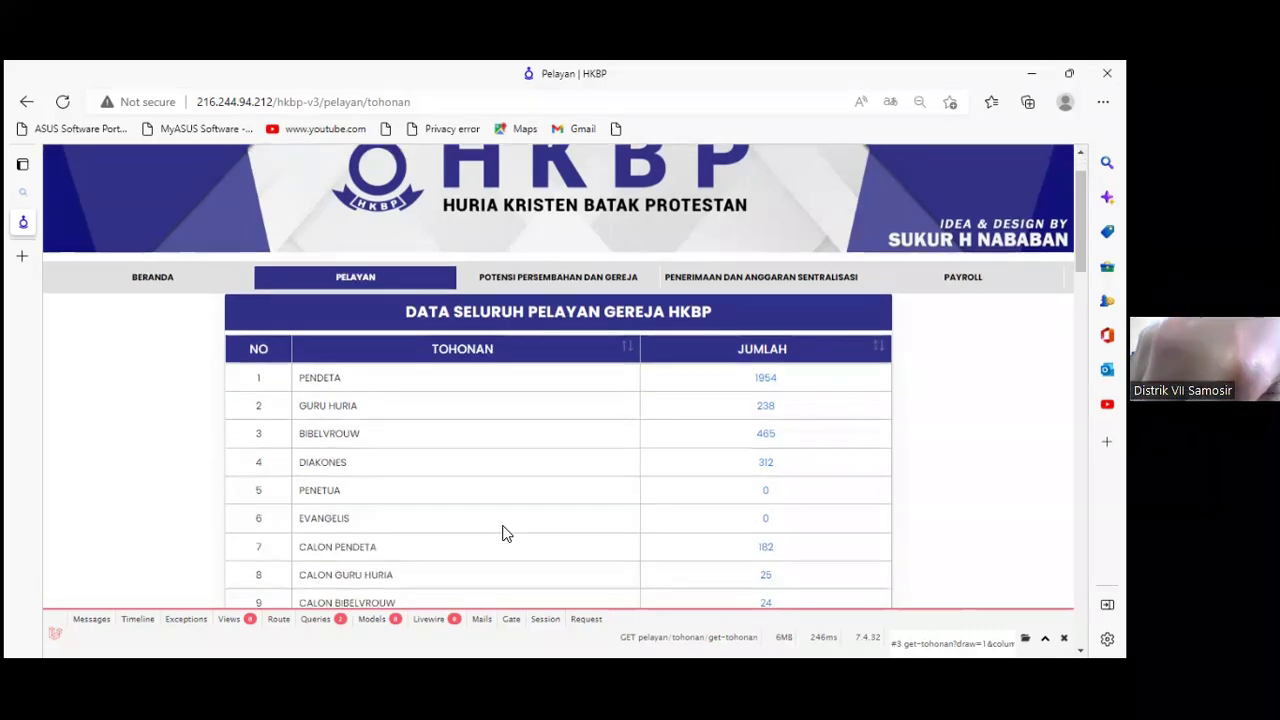
pyautogui.scroll(-3, 506, 533)
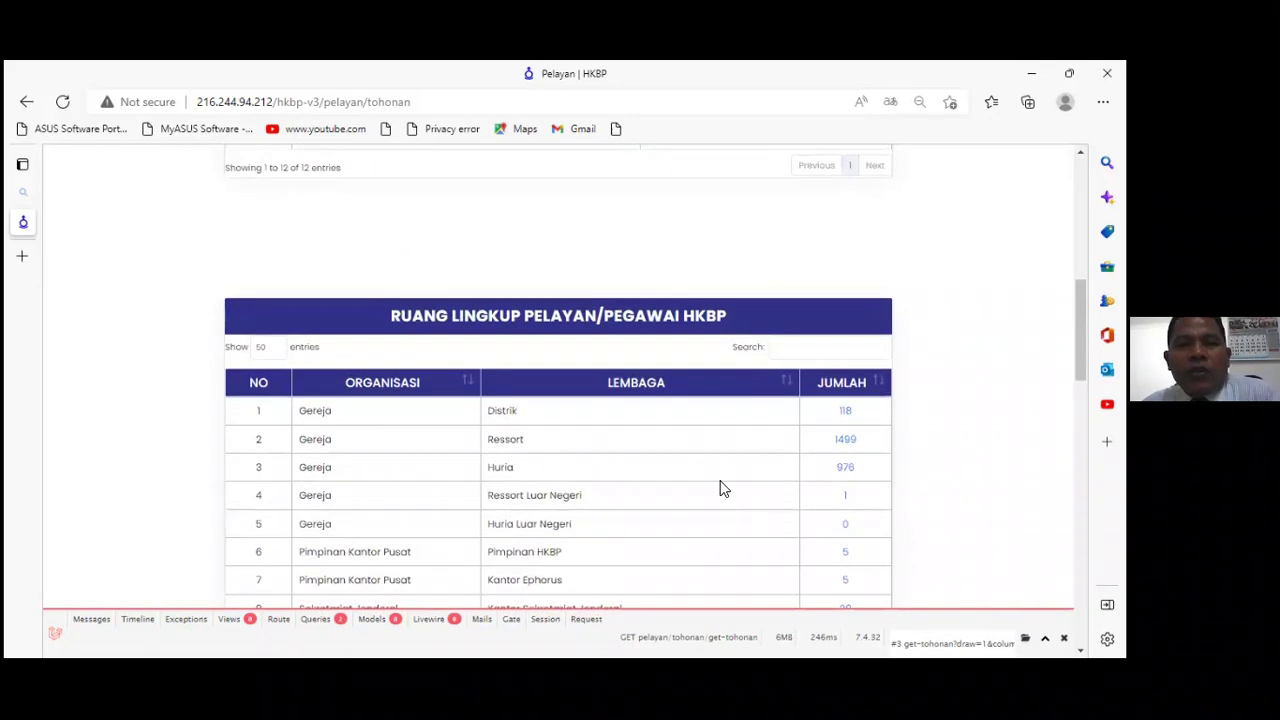
pyautogui.scroll(7, 731, 492)
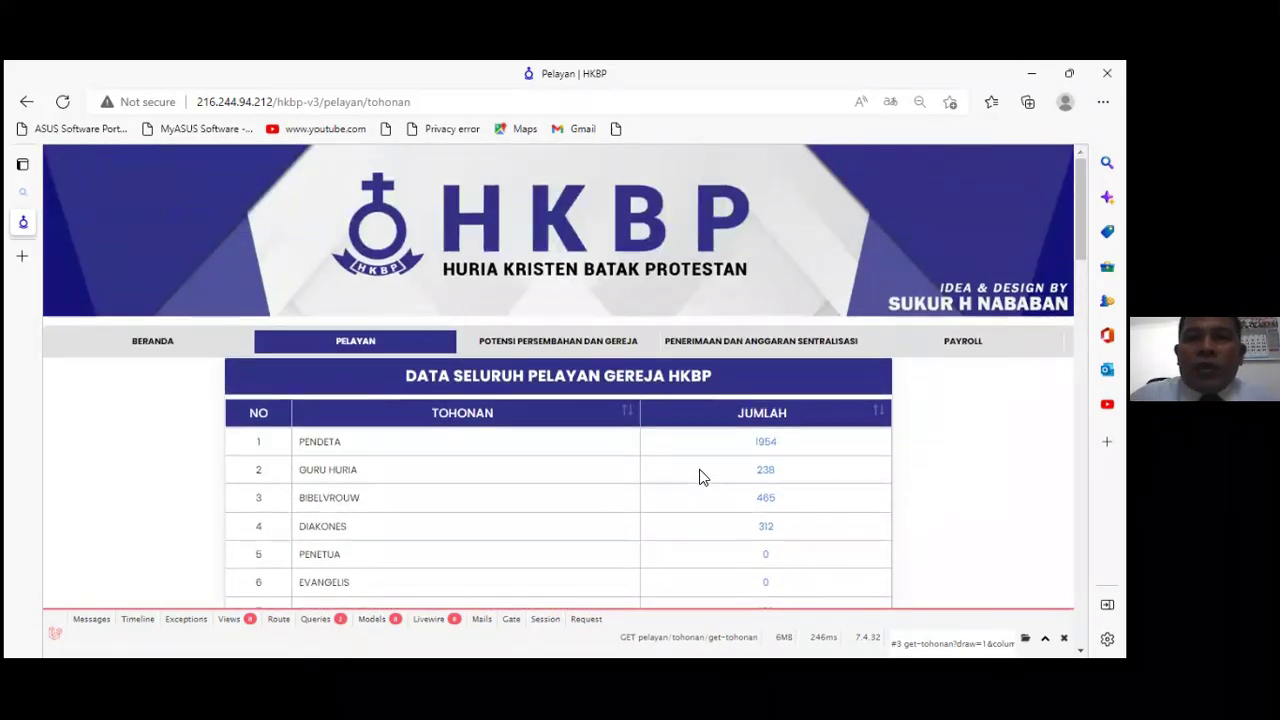
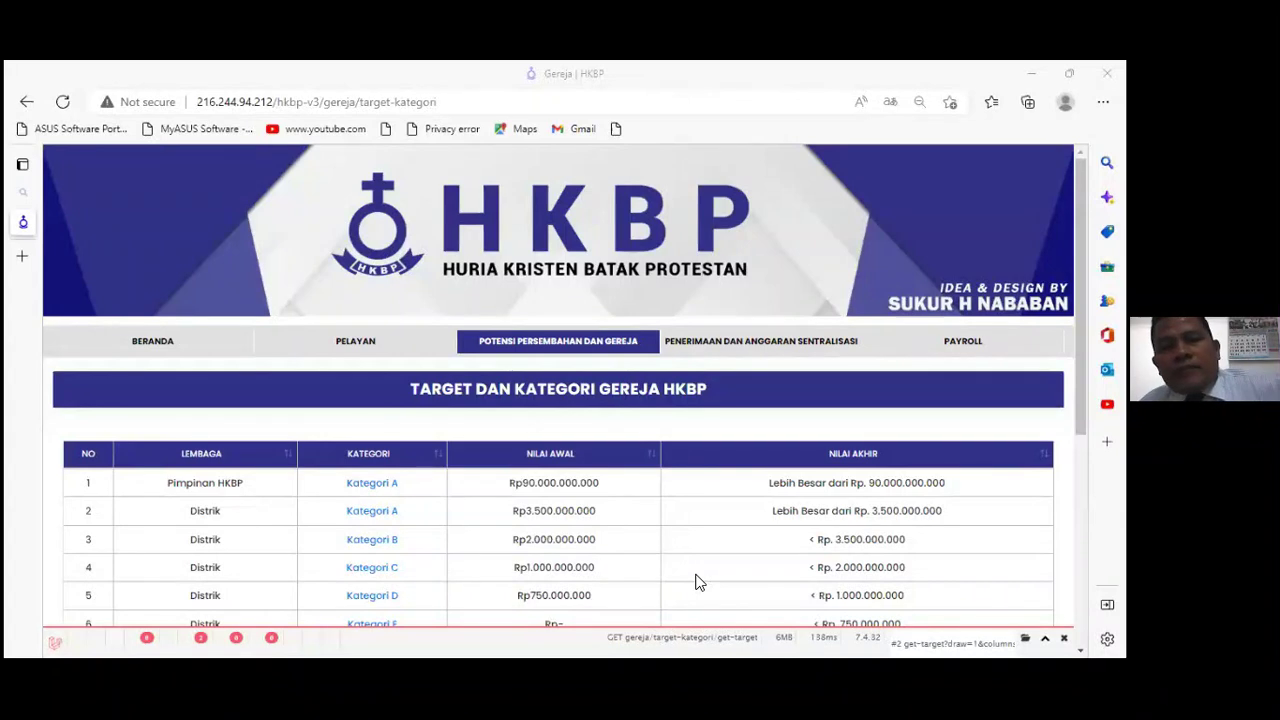
pyautogui.scroll(-2, 689, 549)
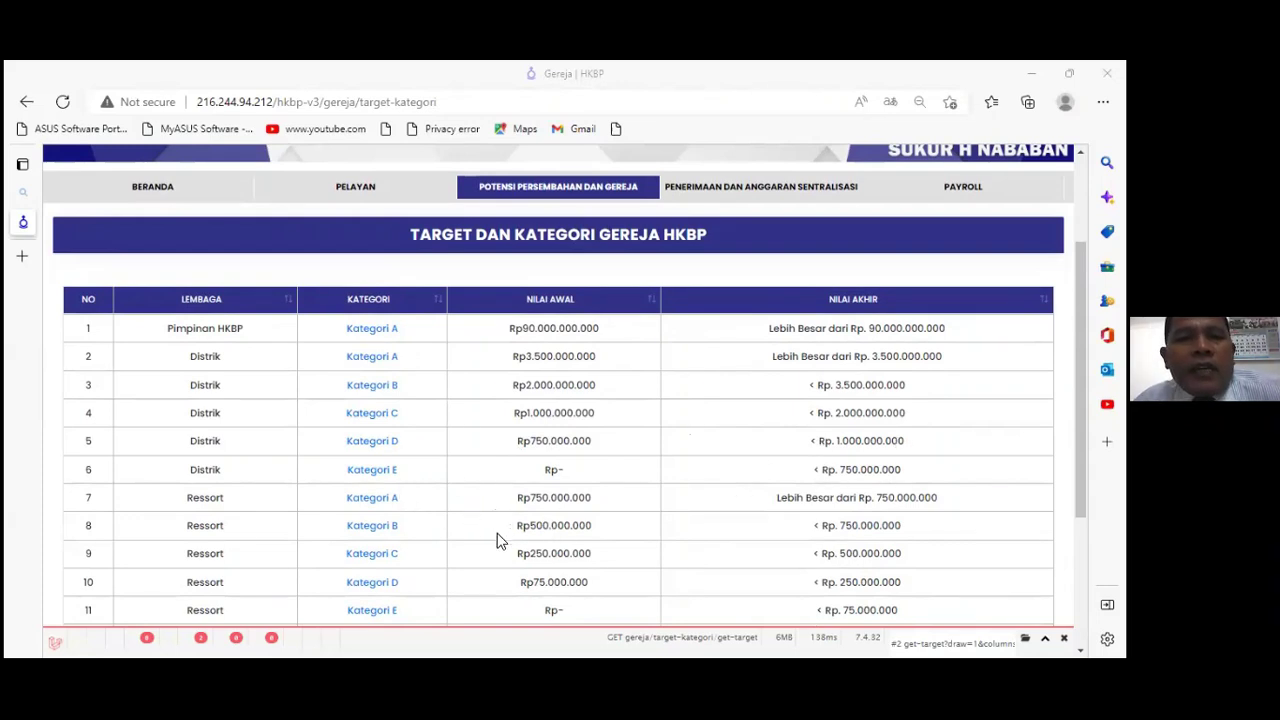
pyautogui.click(384, 420)
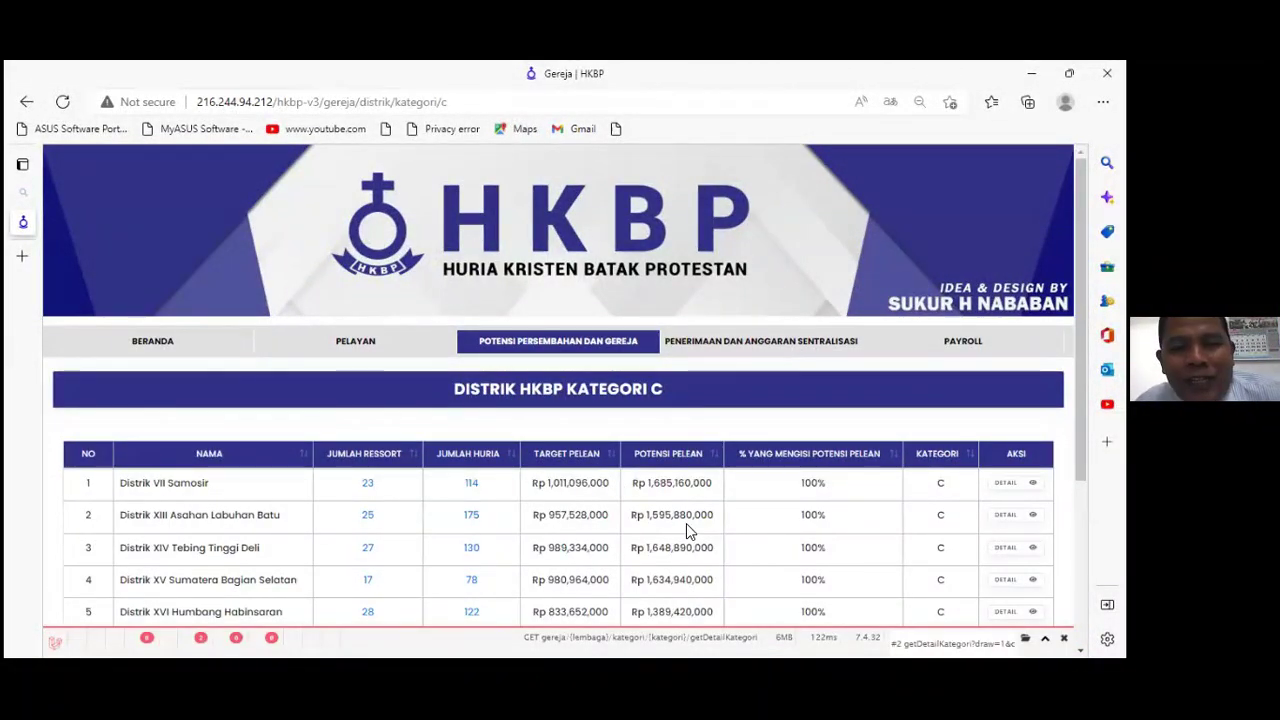
pyautogui.scroll(-3, 691, 541)
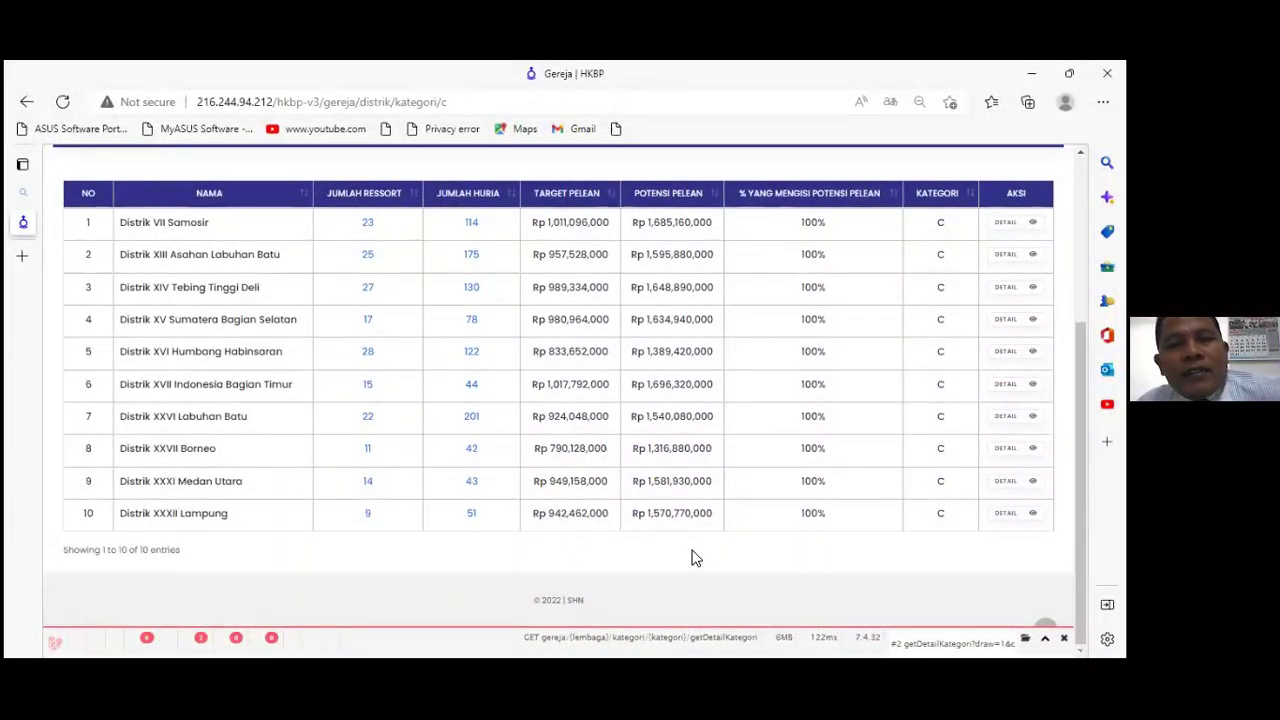
pyautogui.scroll(2, 696, 558)
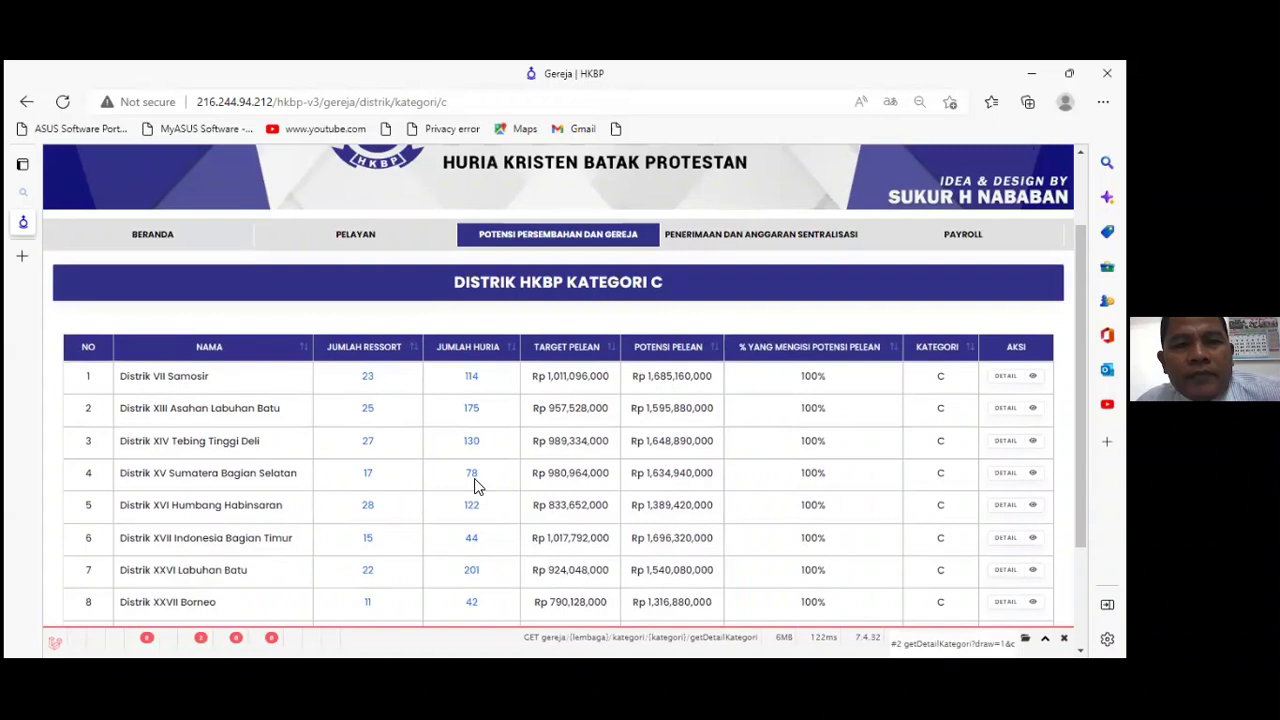
pyautogui.click(548, 284)
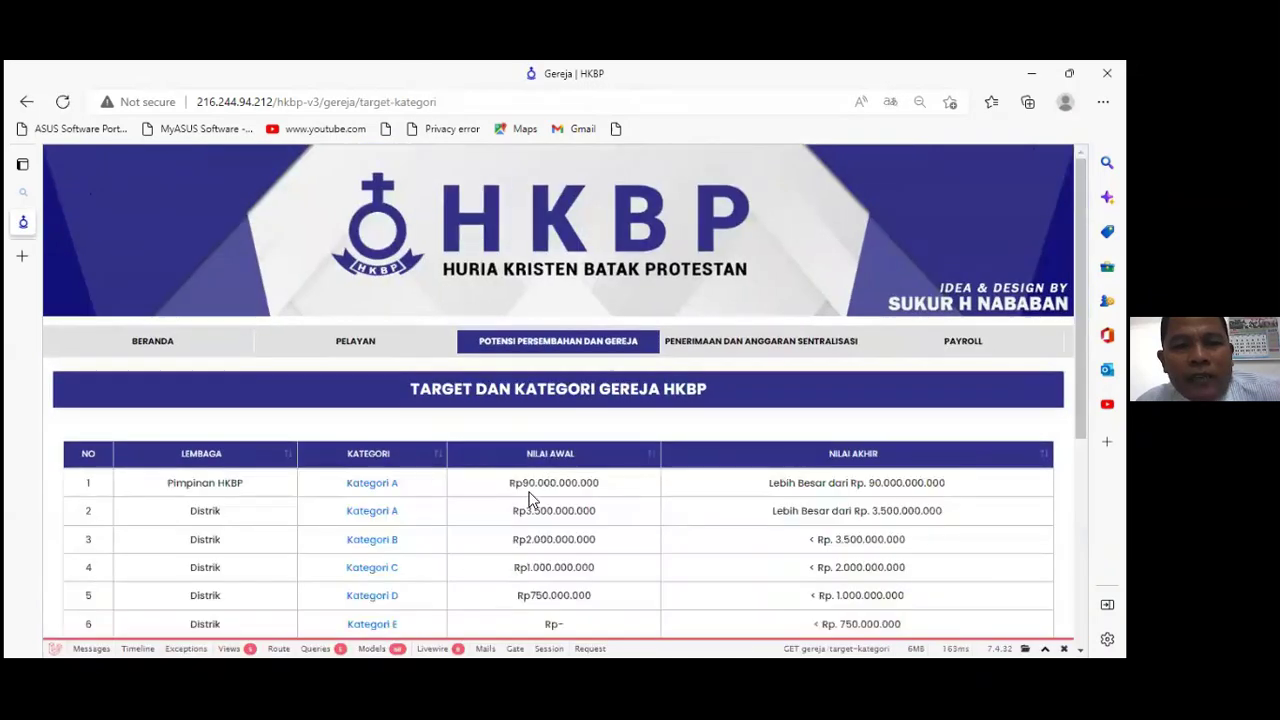
pyautogui.scroll(-1, 520, 510)
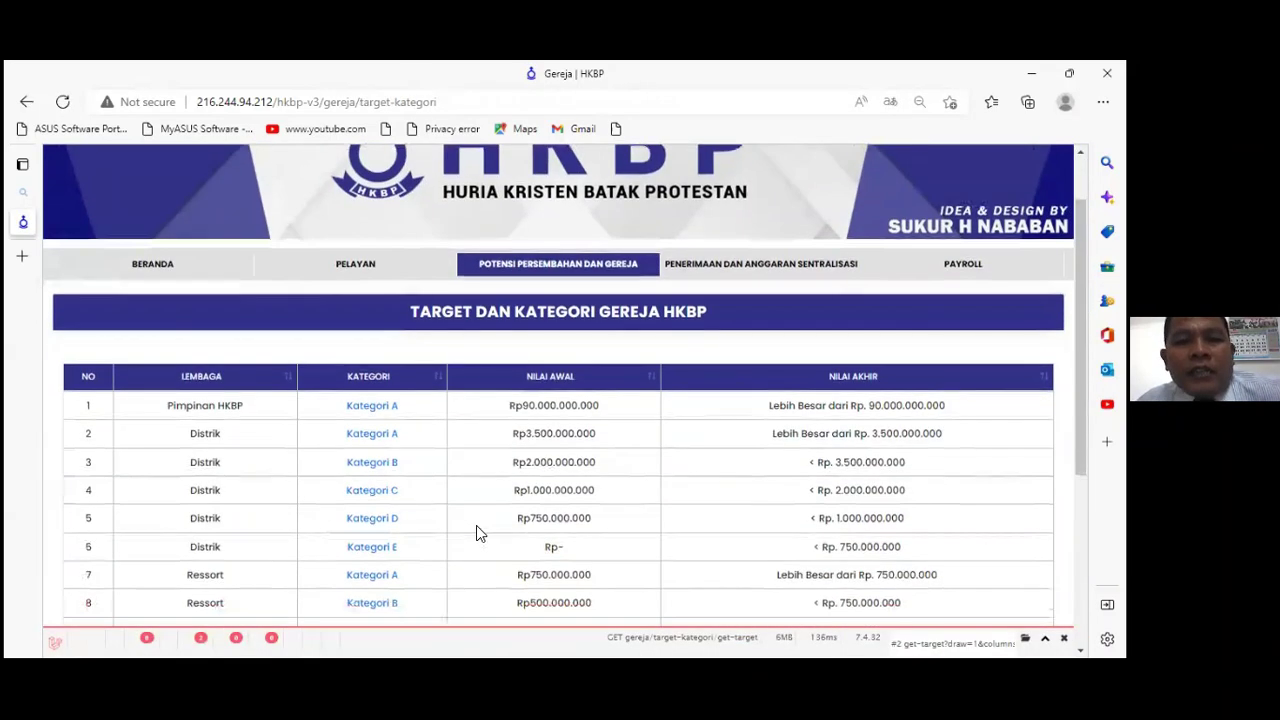
pyautogui.click(388, 550)
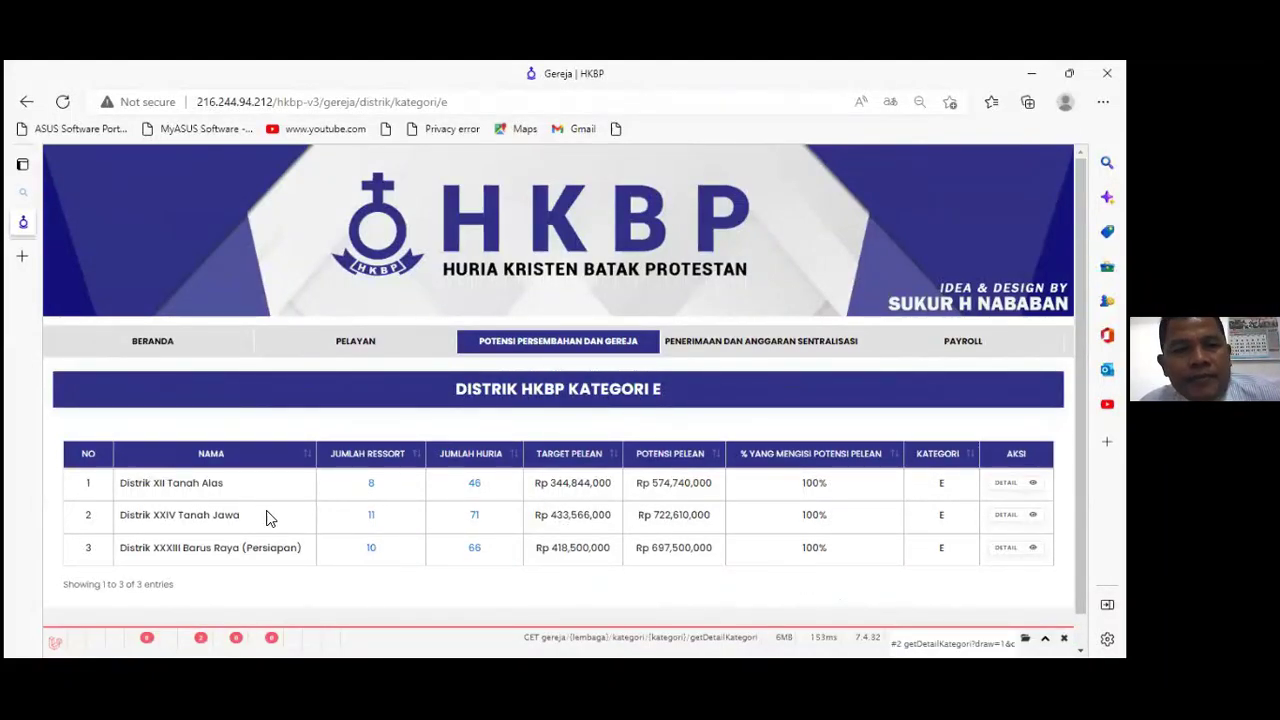
pyautogui.moveTo(565, 345)
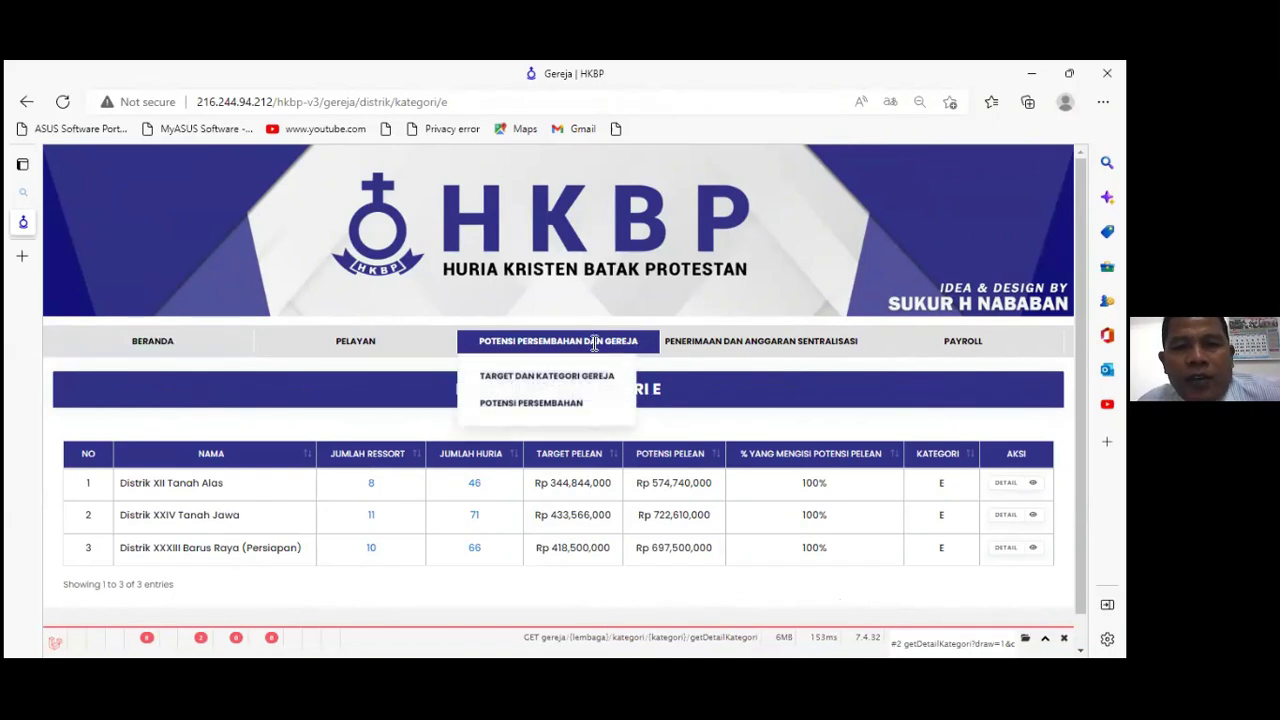
pyautogui.click(568, 378)
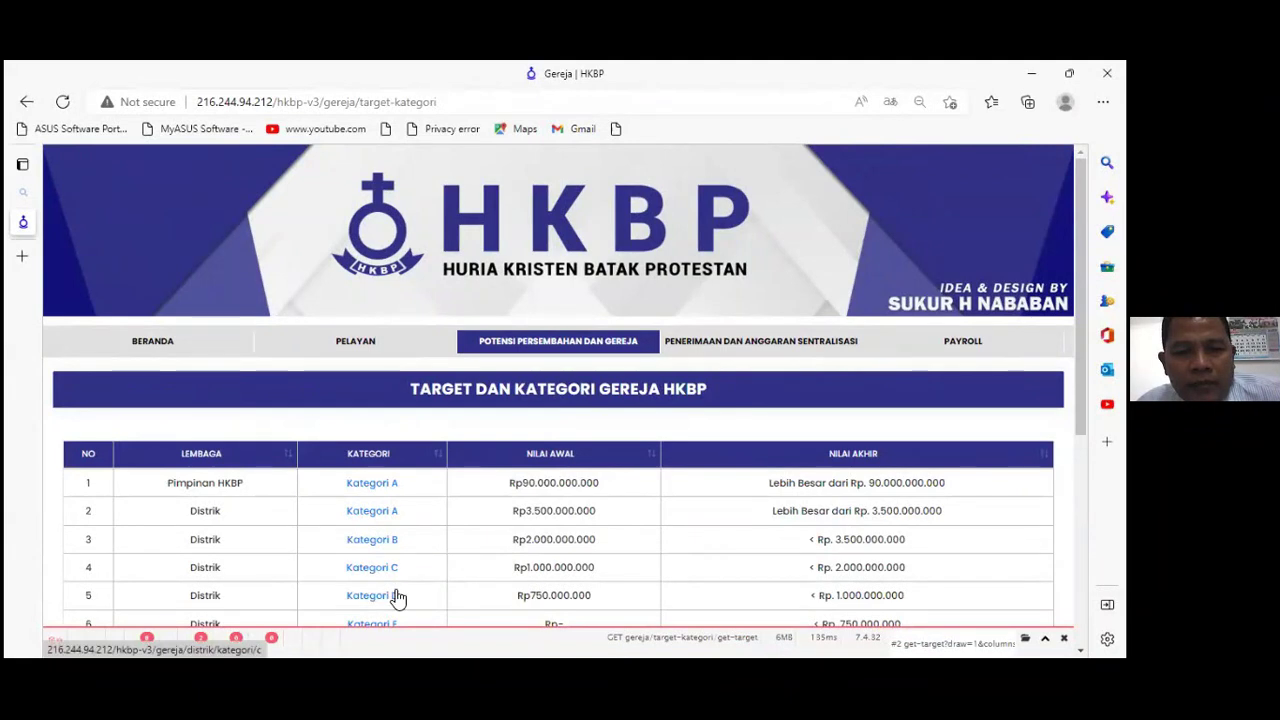
pyautogui.click(381, 599)
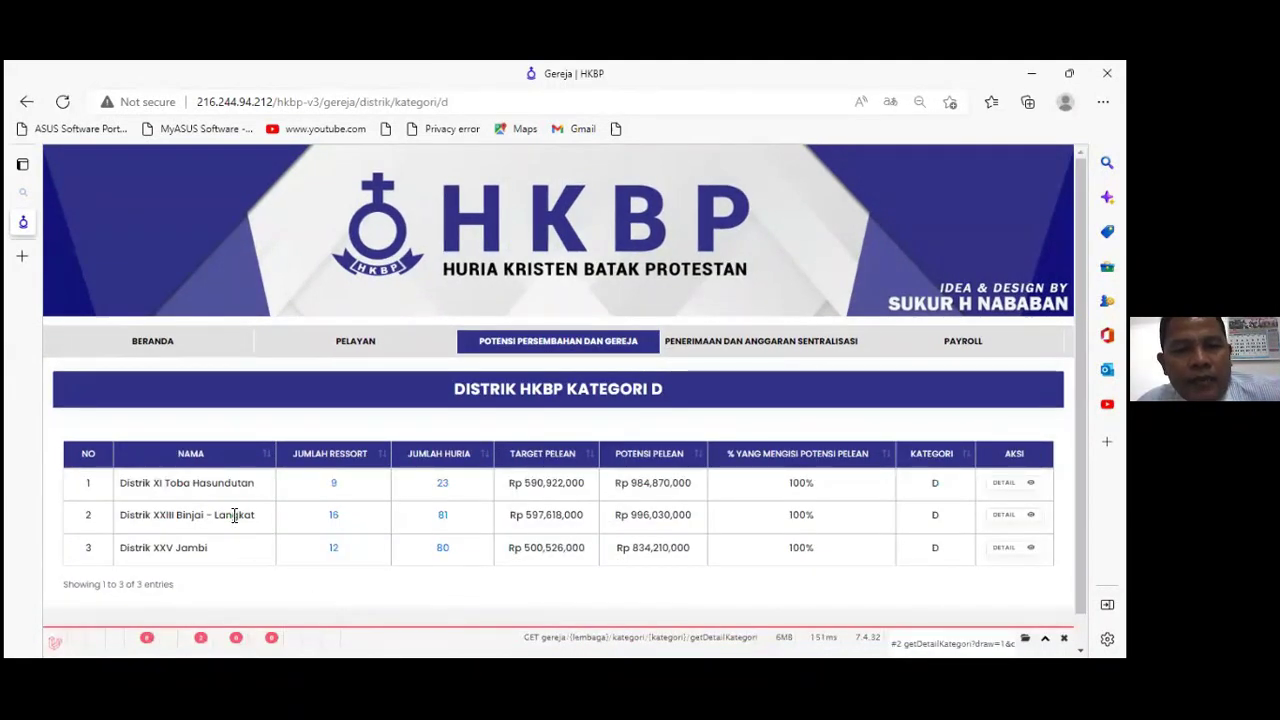
pyautogui.scroll(-1, 592, 610)
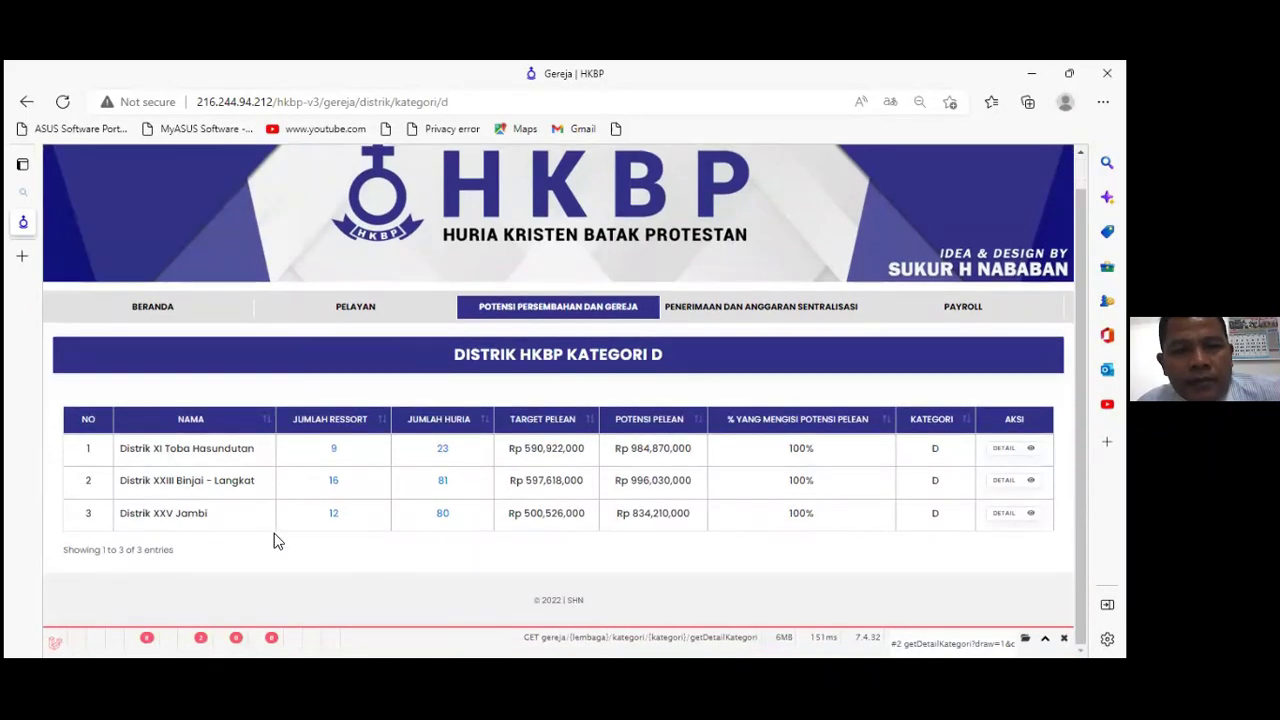
pyautogui.click(530, 300)
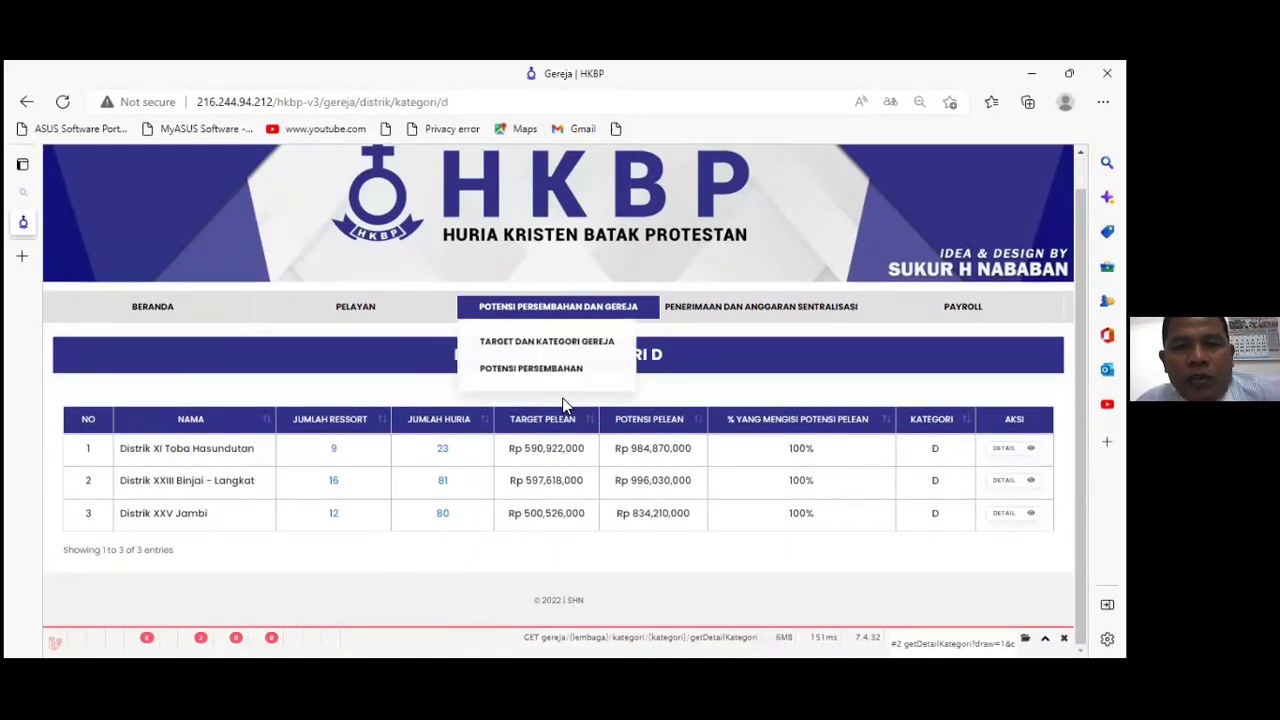
pyautogui.click(538, 342)
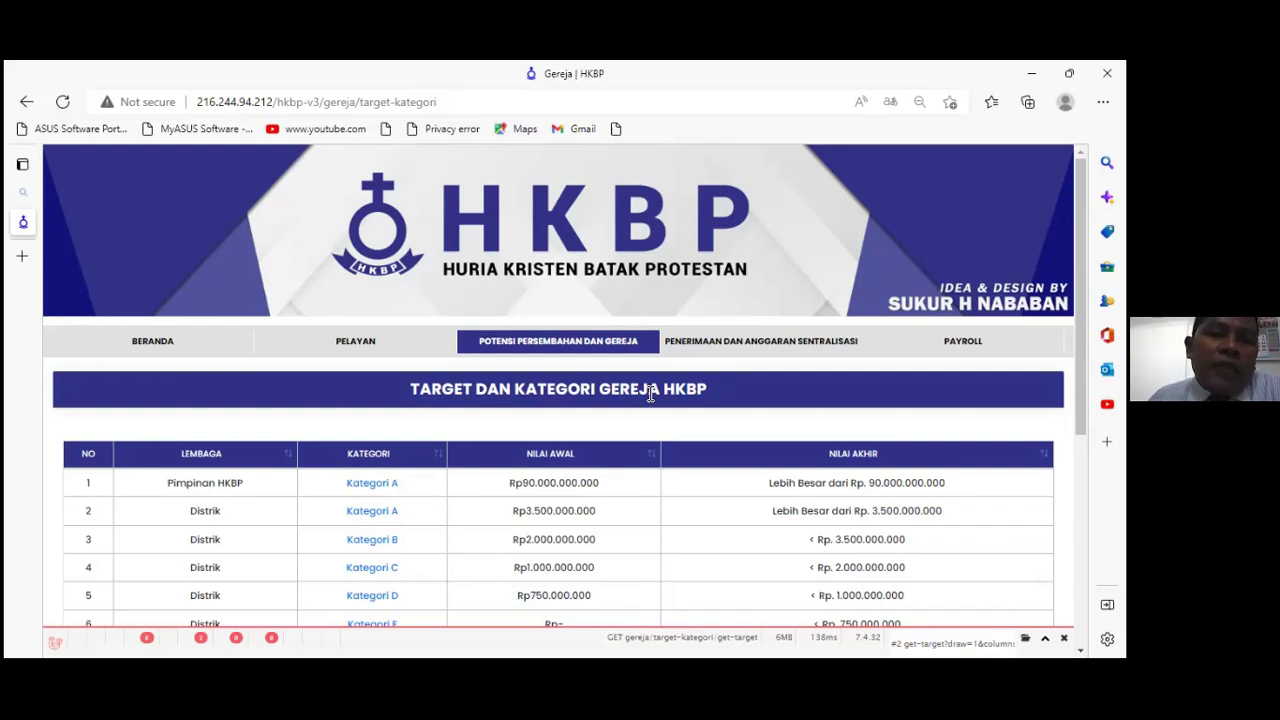
# Step: View the Ressort Kategori A list, then return to the Target dan Kategori Gereja table
pyautogui.scroll(-1, 615, 488)
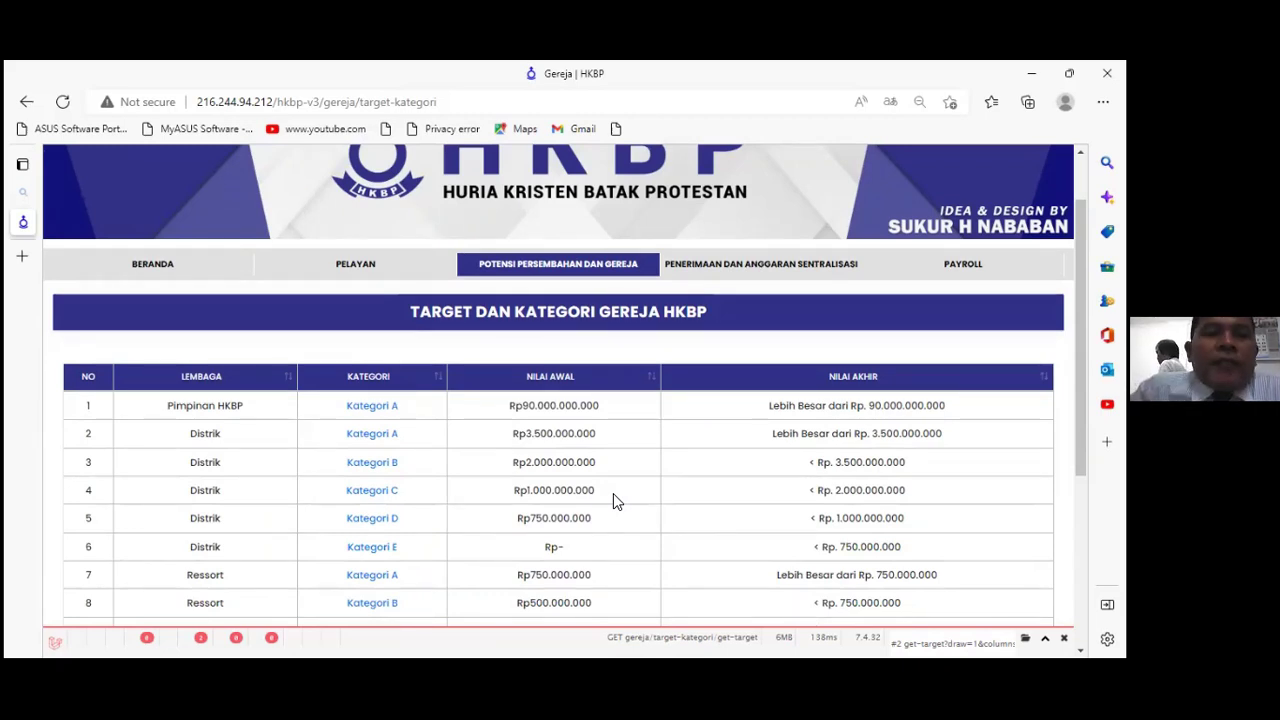
pyautogui.scroll(-3, 686, 490)
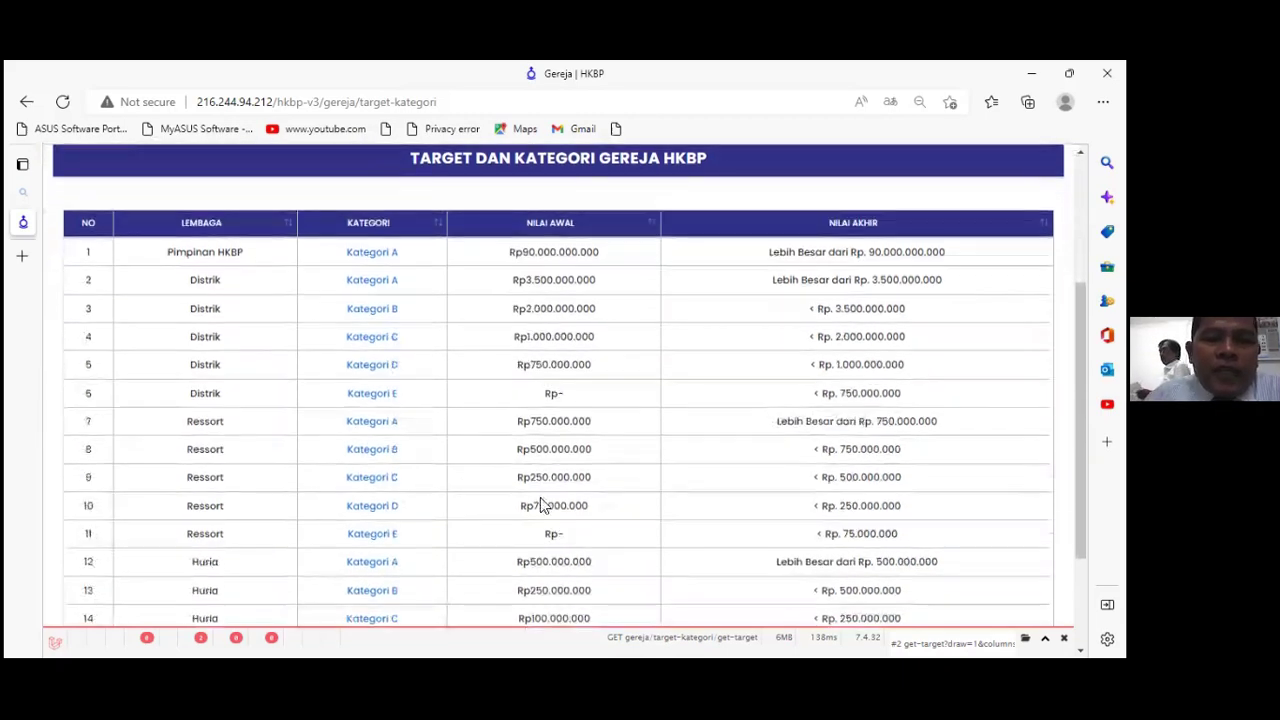
pyautogui.click(375, 435)
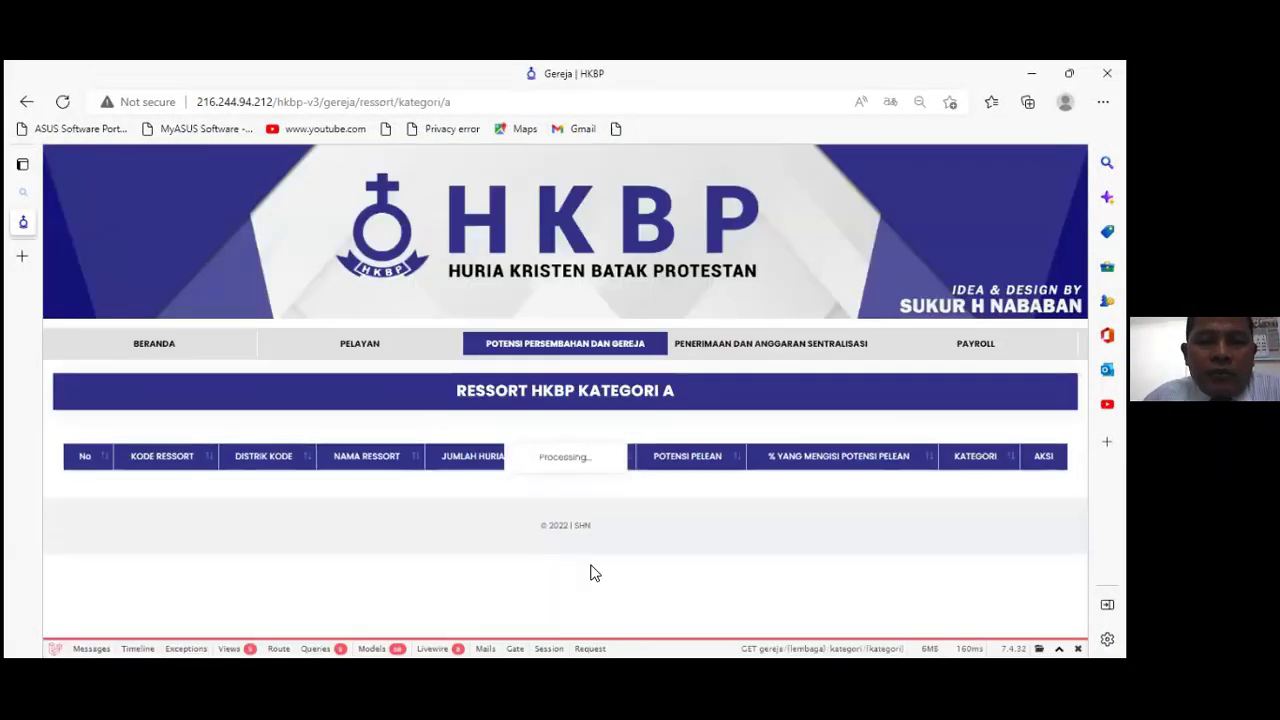
pyautogui.scroll(-5, 586, 559)
pyautogui.scroll(4, 585, 557)
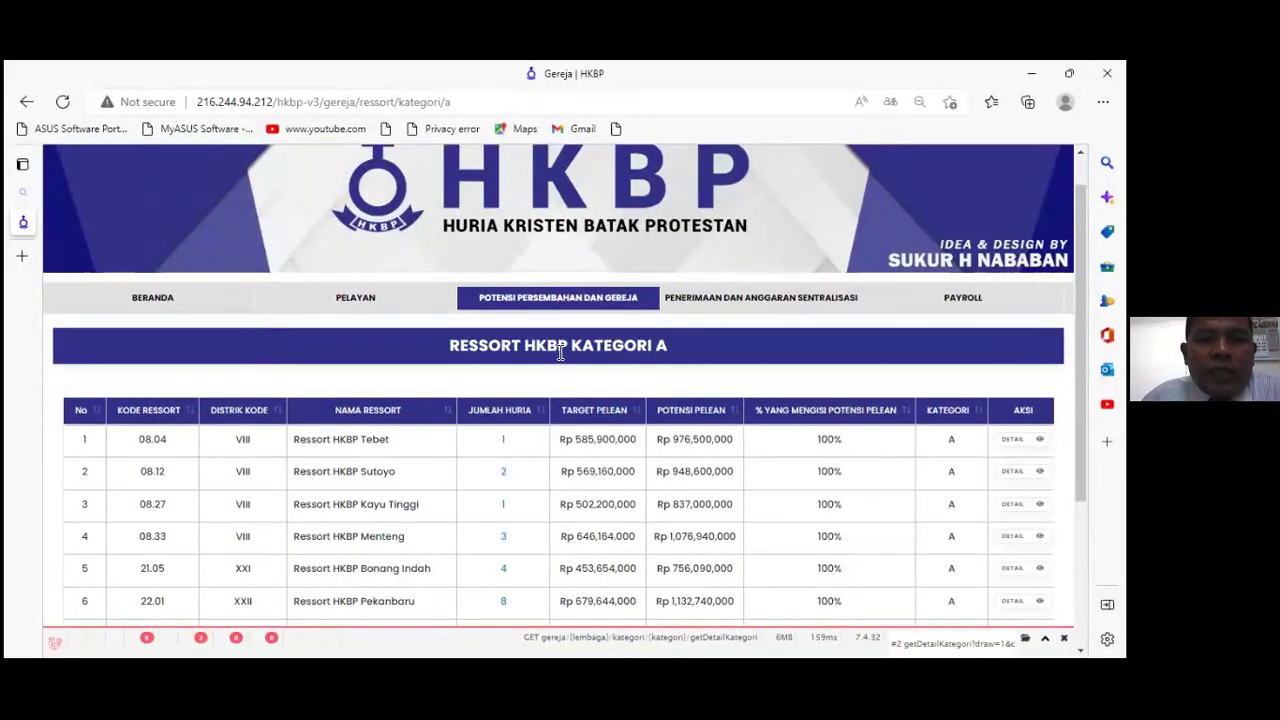
pyautogui.click(558, 299)
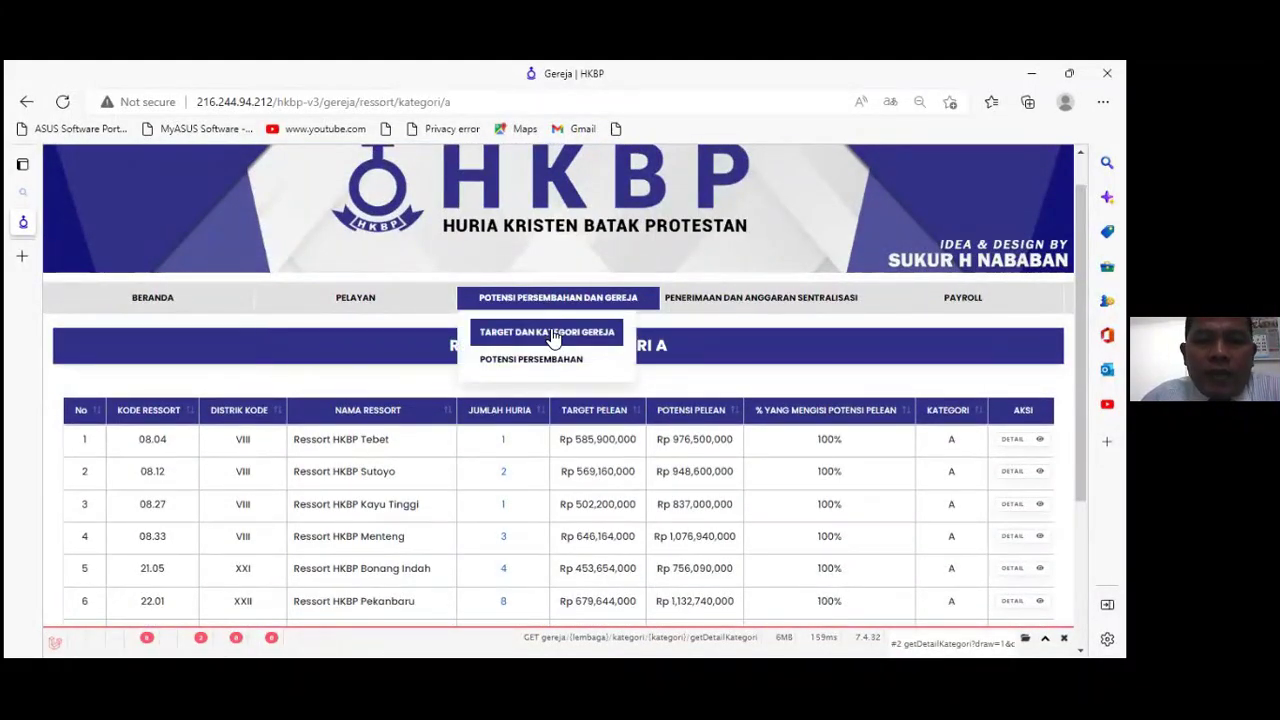
pyautogui.click(552, 336)
# Step: Open the Ressort Kategori B list and scroll through its 16 ressorts
pyautogui.scroll(-1, 448, 556)
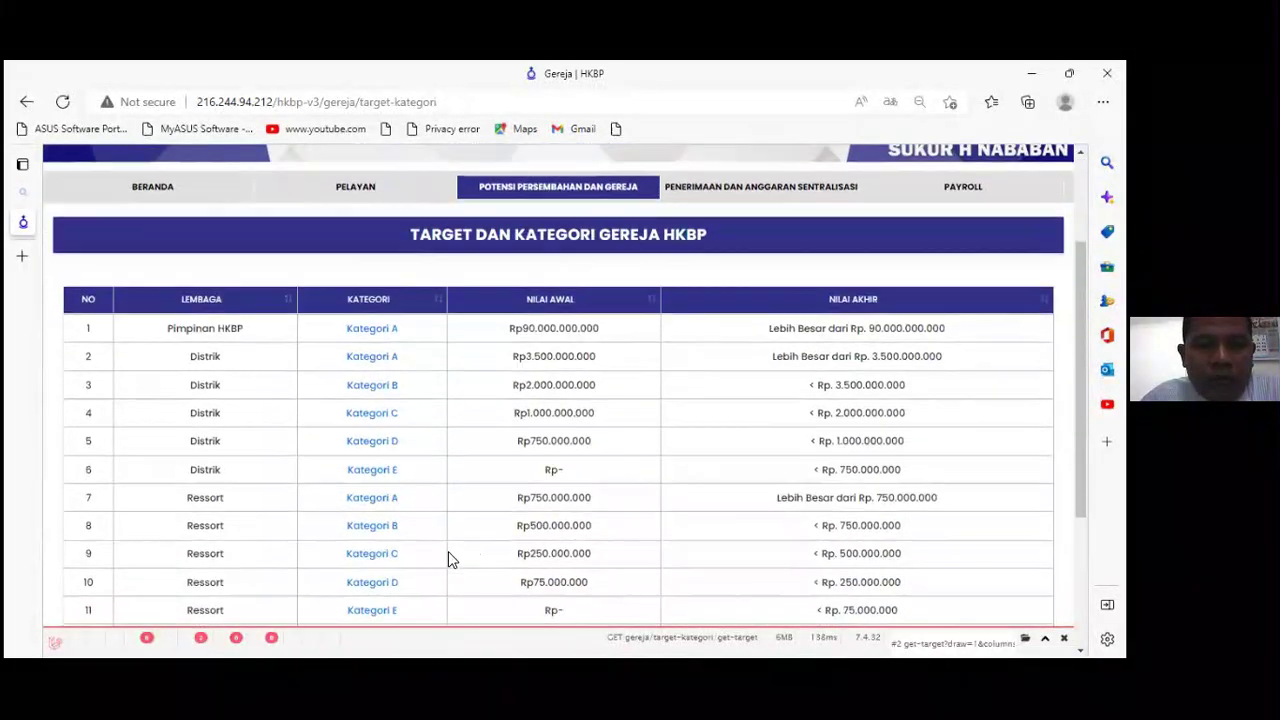
pyautogui.click(381, 528)
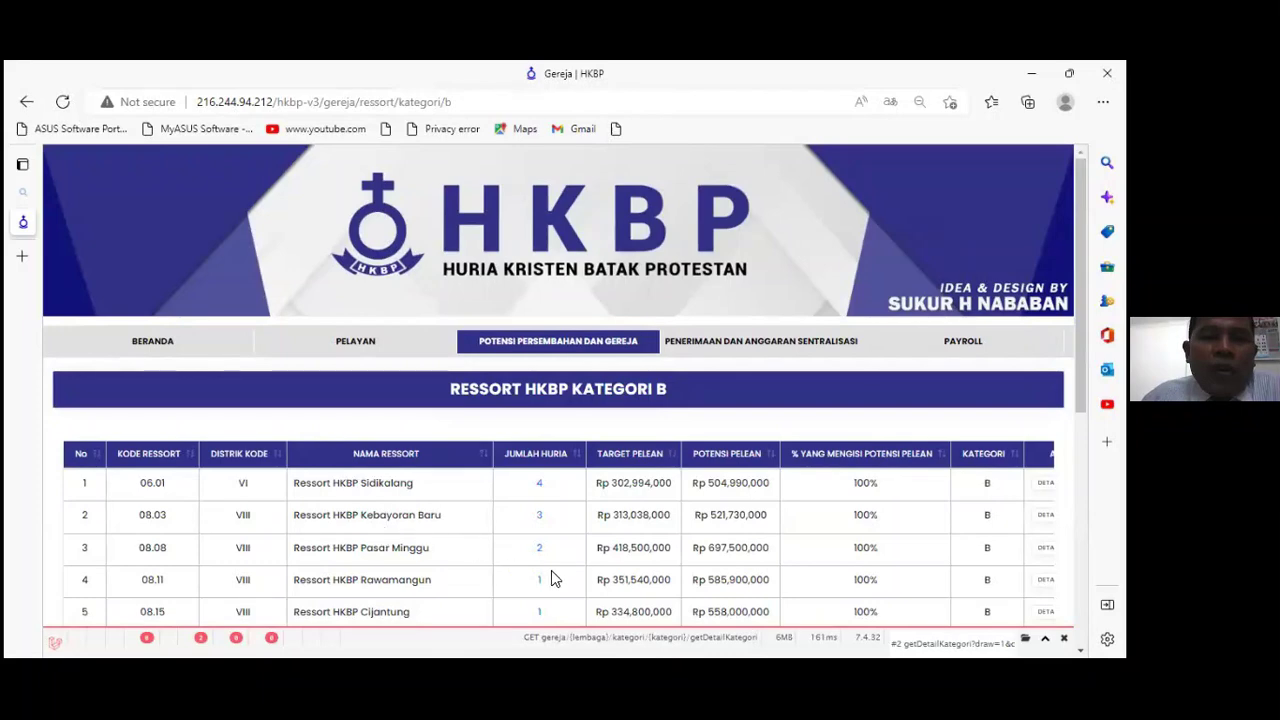
pyautogui.scroll(-3, 620, 540)
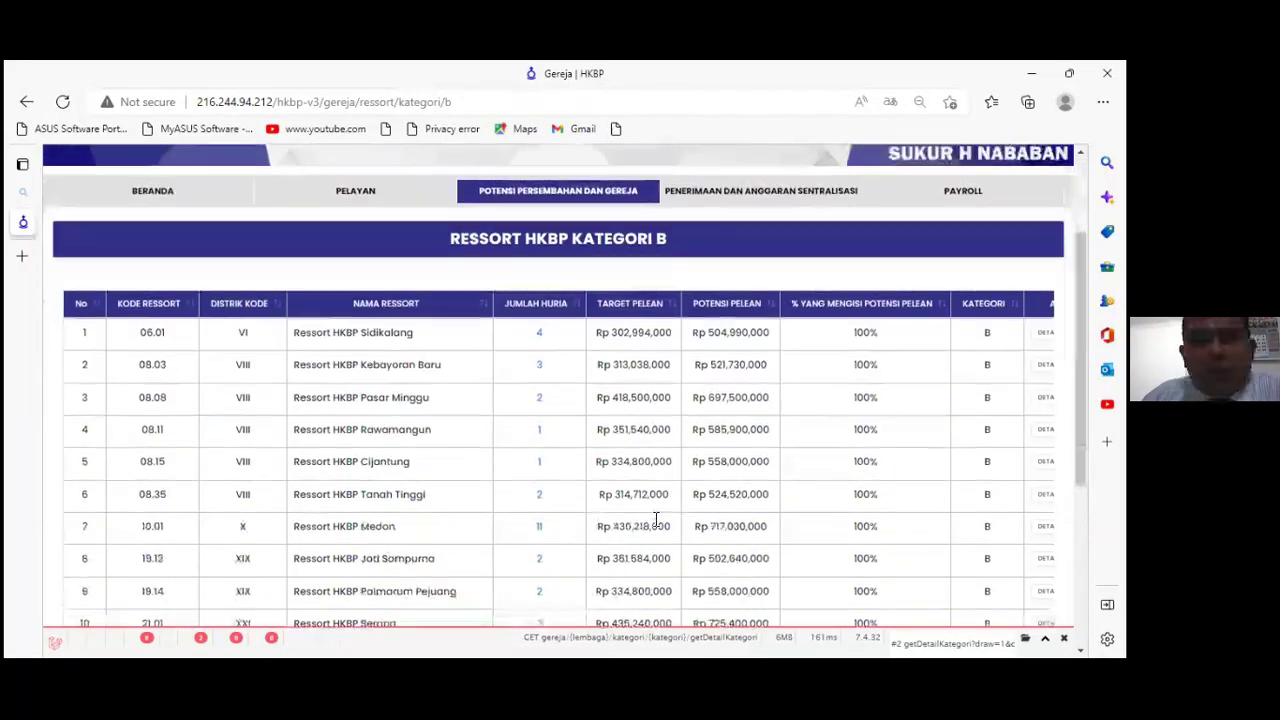
pyautogui.scroll(-3, 656, 528)
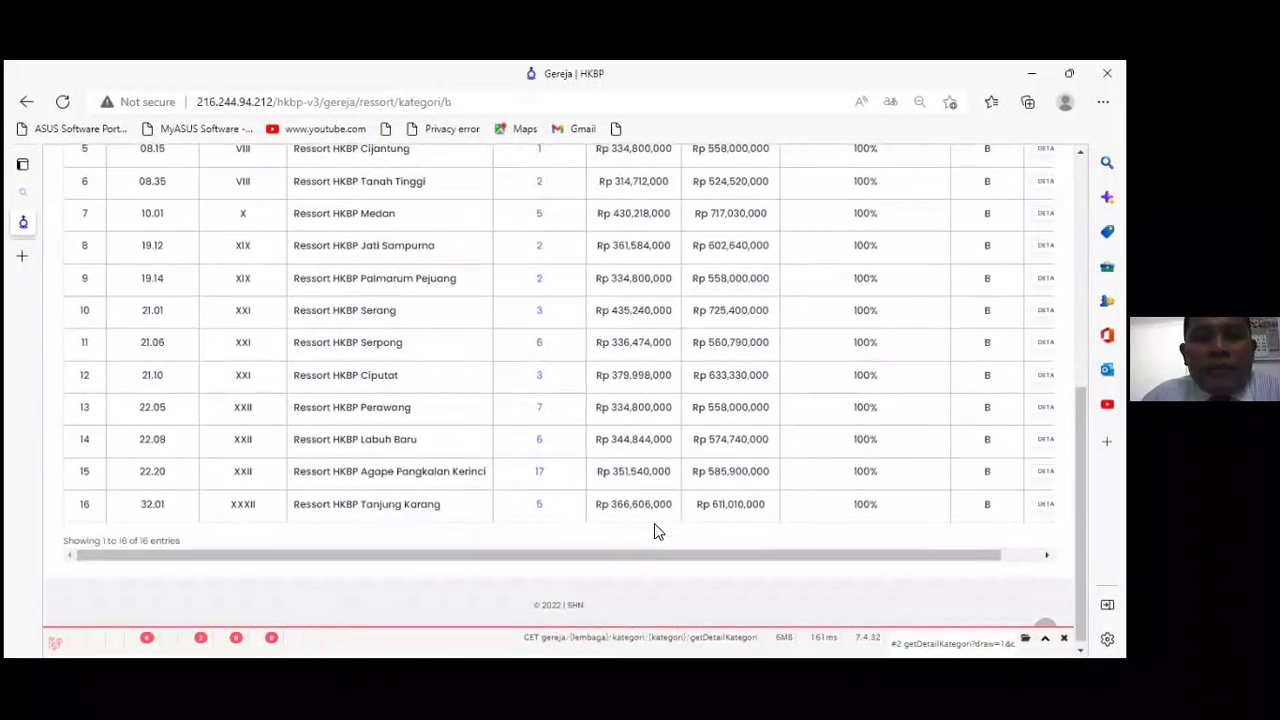
pyautogui.scroll(3, 656, 521)
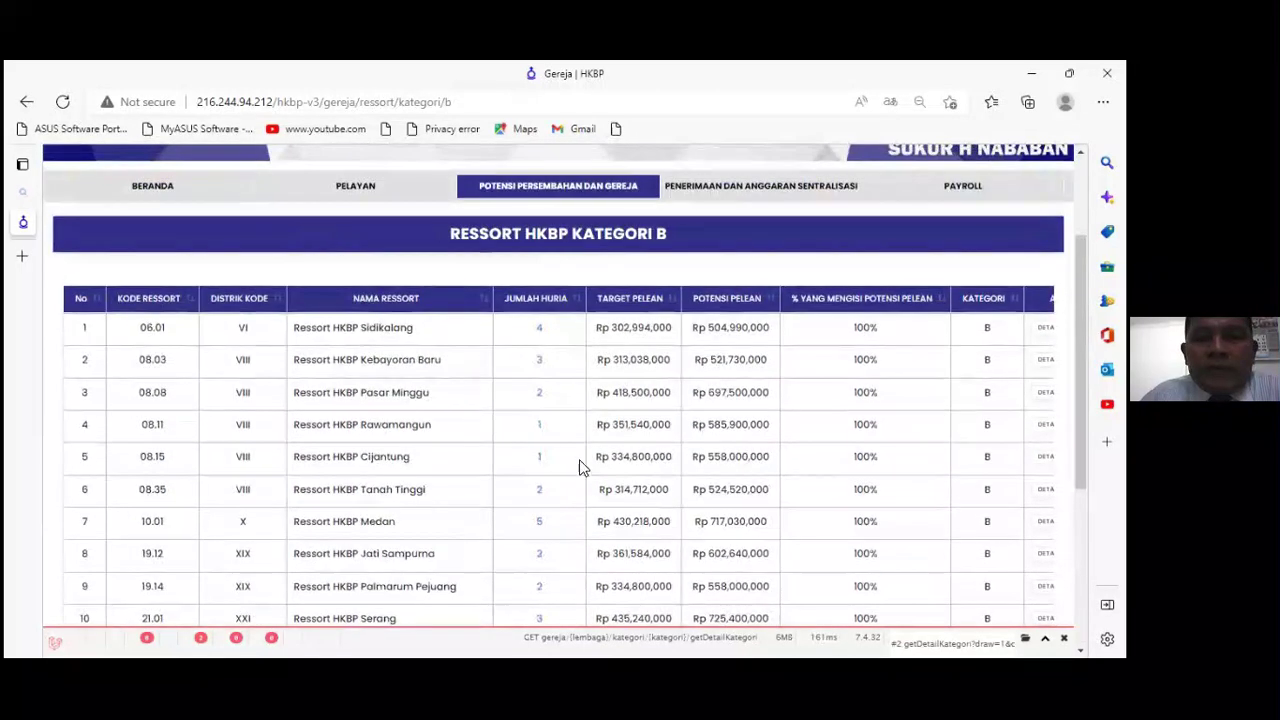
# Step: From the Target dan Kategori Gereja table, open the Ressort Kategori C list
pyautogui.moveTo(553, 199)
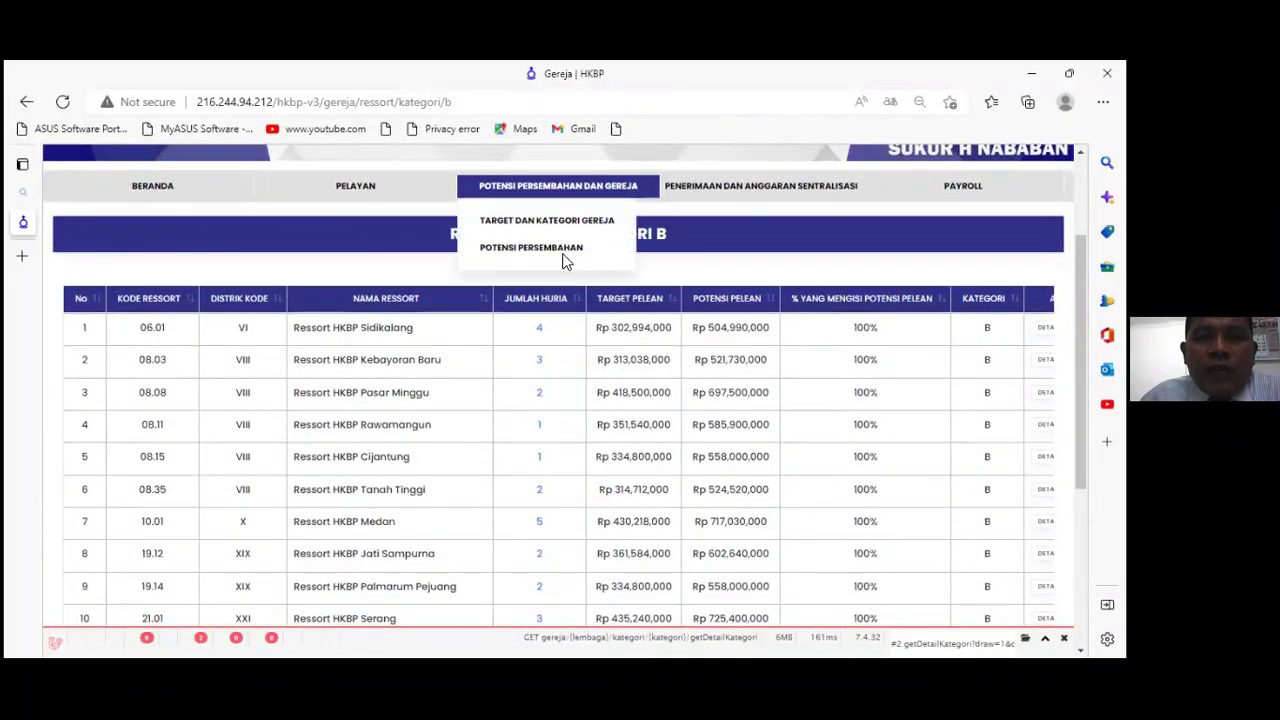
pyautogui.click(550, 222)
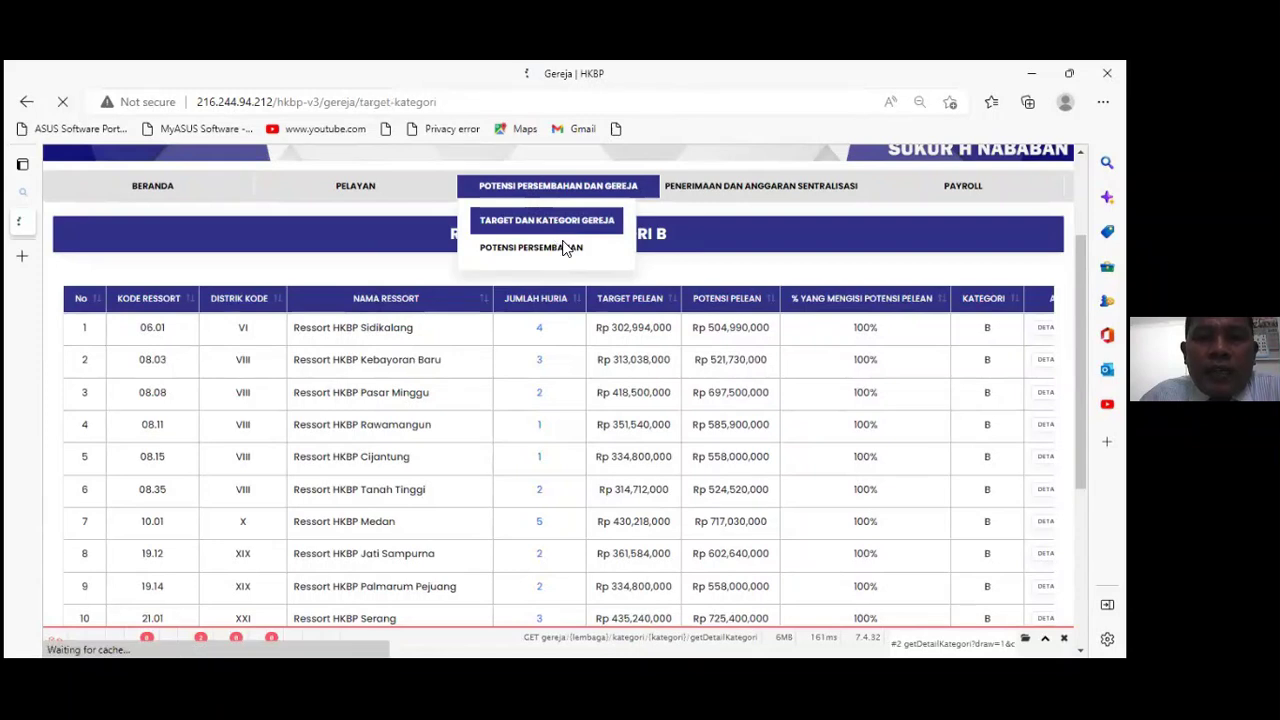
pyautogui.scroll(-2, 460, 528)
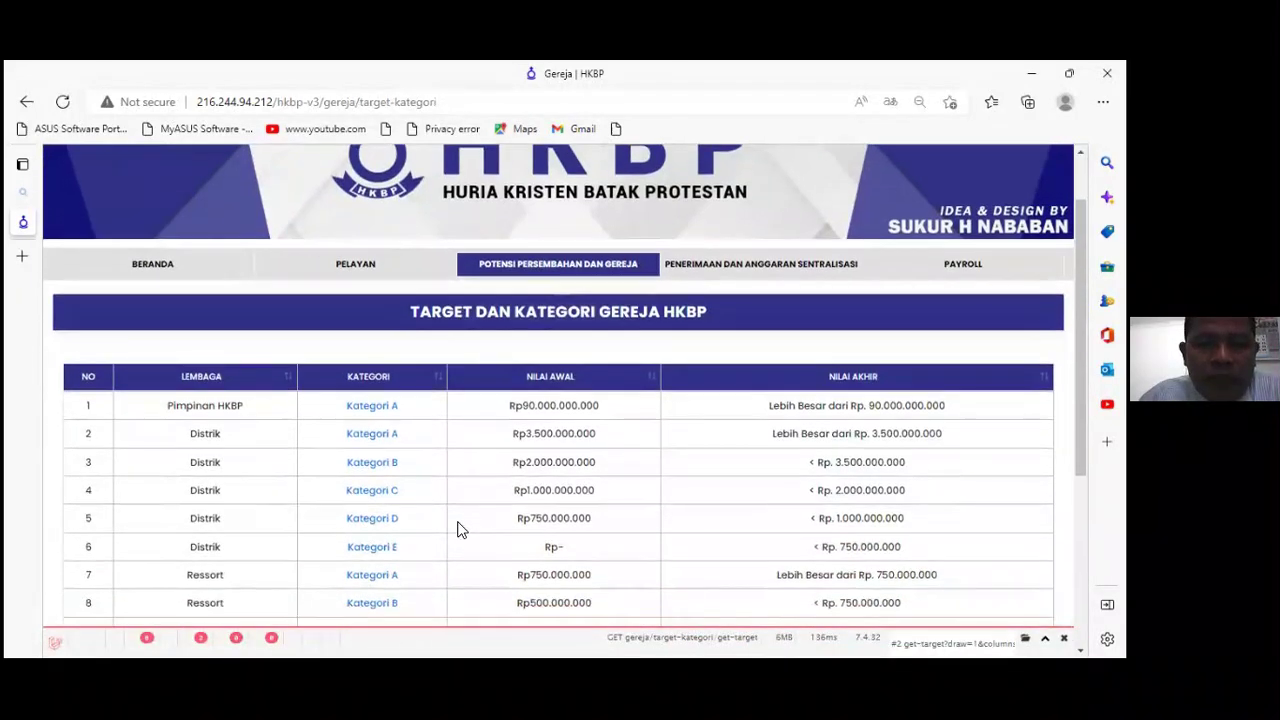
pyautogui.scroll(-2, 460, 528)
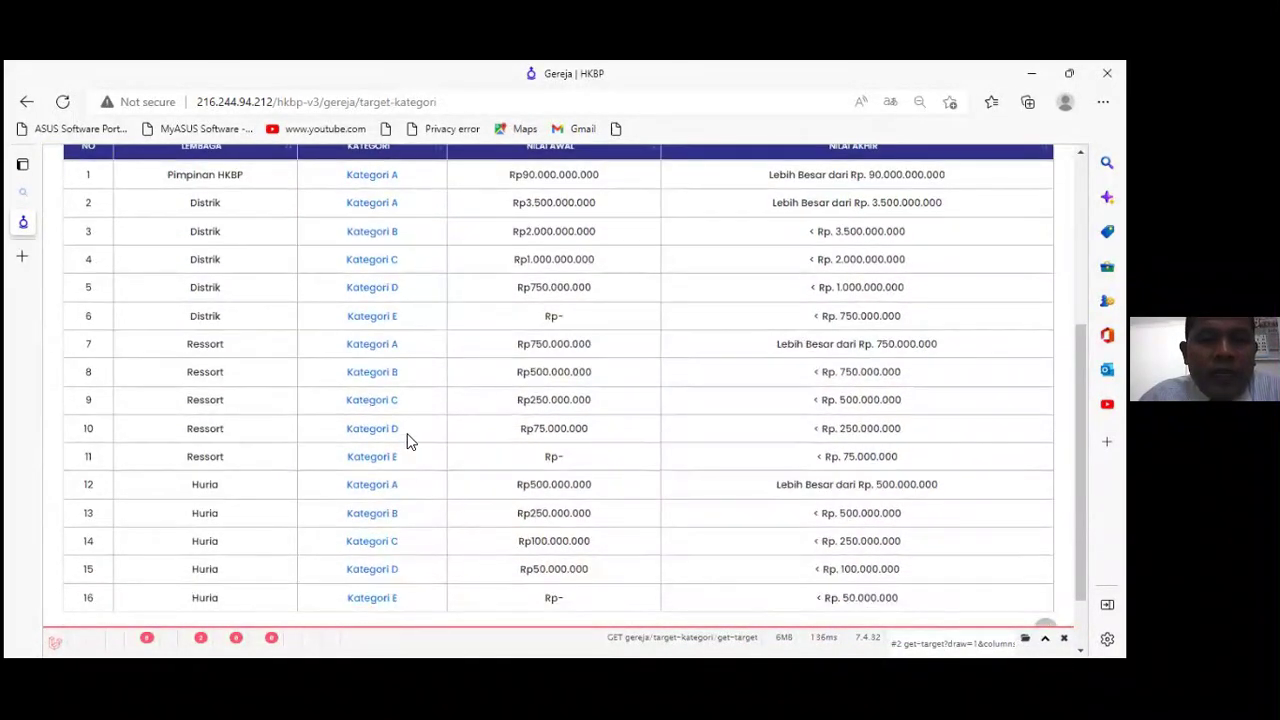
pyautogui.click(388, 409)
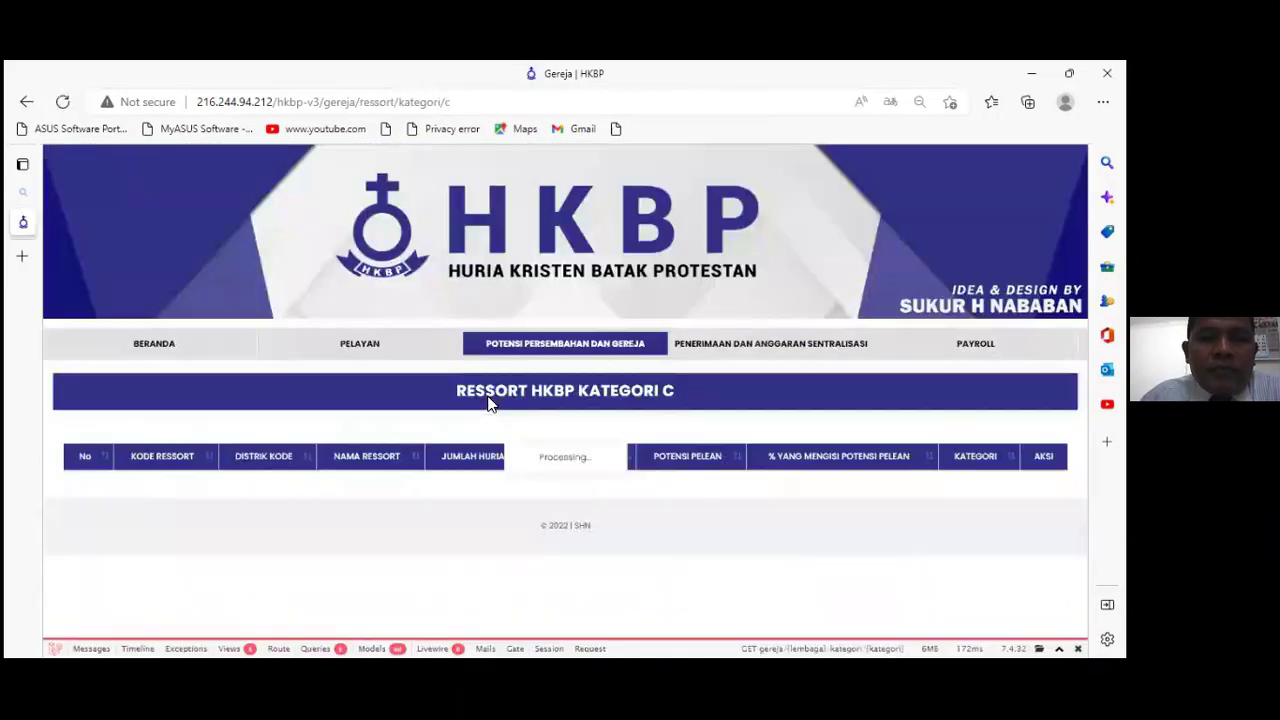
# Step: Scroll through the Kategori C ressorts' targets and potentials, then return to the category table
pyautogui.scroll(-2, 576, 456)
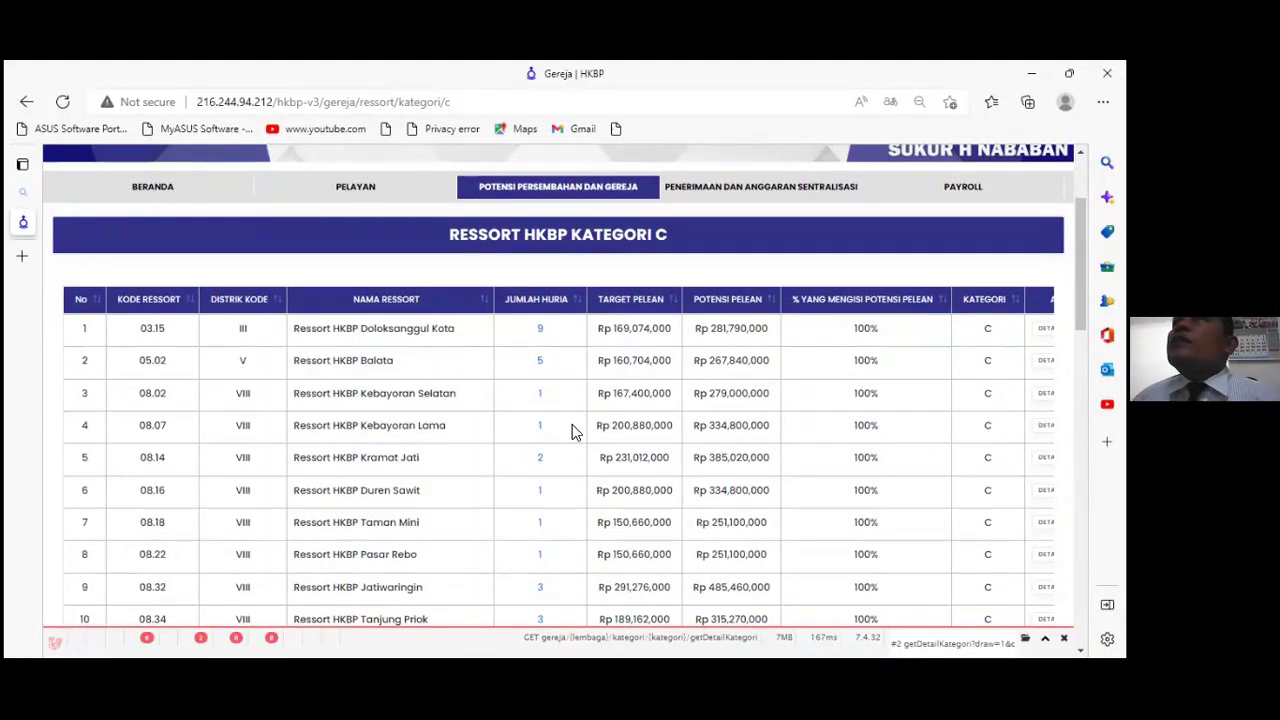
pyautogui.scroll(-3, 750, 441)
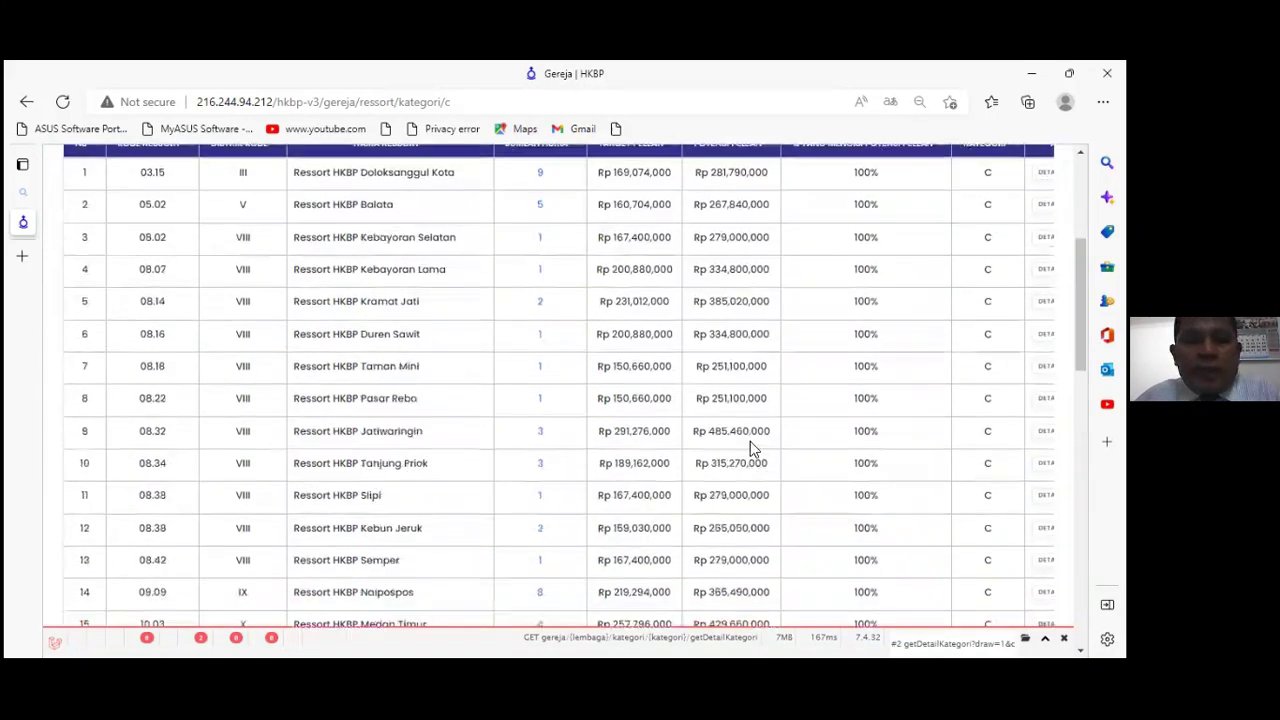
pyautogui.scroll(-9, 727, 452)
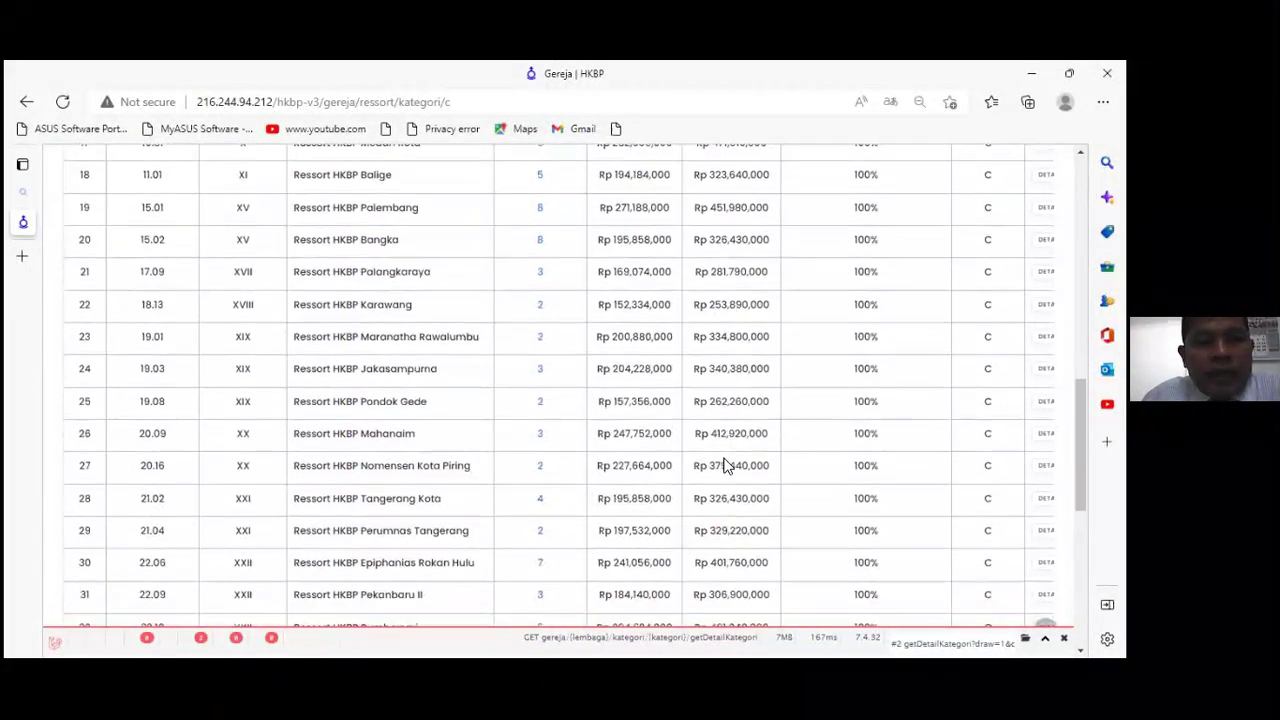
pyautogui.scroll(-4, 727, 465)
pyautogui.scroll(13, 727, 465)
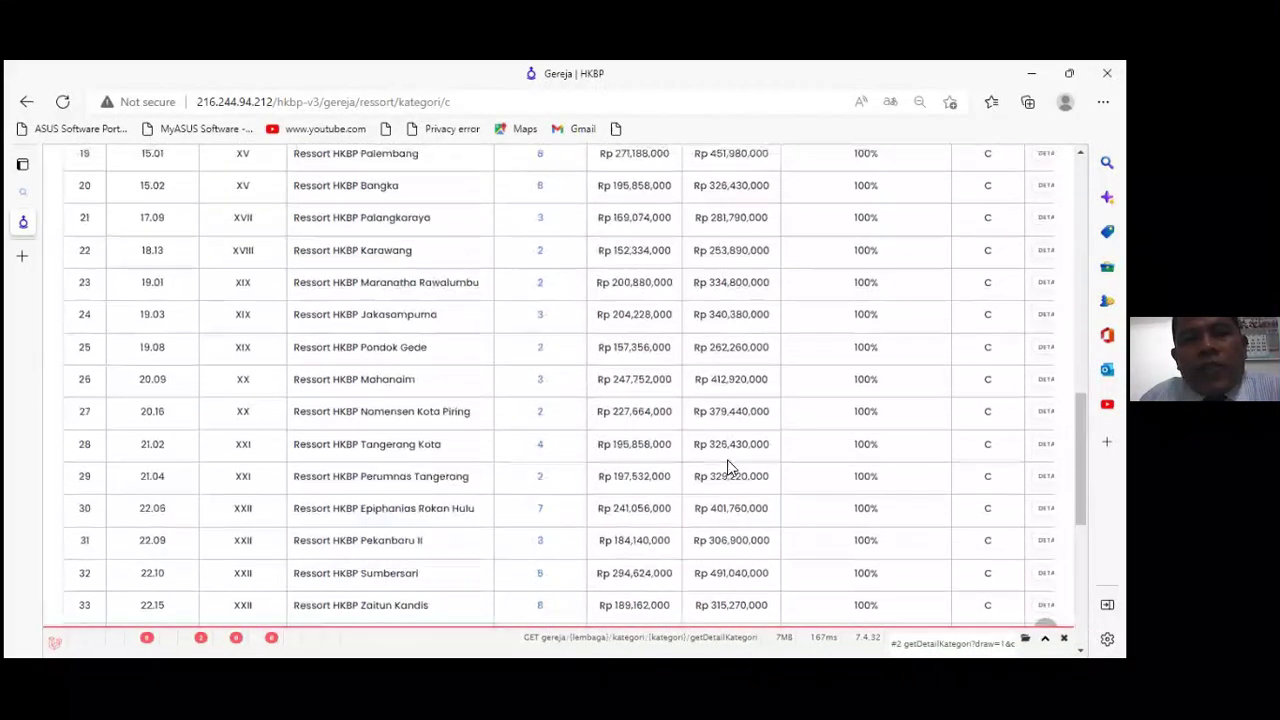
pyautogui.scroll(6, 651, 462)
pyautogui.moveTo(595, 358)
pyautogui.click(578, 384)
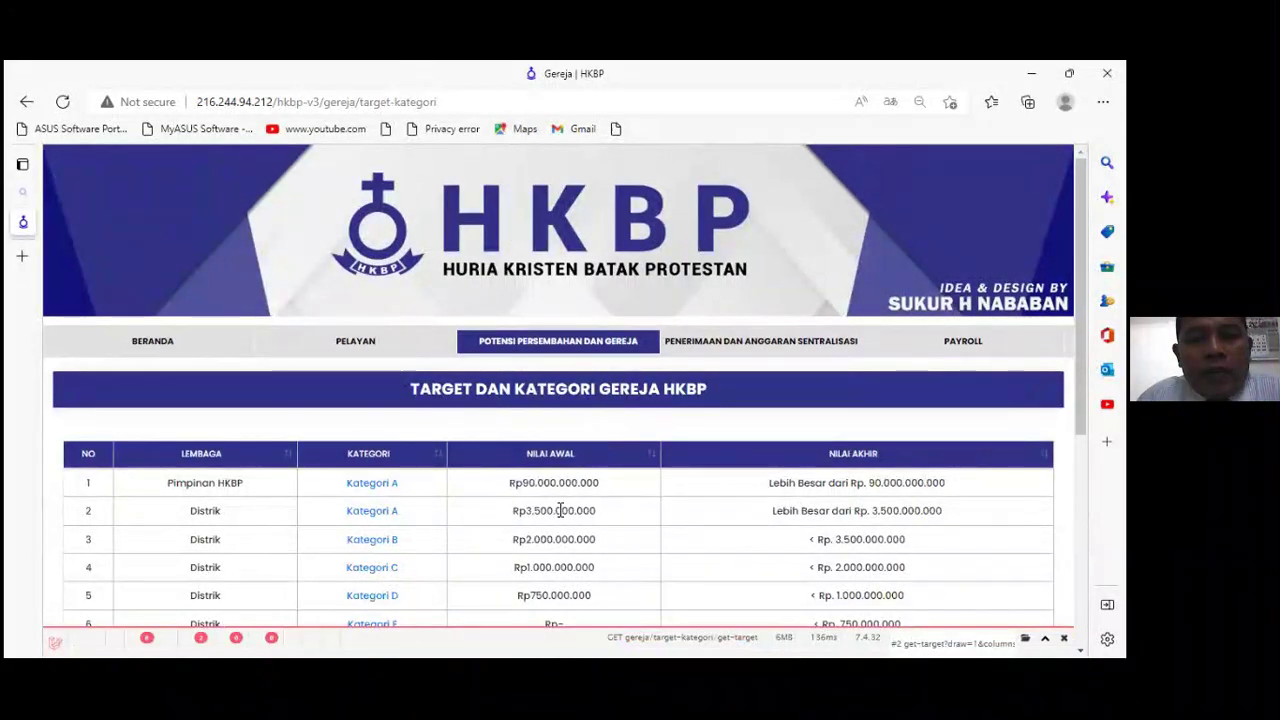
pyautogui.scroll(-2, 560, 510)
pyautogui.scroll(-3, 560, 510)
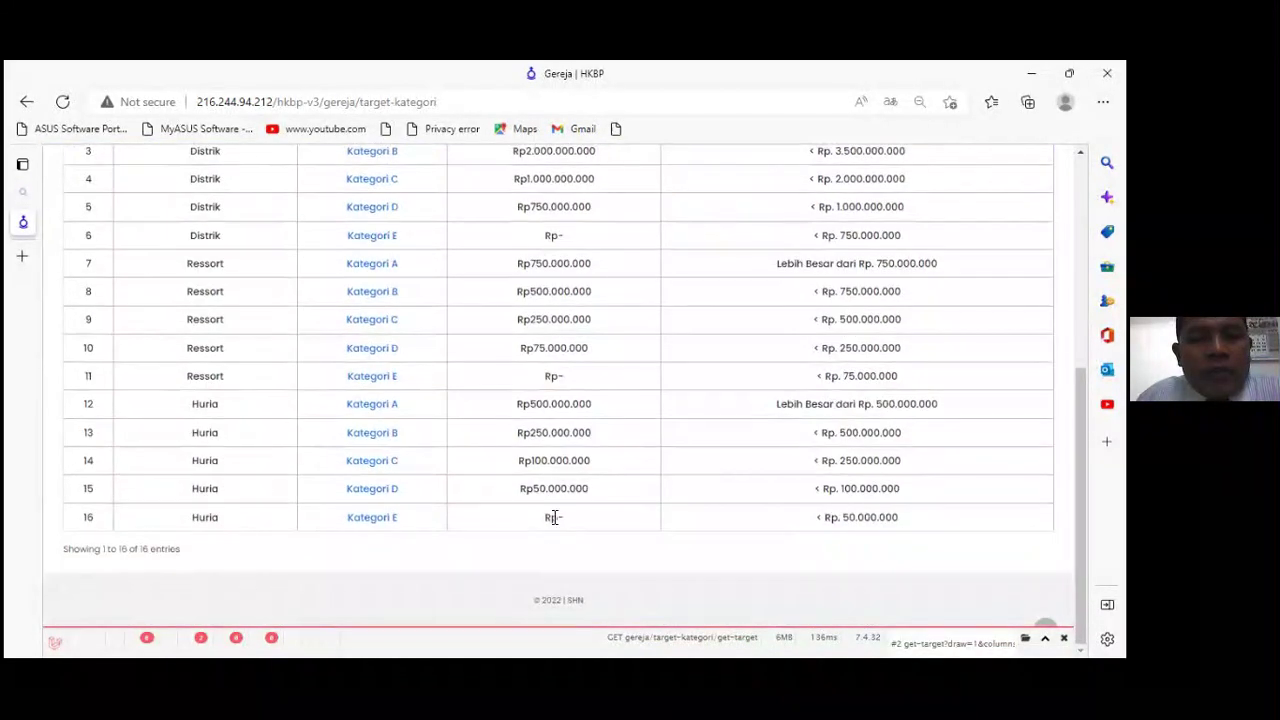
pyautogui.scroll(1, 540, 523)
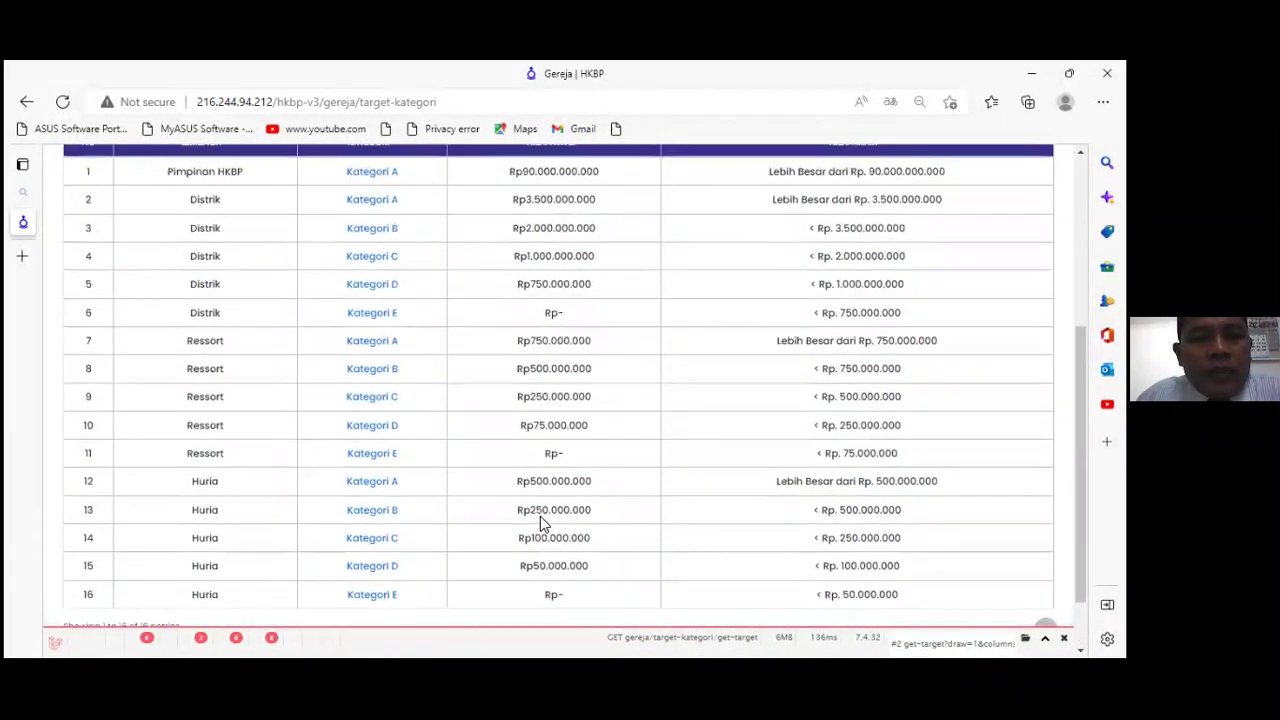
pyautogui.click(392, 487)
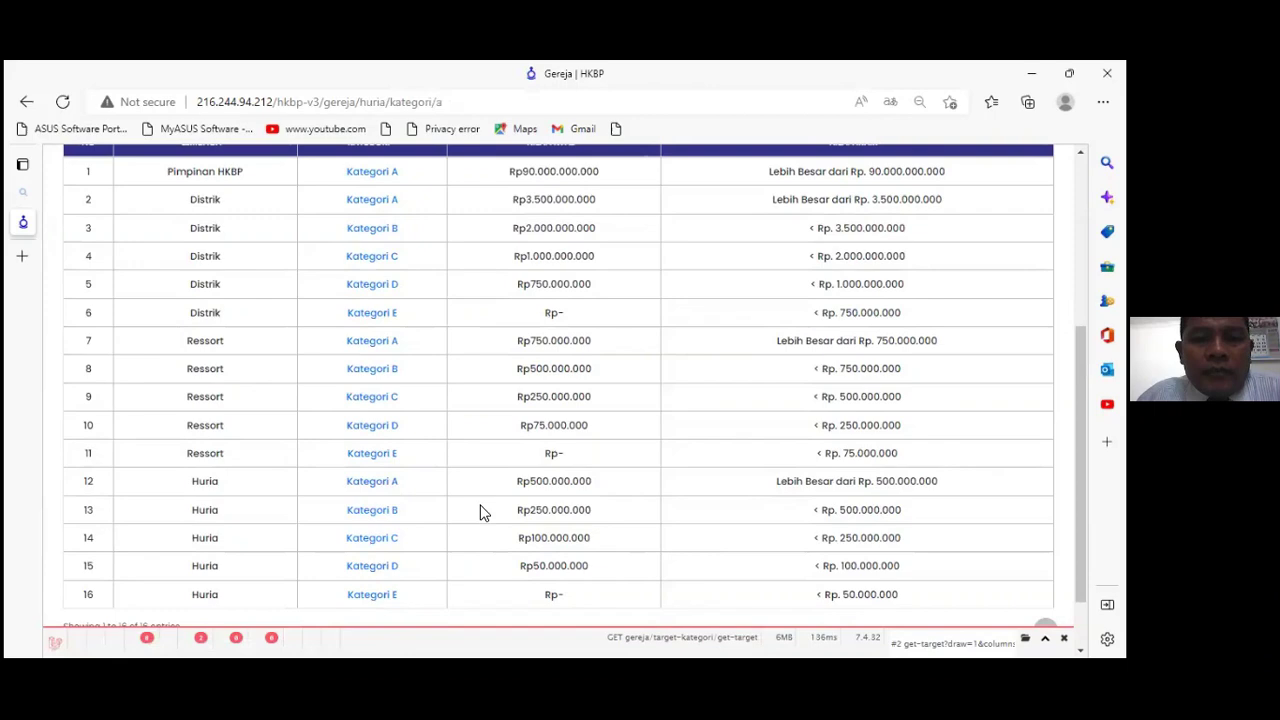
pyautogui.scroll(-3, 615, 557)
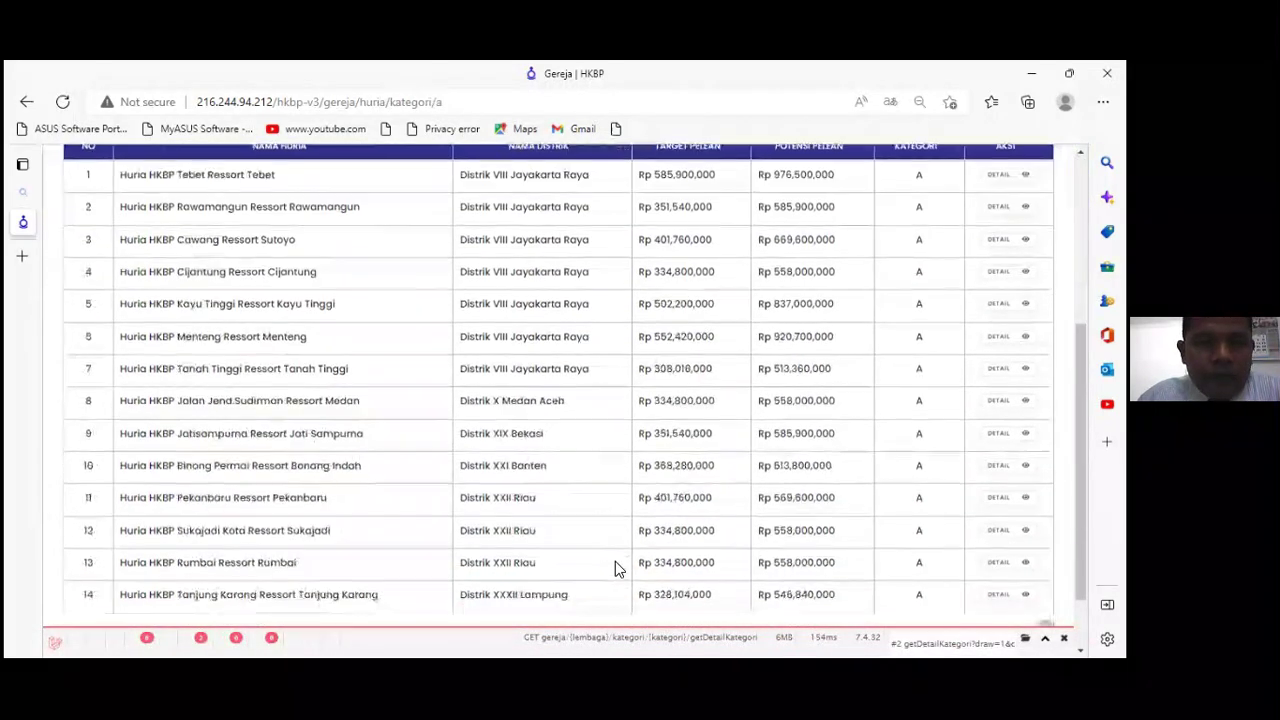
pyautogui.scroll(1, 600, 545)
pyautogui.scroll(3, 590, 537)
pyautogui.click(558, 341)
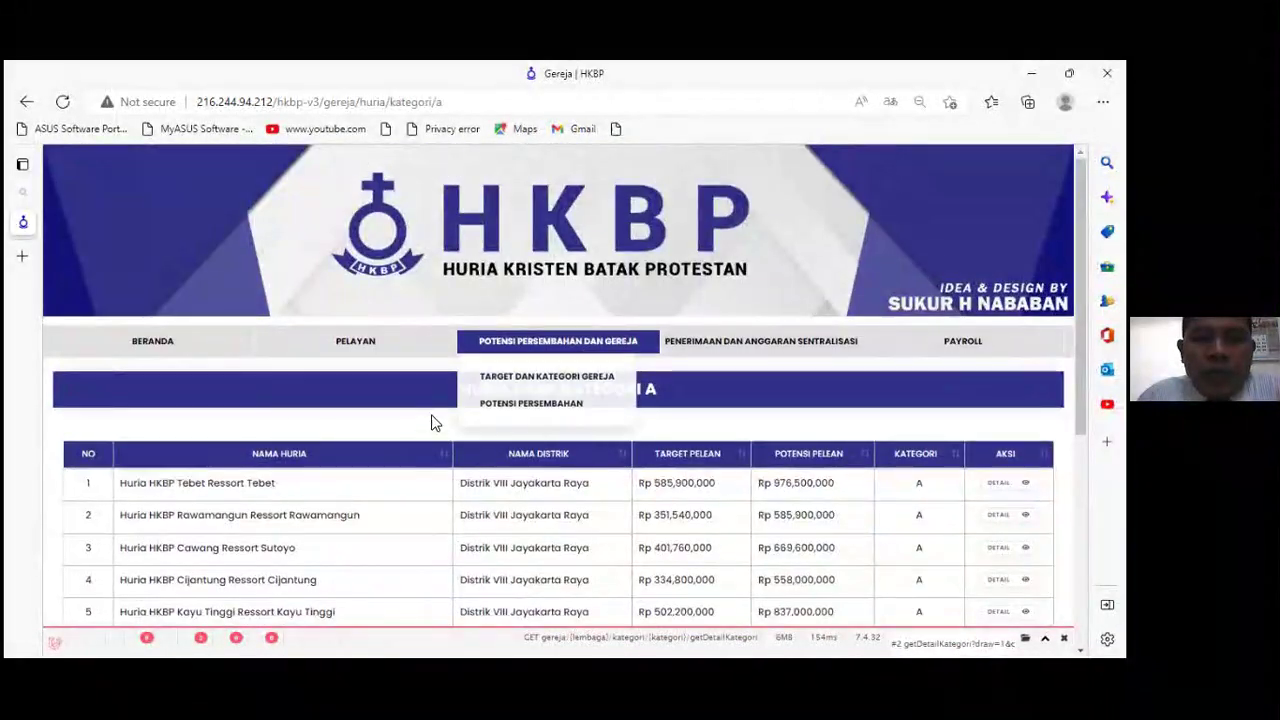
pyautogui.click(518, 388)
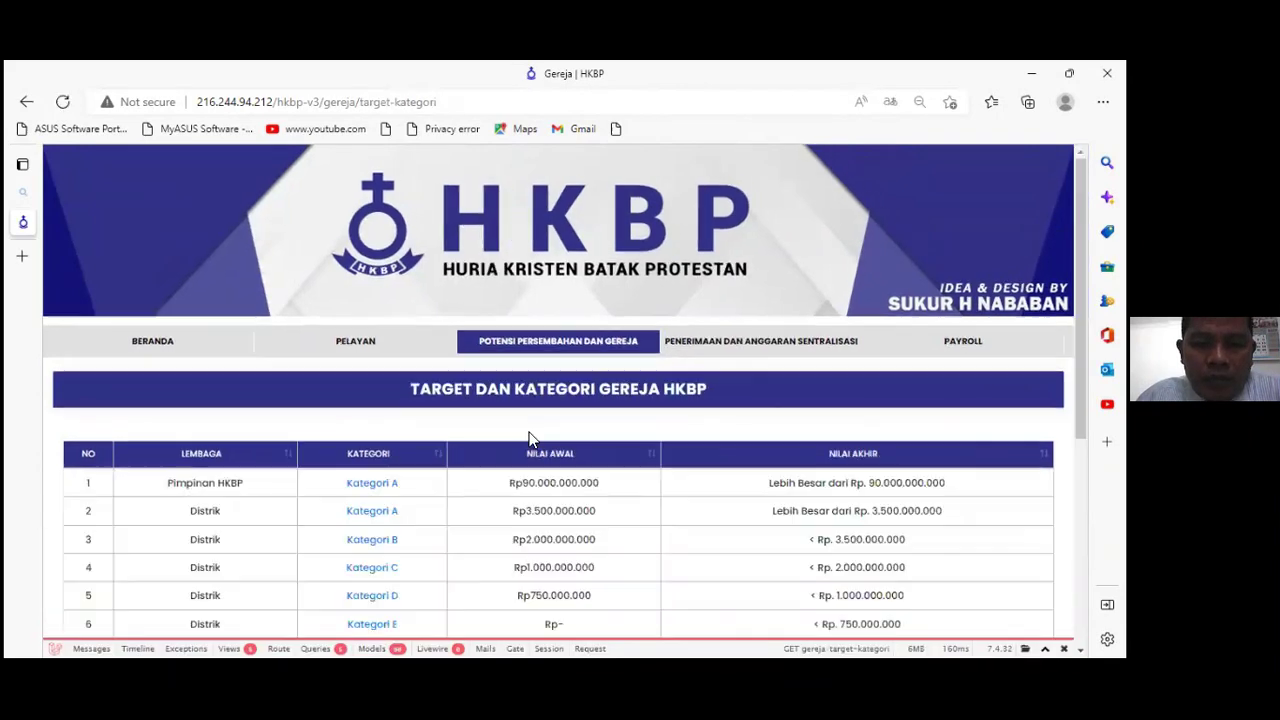
pyautogui.scroll(-5, 526, 486)
pyautogui.scroll(-1, 476, 478)
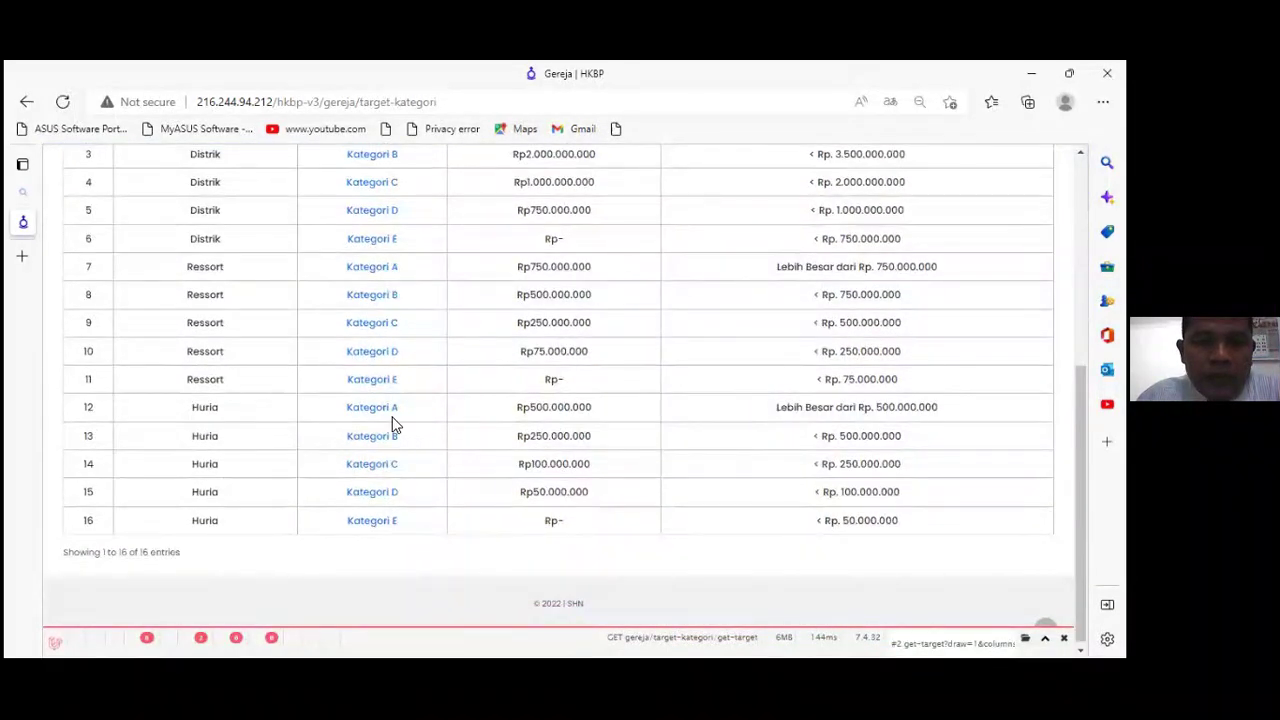
# Step: Open the Huria Kategori B list from row 13 and scroll through its congregations
pyautogui.click(385, 438)
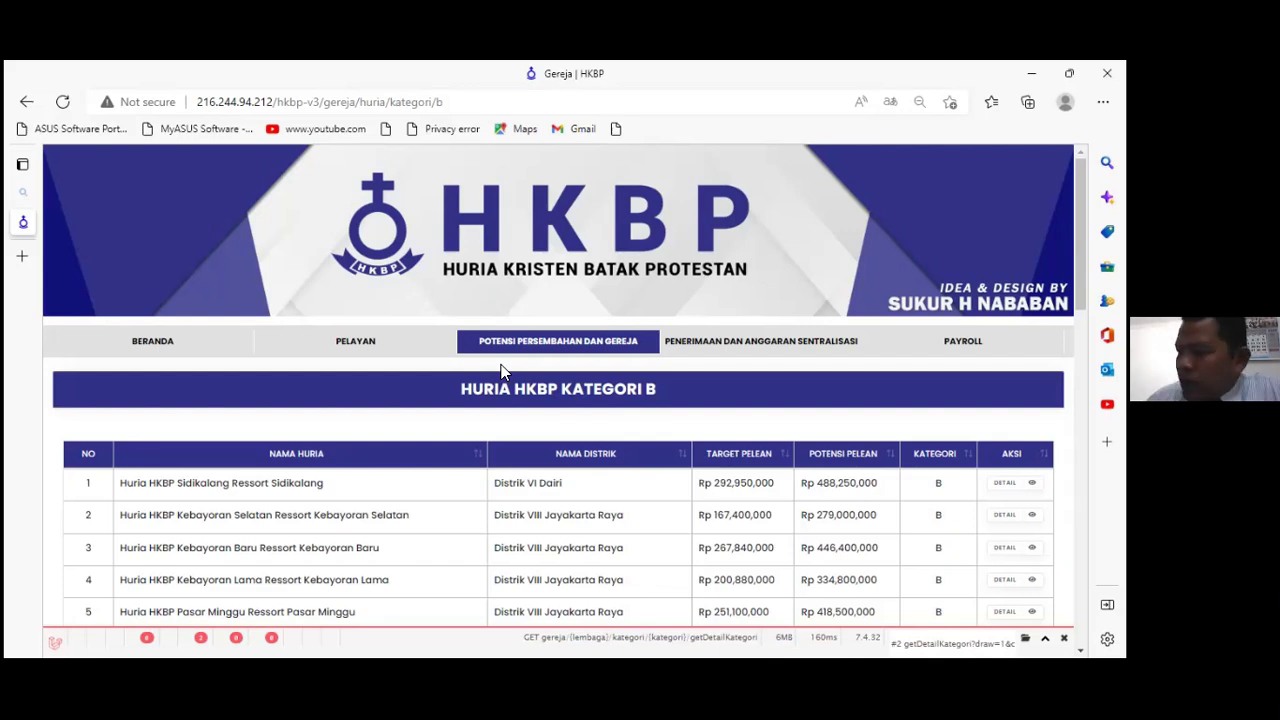
pyautogui.scroll(-2, 508, 385)
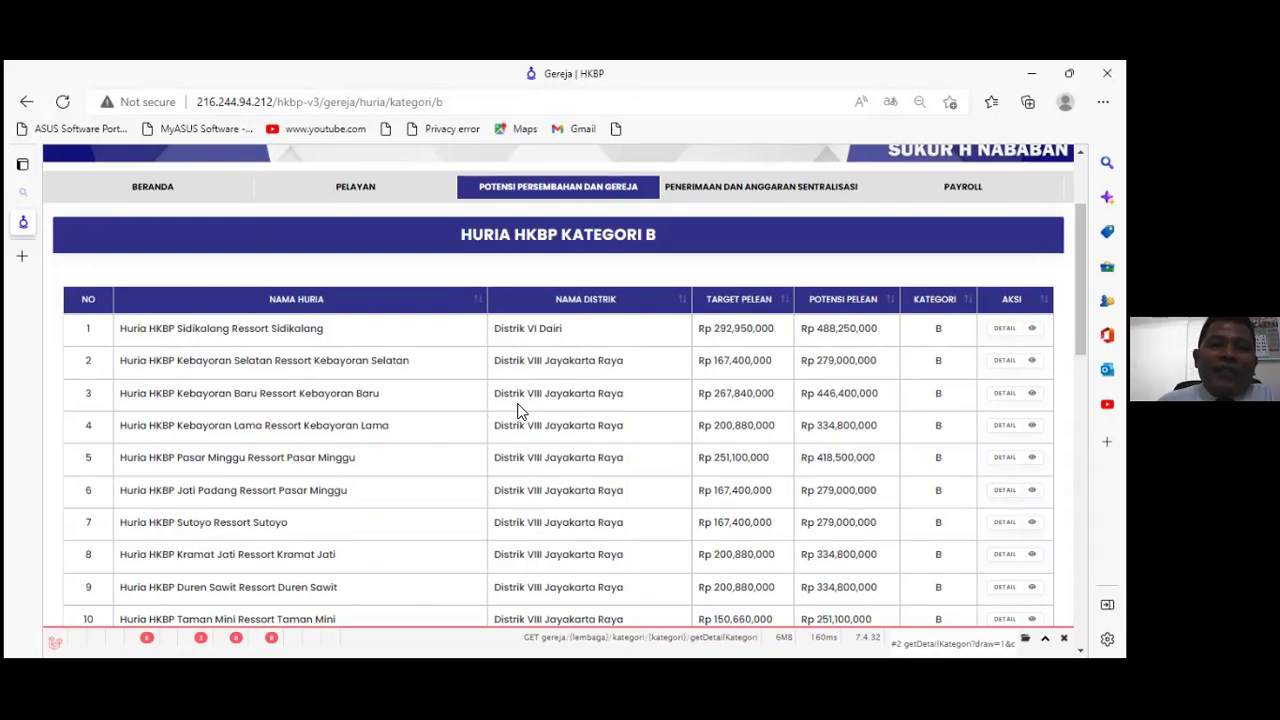
pyautogui.scroll(-1, 597, 443)
pyautogui.scroll(3, 600, 447)
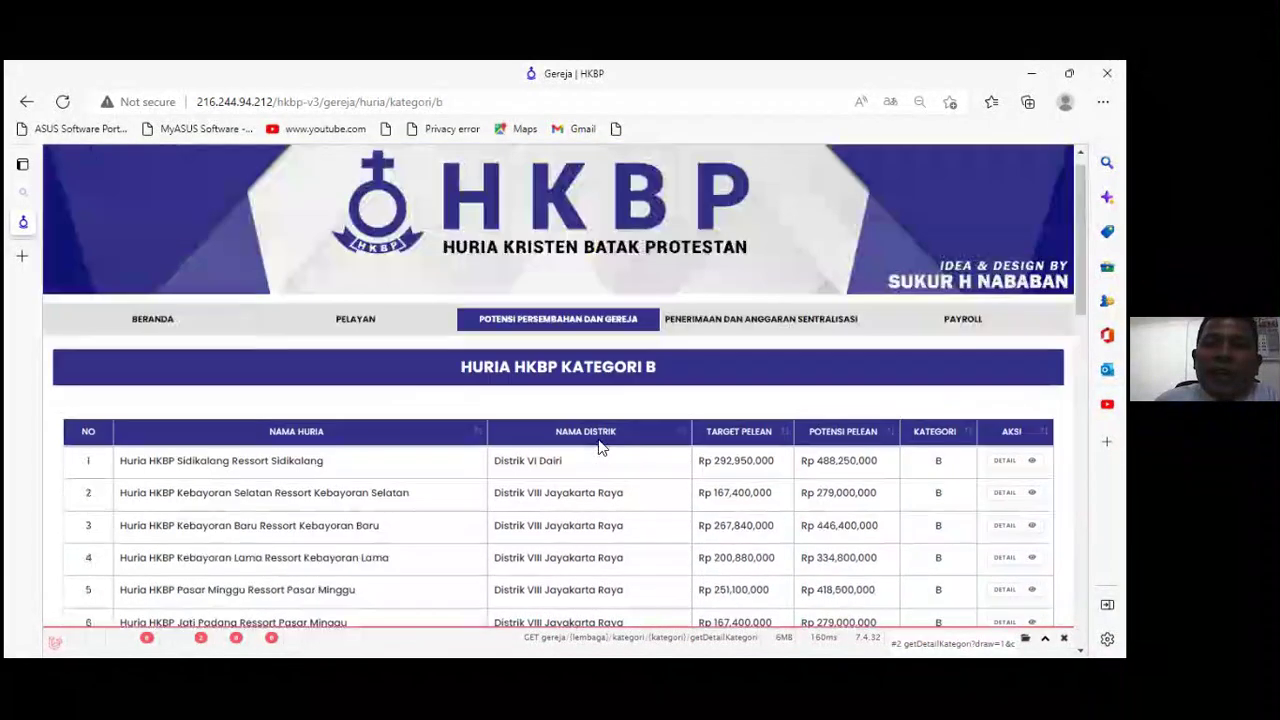
pyautogui.click(590, 343)
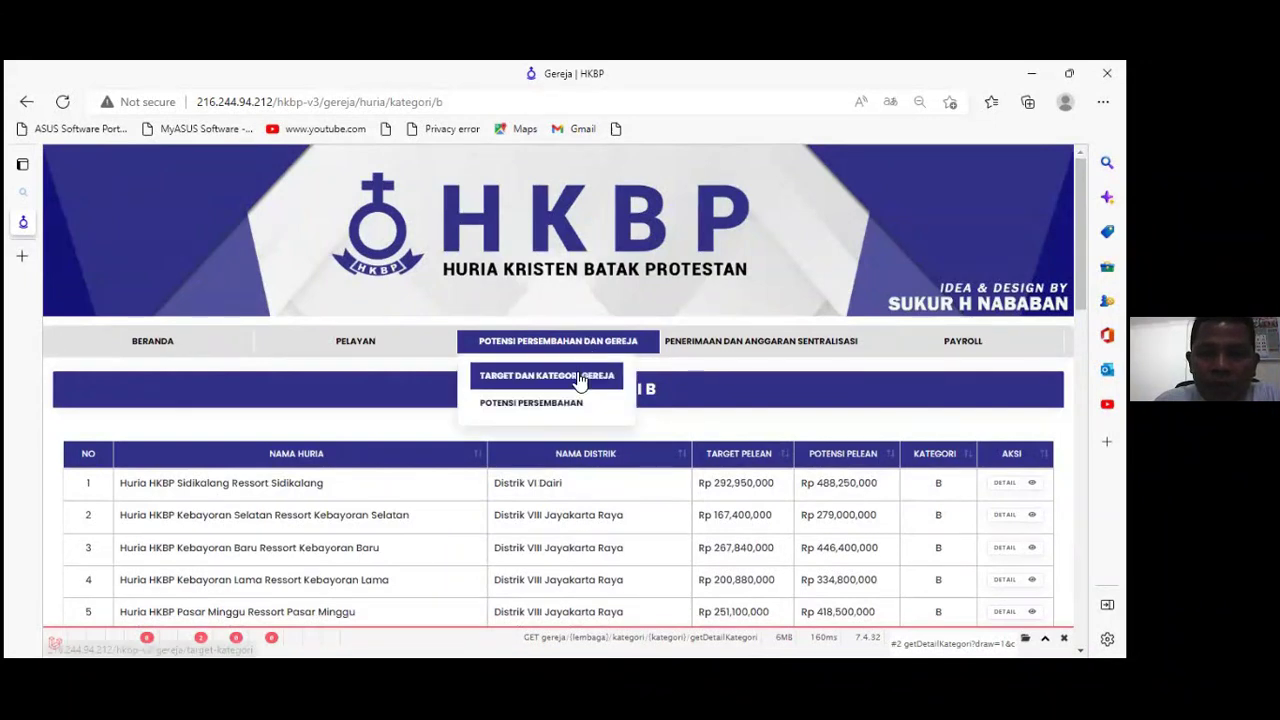
# Step: Go back to the Target dan Kategori Gereja HKBP table via Potensi Persembahan dan Gereja
pyautogui.click(580, 377)
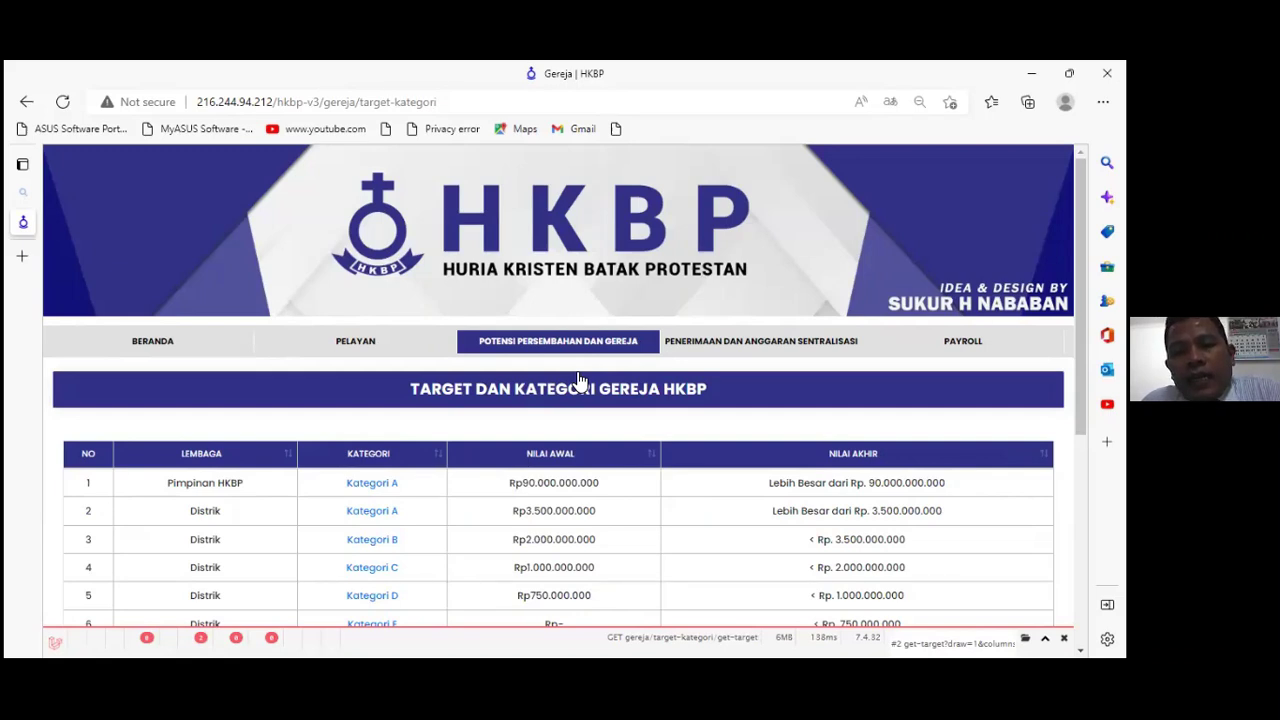
pyautogui.scroll(-1, 608, 428)
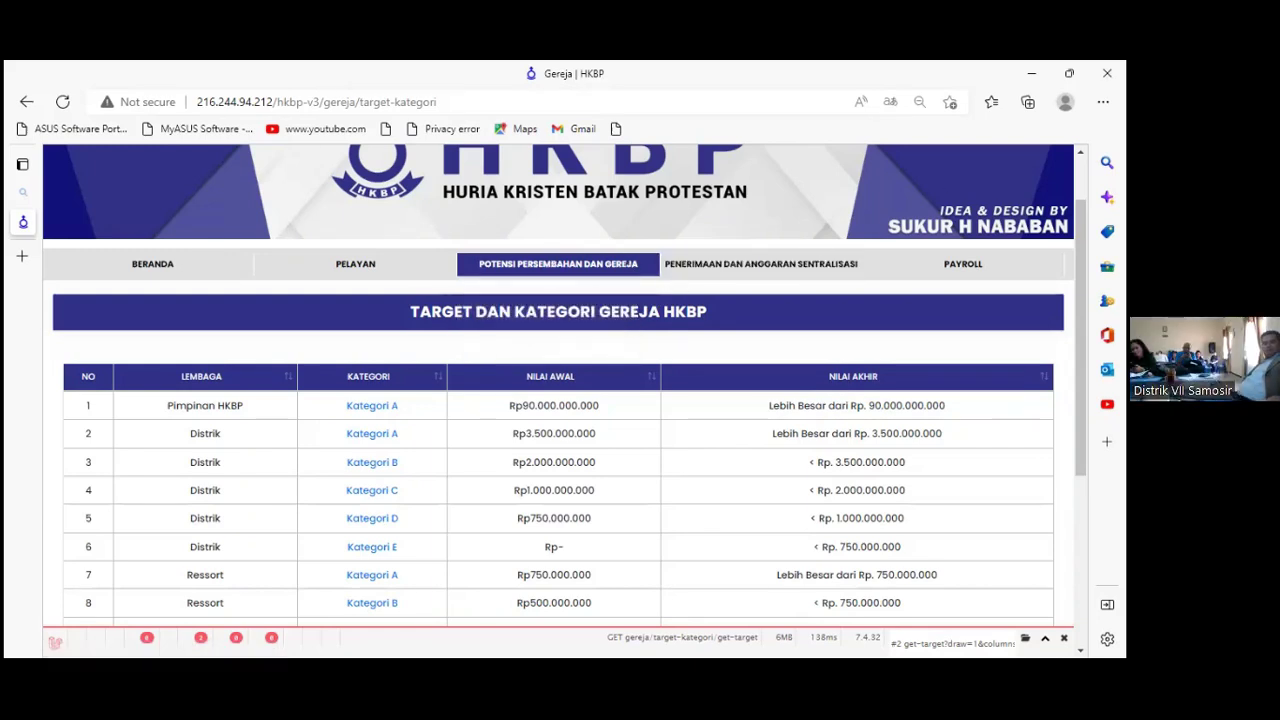
pyautogui.moveTo(29, 234)
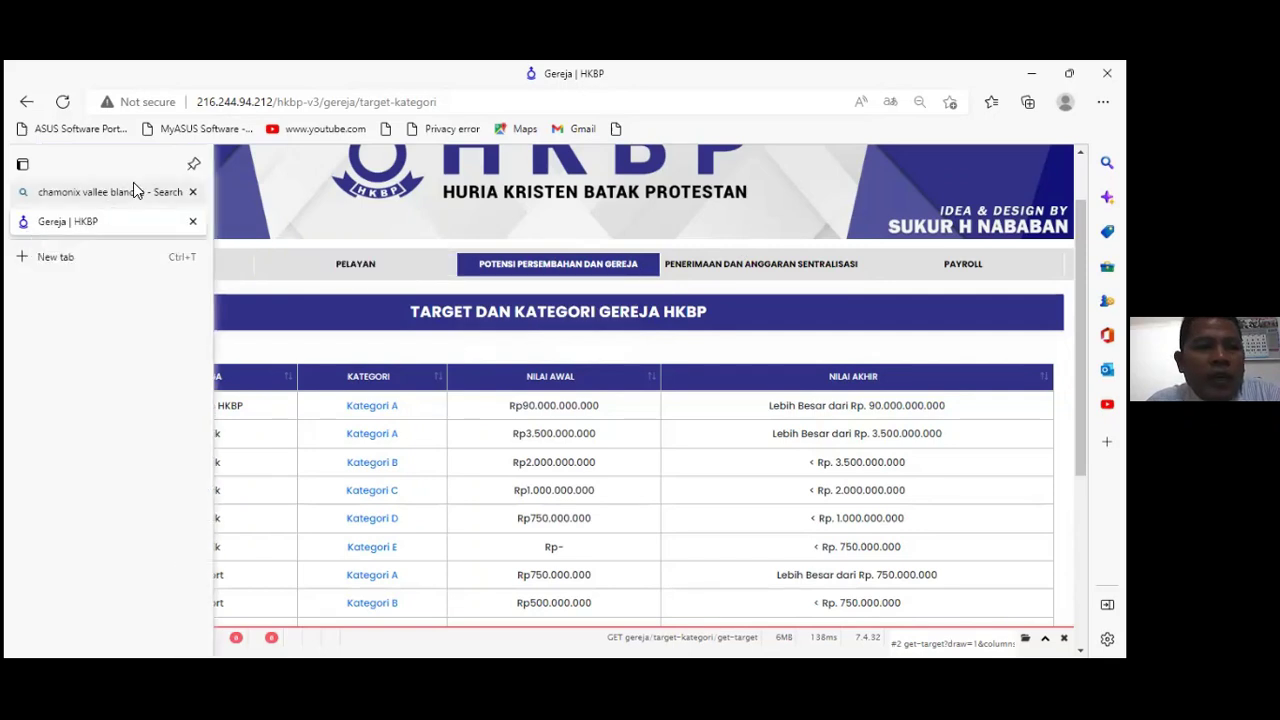
# Step: In a new tab, load the 216.244.94.212/hkbp-v3 user dashboard from the address suggestions
pyautogui.click(28, 258)
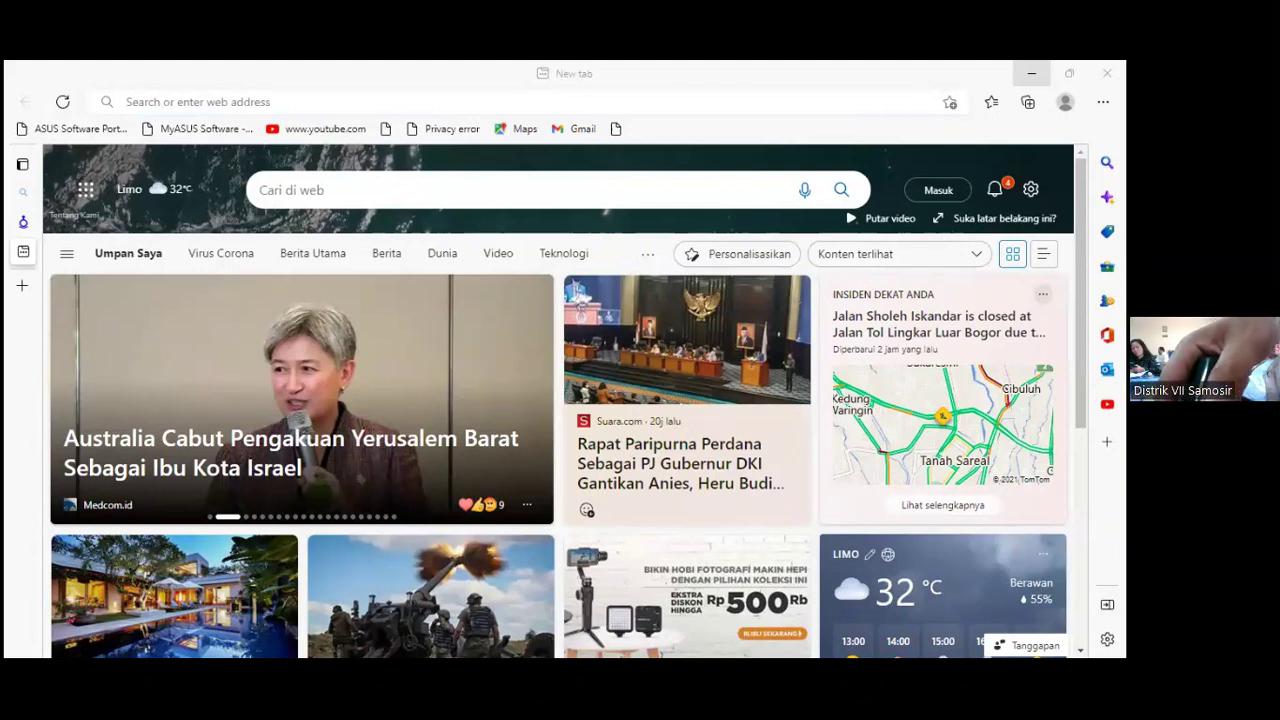
pyautogui.hotkey('alt', 'Tab')
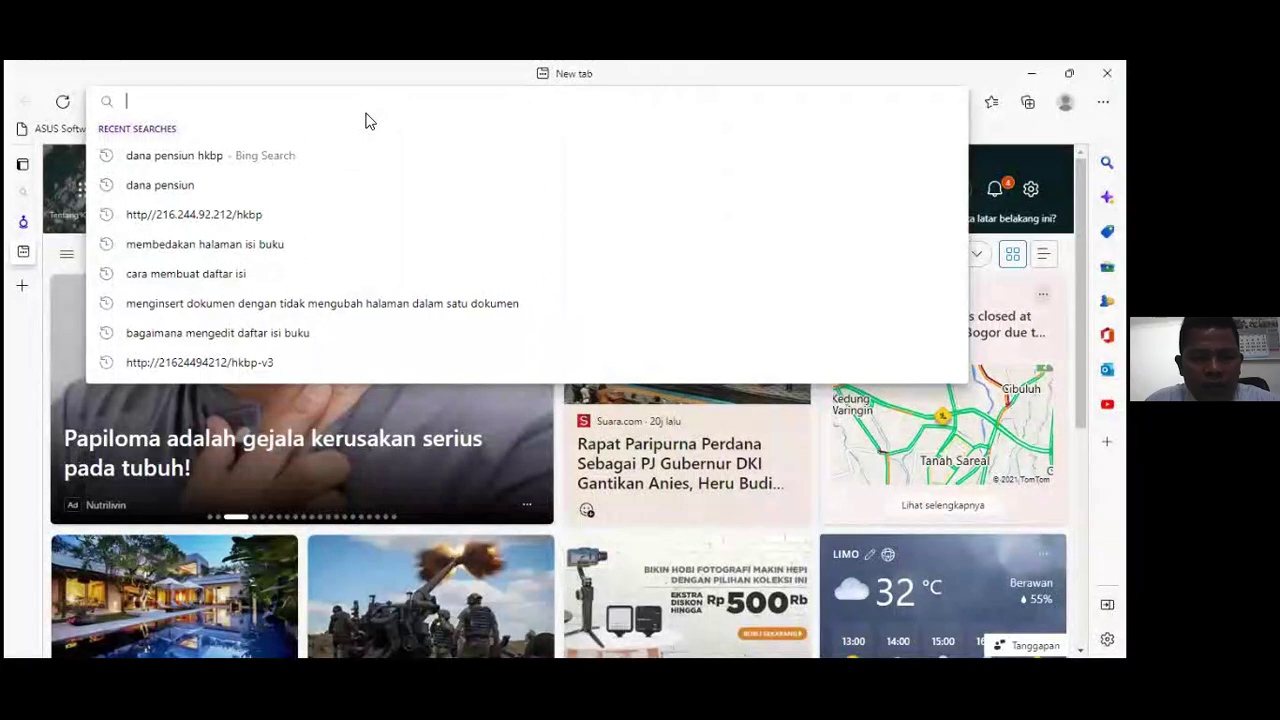
pyautogui.write('2')
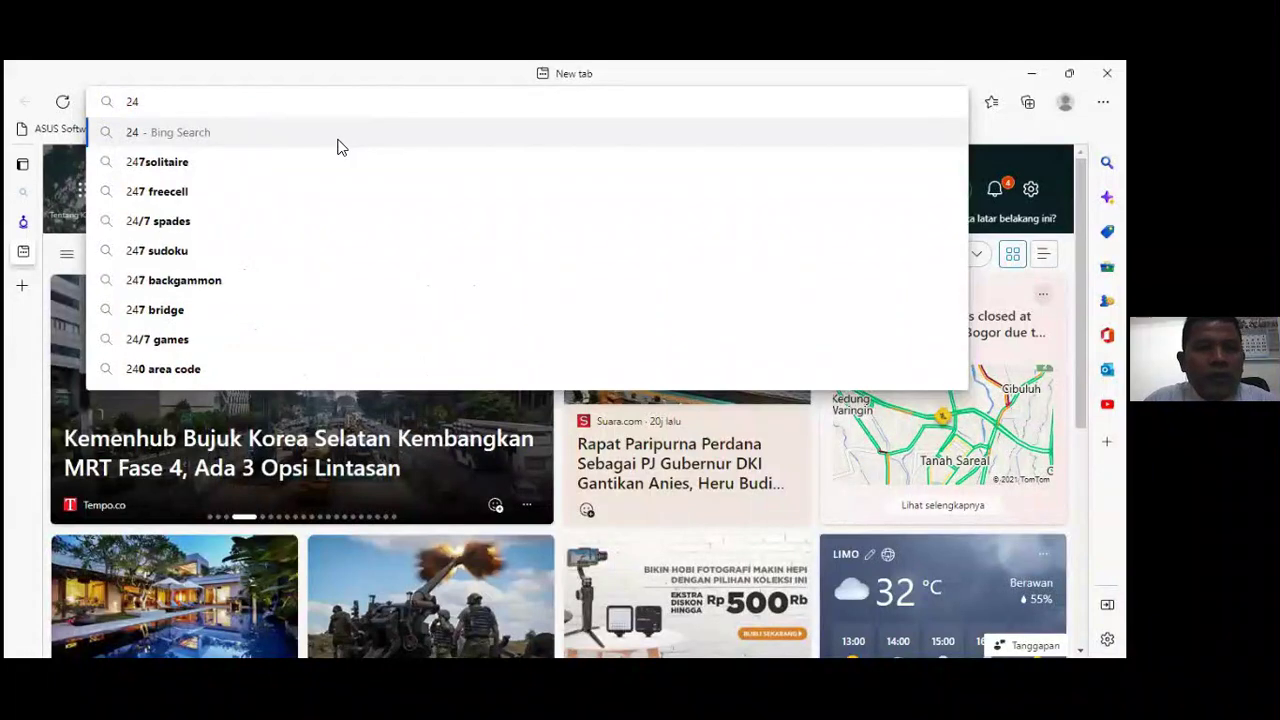
pyautogui.press('Escape')
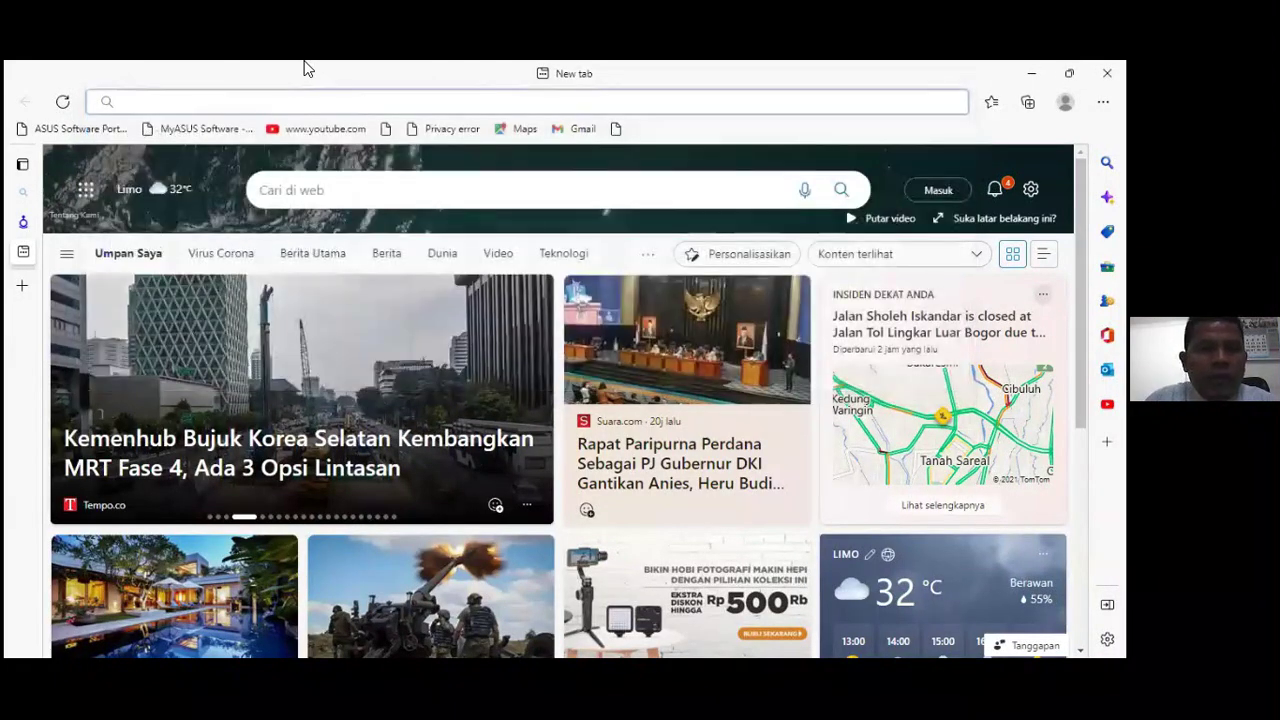
pyautogui.write('216.244.94.212/hkbp-v3')
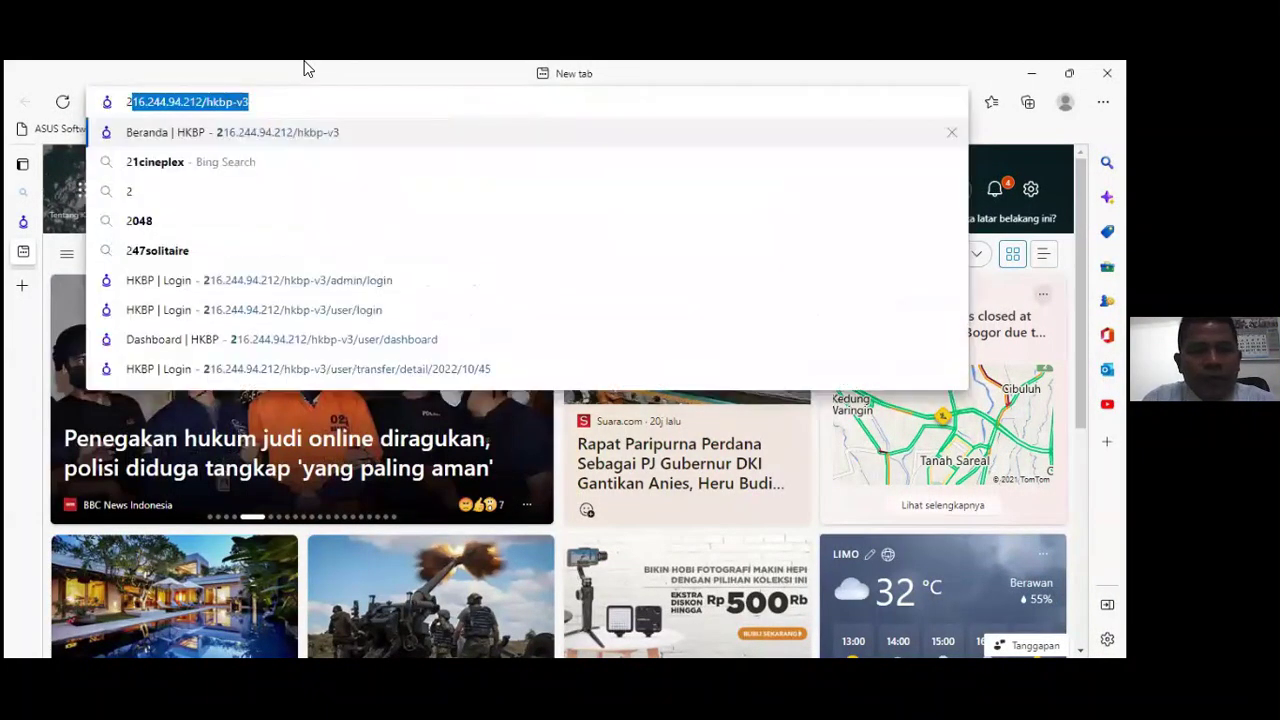
pyautogui.click(365, 316)
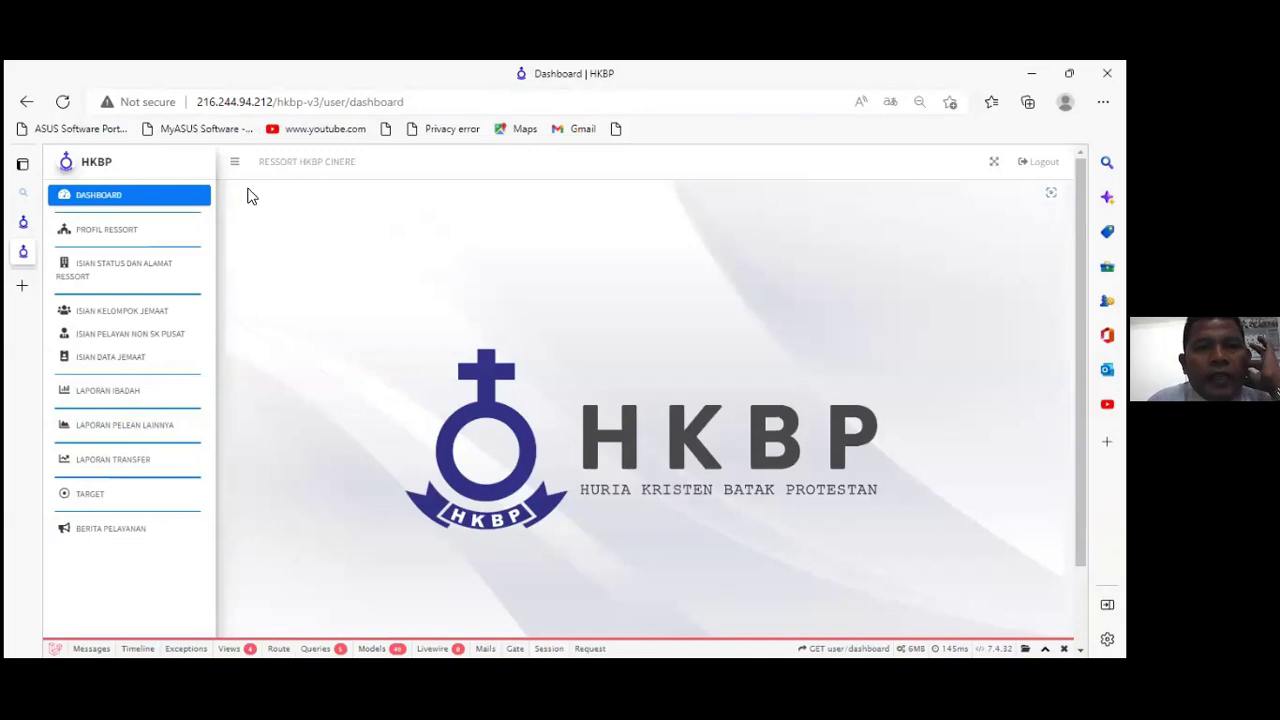
# Step: Return to the Dashboard tab and view Ressort HKBP Cinere's Profil Ressort page
pyautogui.click(307, 163)
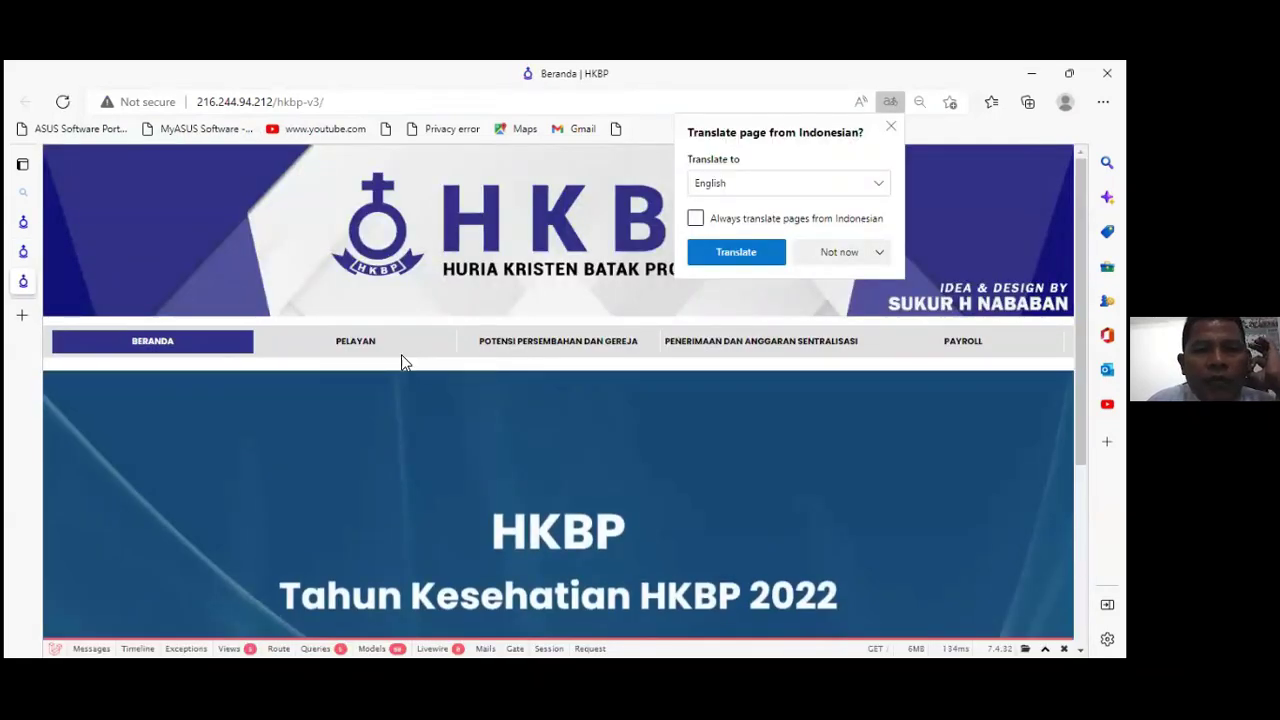
pyautogui.click(24, 254)
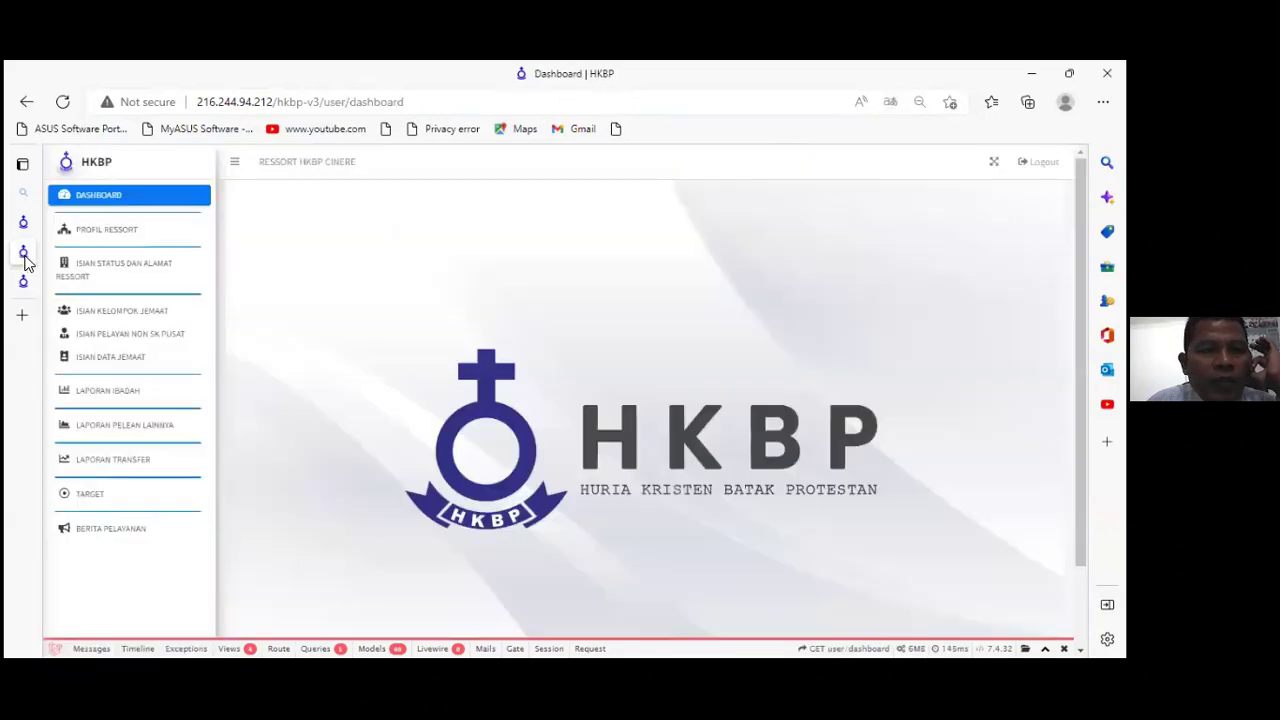
pyautogui.click(155, 242)
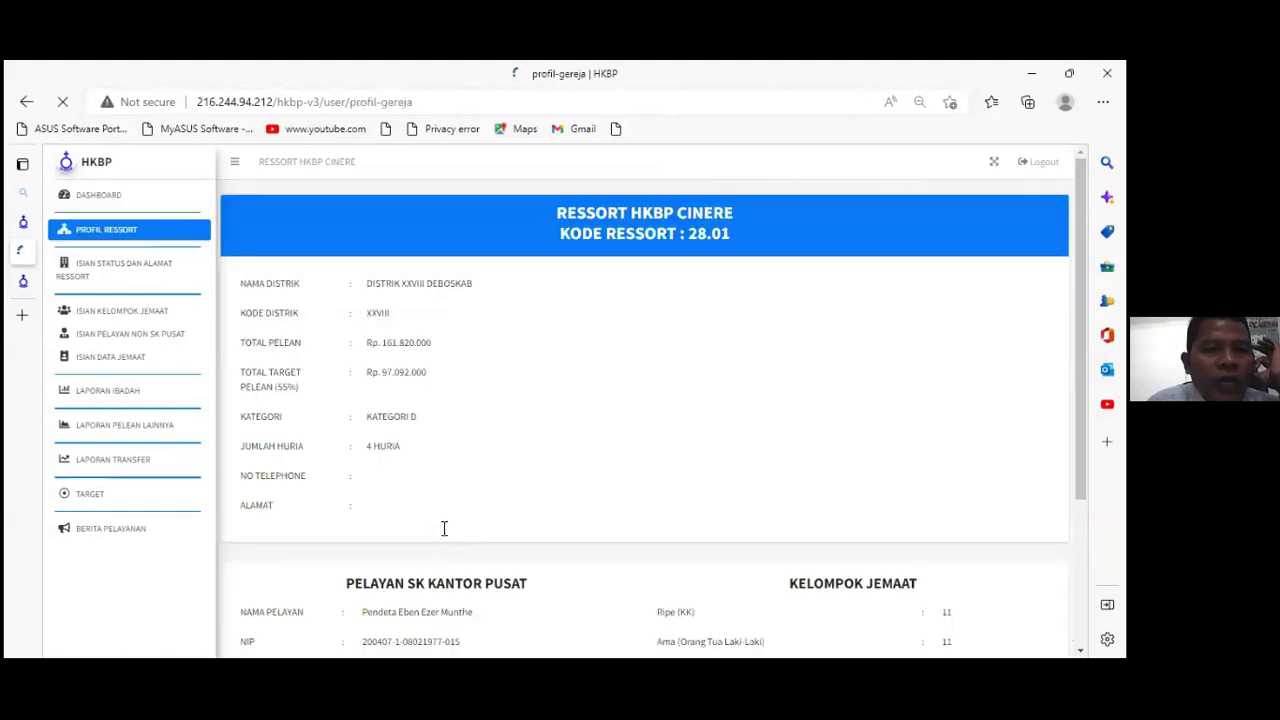
pyautogui.scroll(-4, 575, 600)
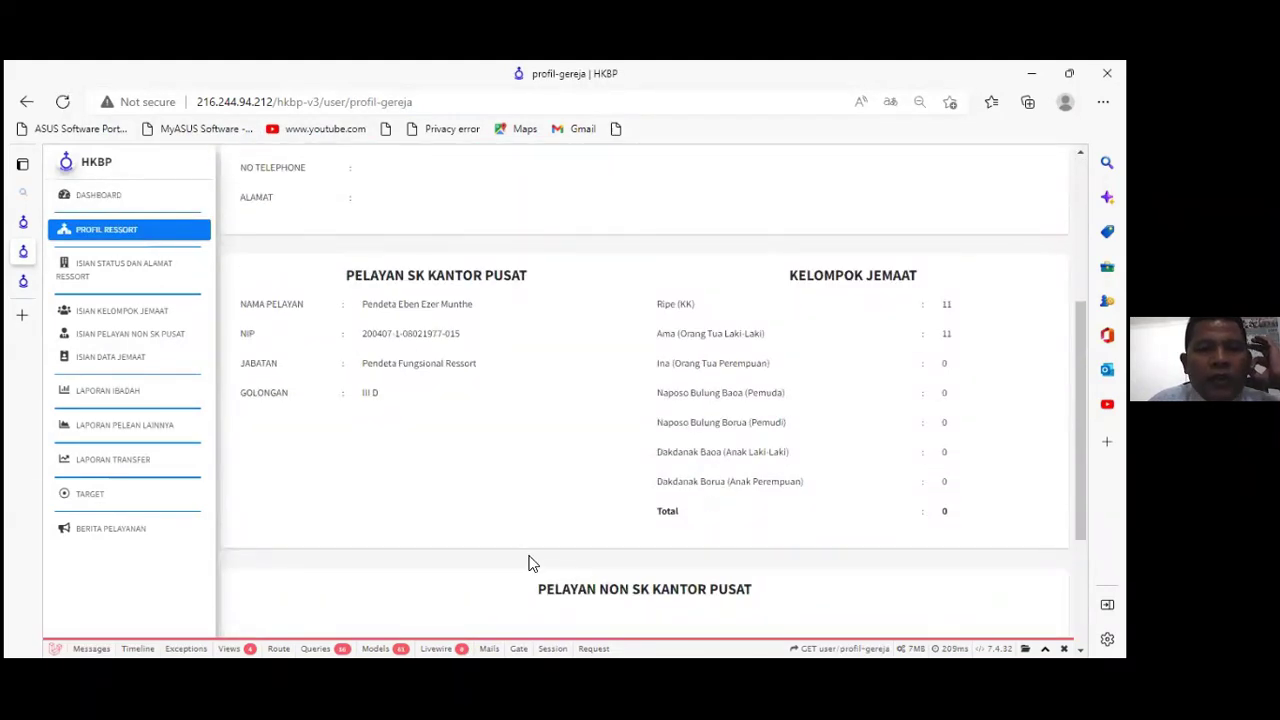
pyautogui.scroll(-2, 520, 553)
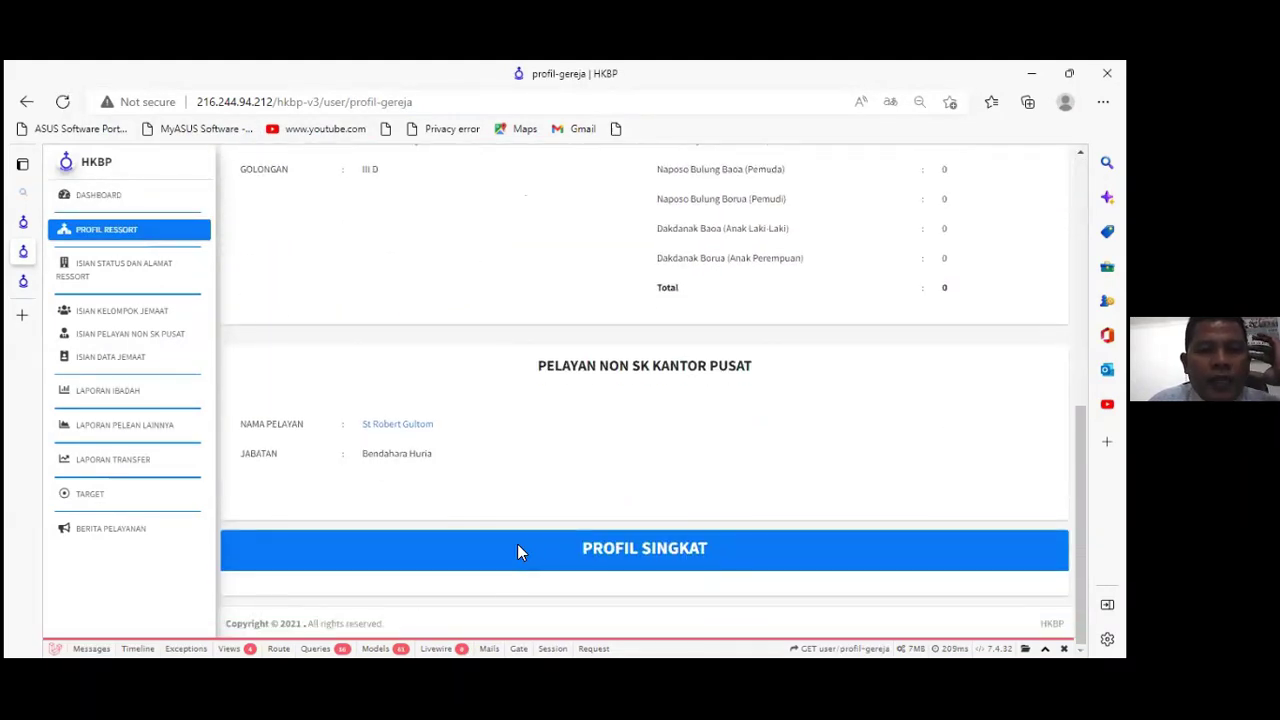
pyautogui.scroll(2, 516, 551)
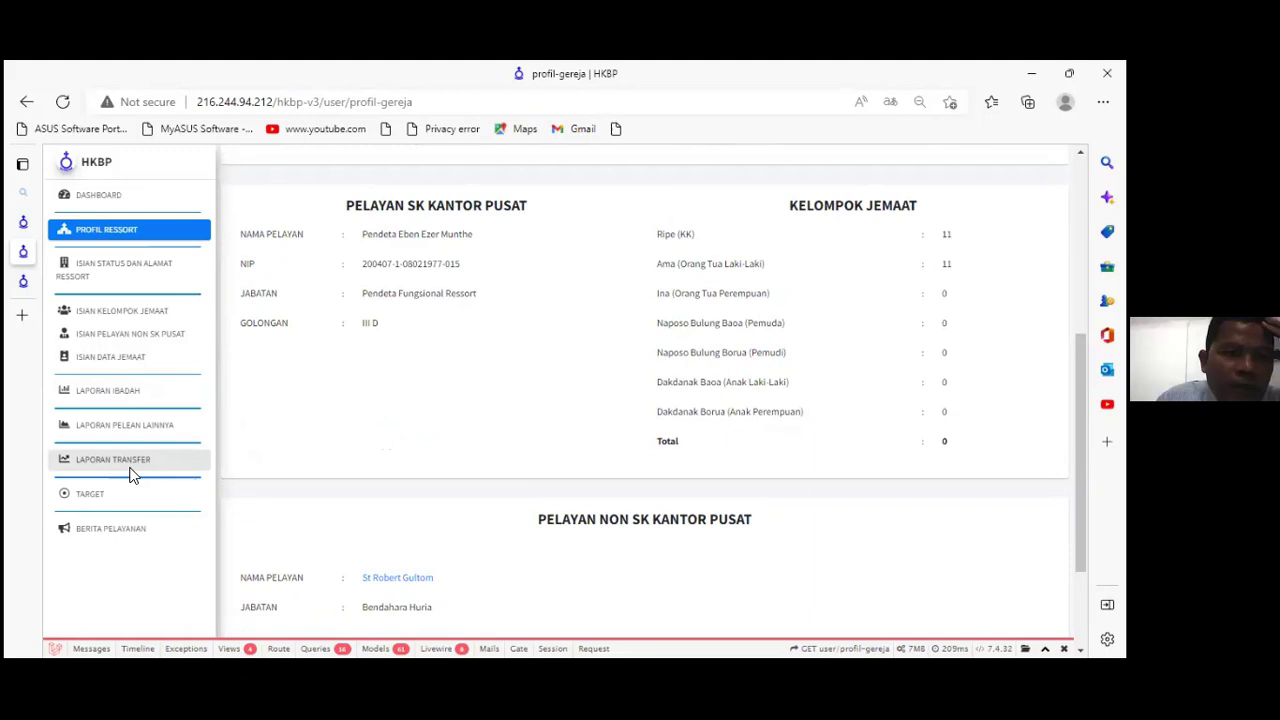
# Step: View Gunung Sindur's October 2022 worship detail, then its Pelean Hamauliateon Rp. 500.000 offering detail
pyautogui.click(110, 398)
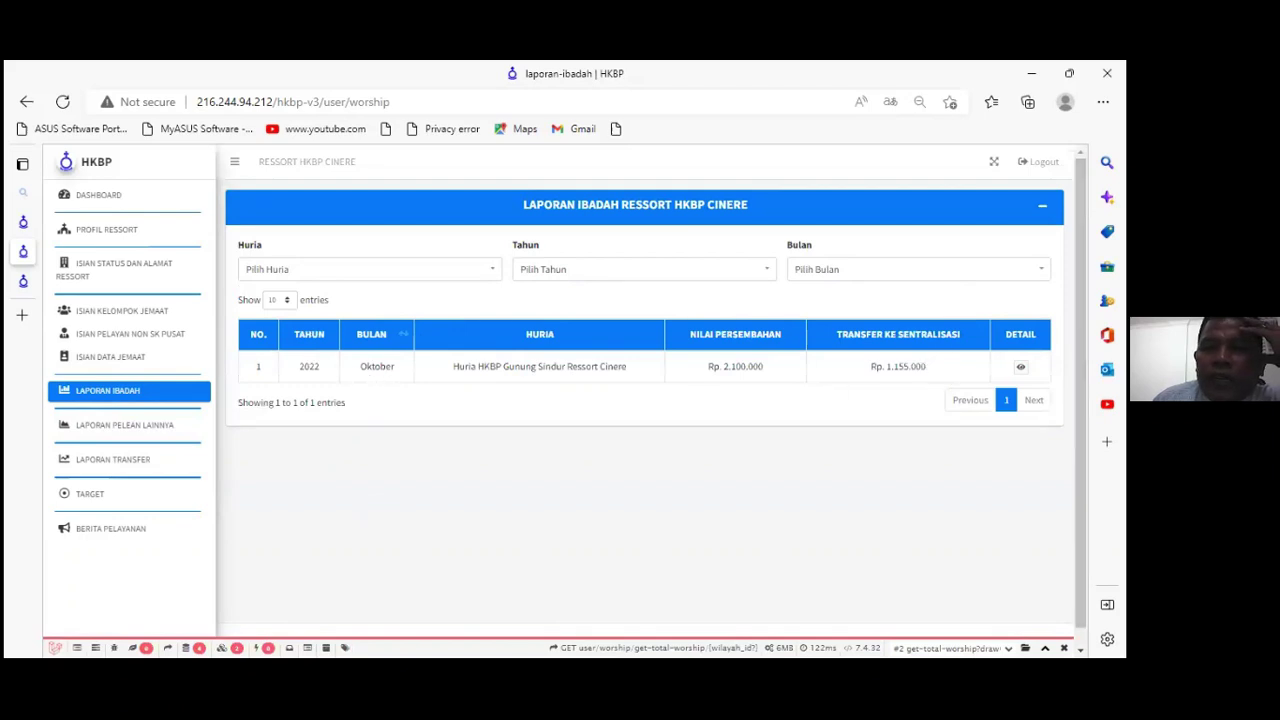
pyautogui.click(1021, 366)
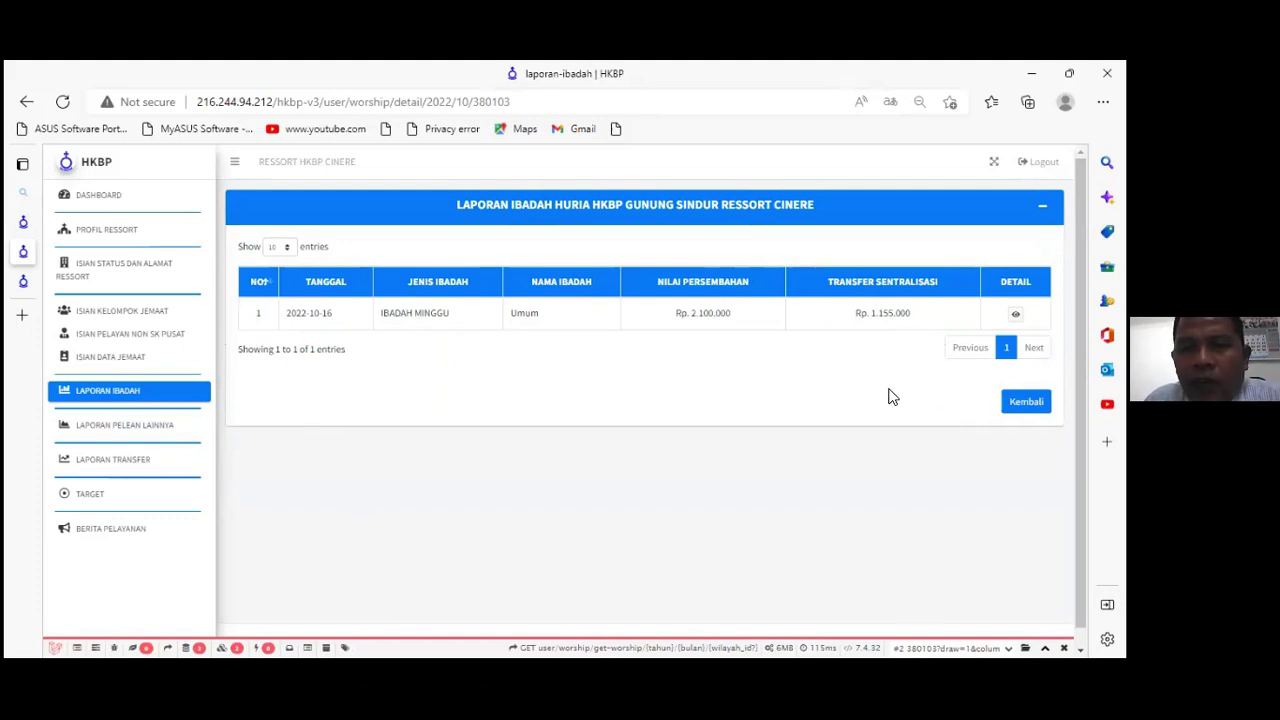
pyautogui.click(168, 430)
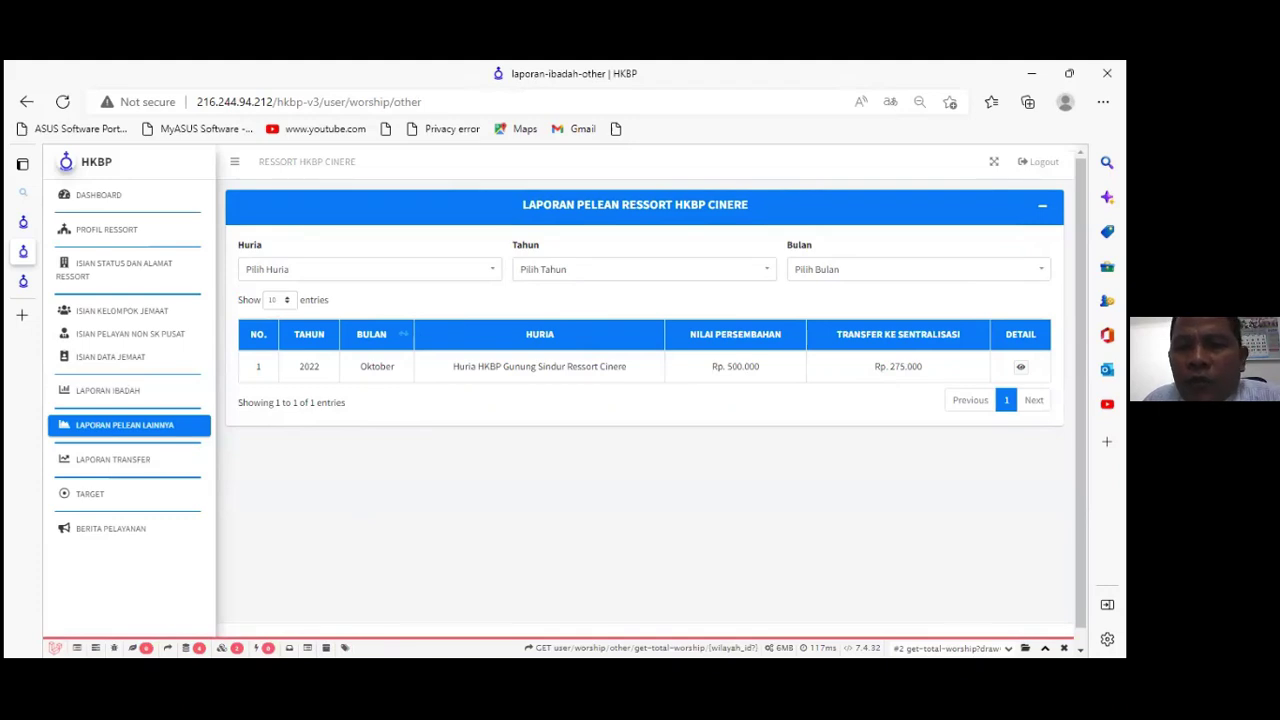
pyautogui.click(1021, 366)
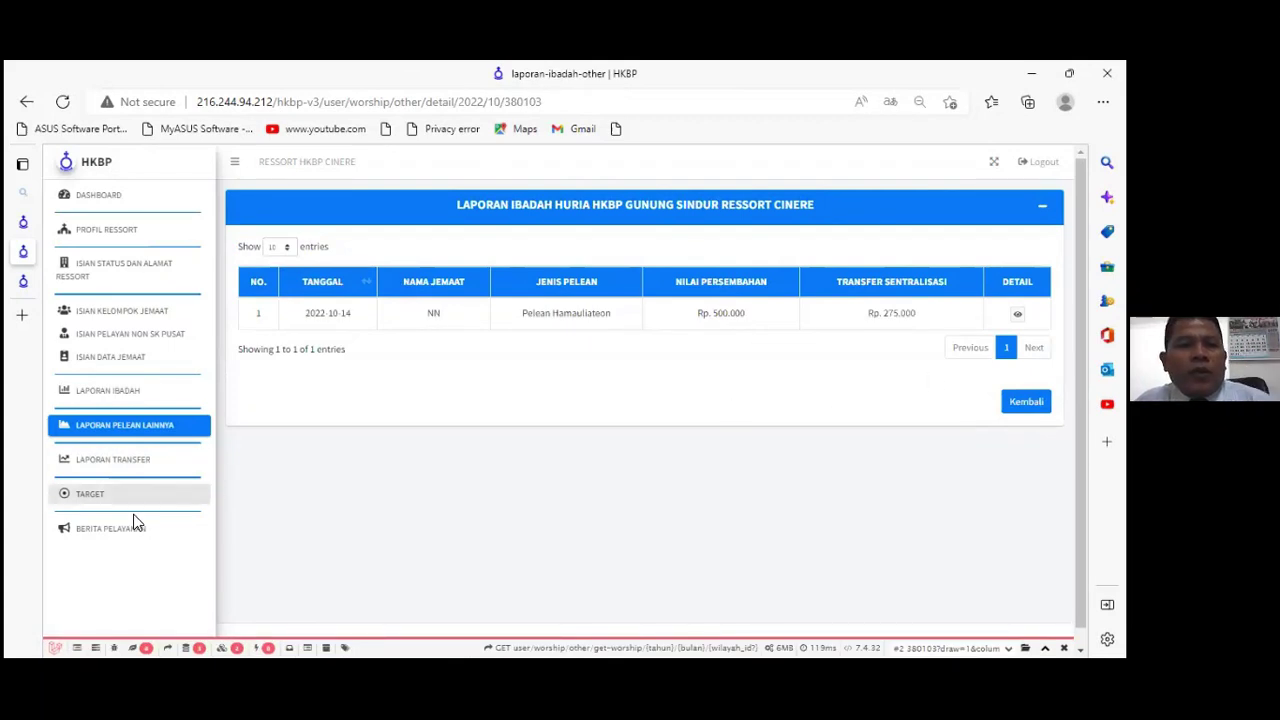
# Step: Open Laporan Transfer showing Gunung Sindur's Rp. 1.430.000 October 2022 transfer as Sudah Transfer
pyautogui.click(157, 466)
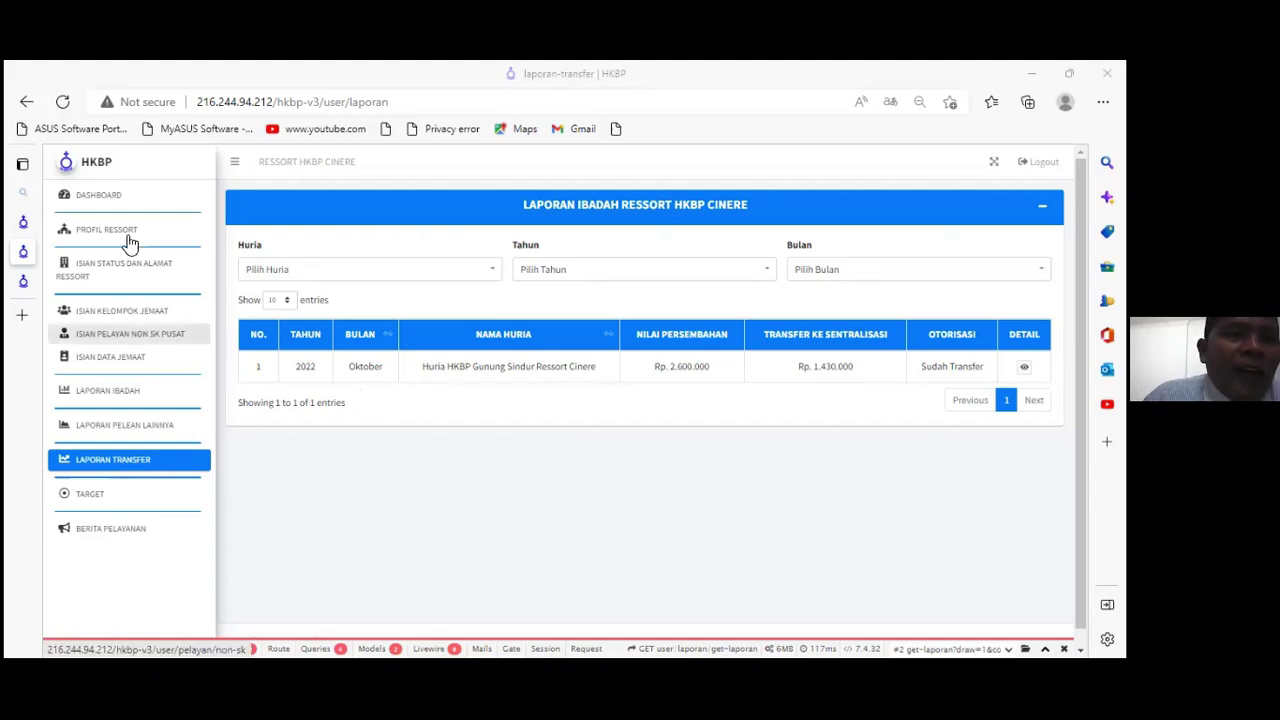
pyautogui.moveTo(22, 210)
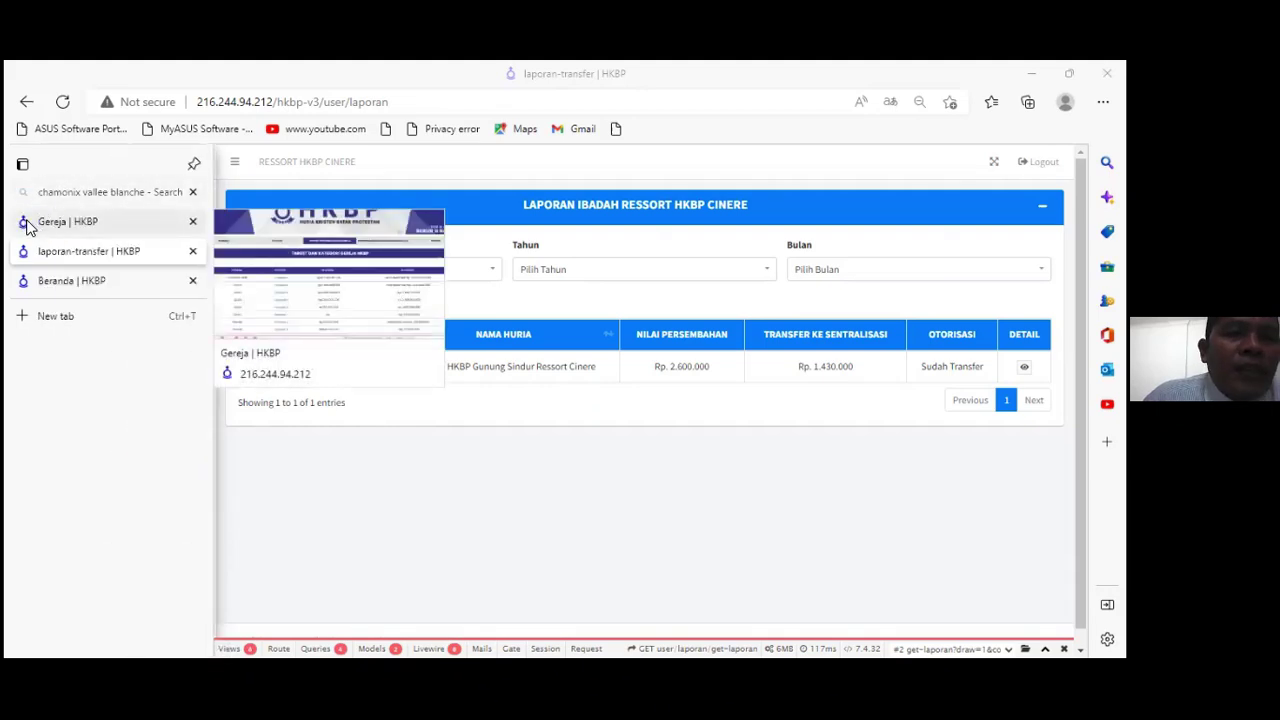
# Step: Switch to the Gereja | HKBP tab and scroll through all 16 target-kategori entries
pyautogui.click(27, 225)
pyautogui.scroll(-4, 690, 465)
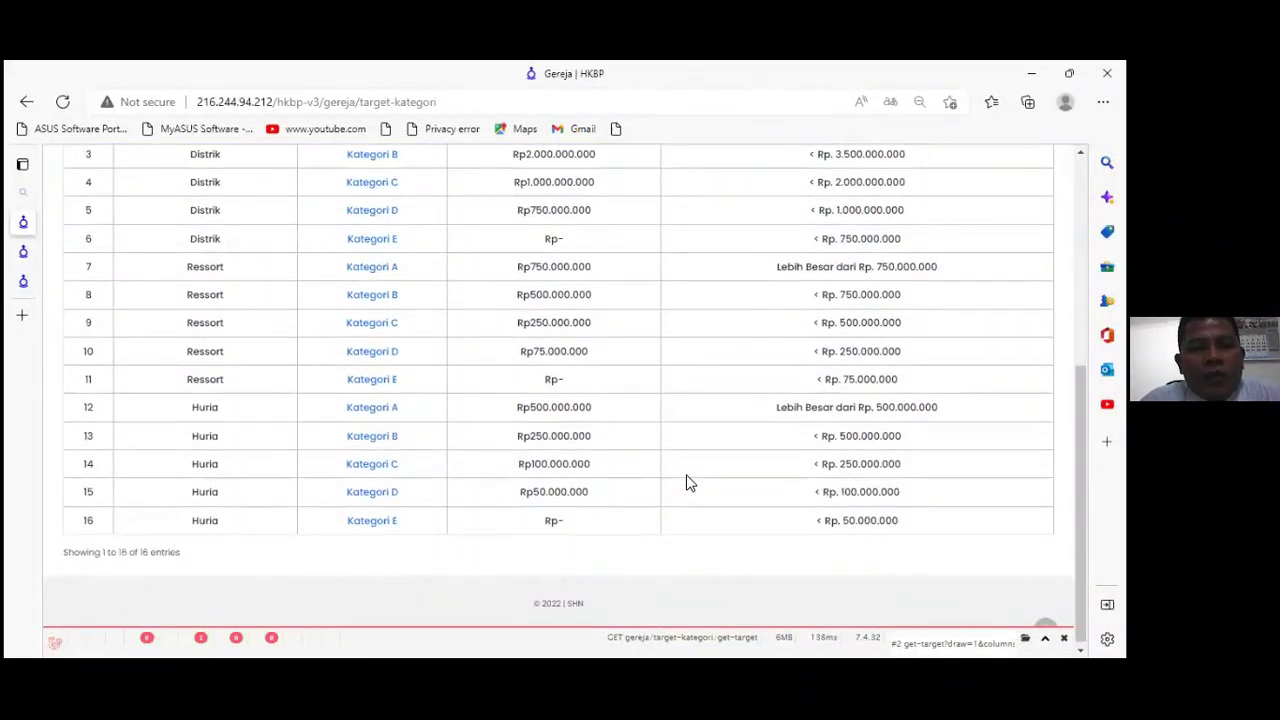
pyautogui.scroll(5, 763, 471)
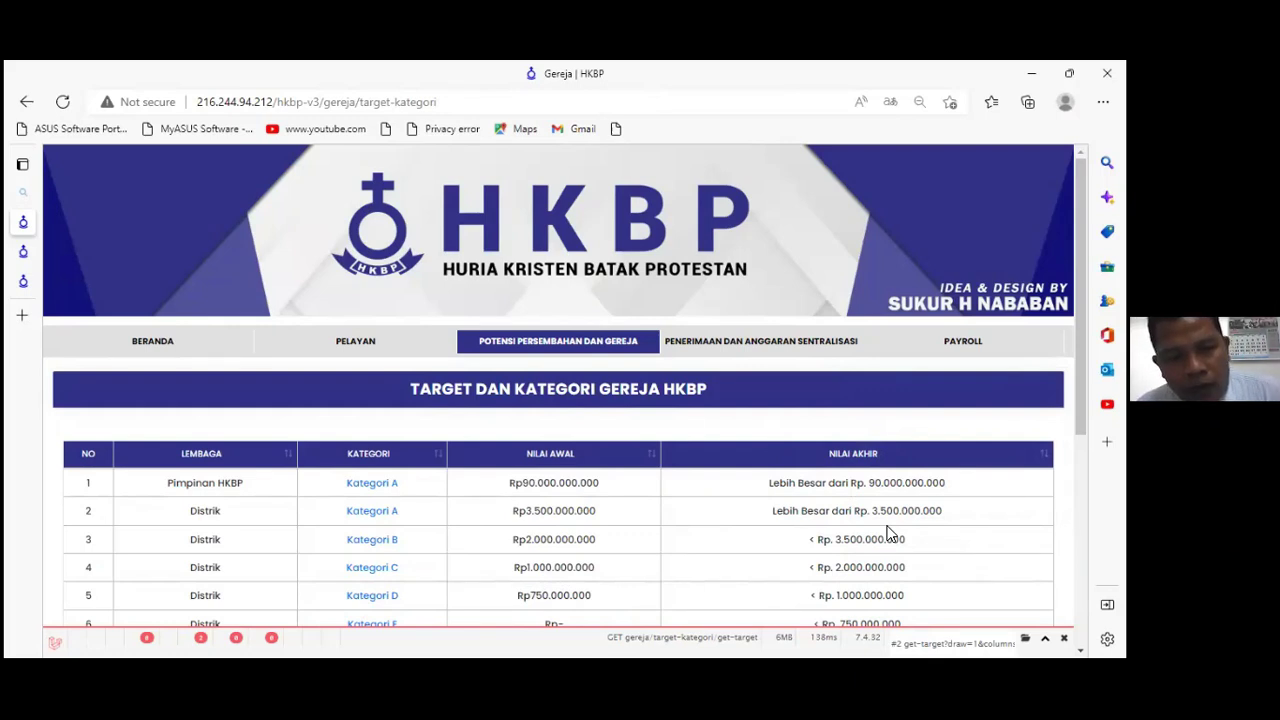
pyautogui.scroll(-1, 620, 537)
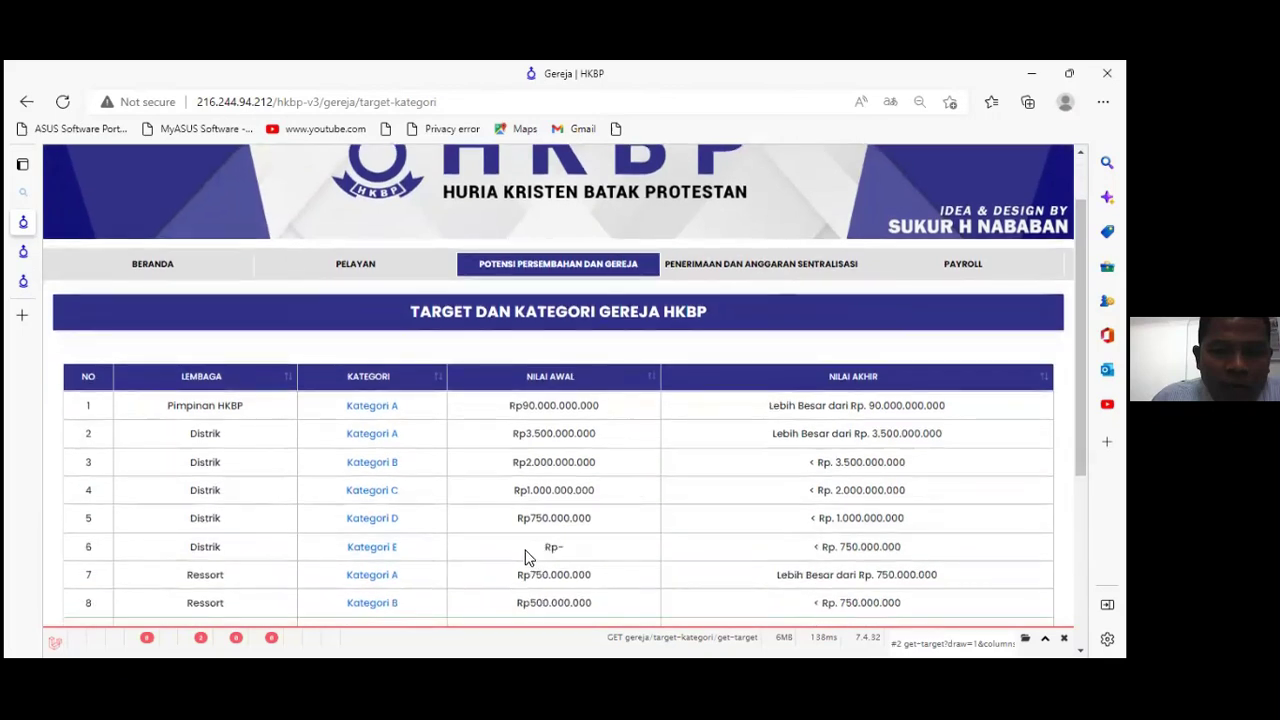
pyautogui.scroll(-1, 455, 557)
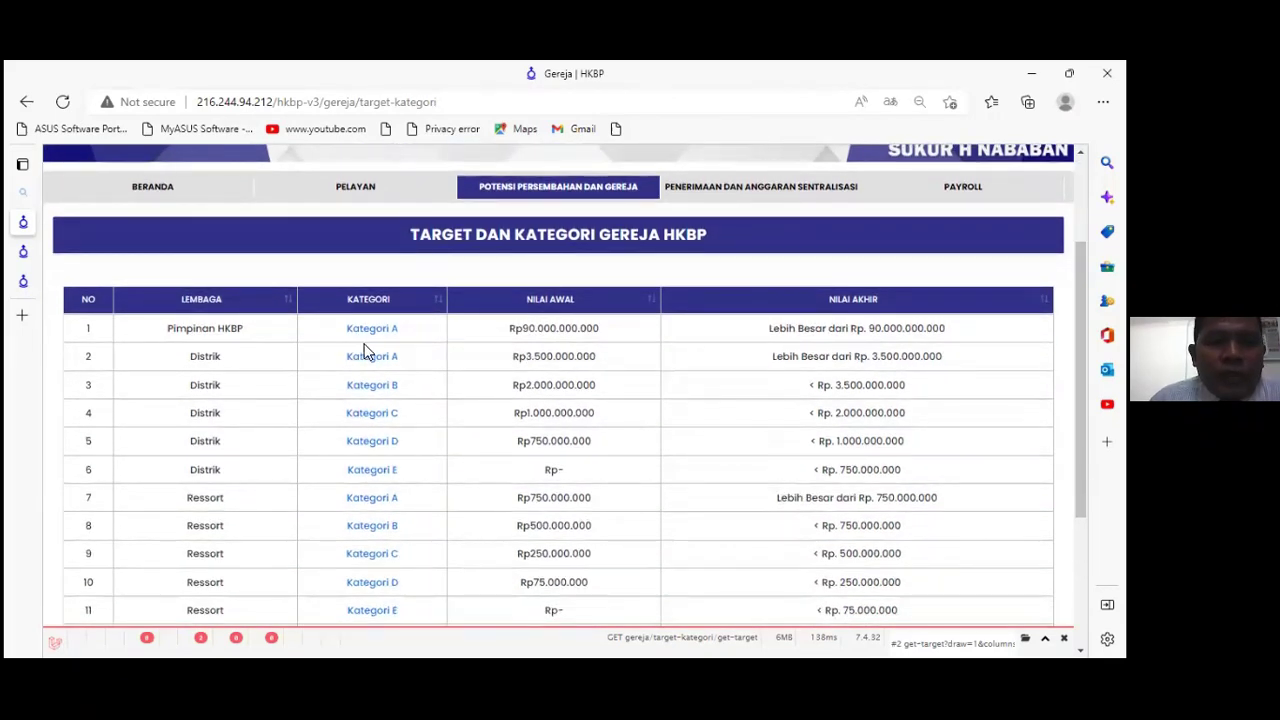
pyautogui.scroll(-3, 243, 583)
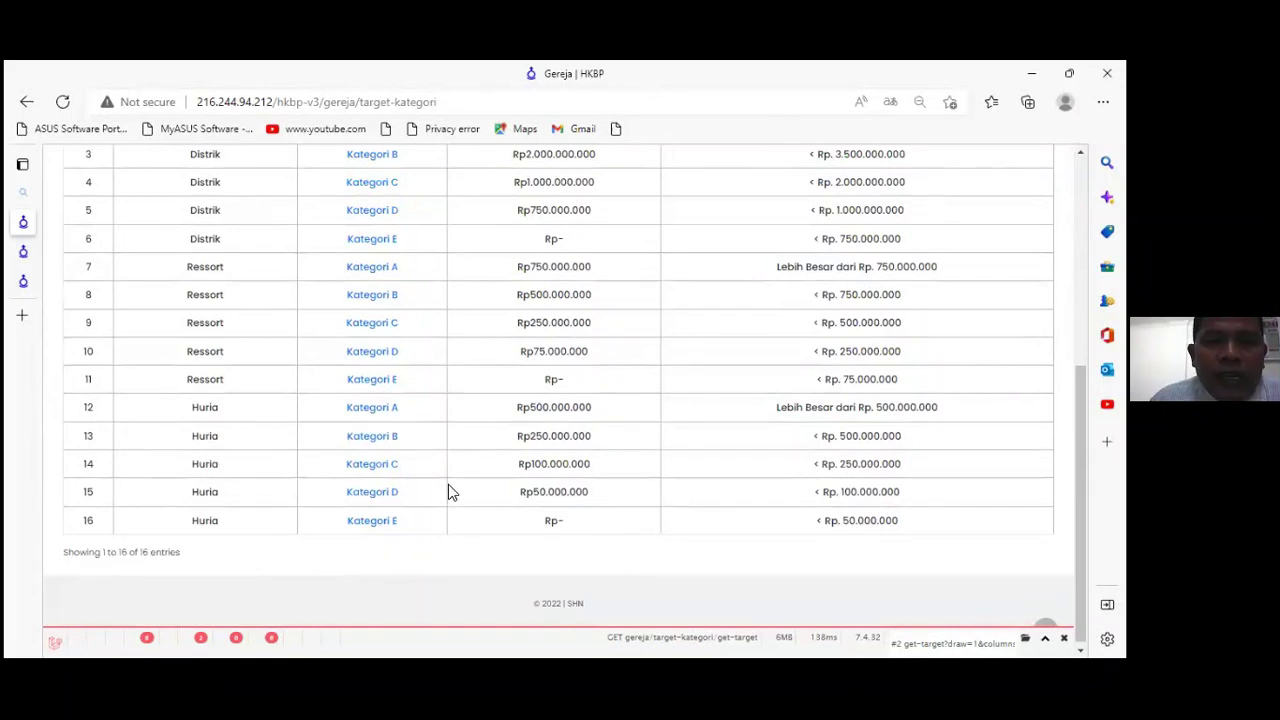
pyautogui.scroll(1, 443, 486)
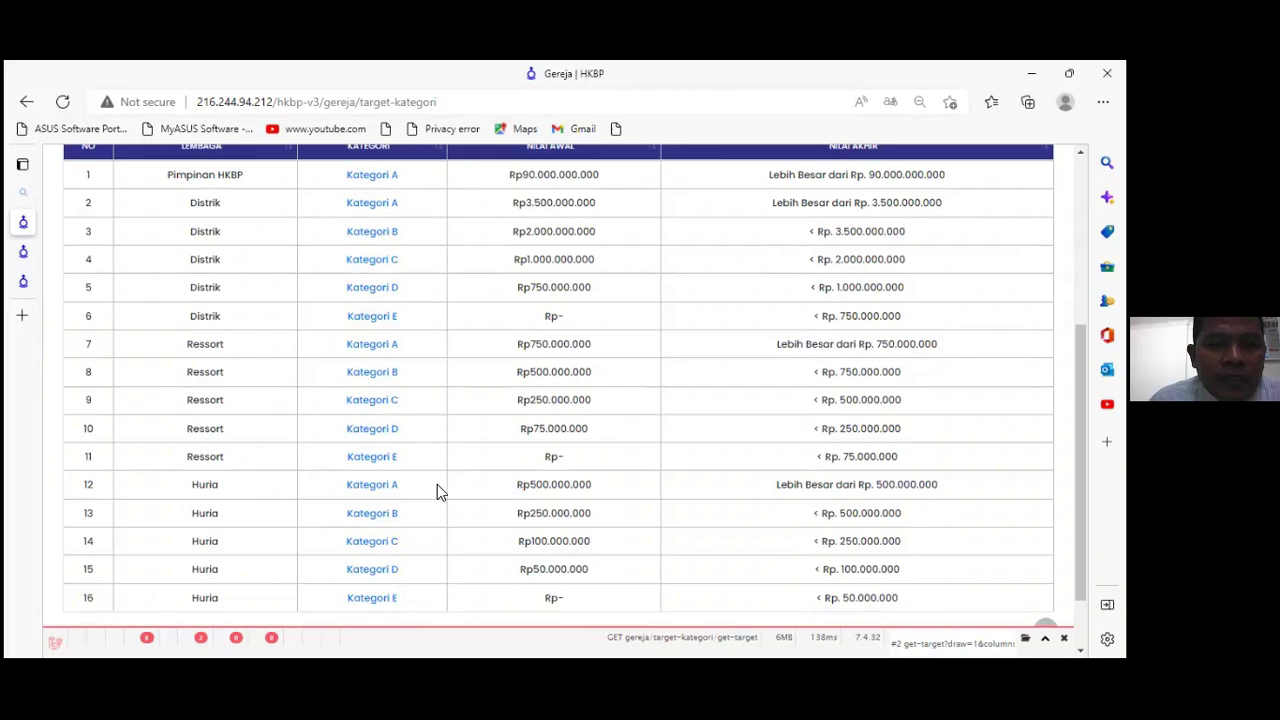
pyautogui.scroll(2, 437, 489)
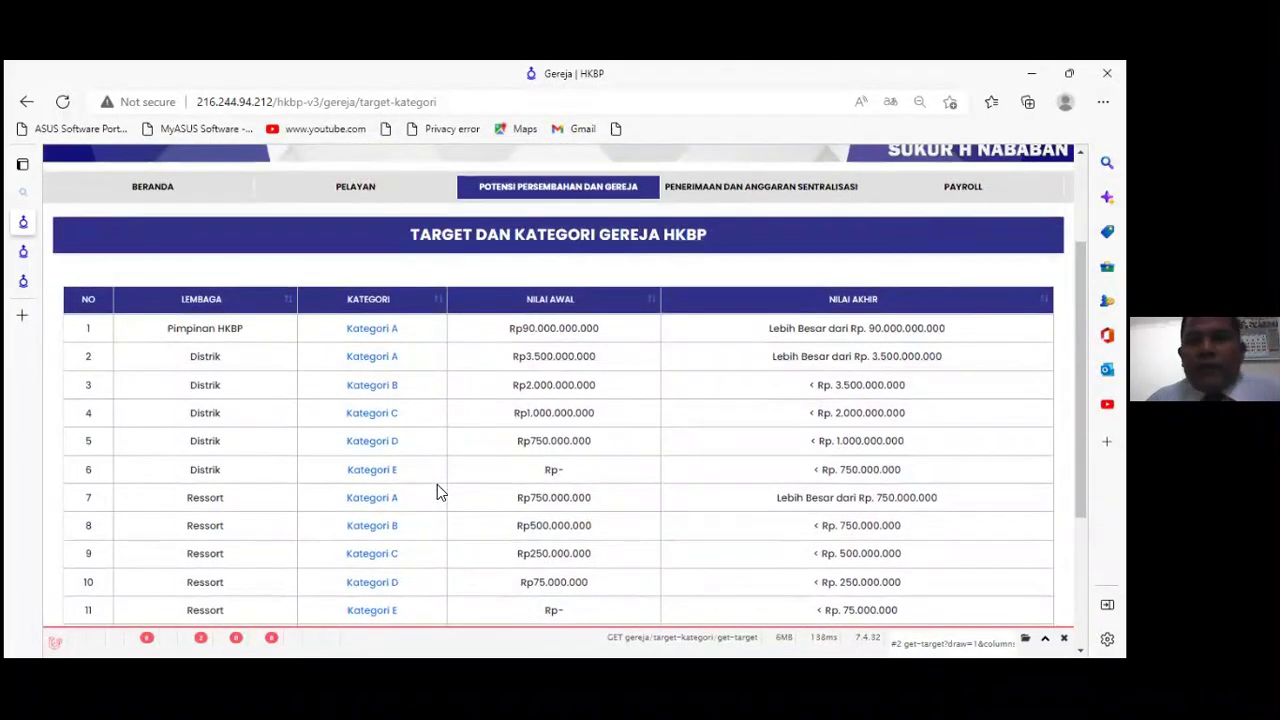